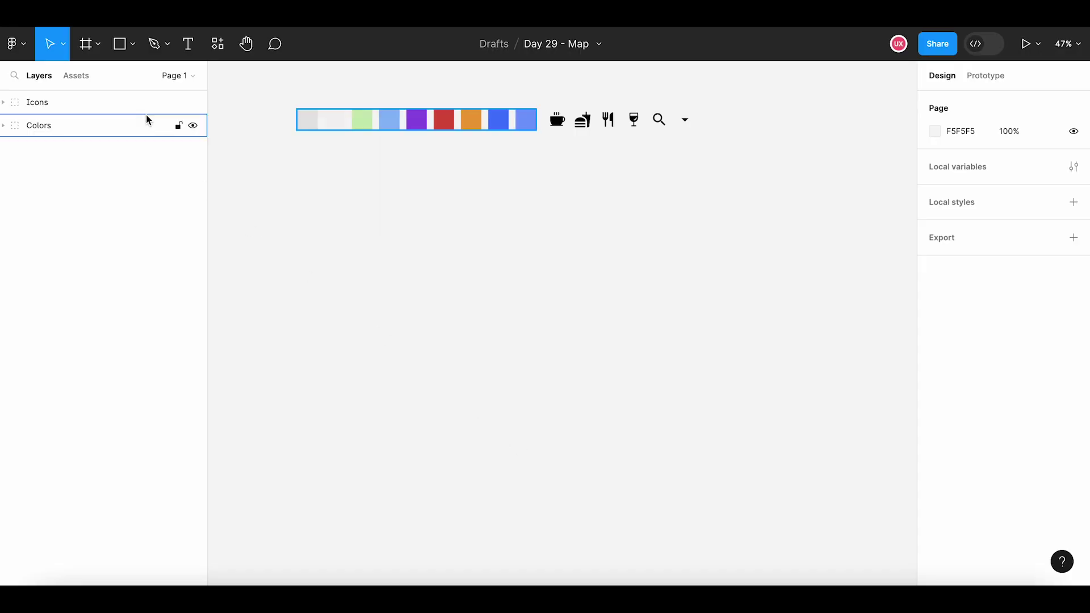
Draw Frame 1 and size it to 1600 × 1200
left_click(98, 44)
left_click(101, 77)
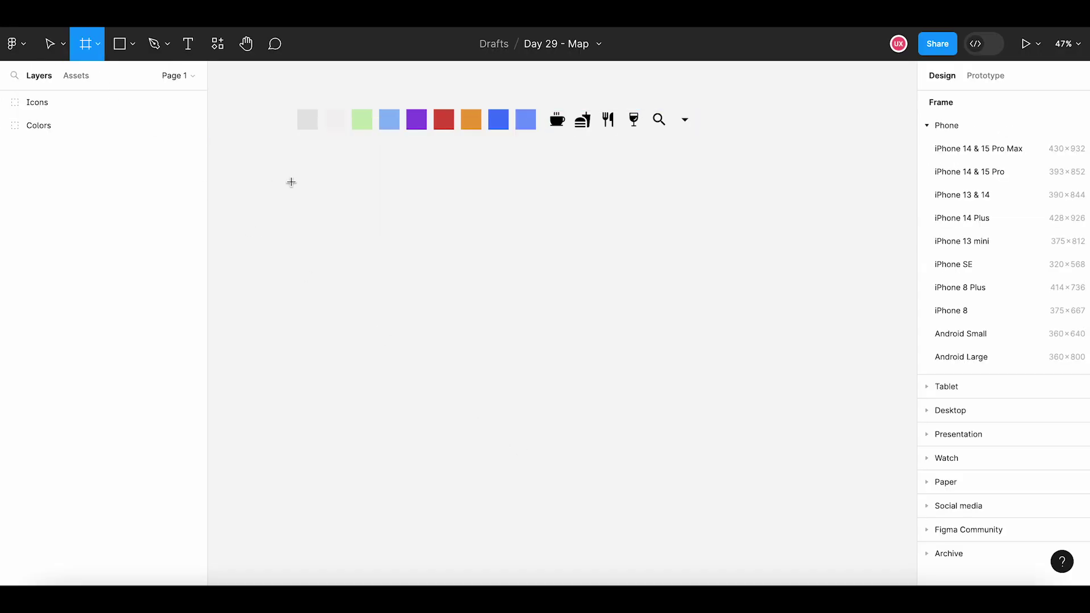
left_click_drag(288, 162, 750, 440)
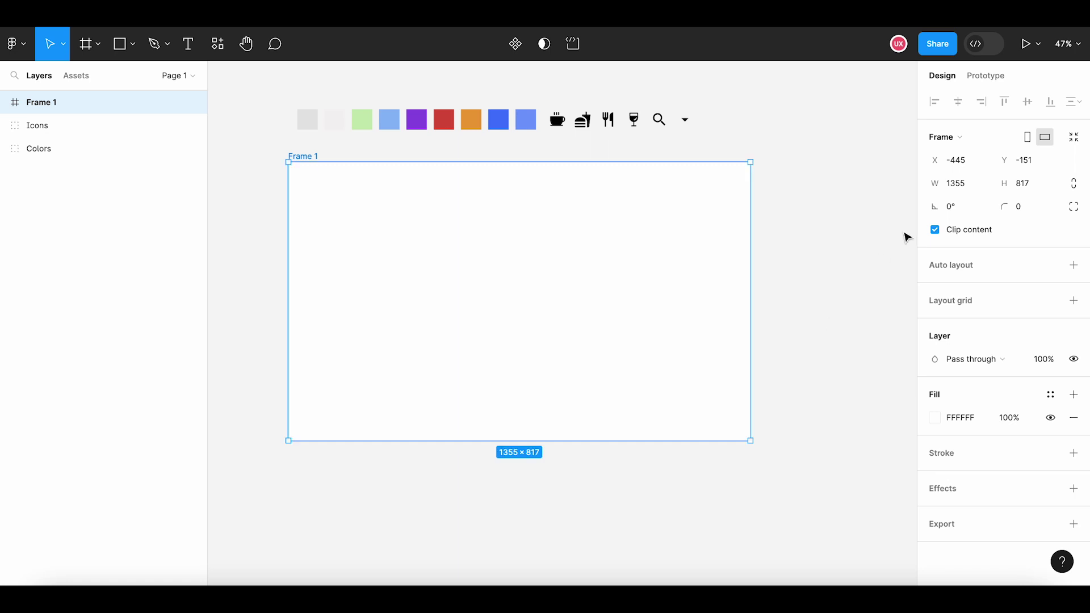
left_click(956, 185)
type("1600")
key("Tab")
type("12")
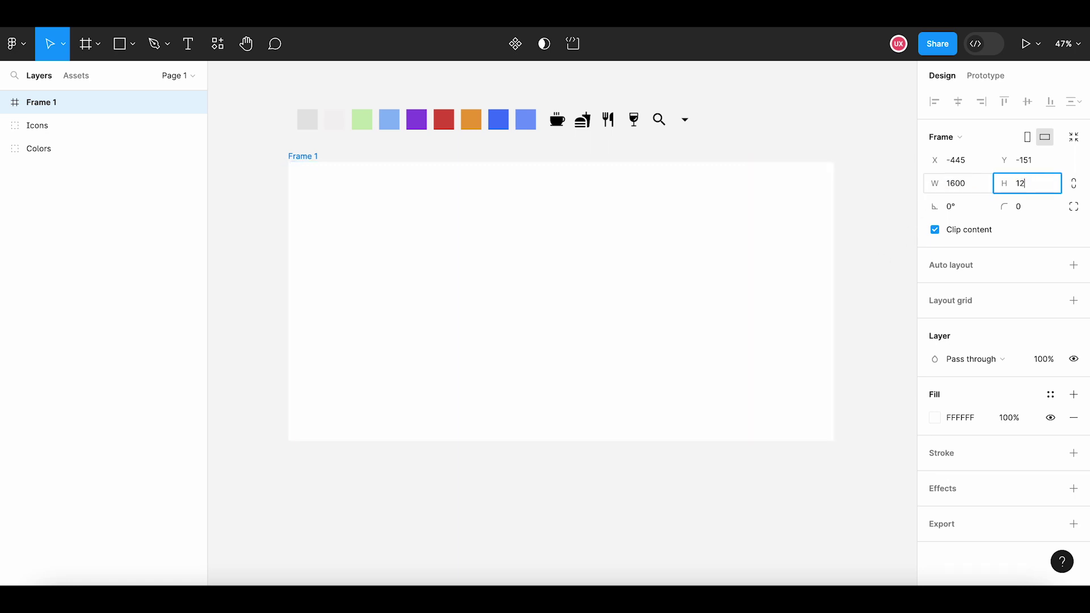
type("00")
key("Return")
Fill Frame 1 with light grey E6E6E6 sampled from the swatch
scroll(516, 275, "down", 1)
left_click_drag(515, 276, 512, 268)
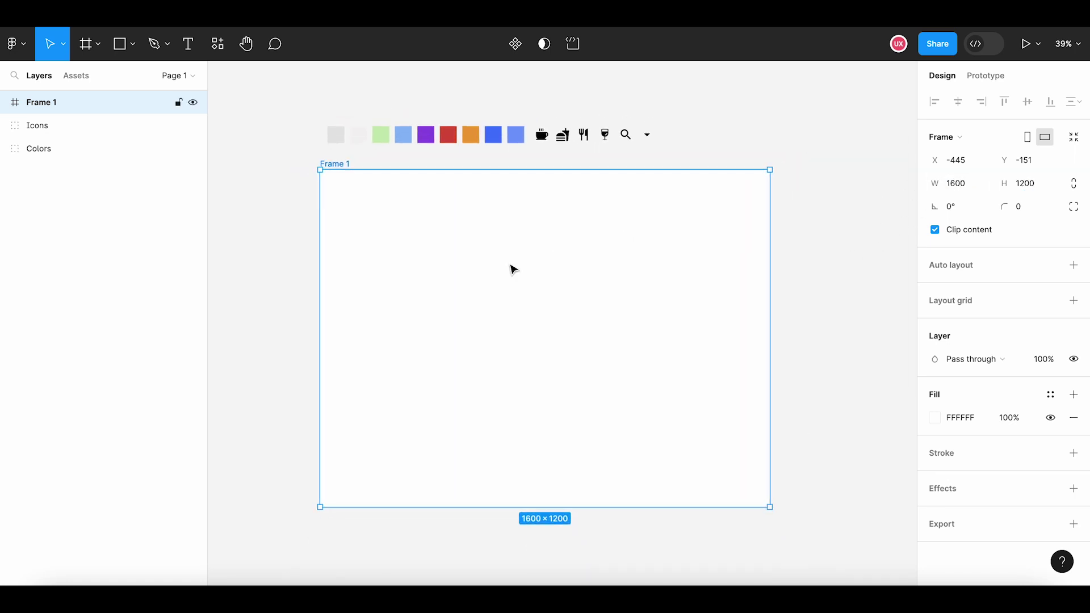
left_click(935, 418)
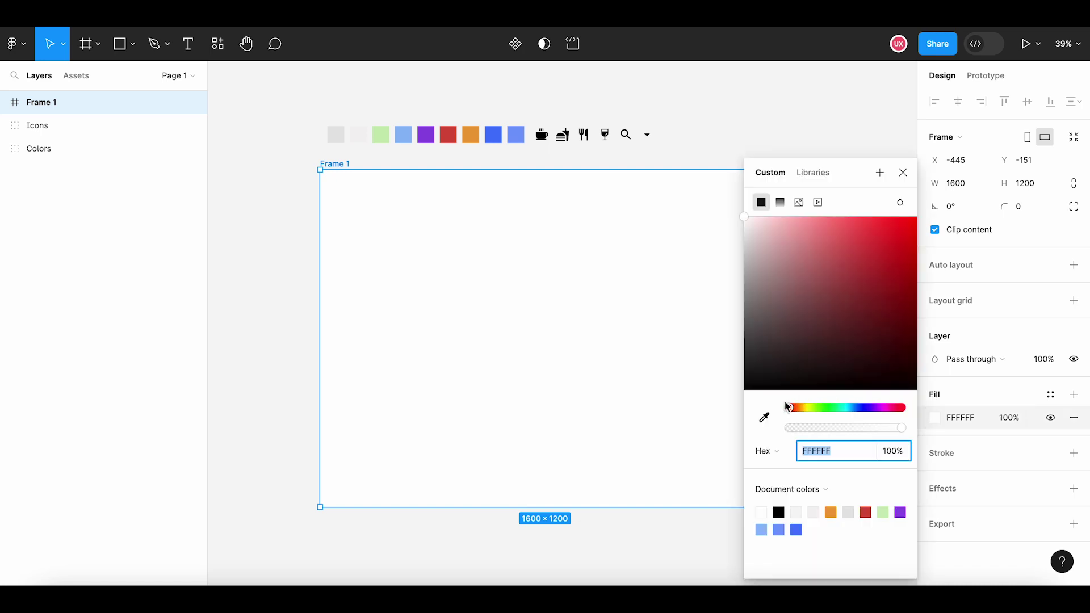
left_click(764, 417)
left_click(336, 135)
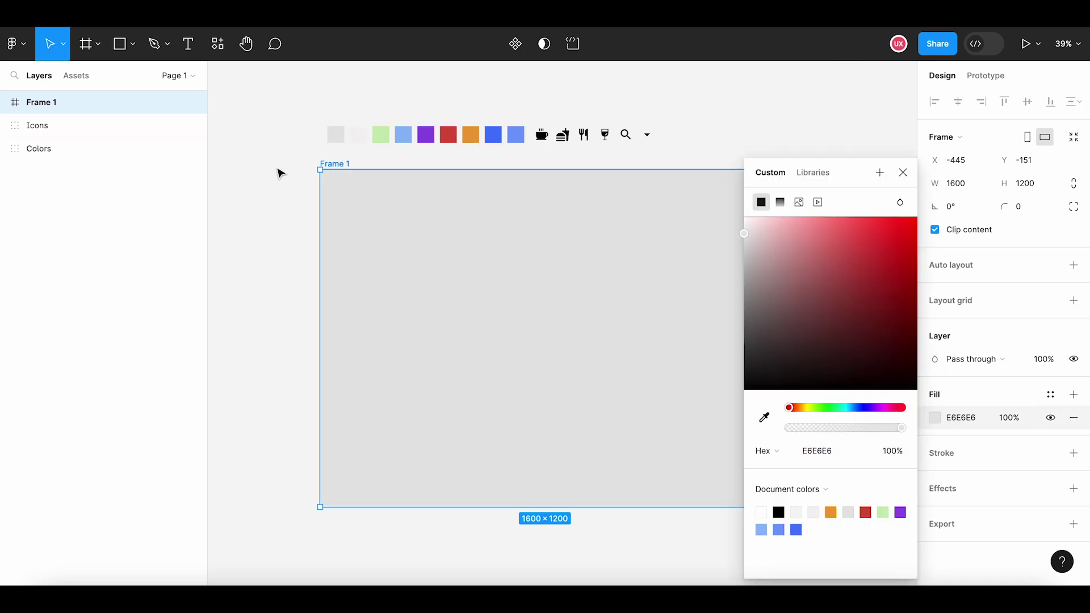
left_click(279, 173)
left_click(335, 164)
Add a 430 × 932 iPhone 14 & 15 Pro Max frame centred inside Frame 1
left_click(97, 45)
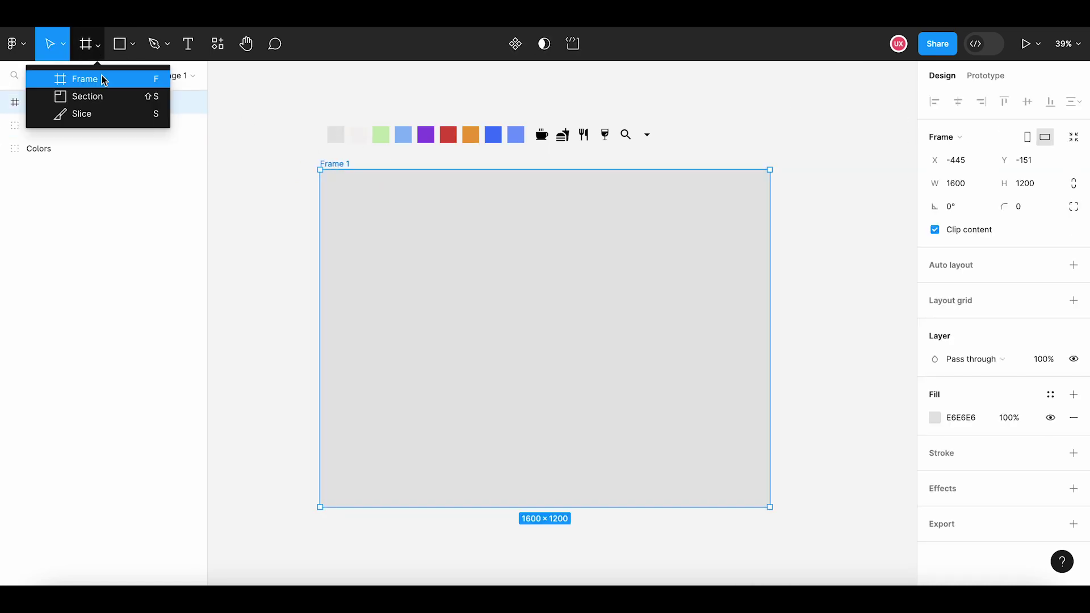
left_click(104, 80)
left_click(958, 149)
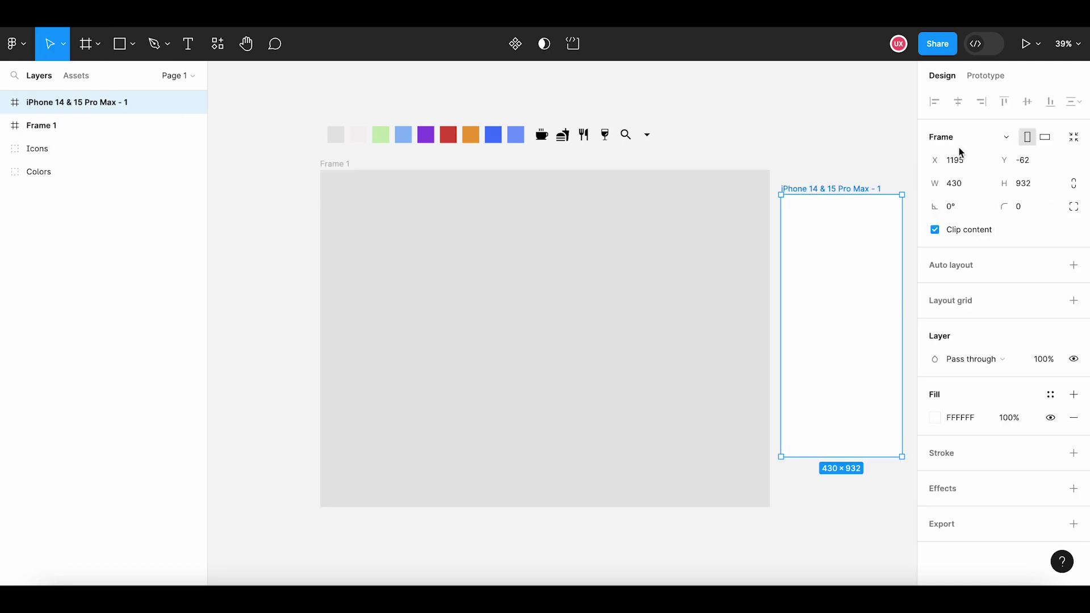
left_click_drag(811, 189, 519, 199)
left_click(779, 77)
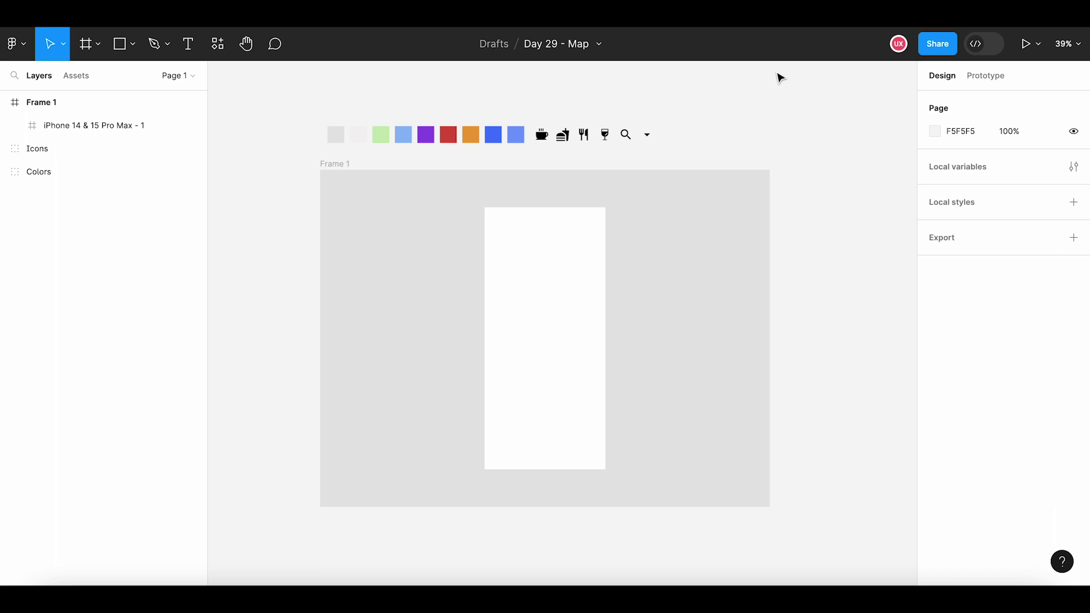
Give the phone frame a 50 corner radius and an off-white F3F2F2 fill
left_click(554, 223)
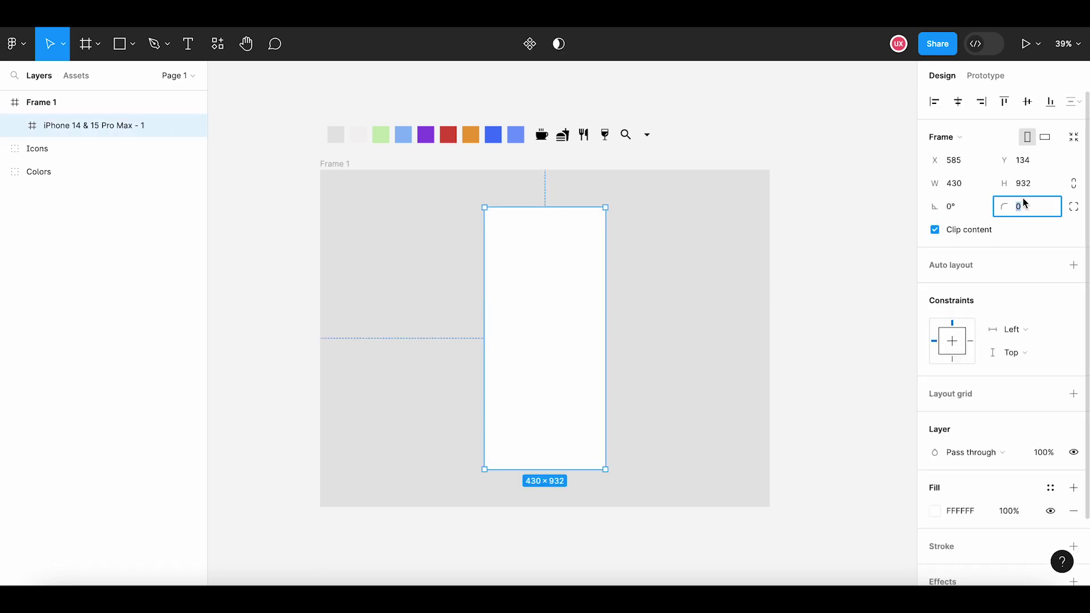
type("50")
key("Return")
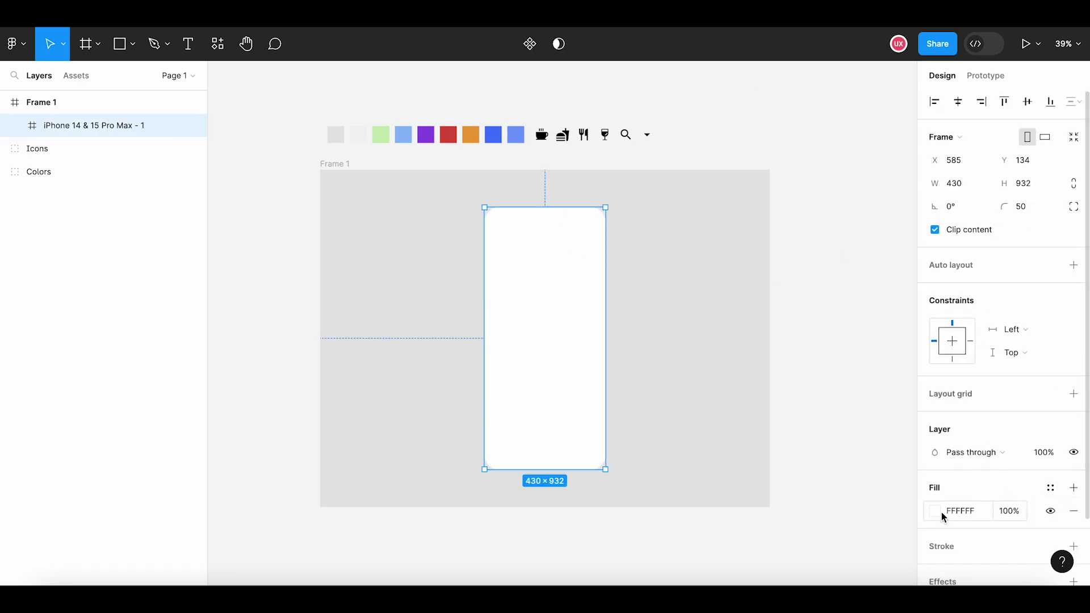
left_click(934, 511)
left_click(763, 417)
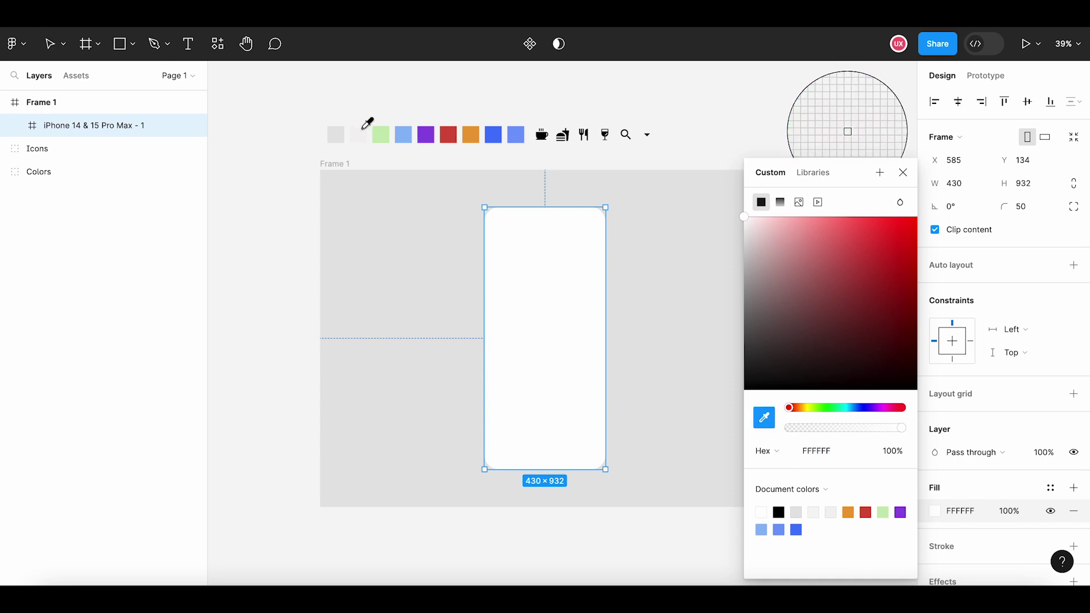
left_click(362, 132)
left_click(404, 108)
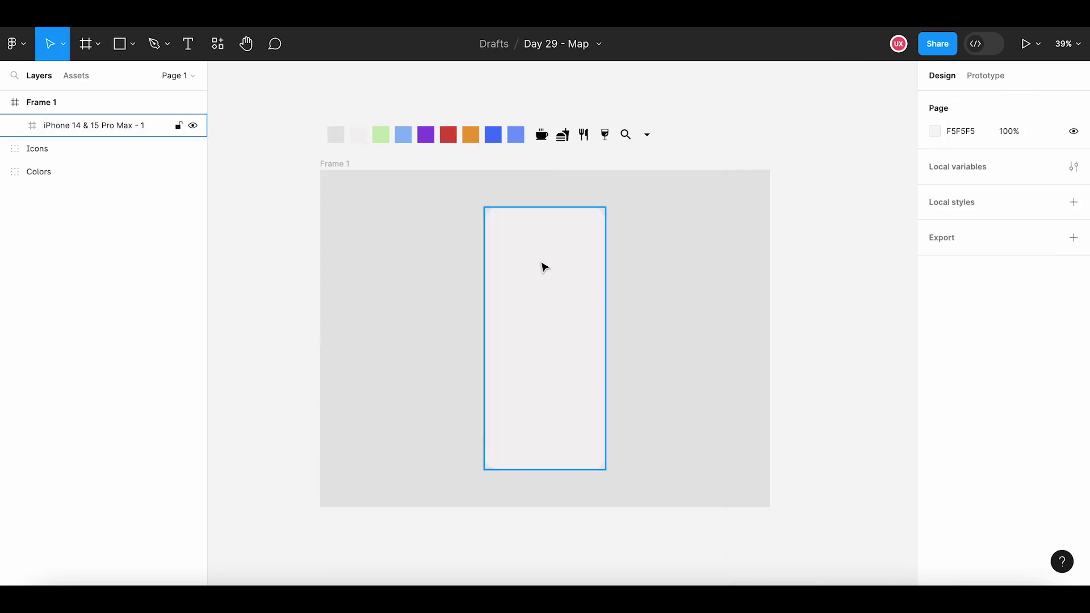
scroll(543, 265, "up", 2)
scroll(688, 296, "down", 1)
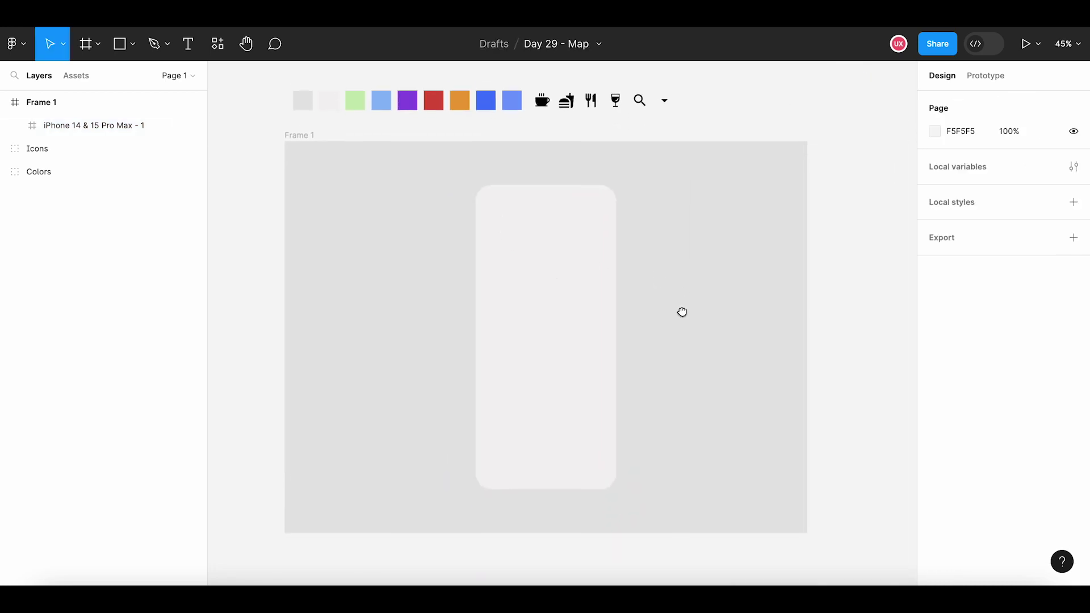
scroll(684, 298, "down", 1)
scroll(677, 303, "up", 1)
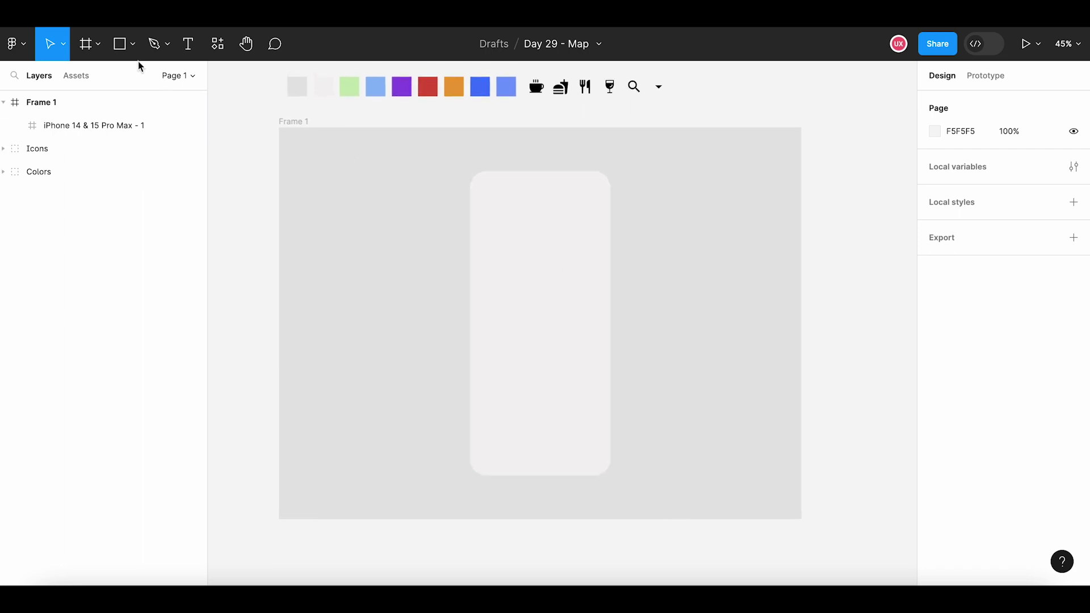
Draw a grey street bar 10 high, rotated 30°, centred on the phone screen
left_click(133, 46)
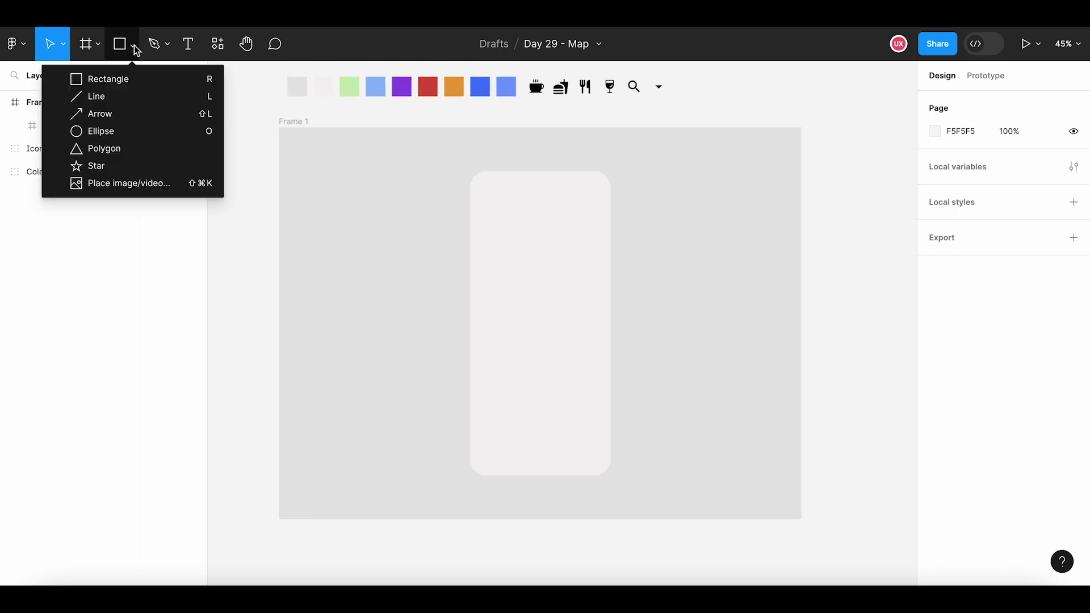
left_click(126, 79)
left_click_drag(432, 290, 718, 297)
left_click(1024, 163)
type("10")
key("Return")
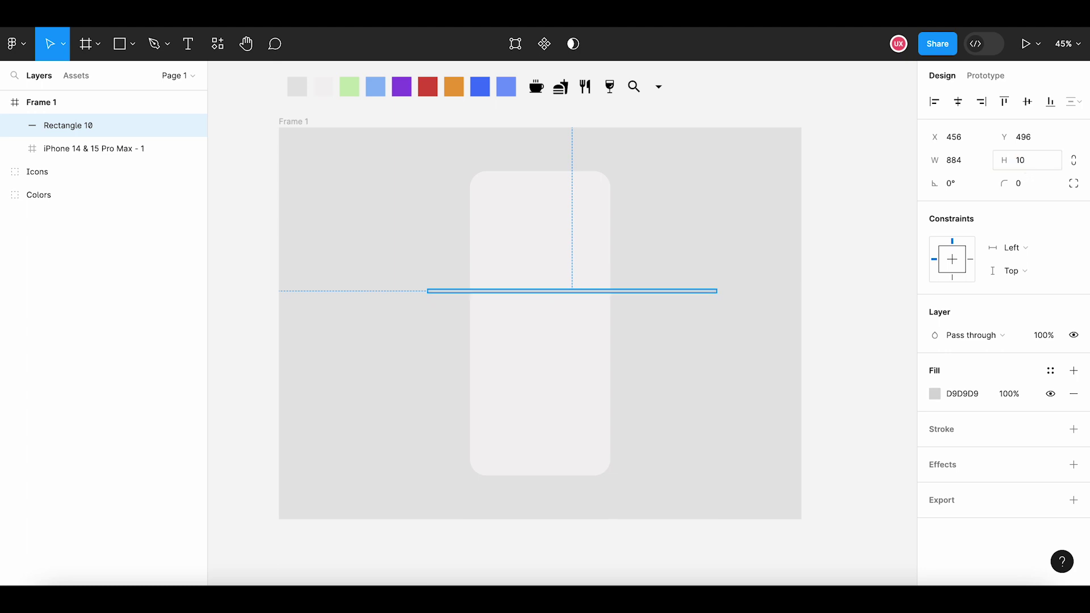
left_click(963, 184)
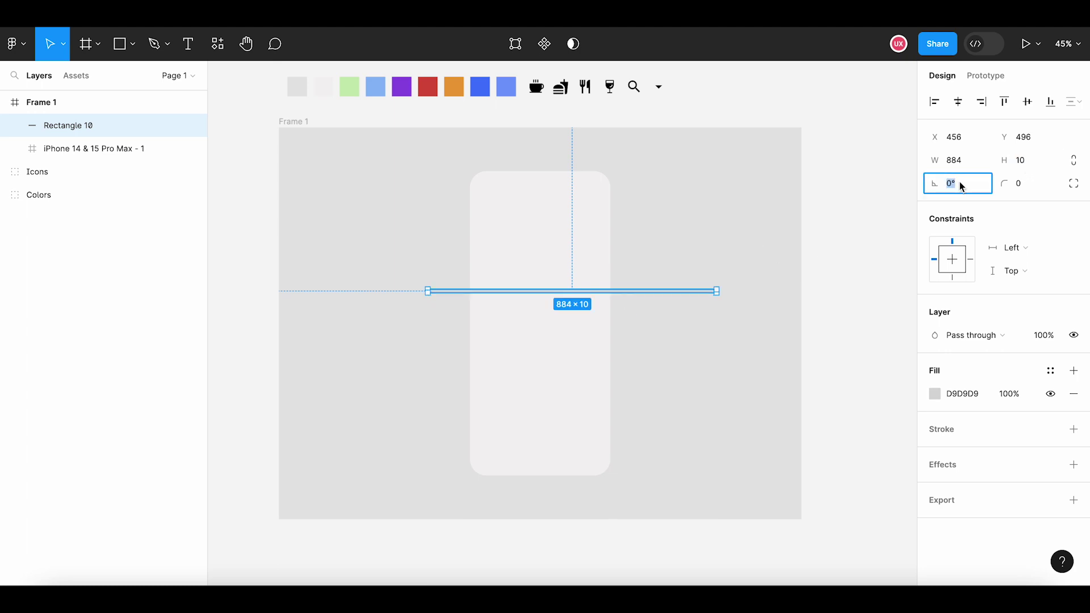
type("30")
key("Return")
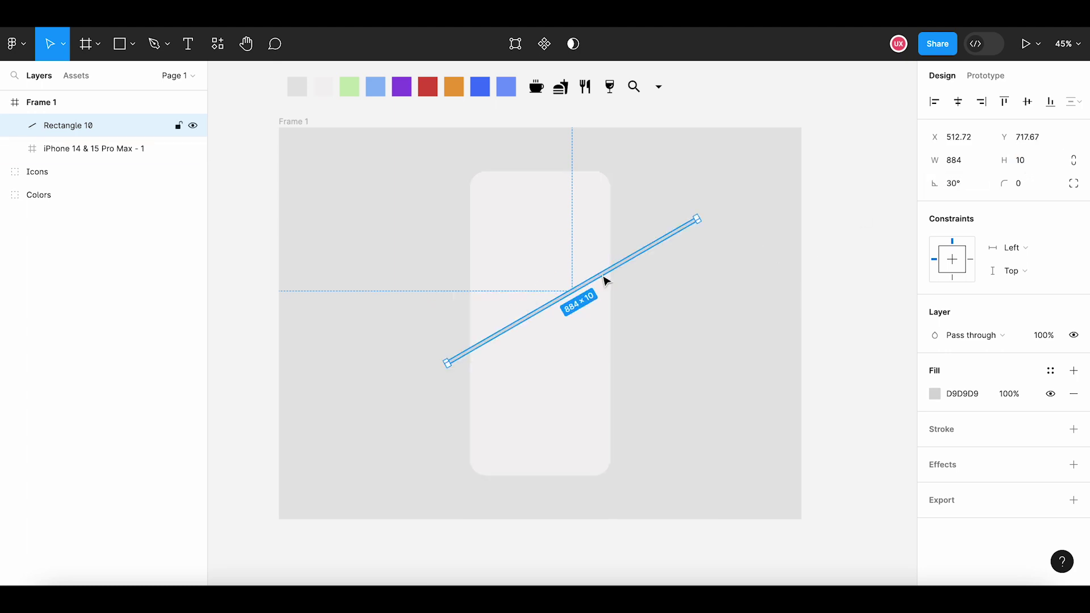
left_click_drag(606, 280, 566, 305)
Copy the 30° street bar several times, spacing the copies as parallel streets
key("ctrl+c")
key("ctrl+v")
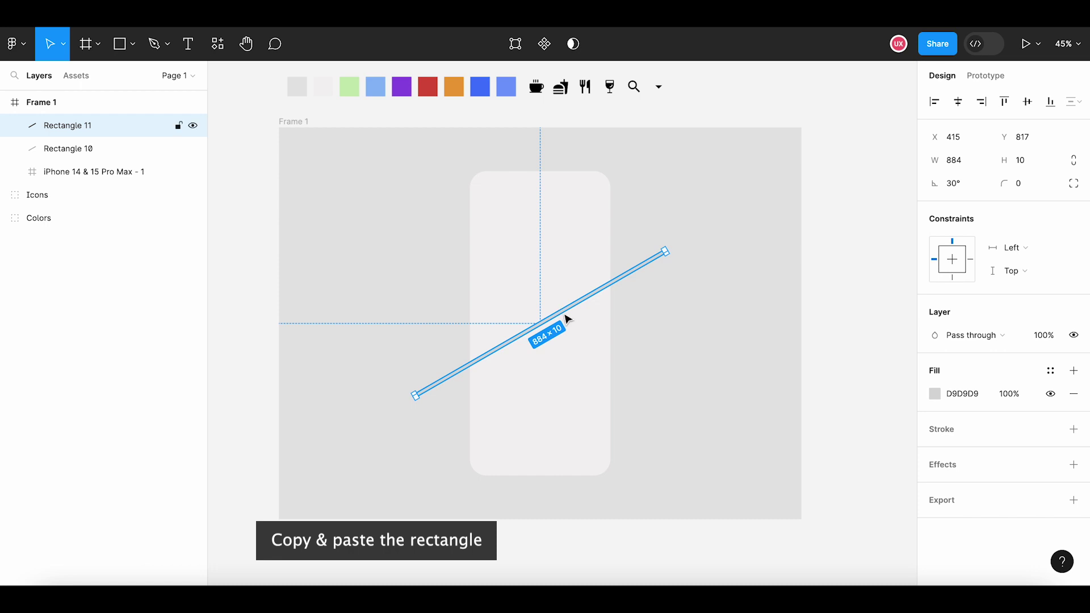
mouse_move(567, 318)
left_mouse_down()
mouse_move(538, 251)
mouse_move(496, 244)
mouse_move(490, 230)
left_mouse_up()
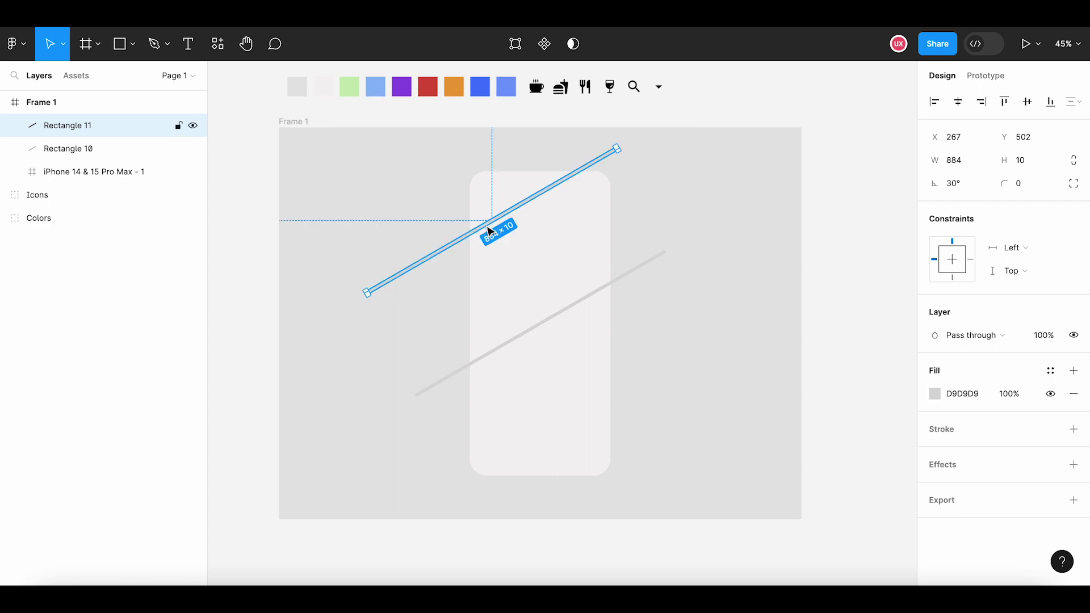
mouse_move(545, 325)
left_mouse_down()
mouse_move(526, 289)
mouse_move(546, 335)
left_mouse_up()
key("ctrl+c")
key("ctrl+v")
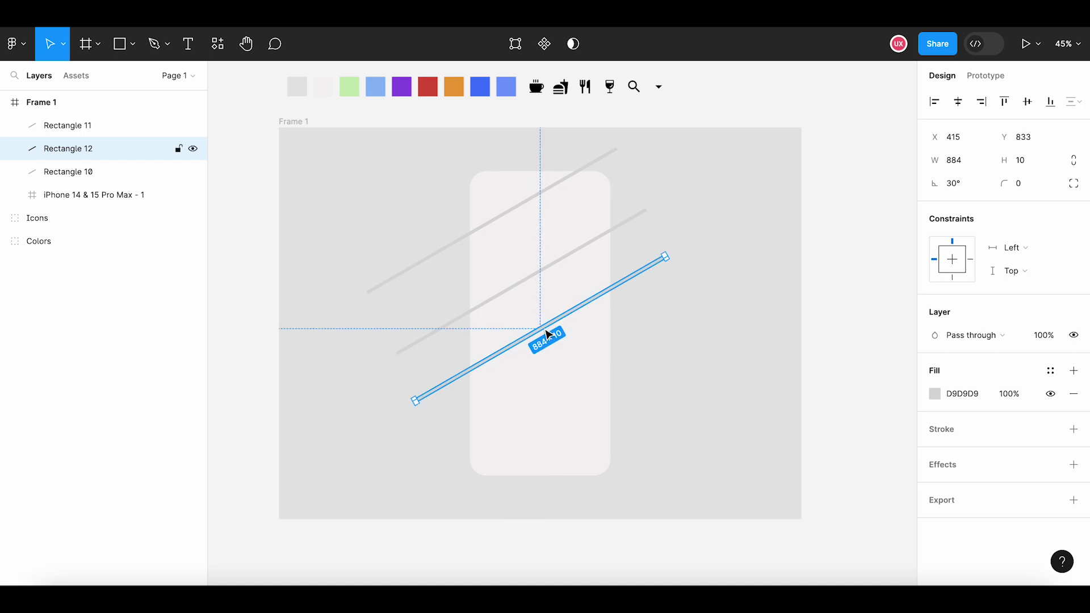
key("ctrl+c")
key("ctrl+v")
left_click_drag(545, 335, 575, 386)
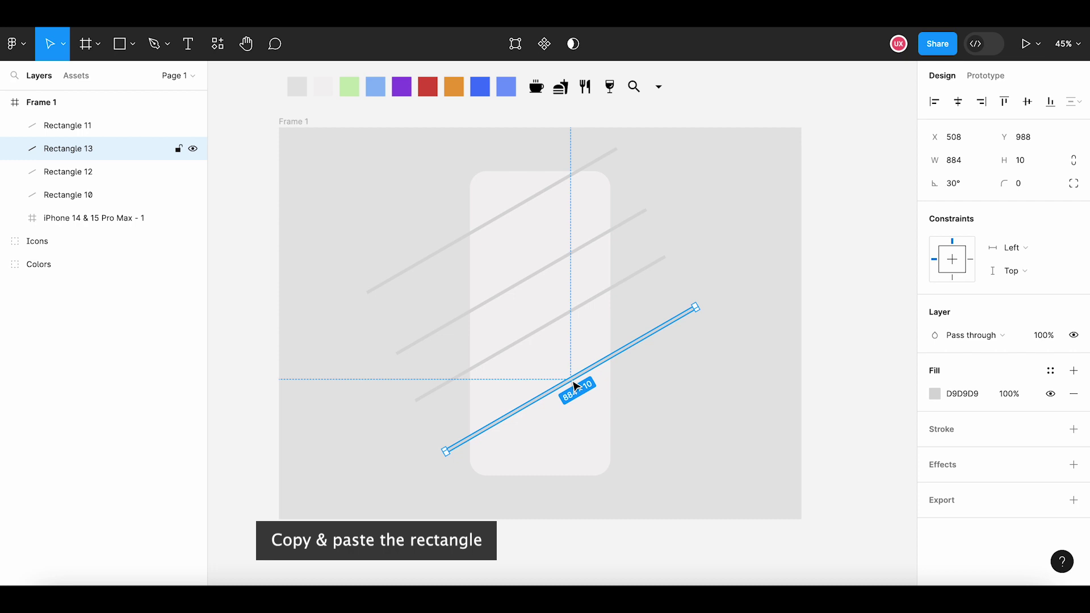
key("ctrl+c")
key("ctrl+v")
Turn a street bar to -60° and place it as a steep crossing street
left_click(963, 189)
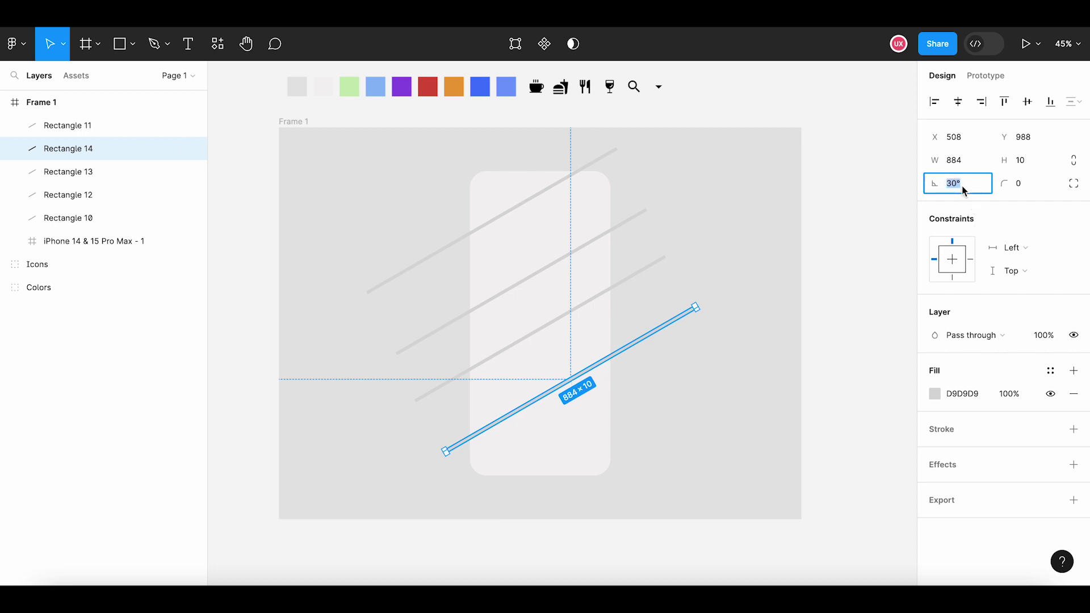
type("60")
key("Return")
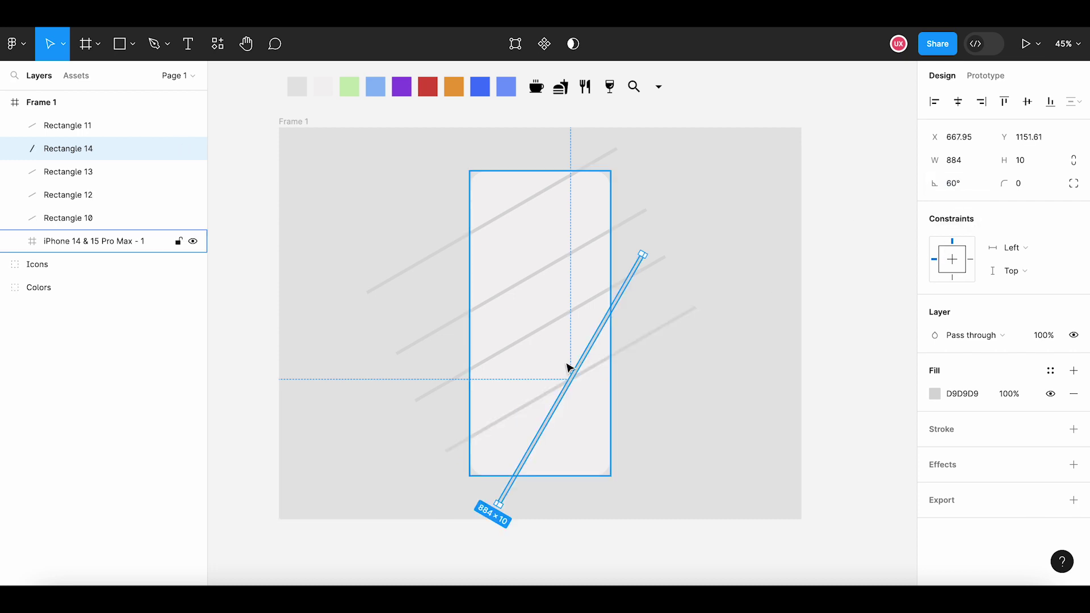
left_click_drag(489, 507, 638, 483)
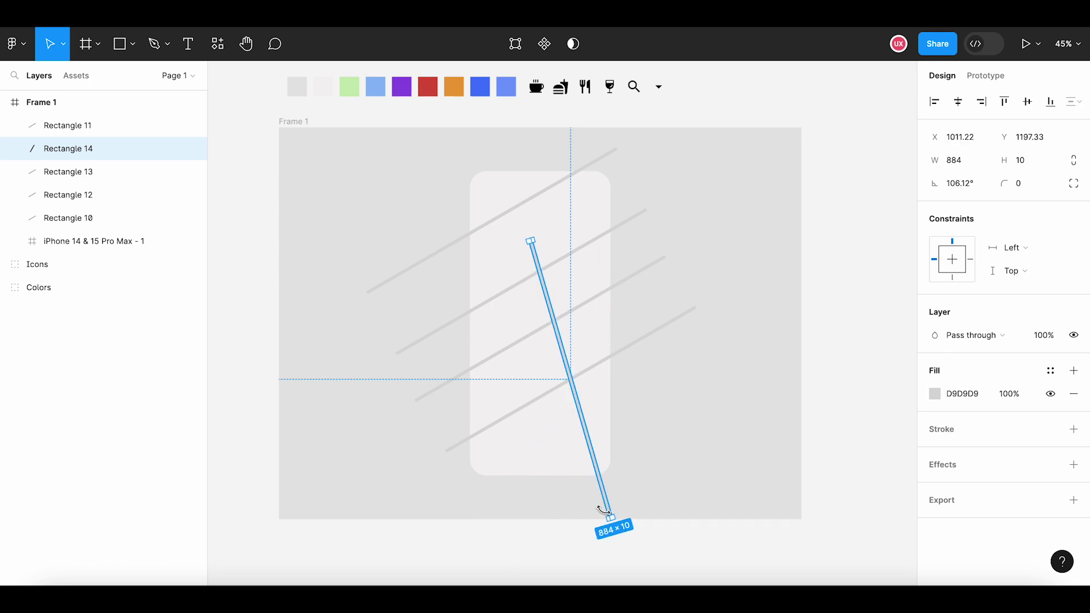
left_click(971, 189)
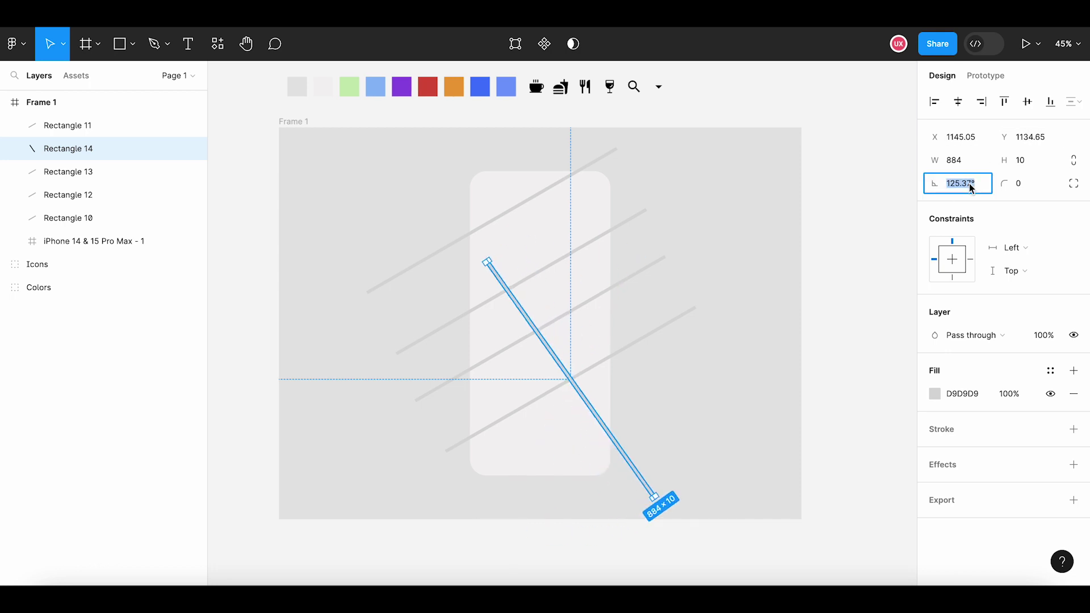
type("-60")
key("Return")
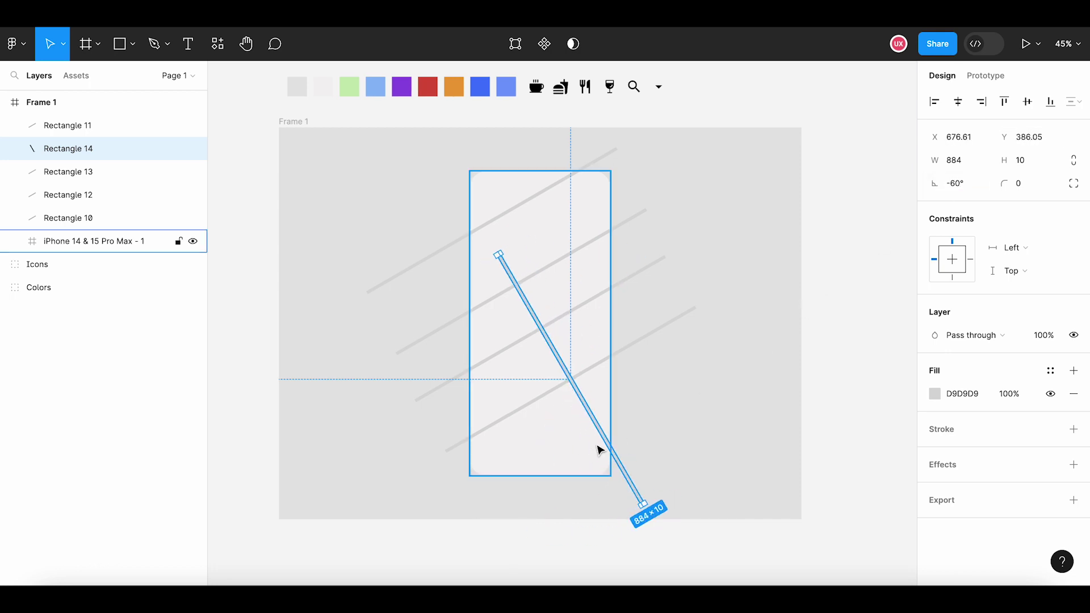
left_click_drag(611, 450, 507, 404)
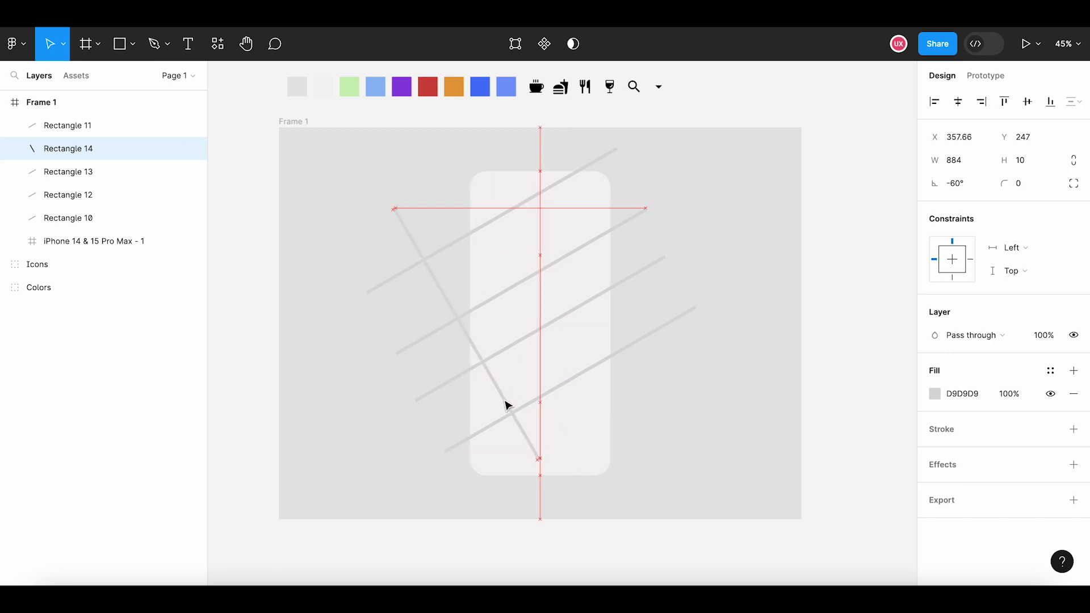
left_click_drag(507, 403, 513, 435)
Add more steep street copies across the grid and delete the extra Rectangle 15
key("ctrl+c")
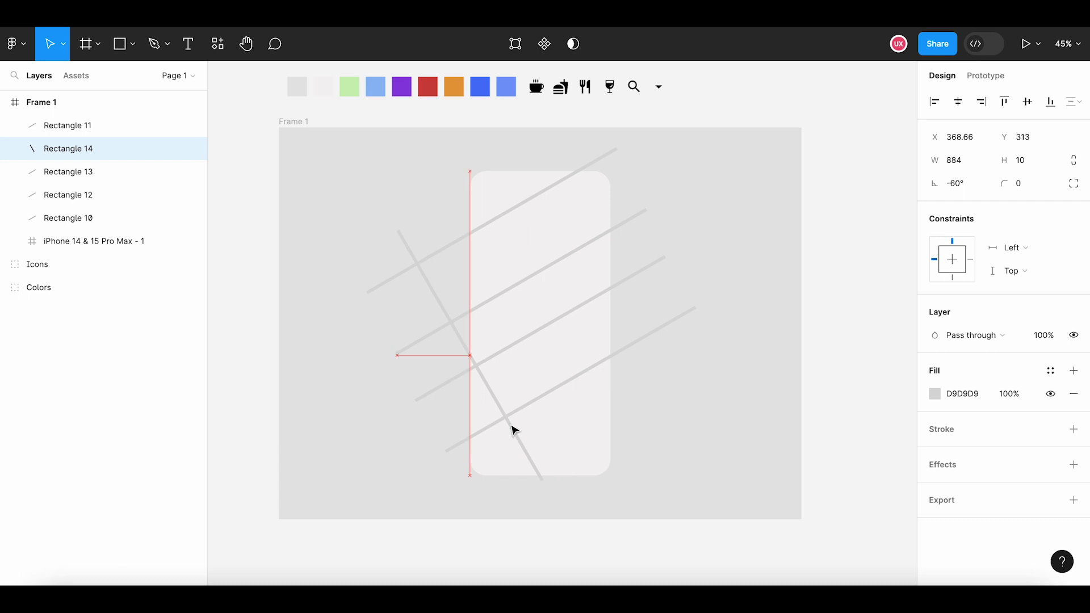
key("ctrl+v")
mouse_move(513, 431)
left_mouse_down()
mouse_move(571, 389)
mouse_move(622, 381)
mouse_move(675, 337)
left_mouse_up()
key("ctrl+d")
key("ctrl+d")
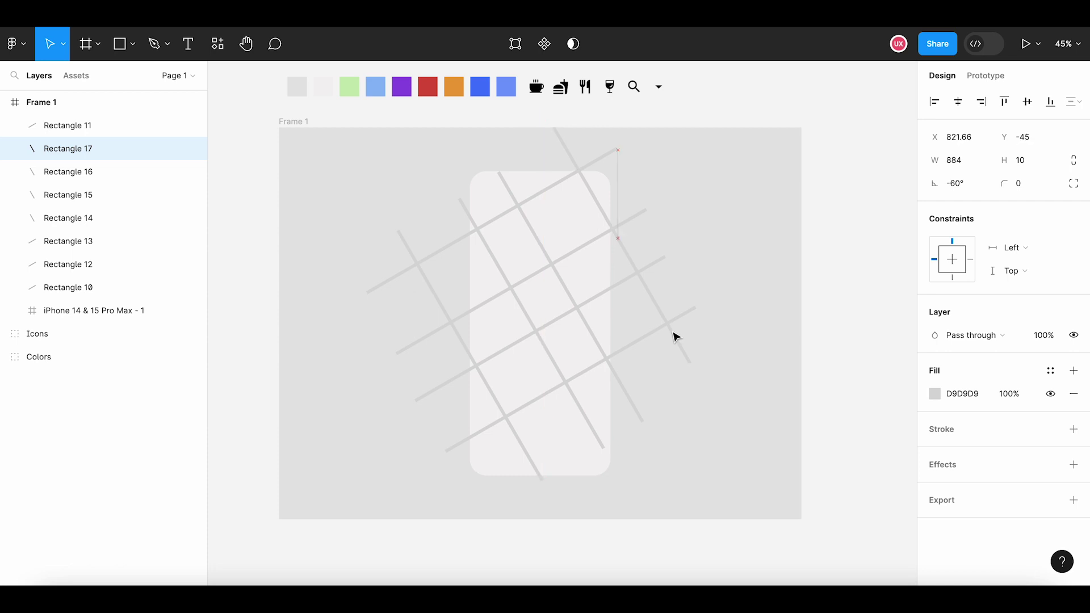
left_click(567, 387)
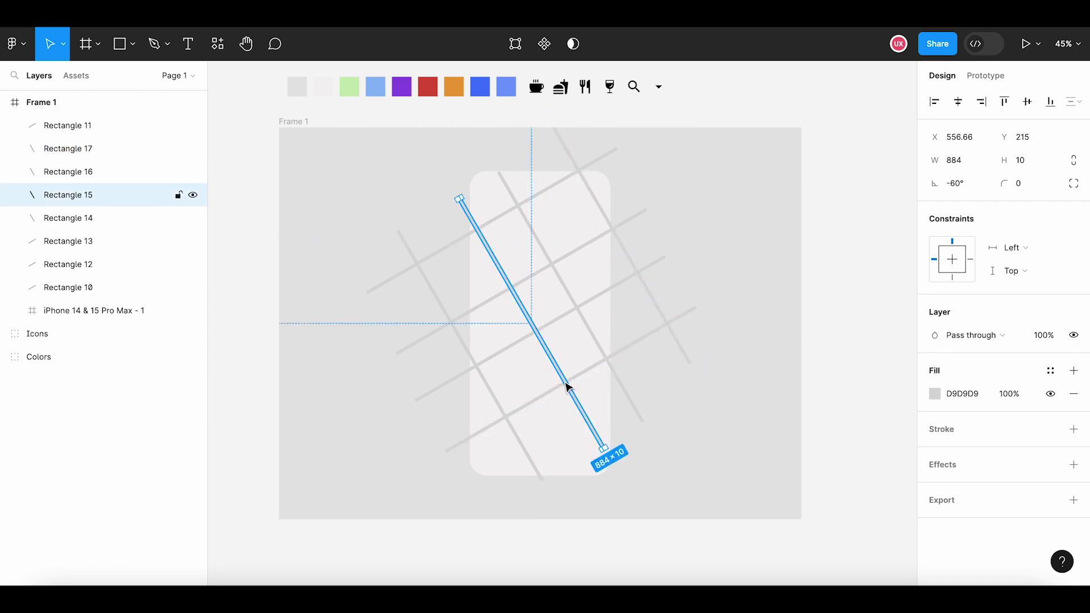
left_click_drag(566, 387, 550, 397)
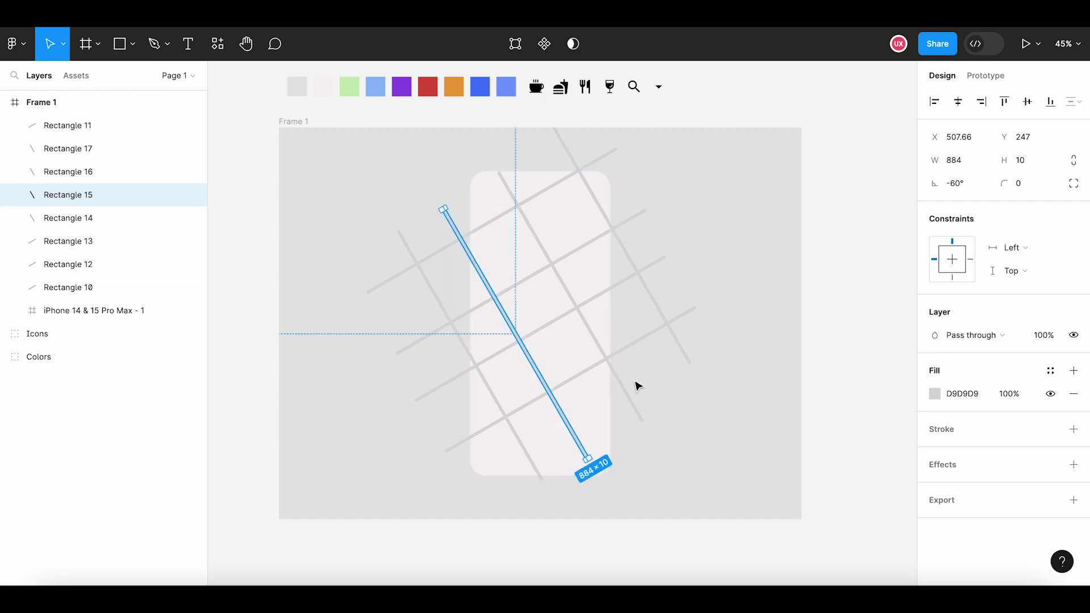
key("Delete")
left_click(636, 407)
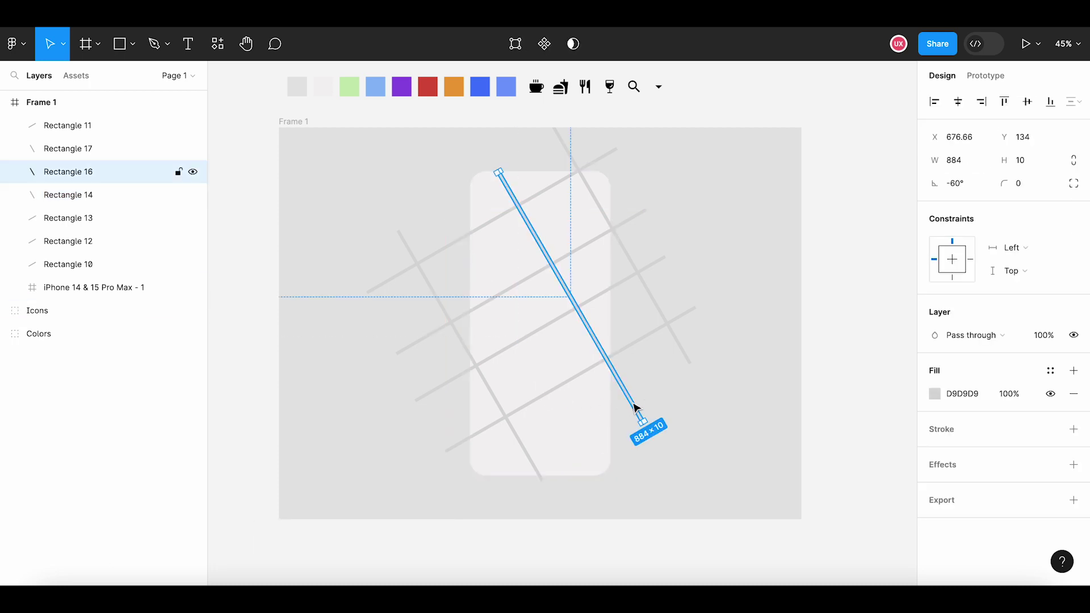
left_click_drag(635, 407, 618, 418)
left_click(662, 409)
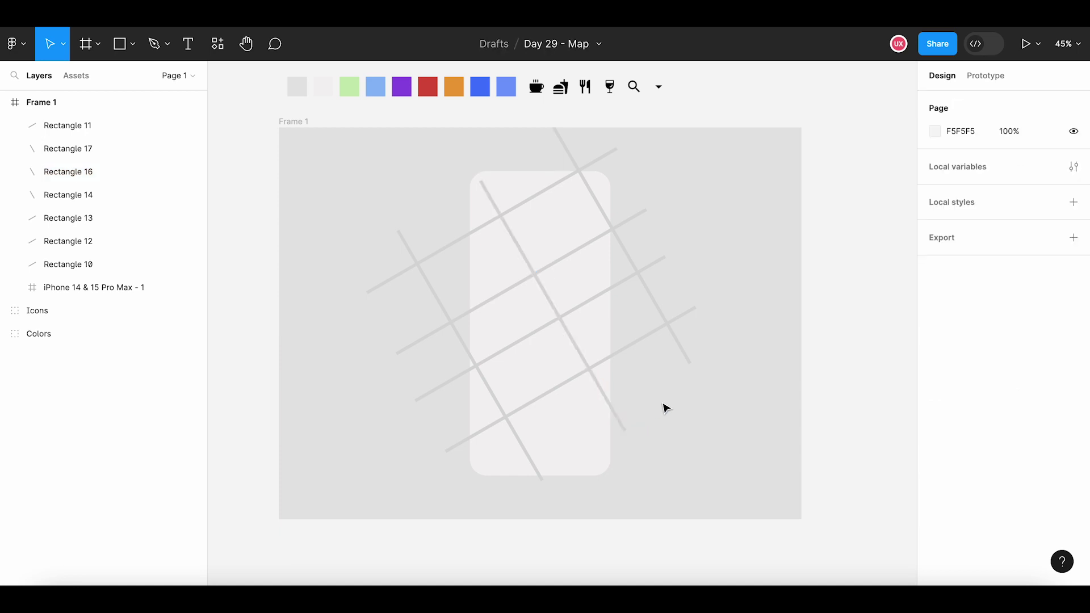
left_click(524, 407)
Copy a shallow street toward the bottom-left and thin it to 7
mouse_move(526, 410)
left_mouse_down()
mouse_move(353, 478)
mouse_move(385, 528)
left_mouse_up()
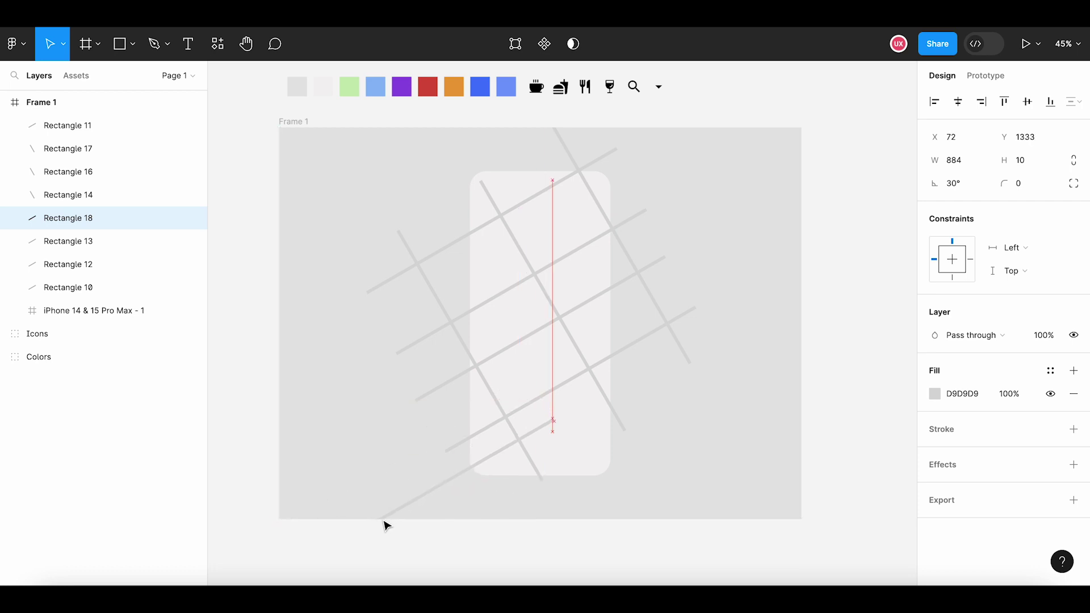
left_click(1029, 161)
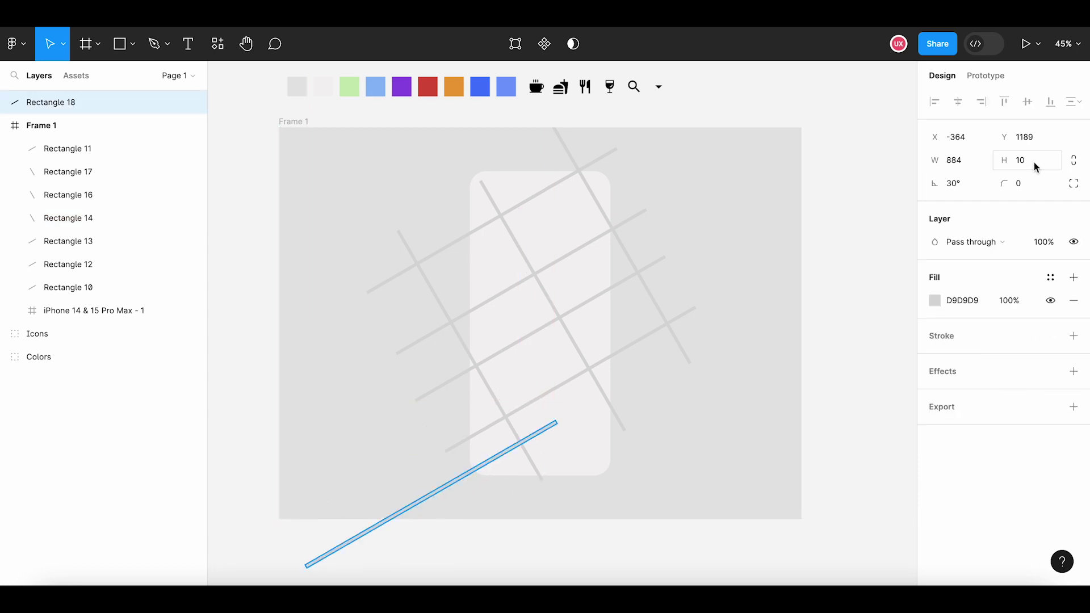
type("7")
key("Return")
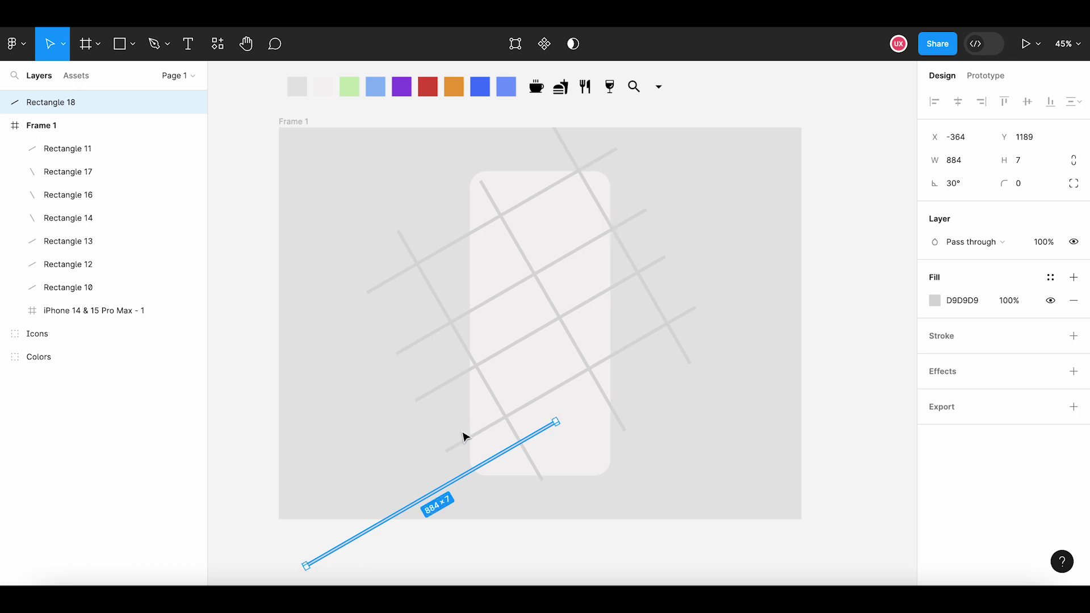
scroll(491, 432, "up", 2, "ctrl")
scroll(555, 437, "up", 2, "ctrl")
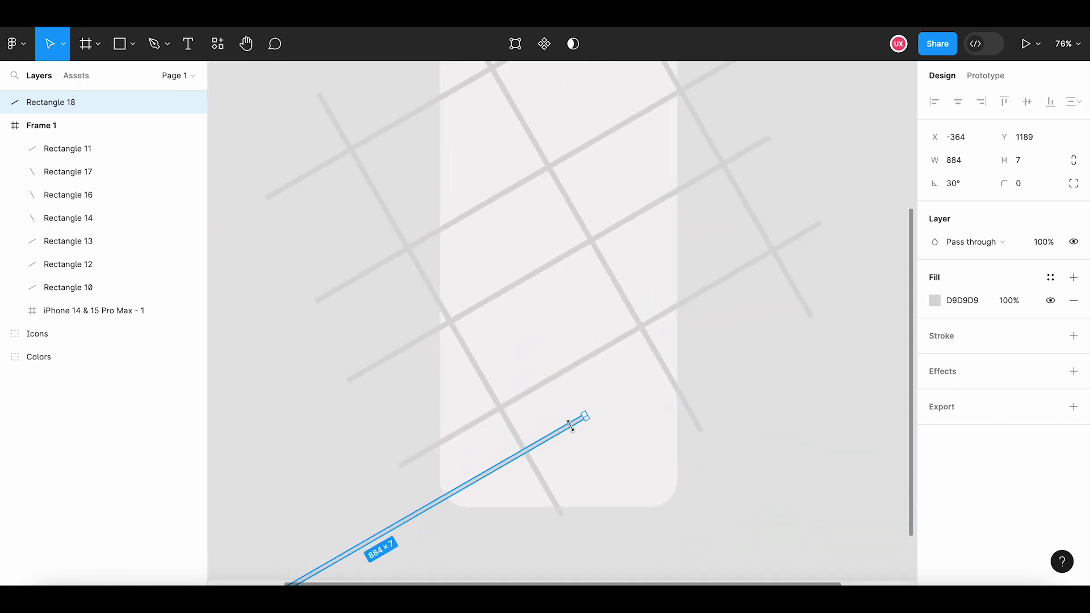
Copy a steep street to the lower left and thin it to 5
left_click(518, 437)
key("ctrl+d")
left_click_drag(518, 438, 541, 340)
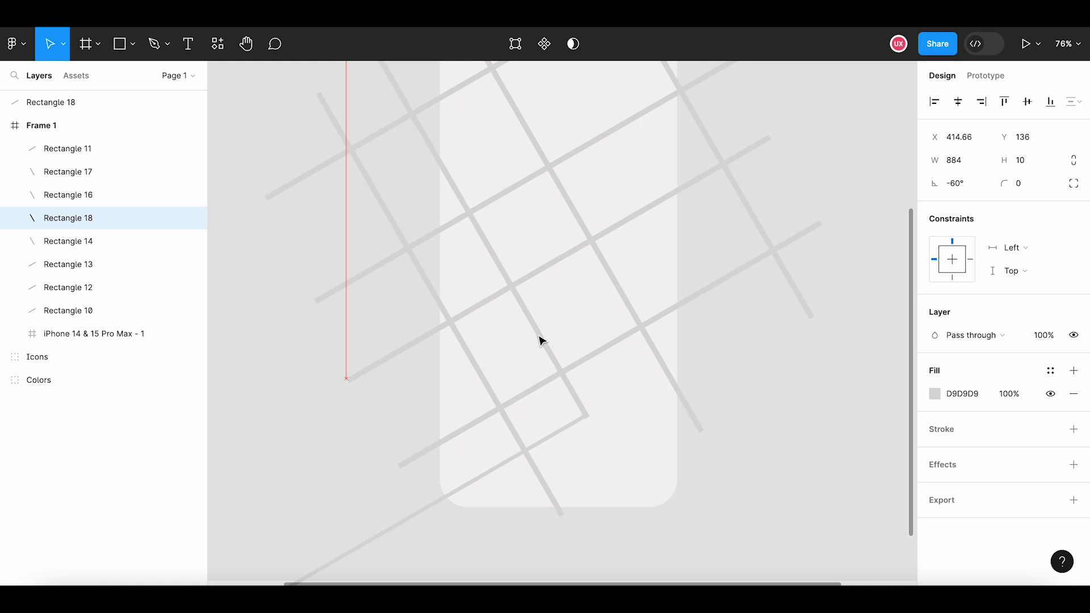
left_click(1022, 160)
type("5")
key("Return")
left_click(777, 304)
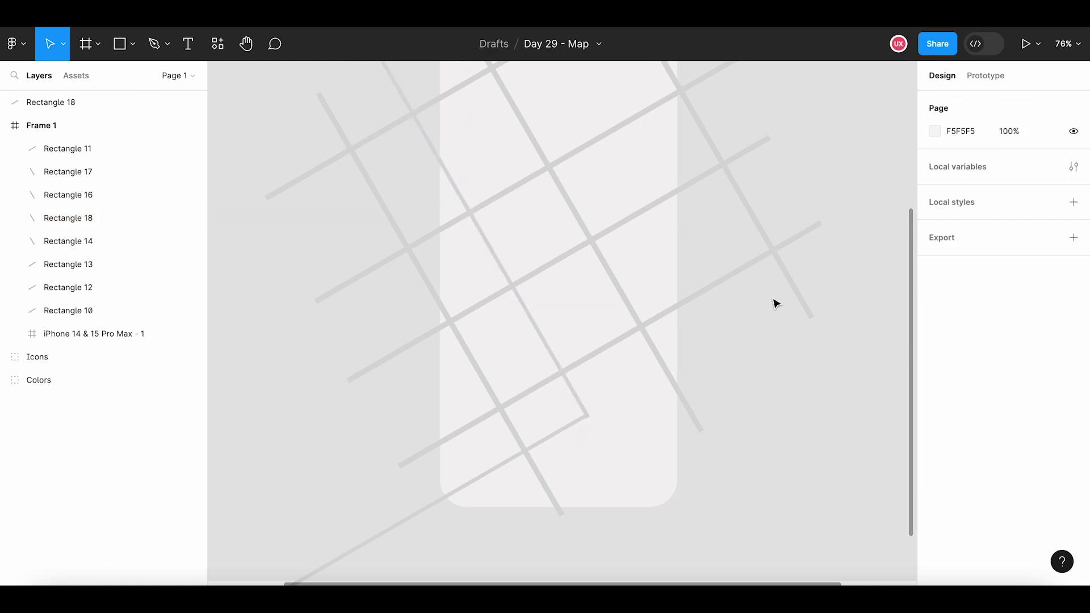
scroll(522, 455, "up", 3)
scroll(598, 420, "up", 3)
scroll(598, 417, "up", 3)
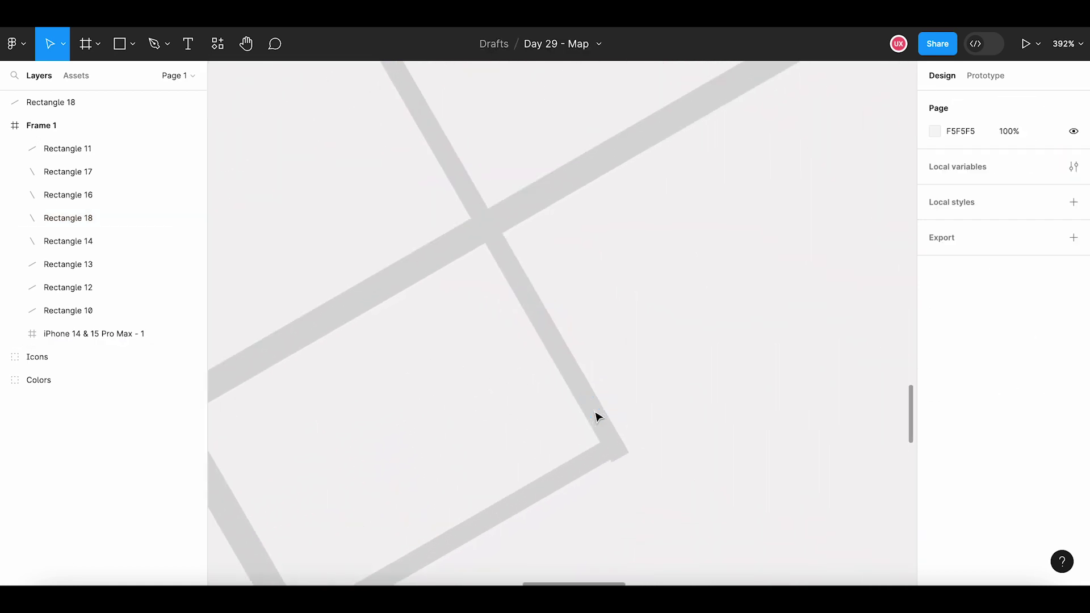
Shorten the thin steep line into a short side street
left_click(596, 415)
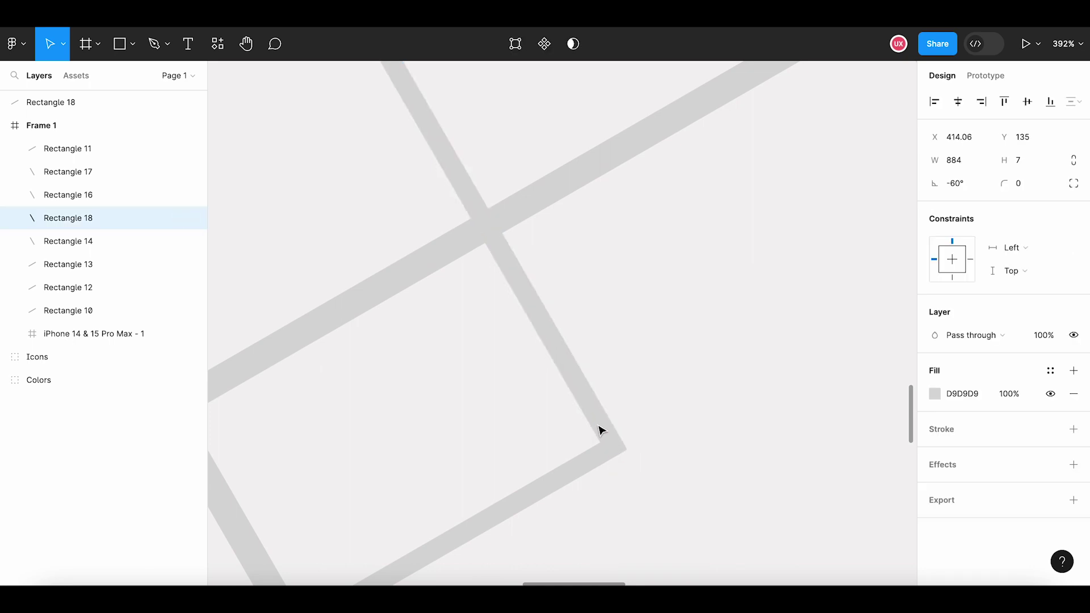
scroll(600, 428, "down", 3)
scroll(601, 430, "down", 3)
scroll(601, 430, "down", 2)
scroll(601, 430, "down", 1)
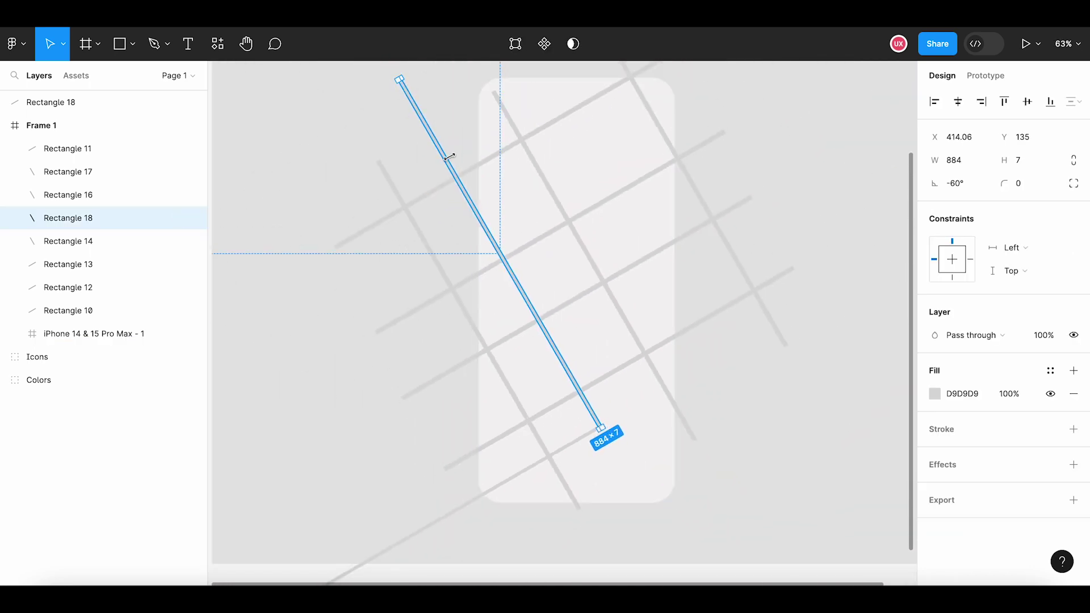
scroll(401, 76, "up", 1)
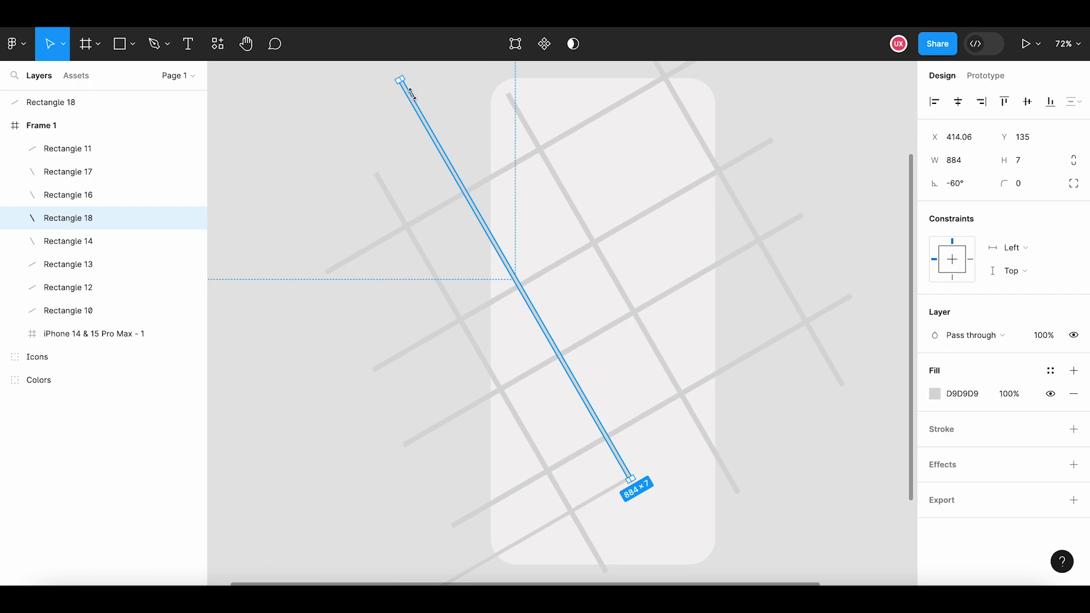
left_click_drag(412, 93, 623, 426)
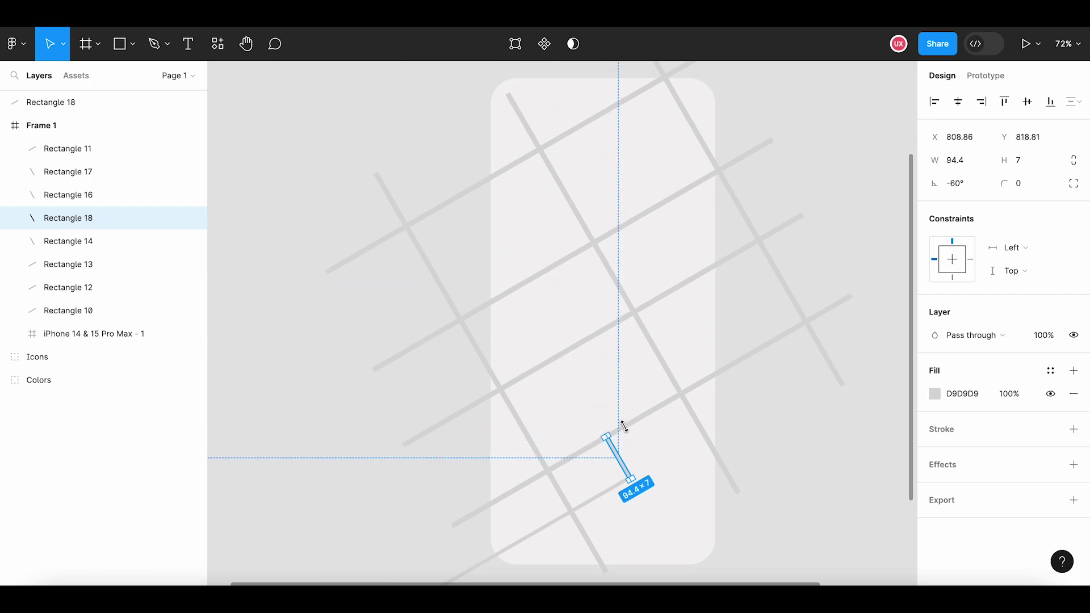
left_click(827, 447)
scroll(632, 499, "up", 2)
scroll(634, 499, "up", 2)
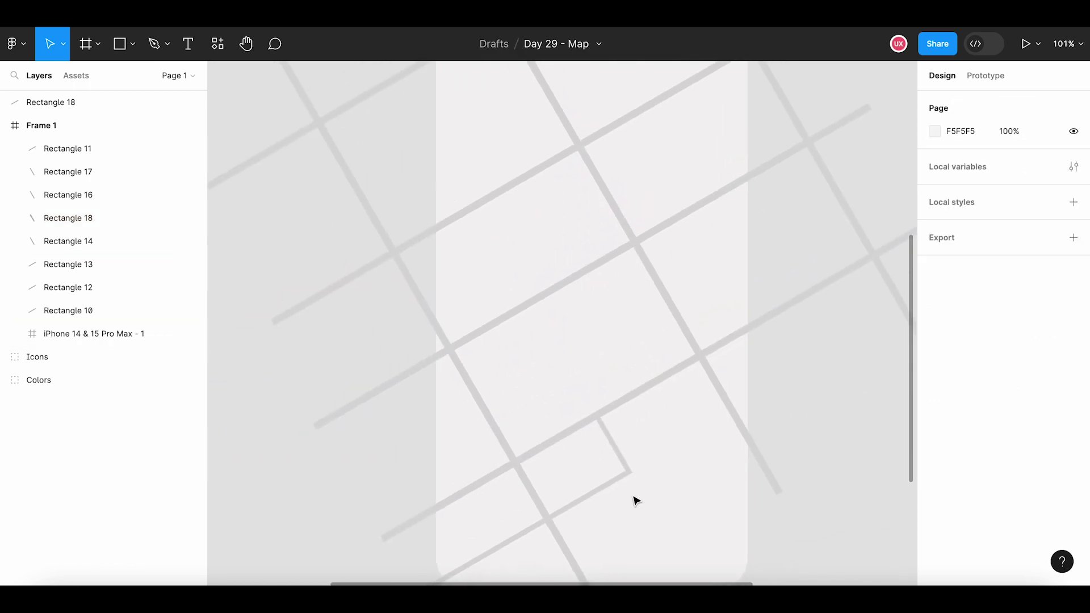
scroll(634, 499, "down", 3)
scroll(632, 483, "down", 2)
Reposition the short side street and duplicate it together with the thin street
left_click(627, 448)
mouse_move(627, 448)
left_mouse_down()
mouse_move(613, 468)
mouse_move(481, 267)
mouse_move(510, 260)
mouse_move(513, 280)
left_mouse_up()
left_click(612, 469, "shift")
key("ctrl+d")
left_click(479, 250)
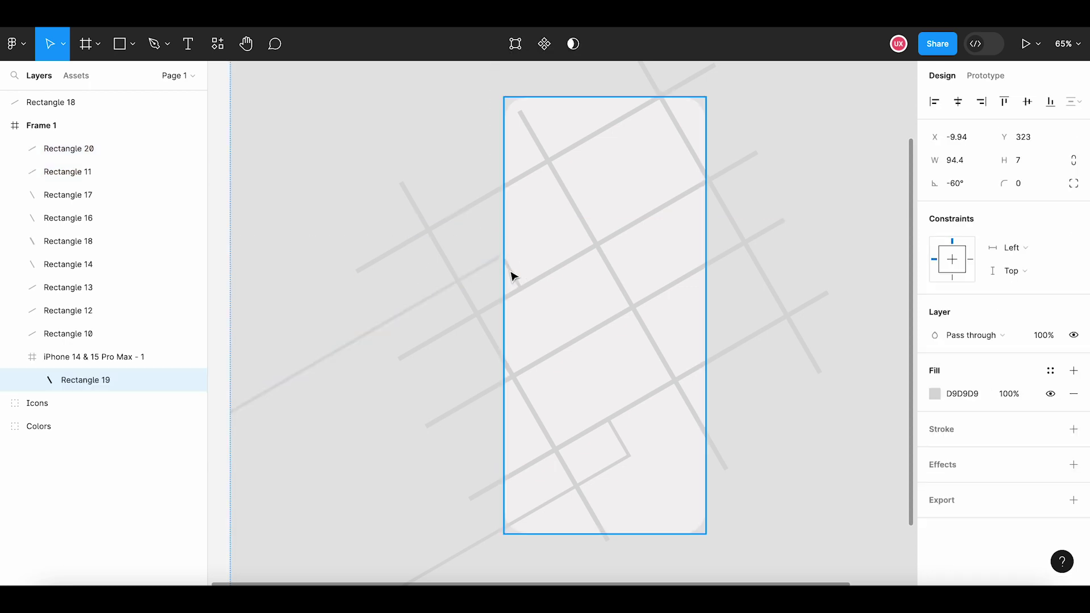
Move the Rectangle 18 layer into Frame 1
scroll(511, 272, "up", 3)
scroll(511, 269, "up", 2)
scroll(463, 324, "up", 3)
left_click(477, 318)
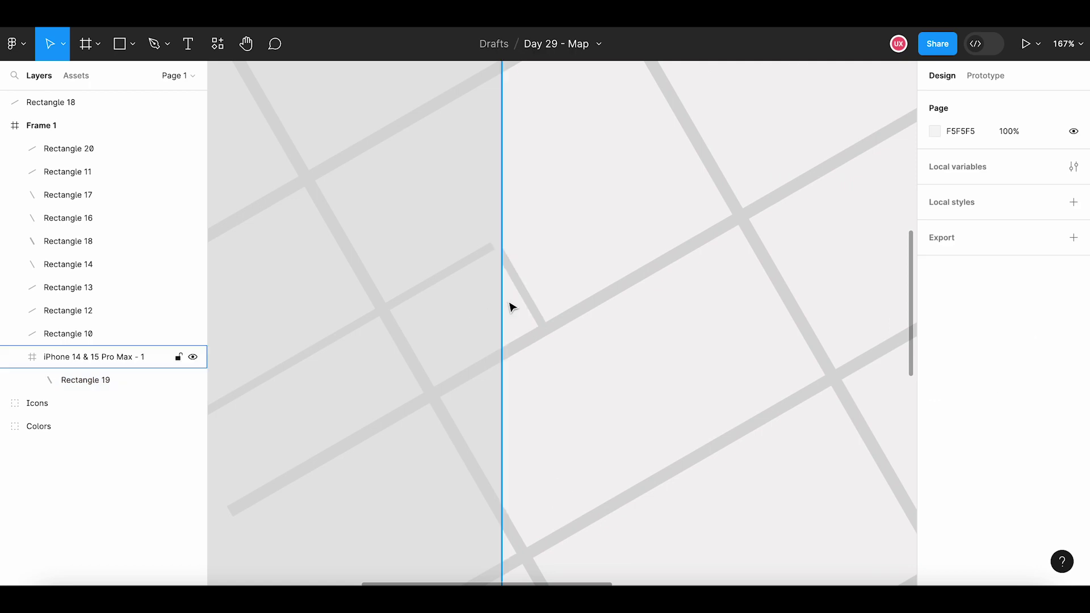
left_click(456, 266)
scroll(460, 269, "down", 3)
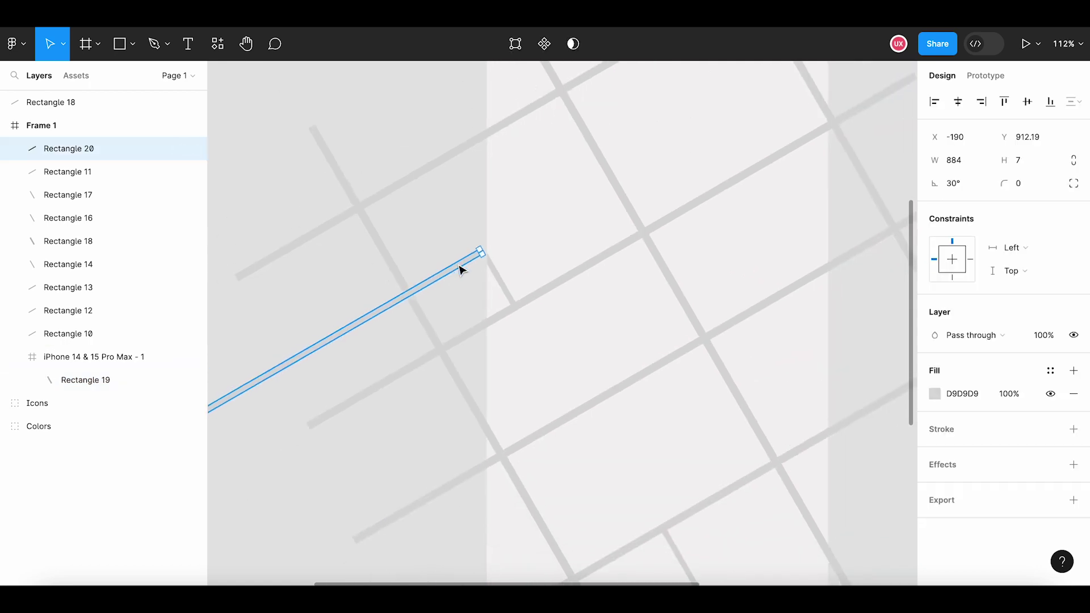
left_click_drag(73, 104, 81, 139)
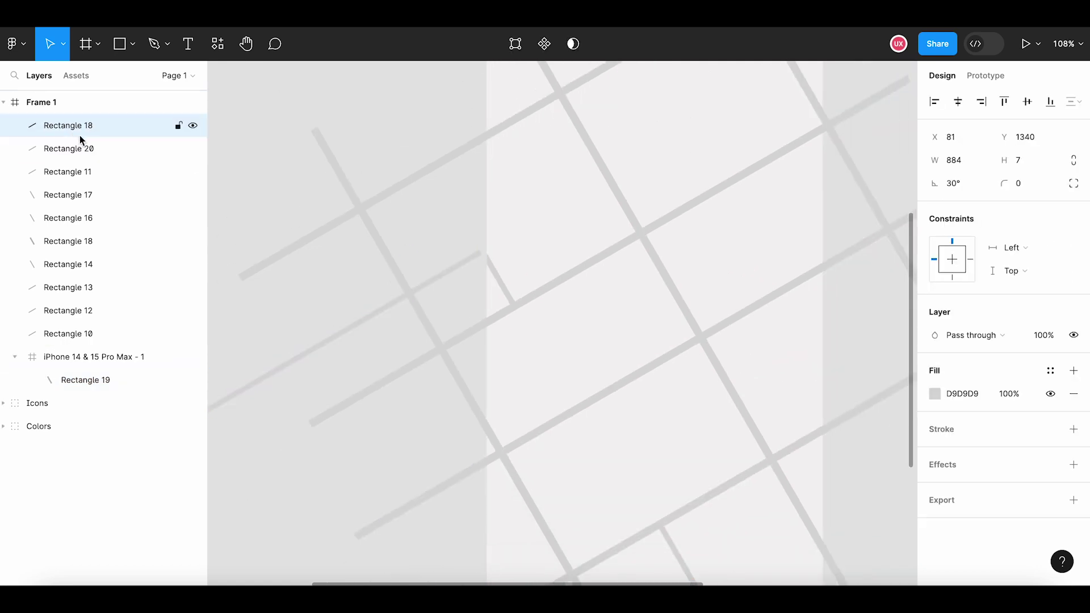
Place the copied short street at the phone's left edge and shorten it slightly
scroll(496, 275, "up", 3)
left_click(452, 261)
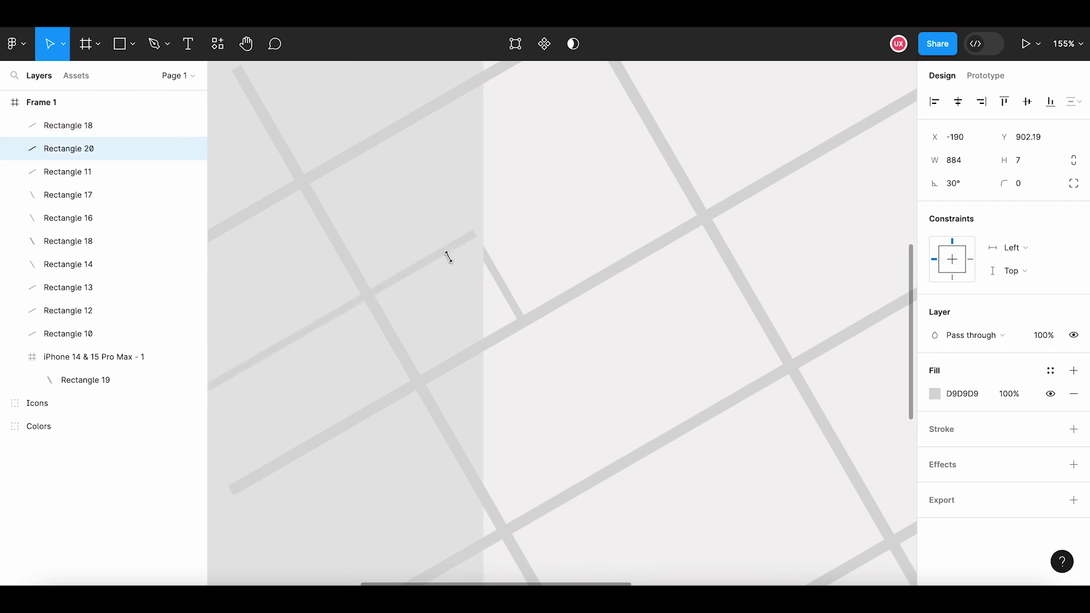
left_click_drag(499, 276, 510, 270)
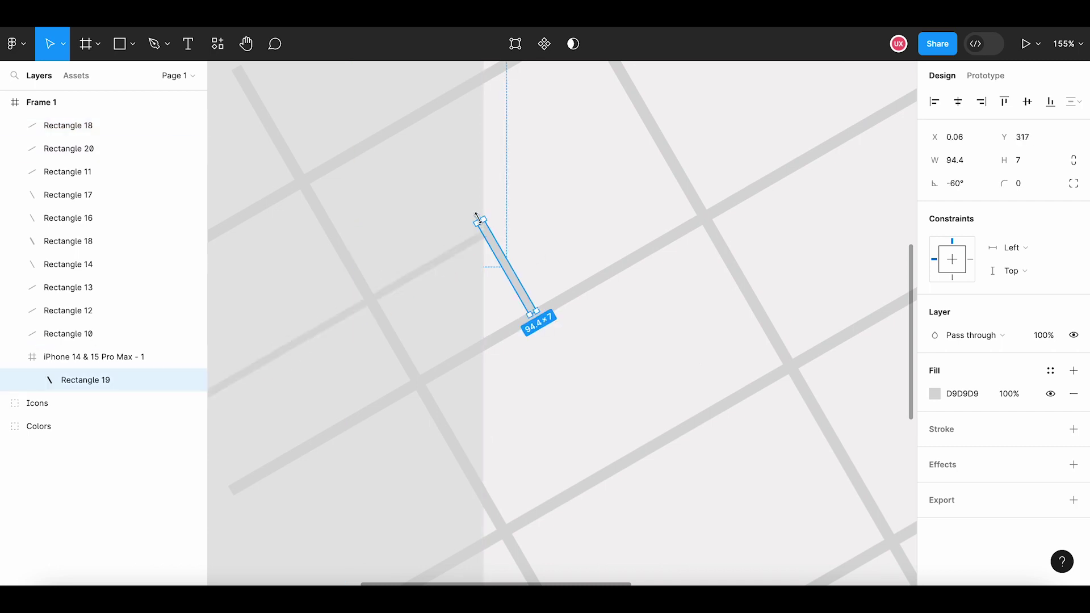
left_click_drag(477, 217, 483, 230)
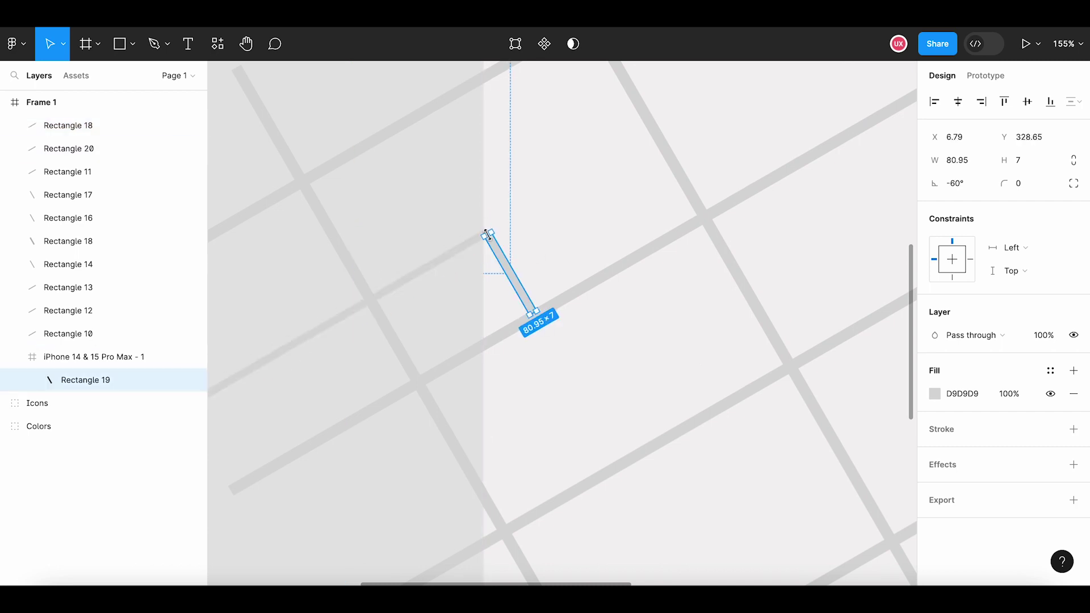
left_click(534, 243)
left_click(506, 265)
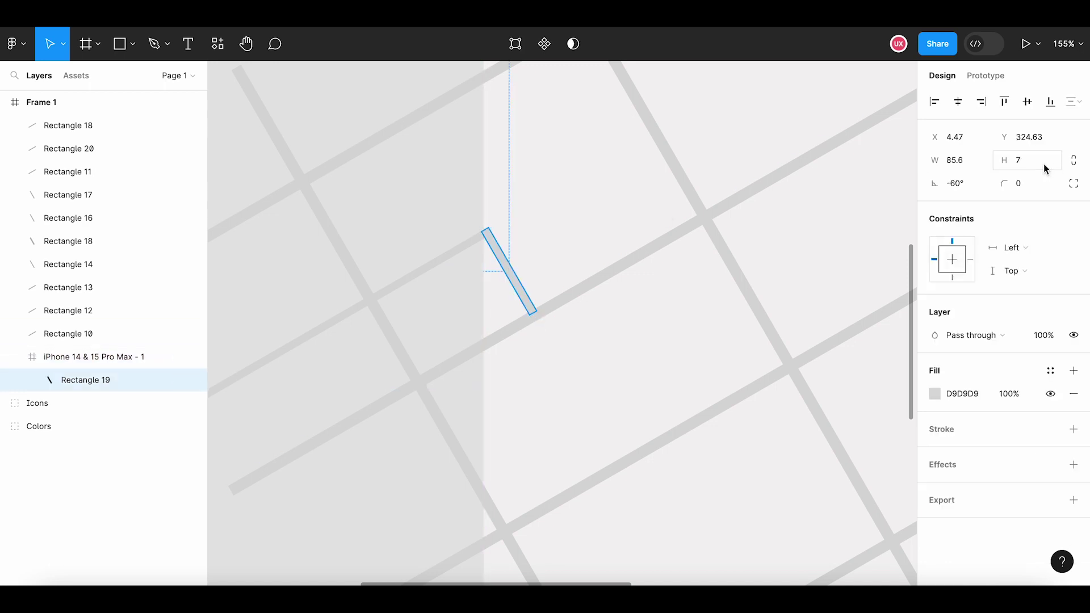
Duplicate a short street segment near the bottom of the map
left_click(681, 305)
scroll(582, 368, "down", 1)
scroll(582, 368, "down", 5)
scroll(582, 367, "down", 2)
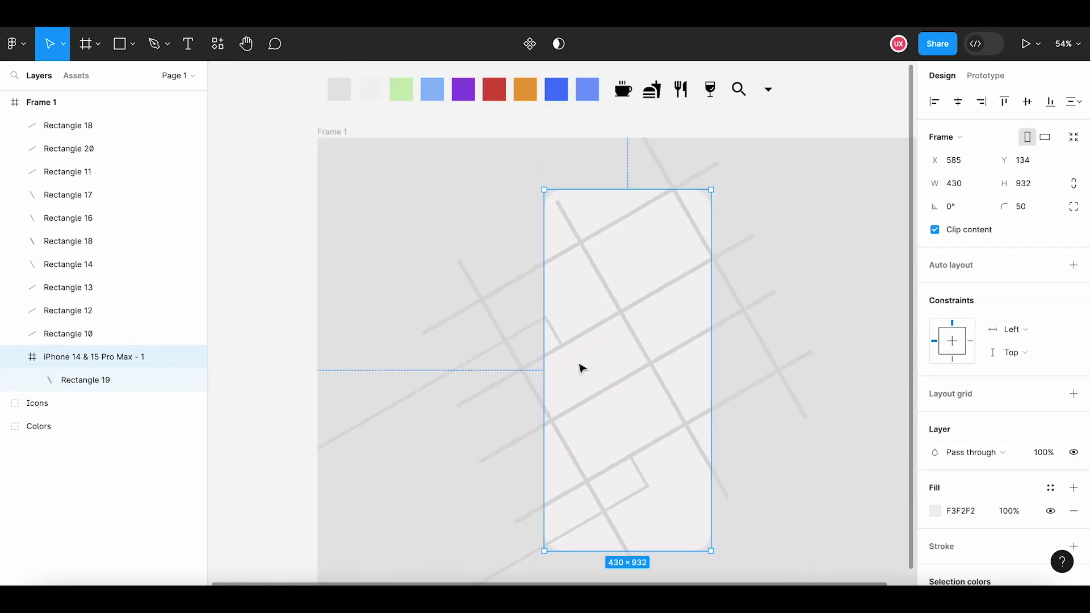
scroll(640, 395, "right", 3)
scroll(640, 396, "down", 2)
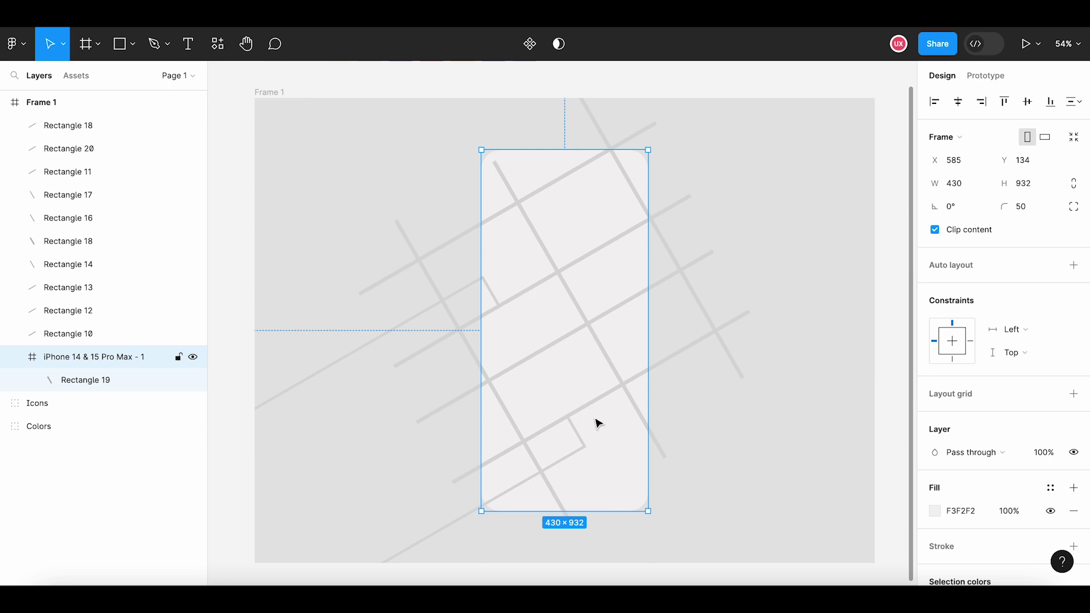
left_click(583, 442)
key("ctrl+d")
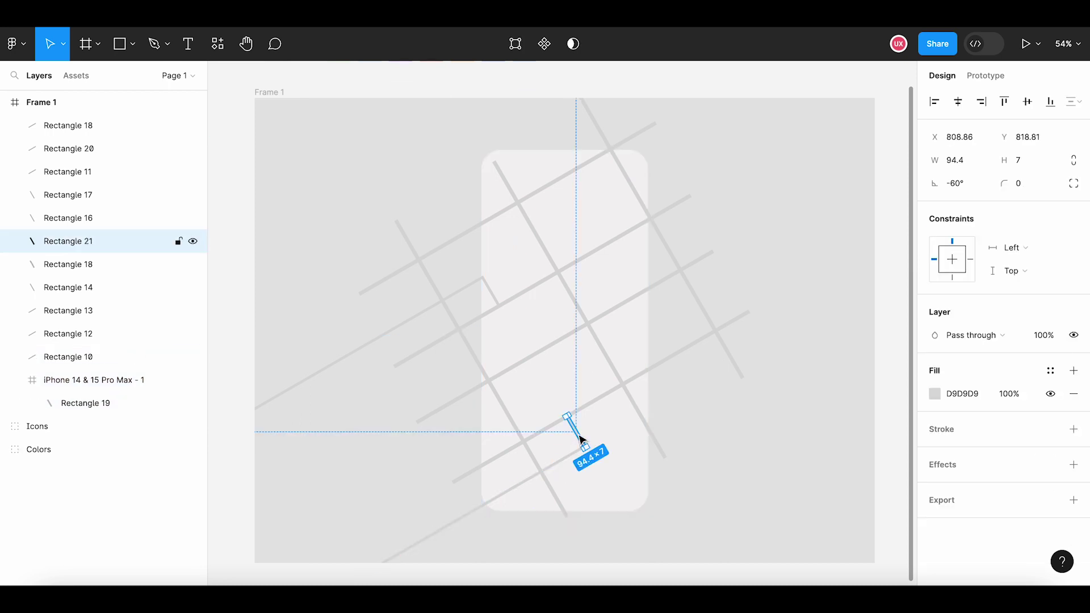
Move the Rectangle 21 copy onto the lower-right streets, fine-tuned against the crossing street
left_click_drag(575, 434, 575, 423)
left_click_drag(576, 433, 658, 399)
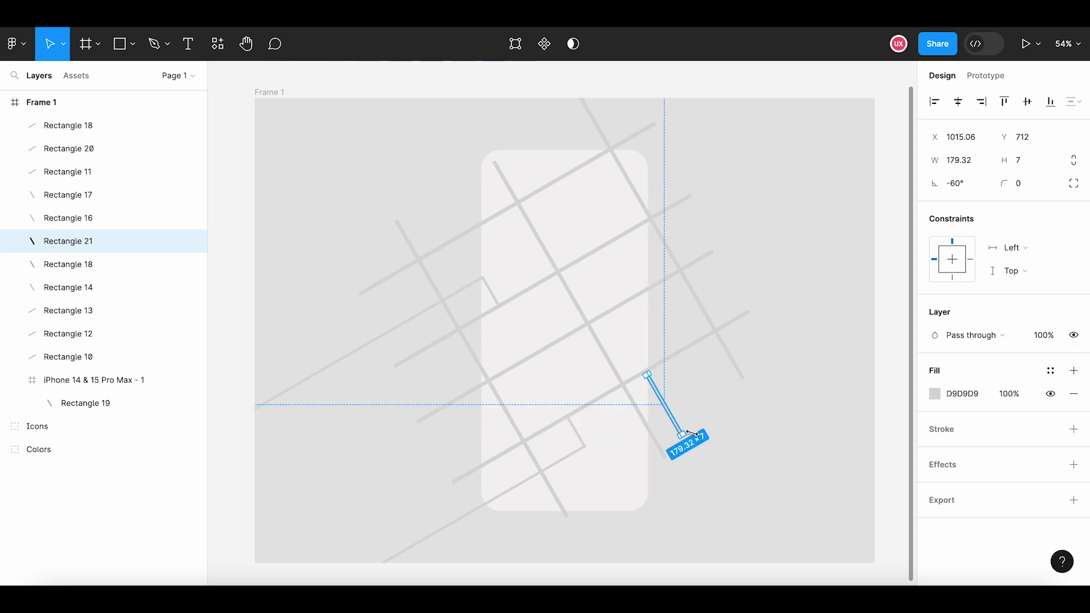
left_click(727, 429)
scroll(653, 404, "up", 5)
left_click(674, 403)
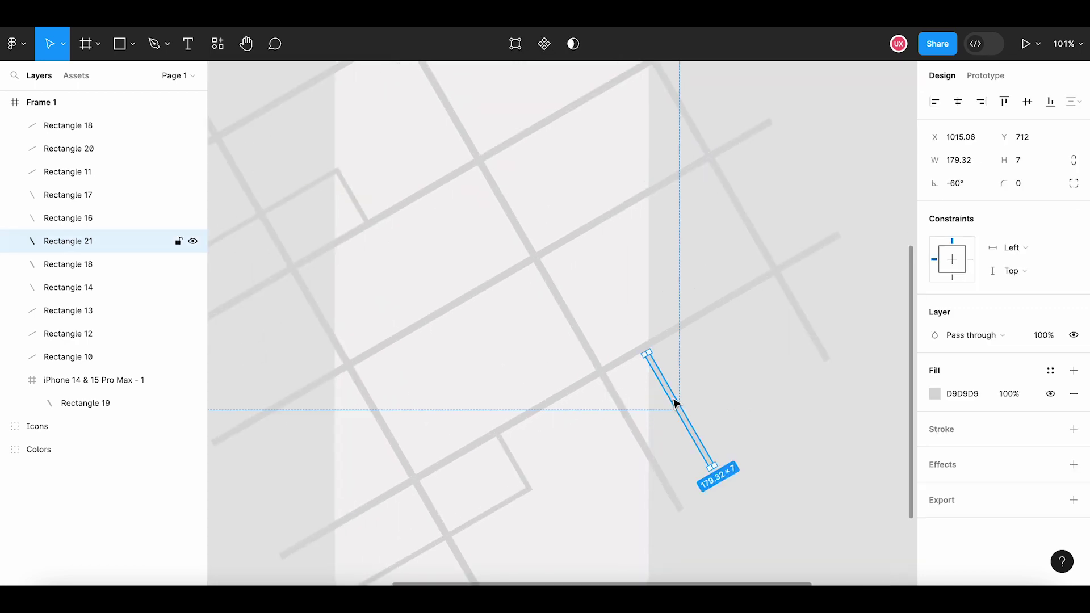
key("Left")
key("Left")
key("Left")
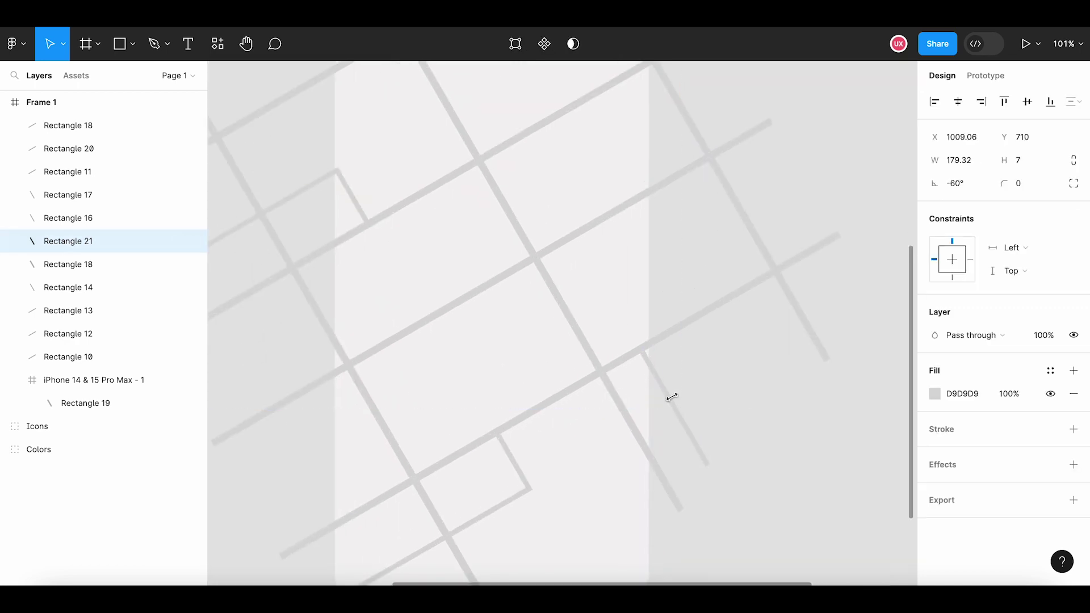
left_click_drag(674, 402, 670, 404)
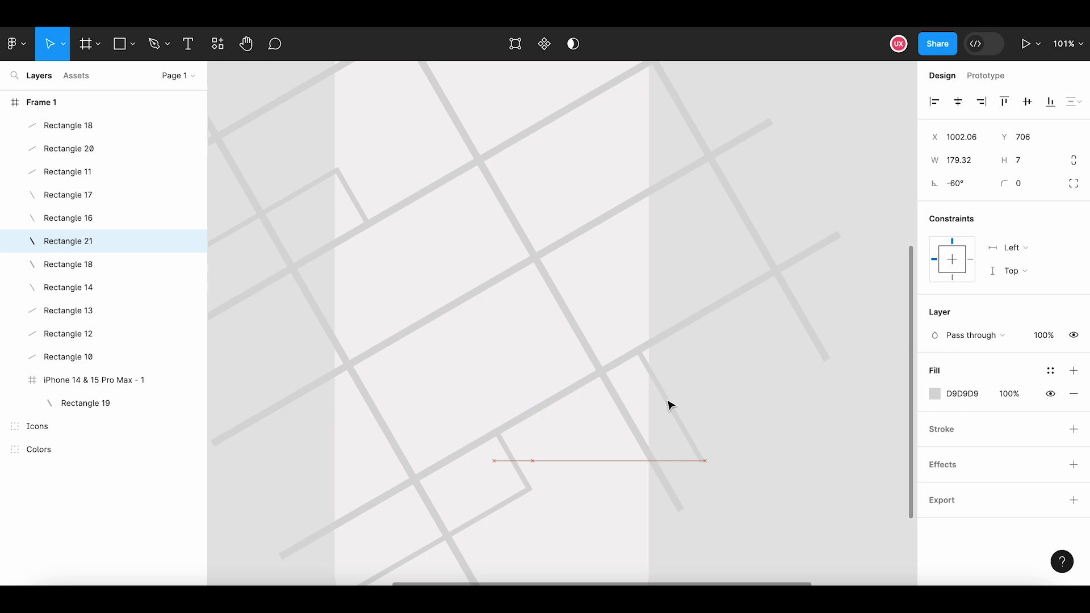
key("Escape")
scroll(701, 397, "down", 5)
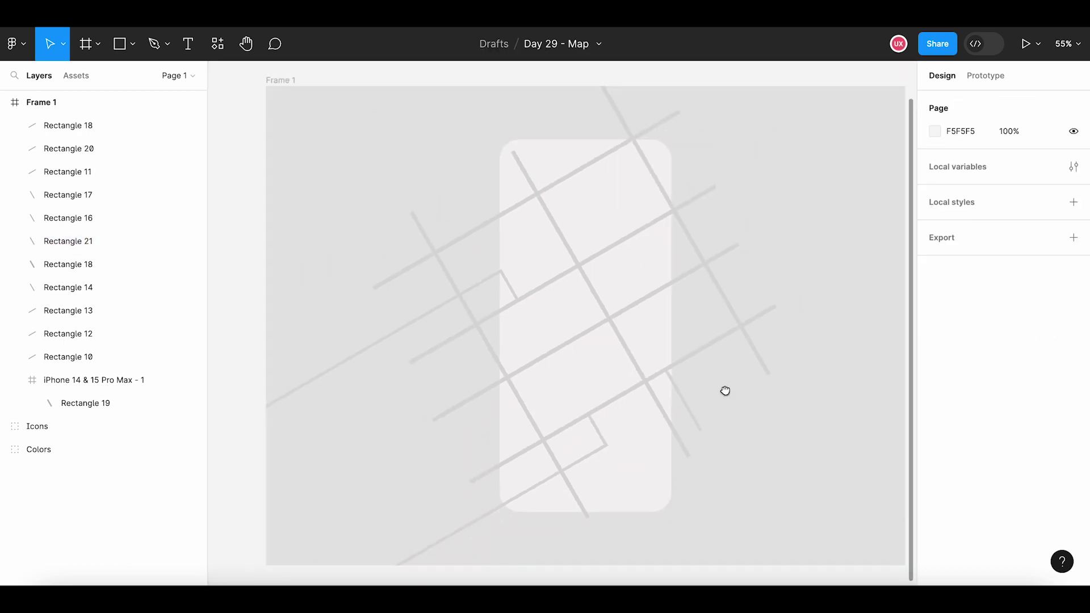
left_click_drag(724, 391, 701, 395)
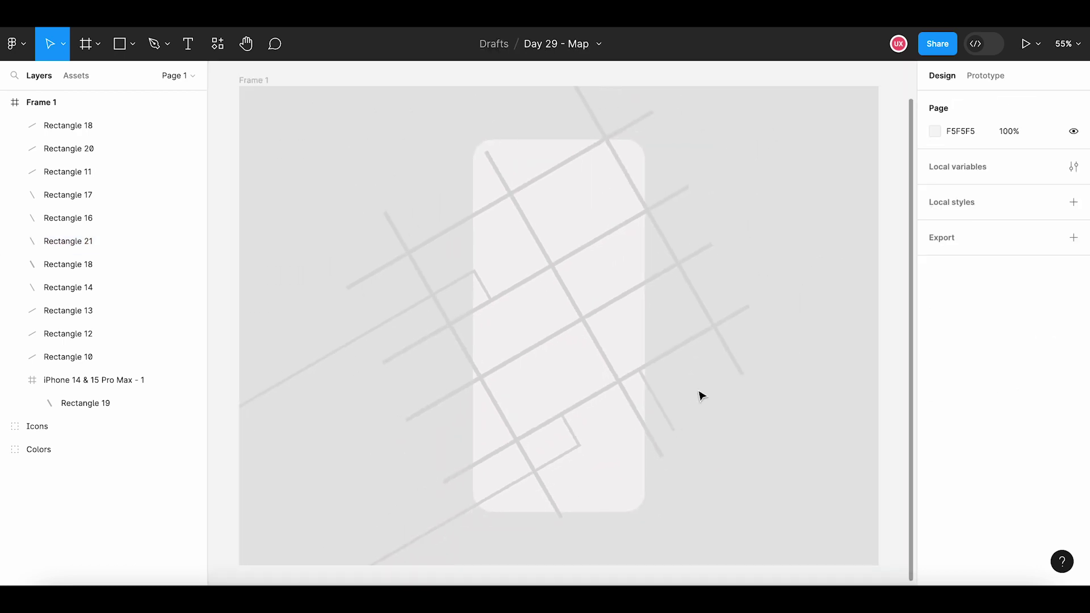
Move the street rectangles into the iPhone frame and turn off Clip content
left_click(462, 283)
left_click(488, 296)
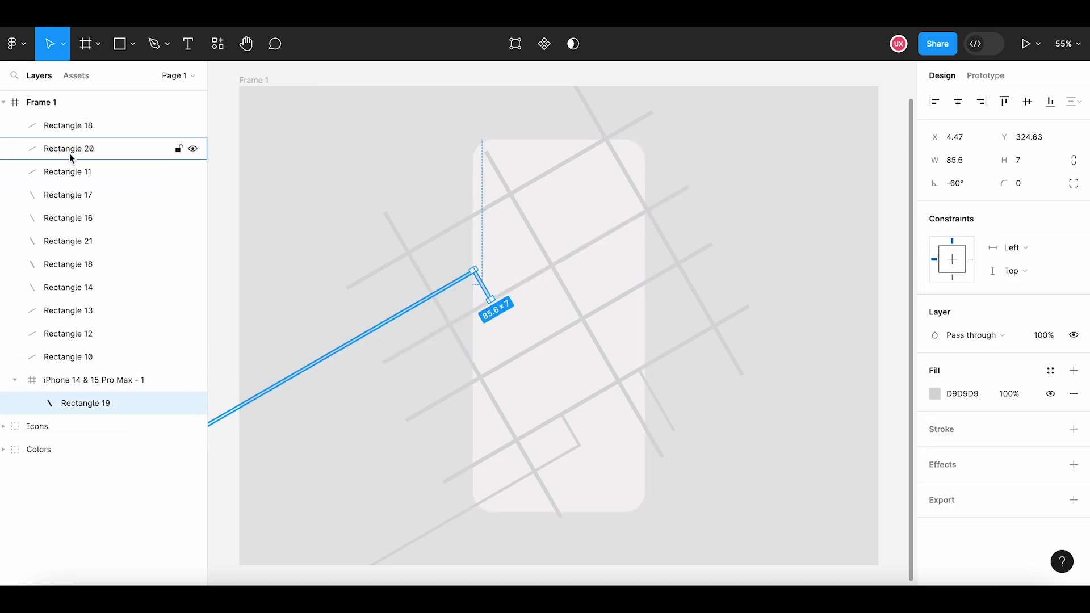
left_click(68, 125)
left_click(91, 357, "shift")
left_click_drag(91, 359, 91, 392)
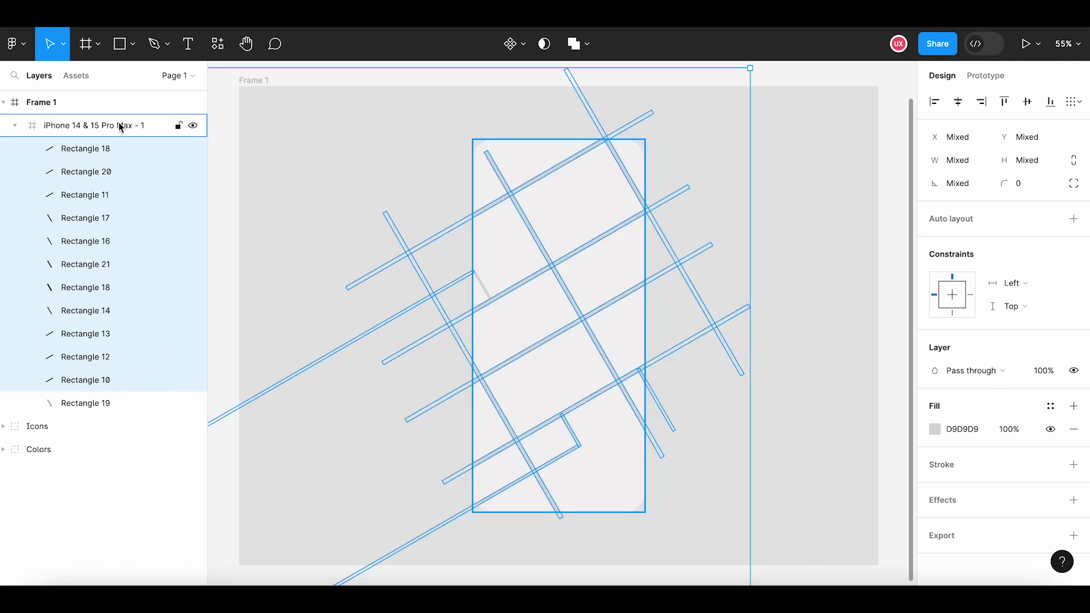
left_click(122, 125)
left_click(933, 229)
left_click(742, 268)
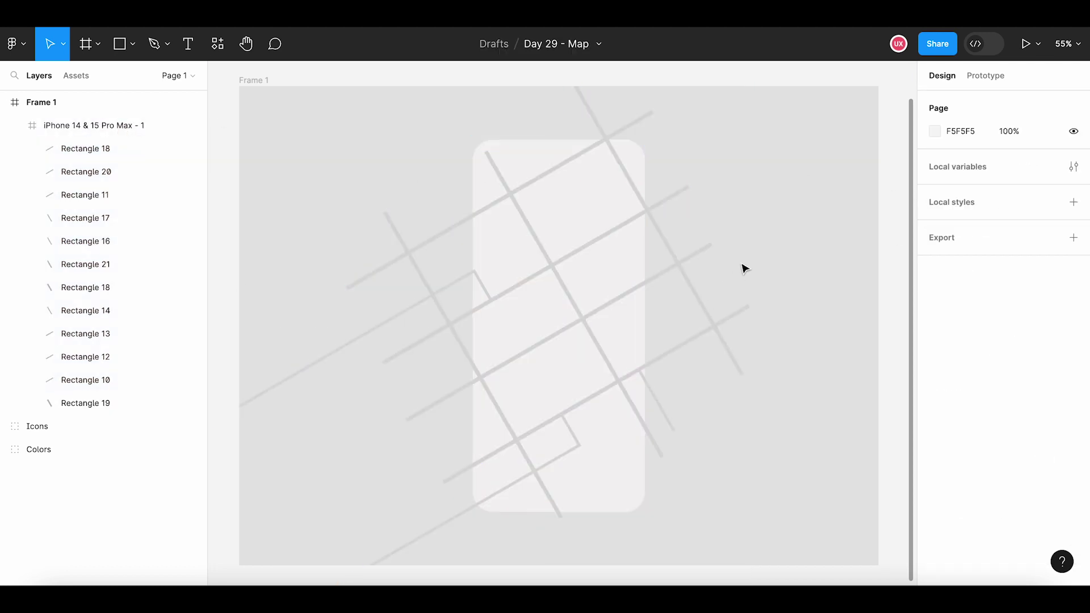
Duplicate long street Rectangle 20 as Rectangle 22, placed above the original
left_click(487, 293)
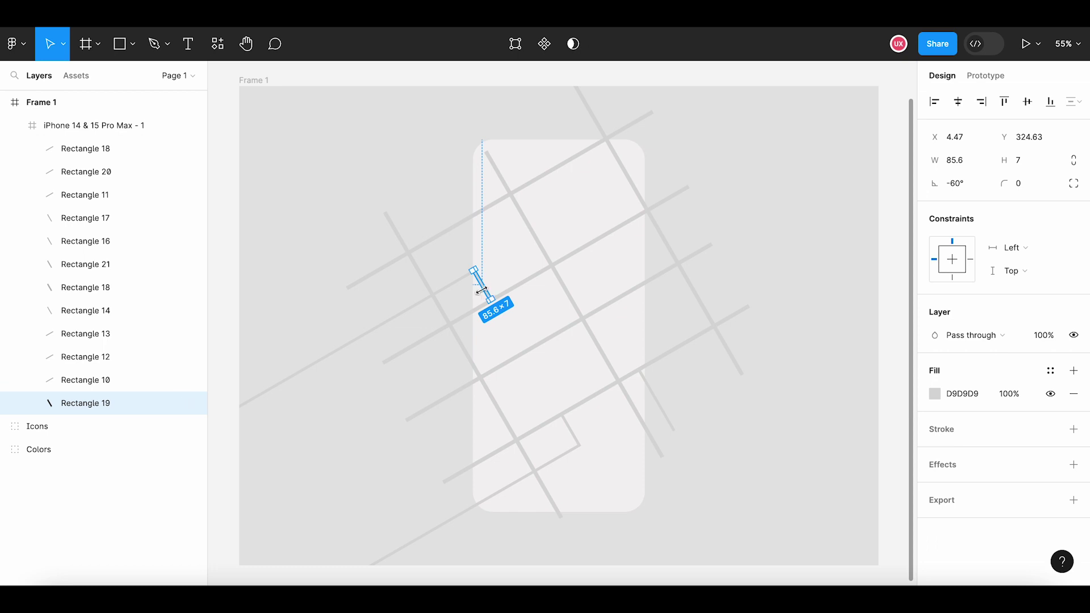
left_click(452, 289)
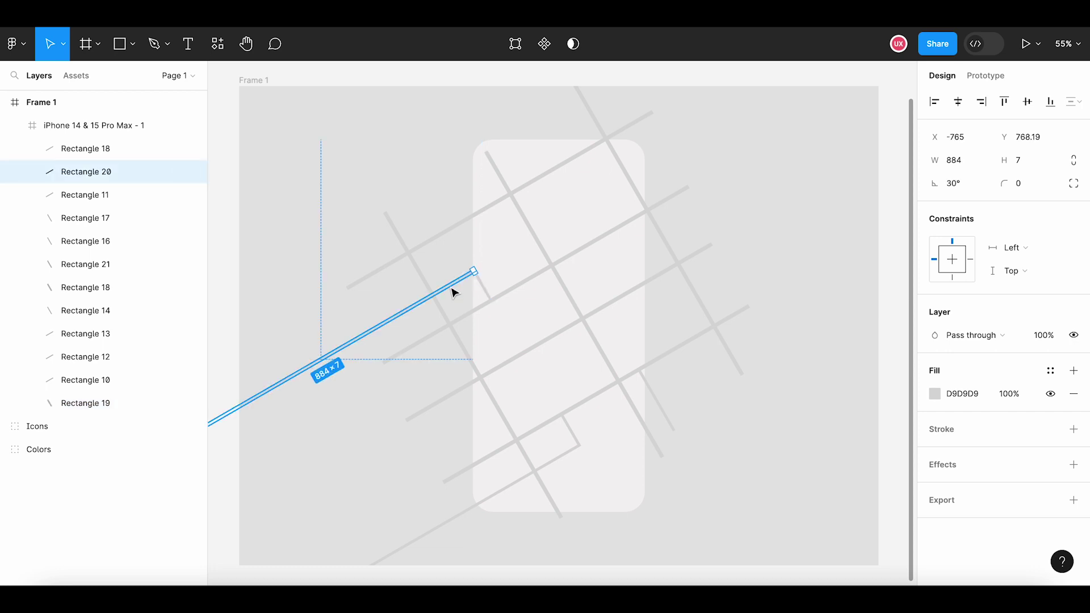
key("ctrl+d")
mouse_move(452, 289)
left_mouse_down()
mouse_move(447, 261)
mouse_move(497, 230)
left_mouse_up()
left_click(440, 183)
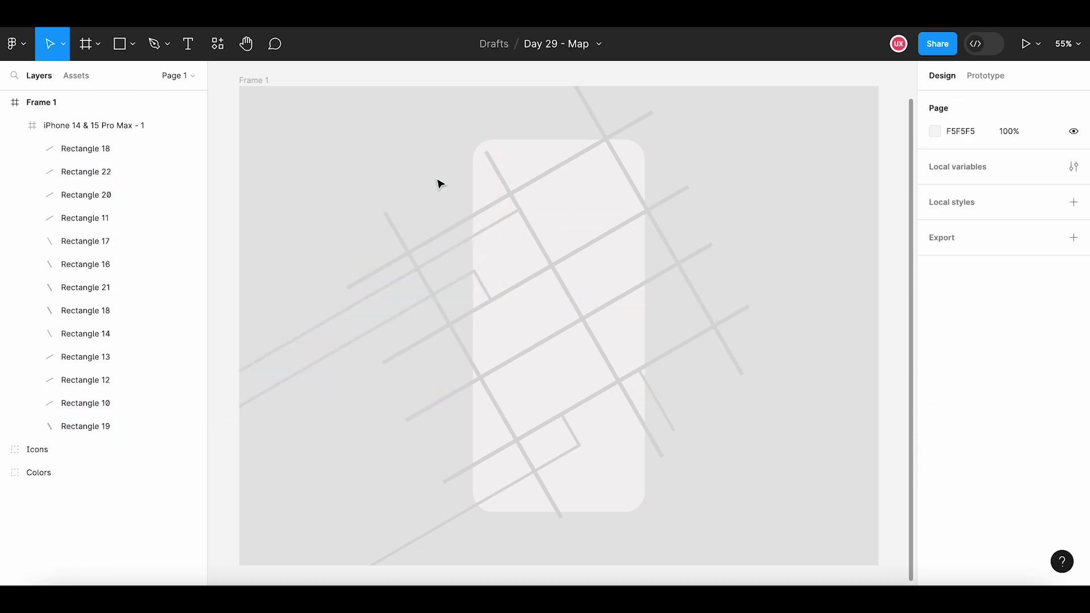
Give every street line from Rectangle 18 to Rectangle 19 a white FFFFFF fill
scroll(454, 199, "down", 2)
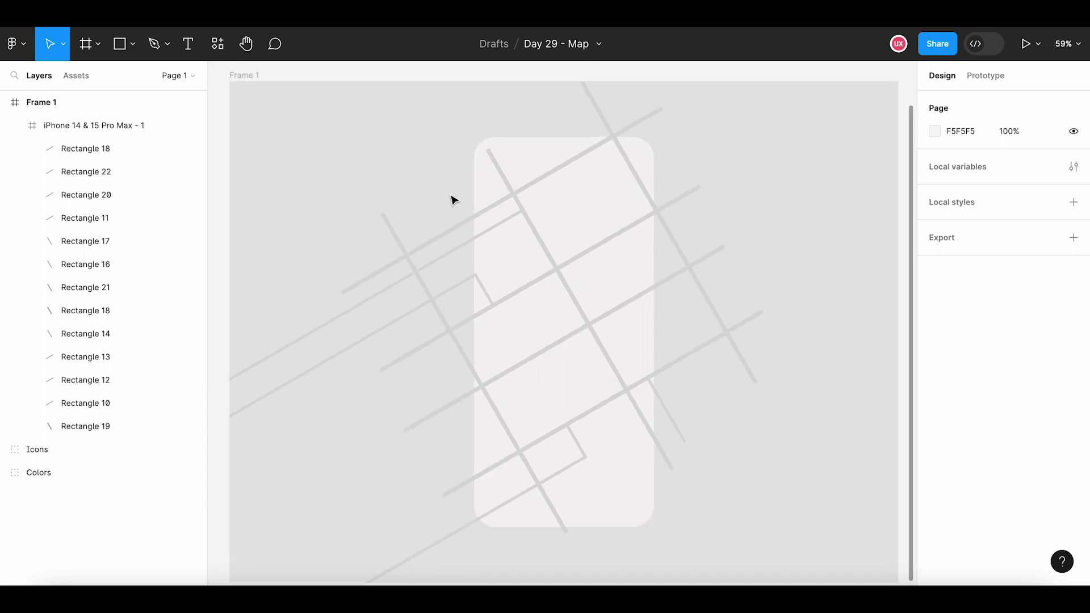
left_click(85, 148)
left_click(88, 426, "shift")
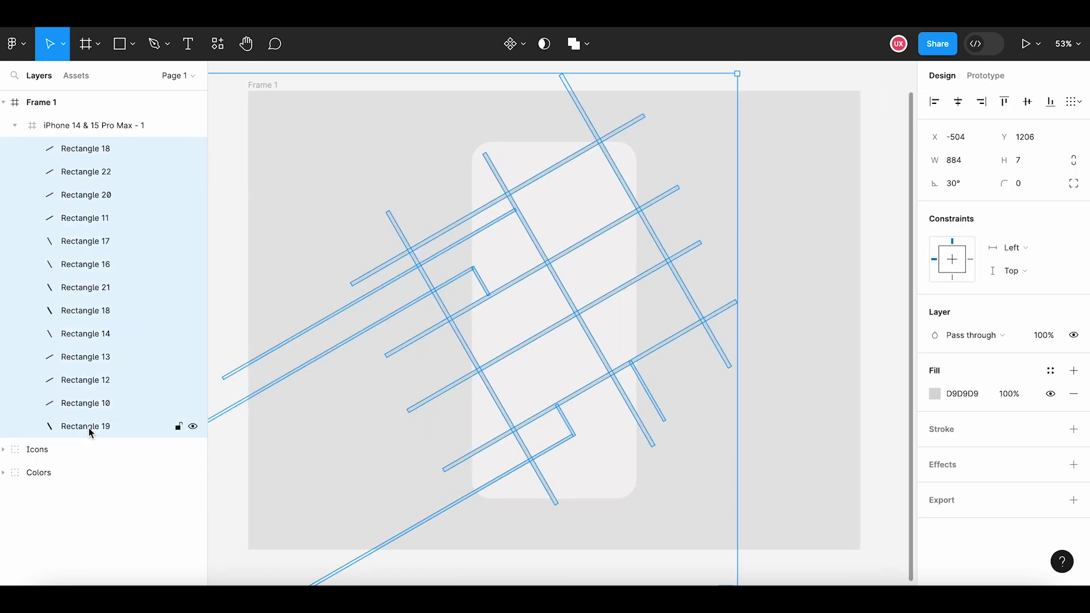
left_click(935, 430)
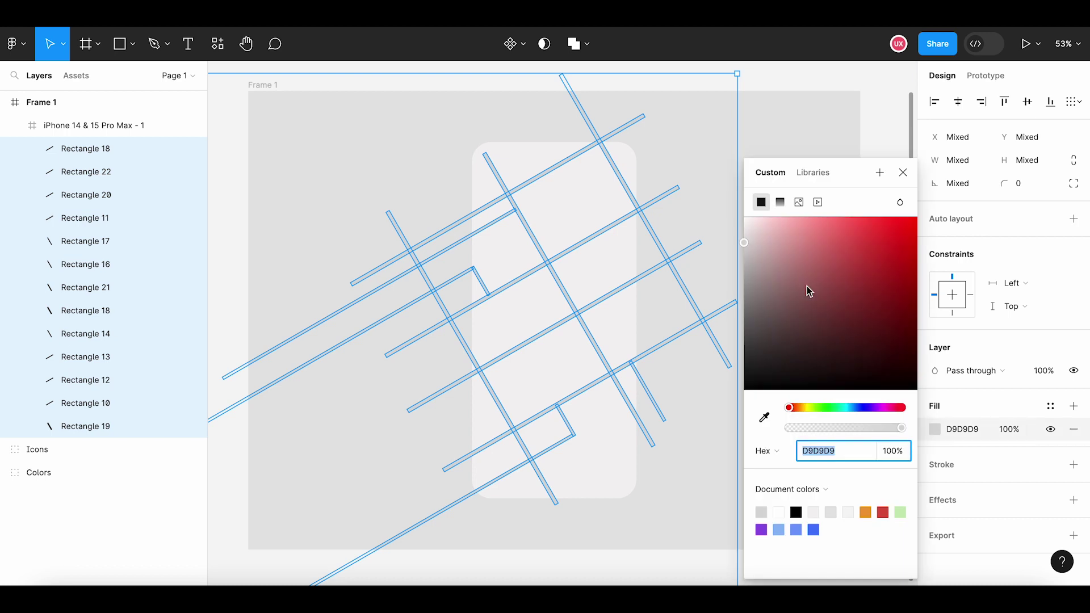
type("FFFFFF")
key("Return")
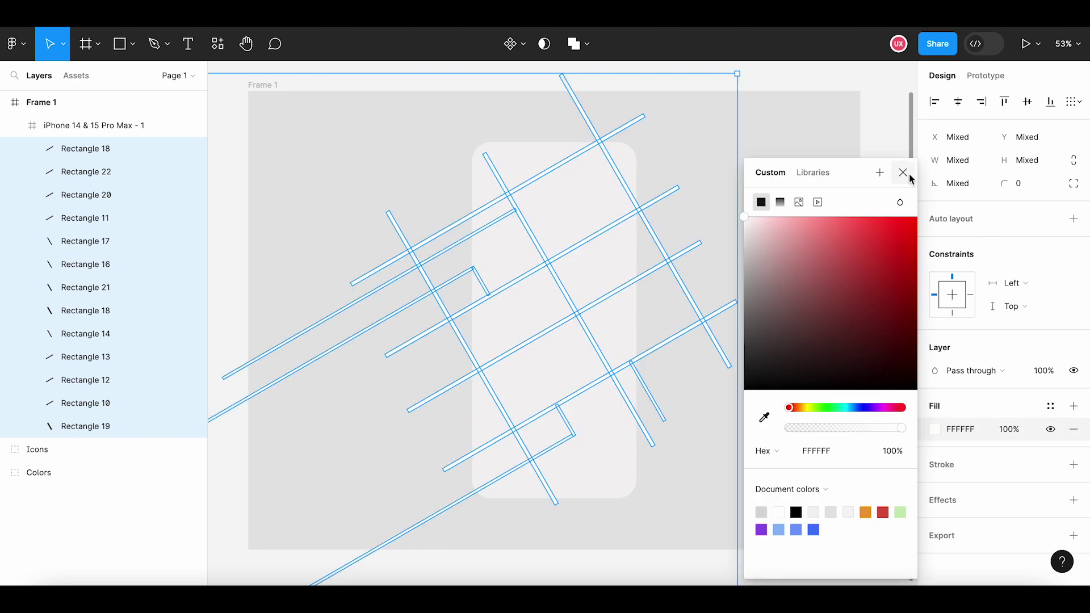
left_click(906, 176)
left_click(853, 203)
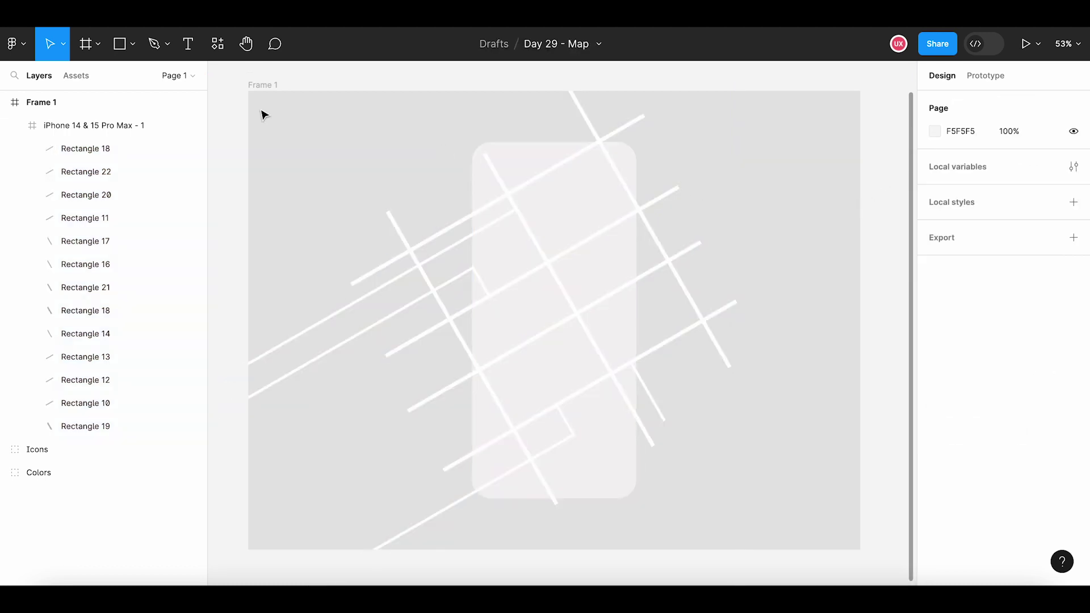
Draw a grey rectangle between the right-hand streets and tilt it to about 29.56° to follow them
left_click(132, 44)
left_click(132, 78)
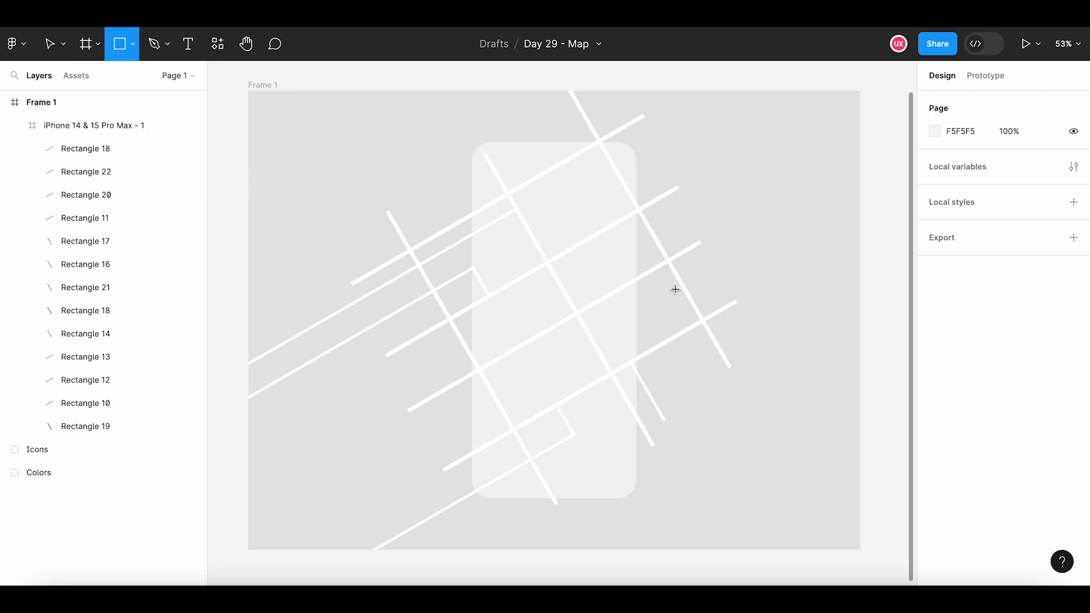
left_click_drag(599, 308, 686, 335)
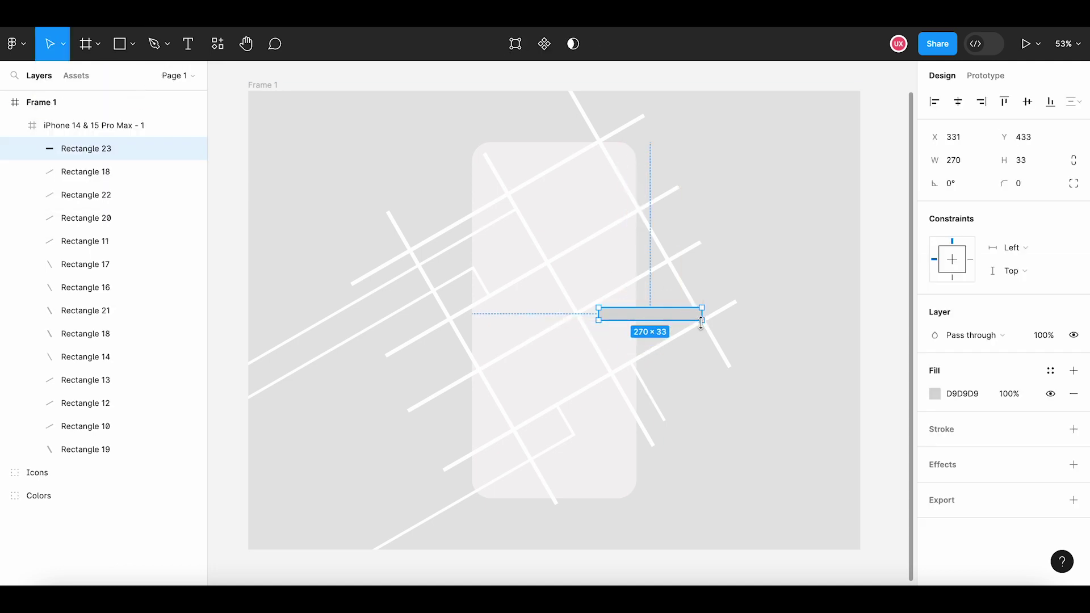
left_click_drag(692, 340, 700, 315)
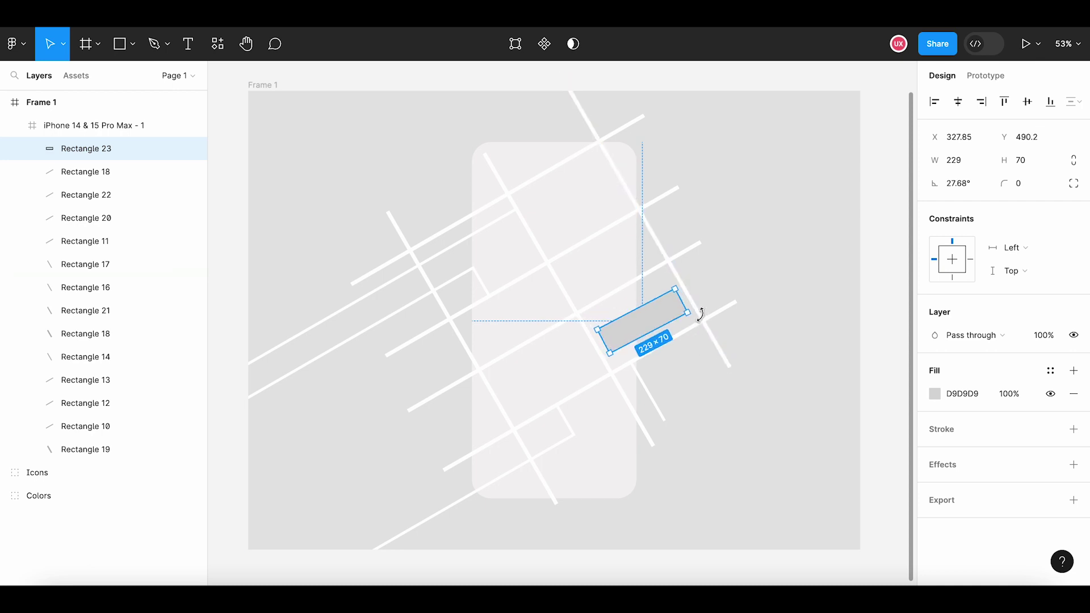
left_click_drag(633, 308, 624, 295)
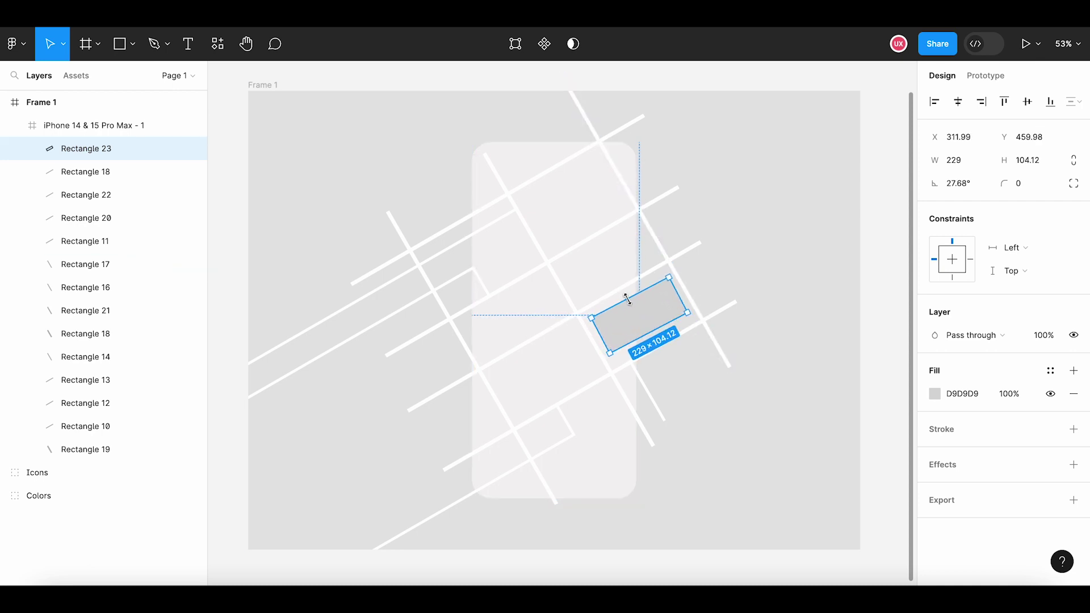
left_click_drag(647, 336, 653, 349)
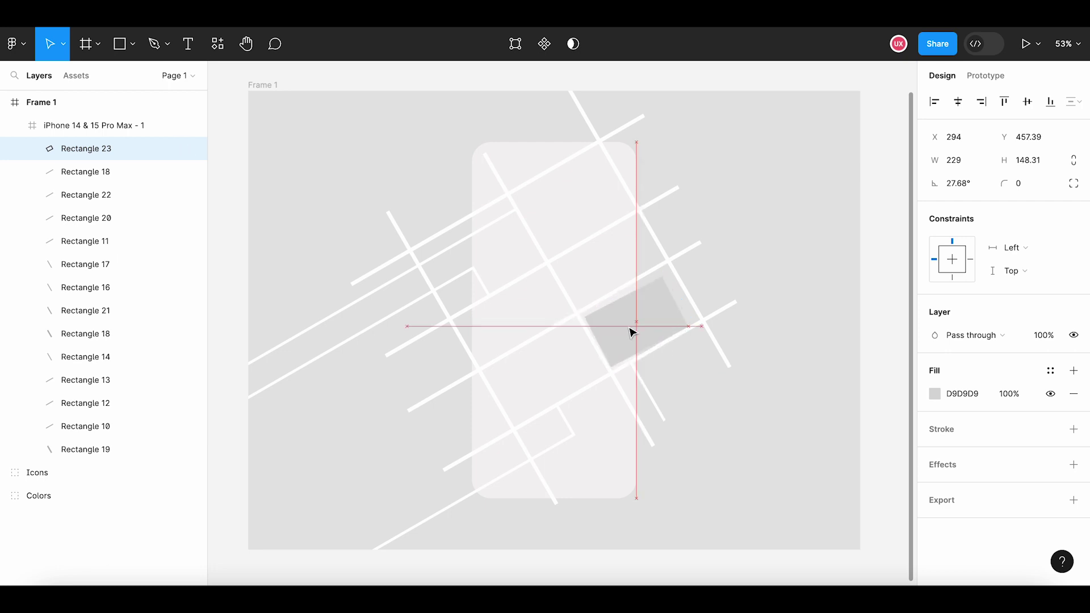
left_click_drag(634, 333, 682, 290)
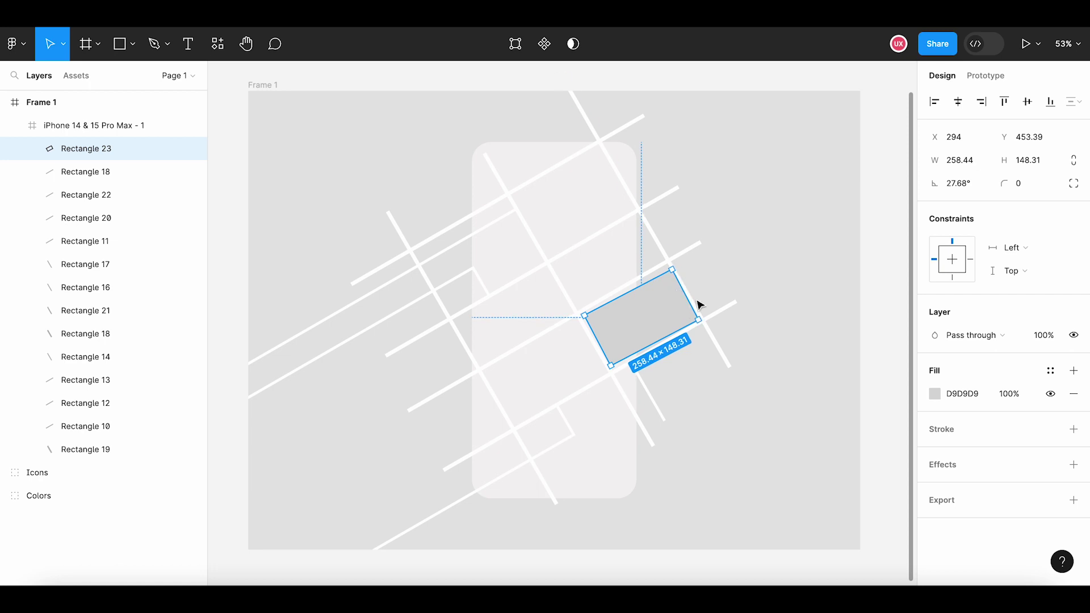
left_click_drag(708, 323, 713, 328)
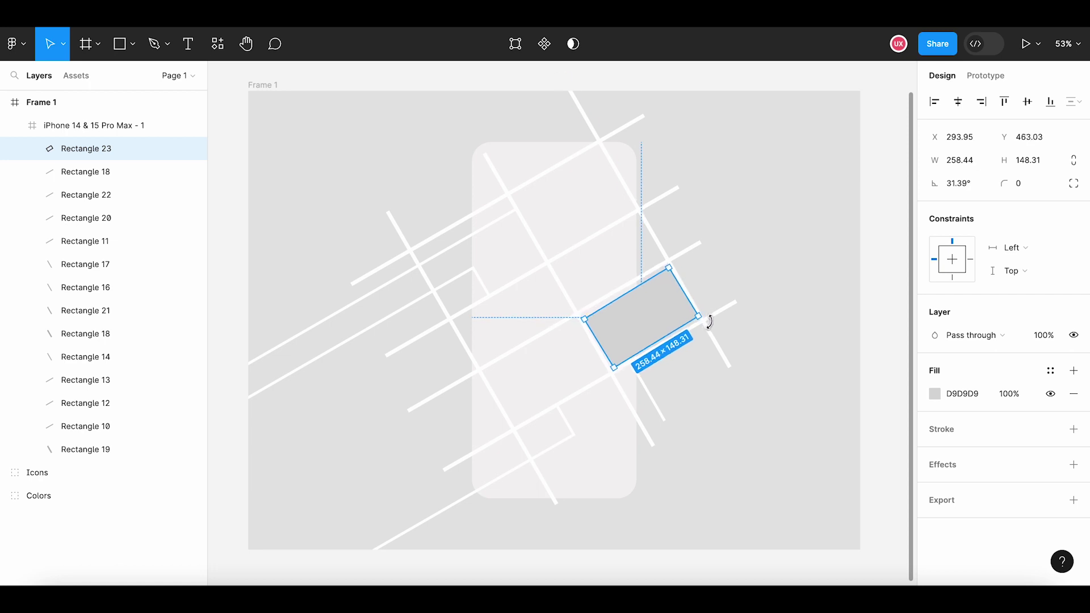
Resize and nudge the block to 286.05 × 157.88 so it fills the gap between streets
left_click_drag(639, 318, 616, 329)
scroll(640, 324, "up", 3)
scroll(640, 322, "up", 2)
scroll(640, 321, "up", 2)
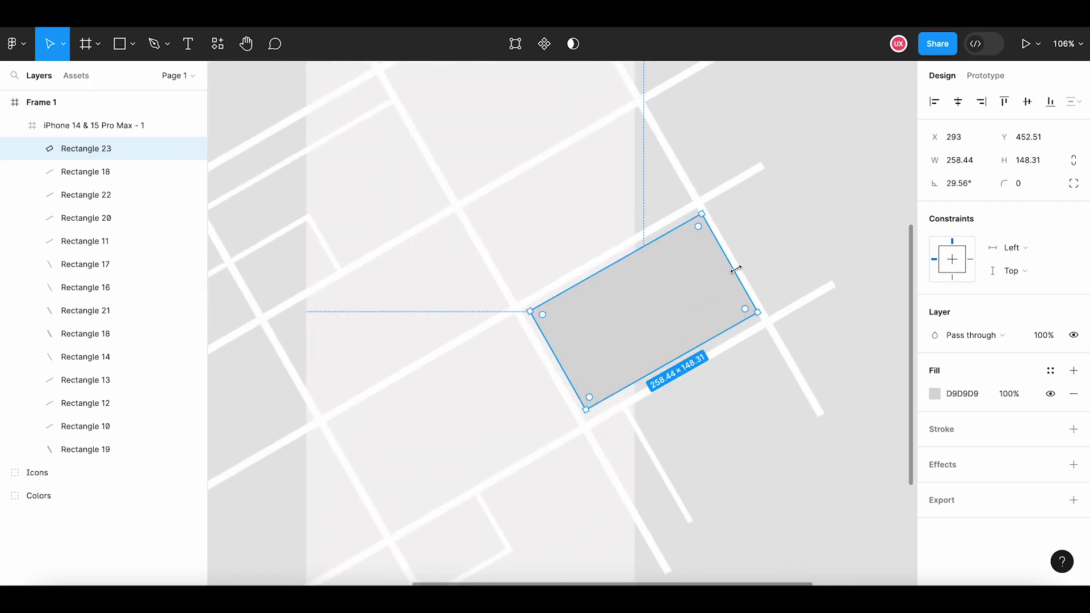
left_click_drag(736, 268, 752, 256)
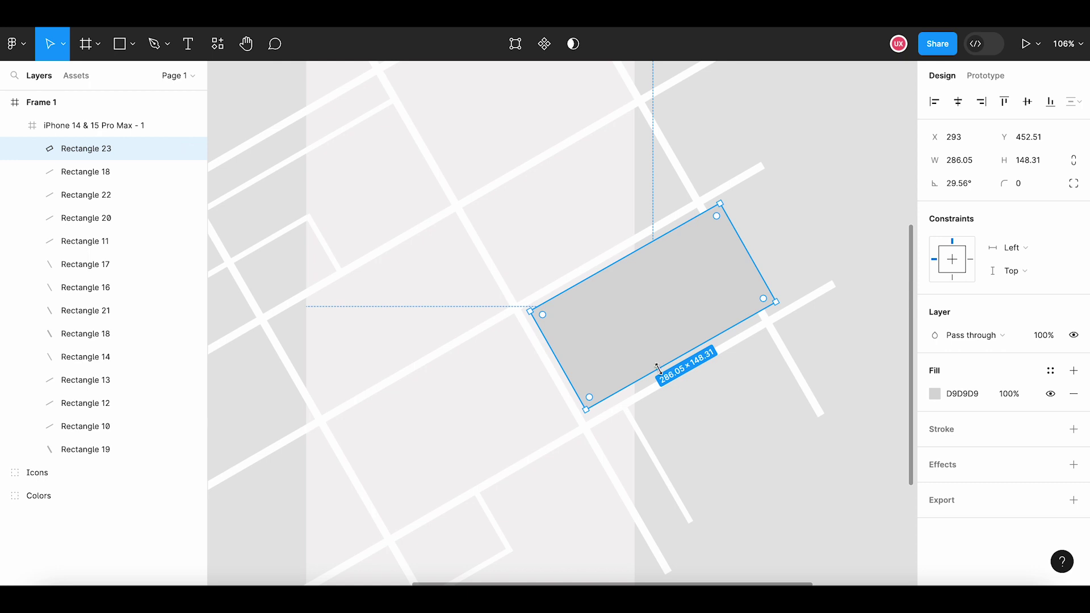
left_click_drag(661, 368, 664, 373)
key("Up")
key("Up")
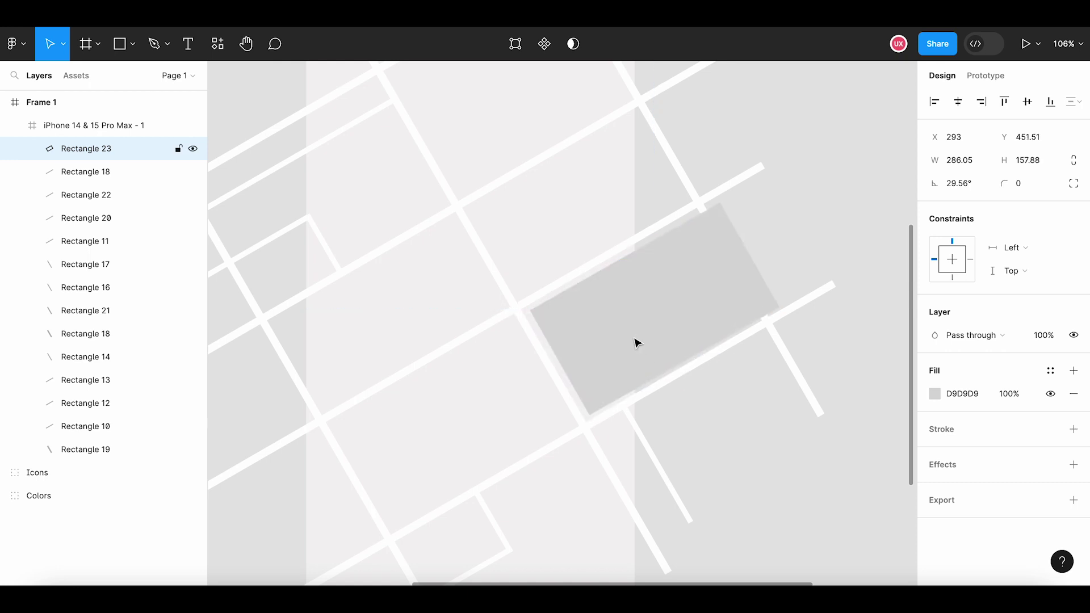
key("Up")
key("Left")
key("Left")
key("Left")
scroll(636, 343, "down", 3)
Fill Rectangle 23 with the sampled light green swatch as a park, then select the Polygon tool
scroll(637, 342, "down", 2)
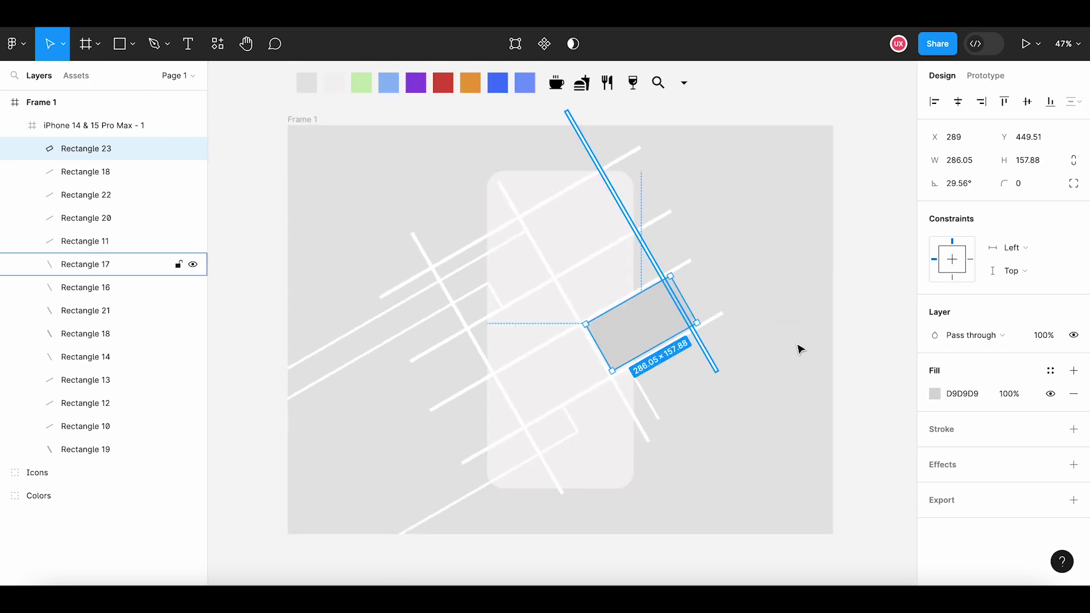
left_click(934, 393)
left_click(764, 417)
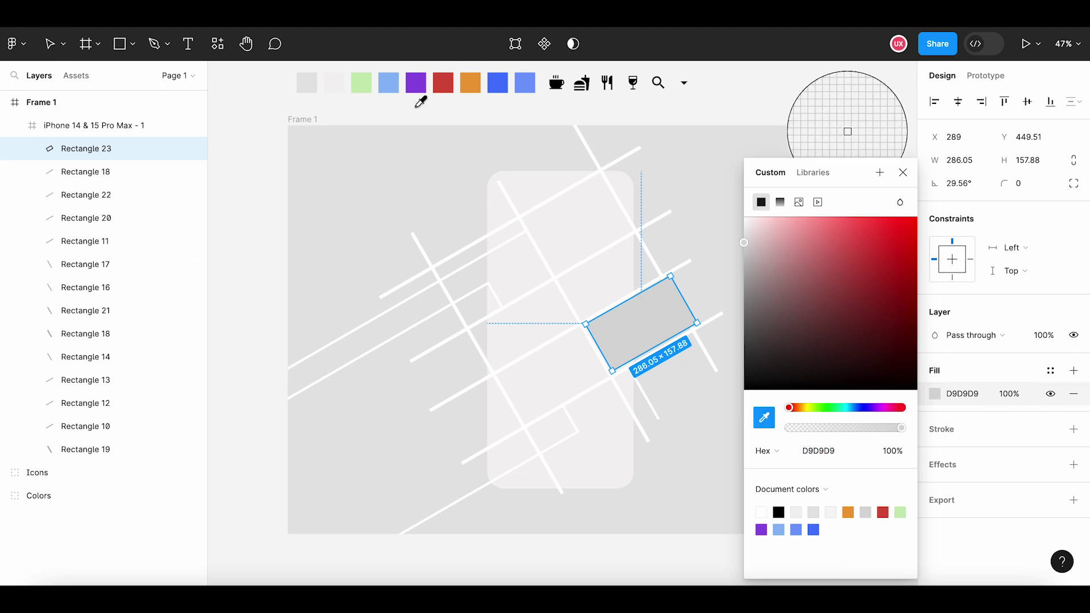
left_click(363, 82)
left_click(430, 121)
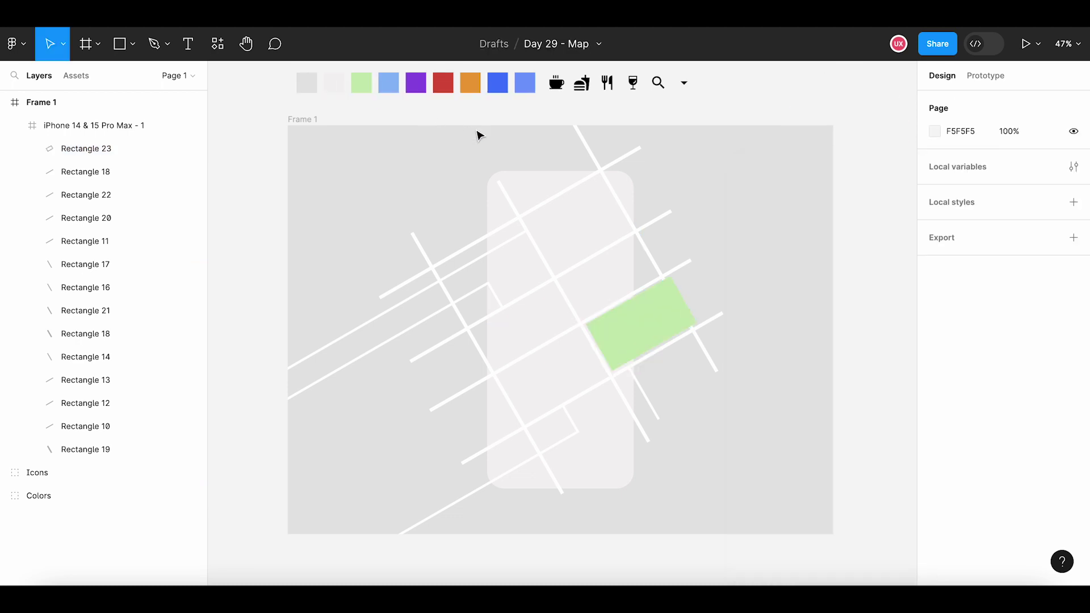
left_click(132, 44)
left_click(117, 146)
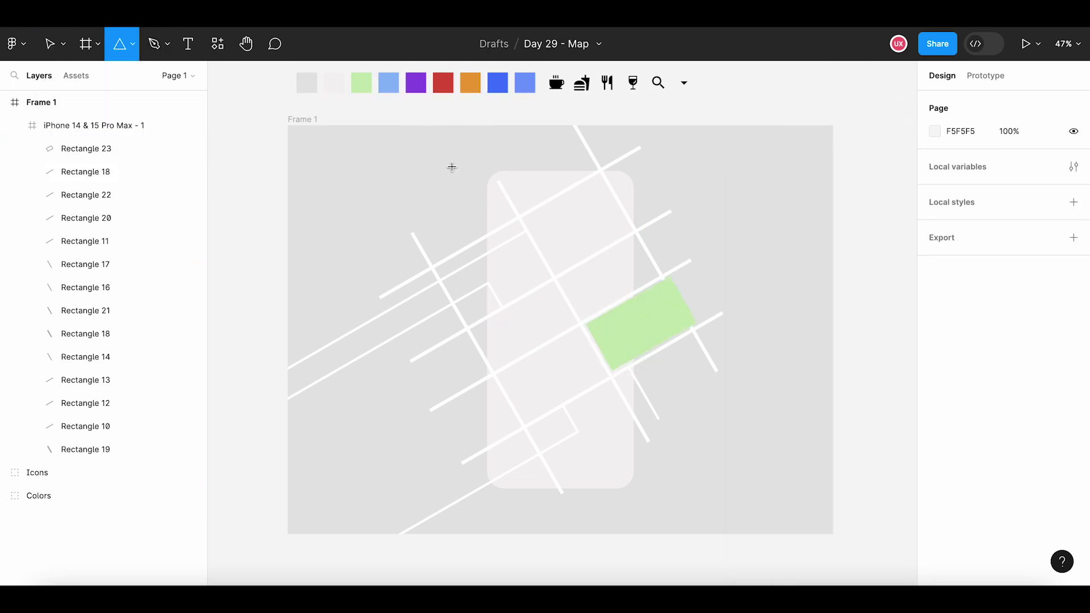
Draw a grey triangle about 217 × 192 tilted -57.61°, with a duplicate beside it
mouse_move(528, 170)
left_mouse_down()
mouse_move(554, 189)
mouse_move(543, 217)
left_mouse_up()
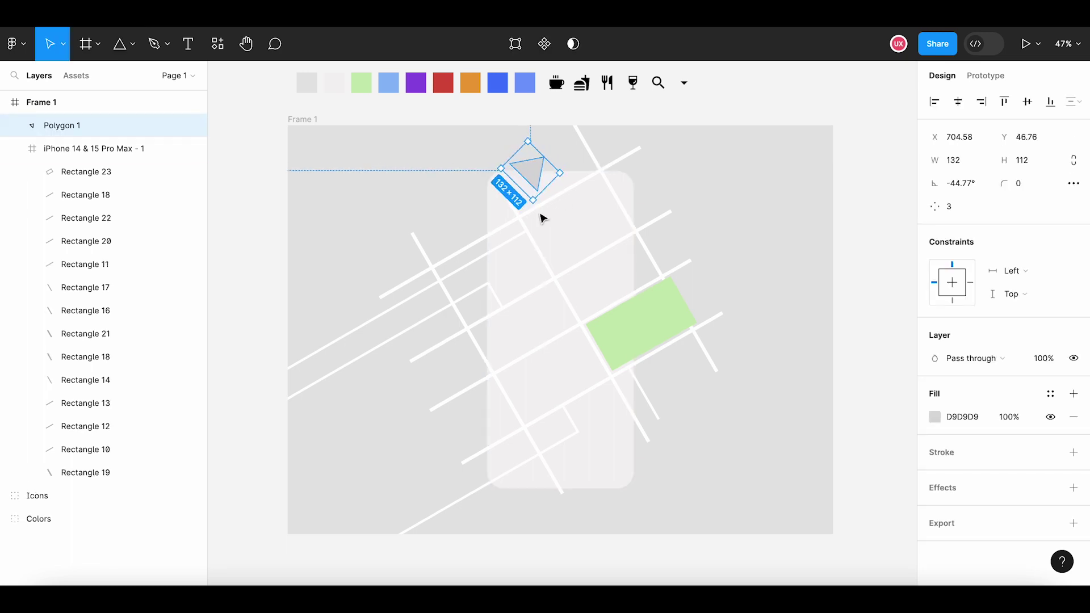
left_click_drag(527, 140, 528, 113)
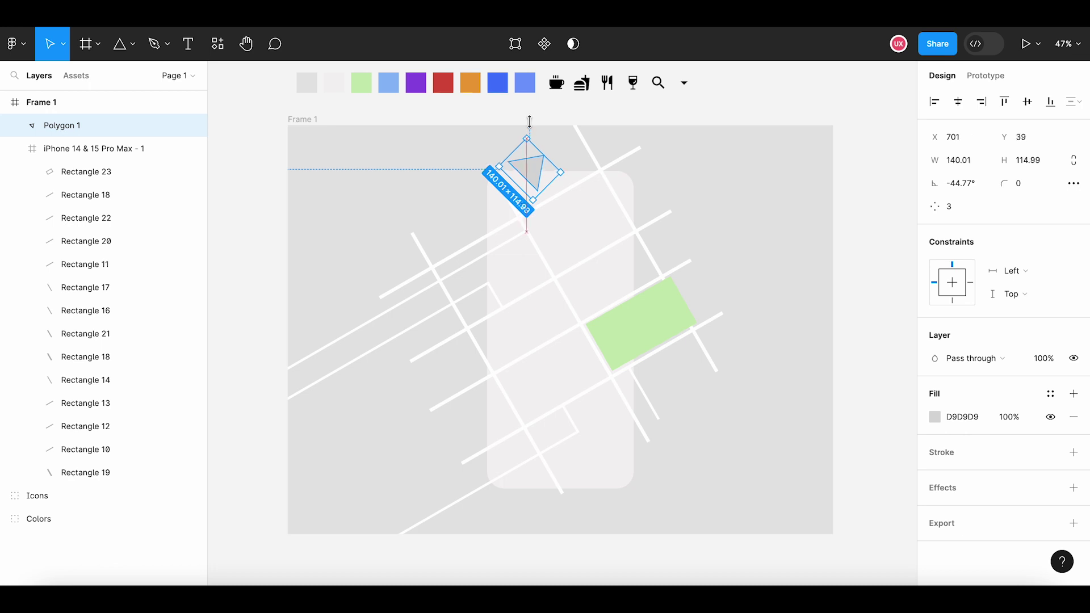
left_click_drag(547, 175, 524, 176)
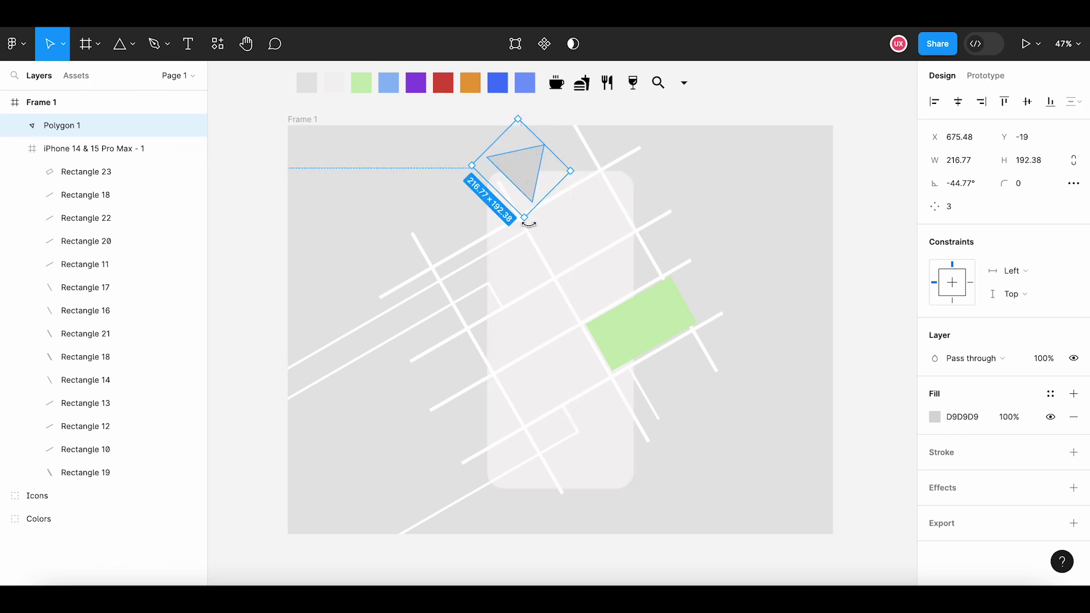
left_click_drag(528, 224, 531, 173)
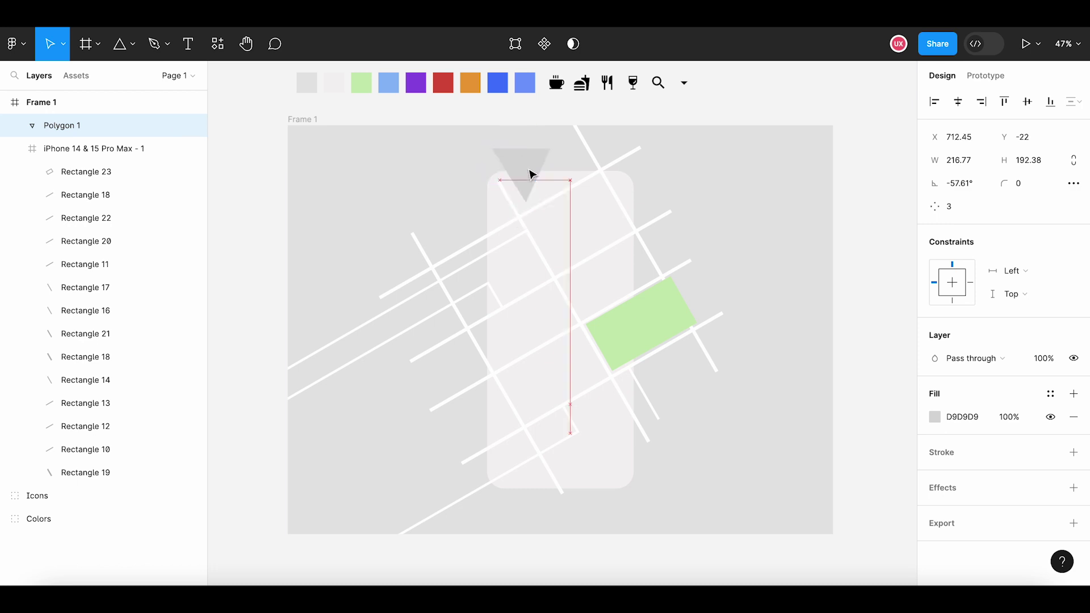
key("ctrl+d")
left_click_drag(530, 175, 549, 168)
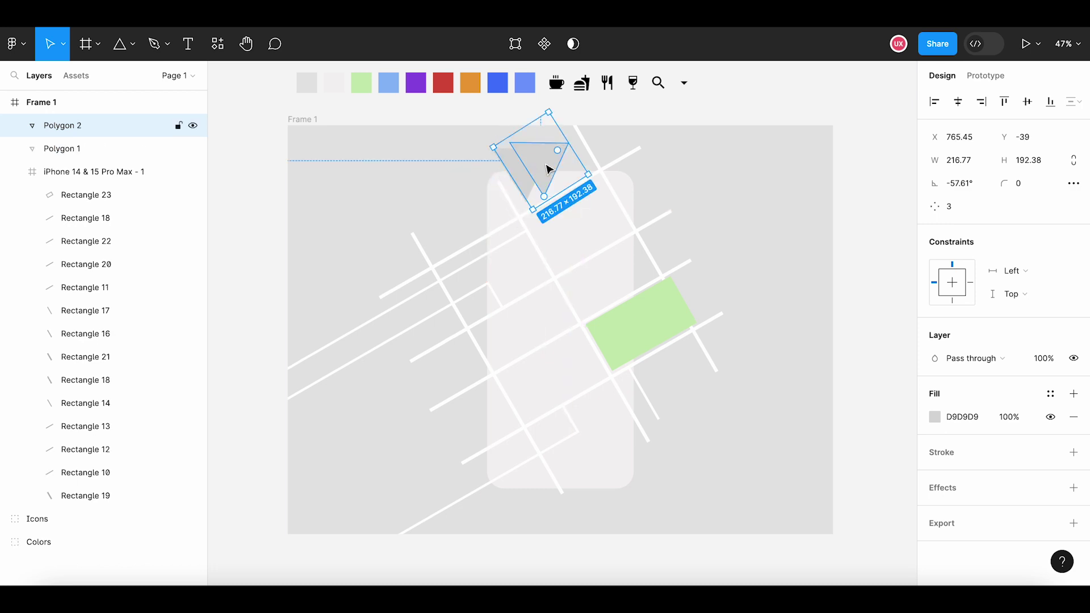
Move the two long upper-left diagonal roads, Rectangle 11 and 22, slightly down
left_click(515, 226)
left_click(498, 248, "shift")
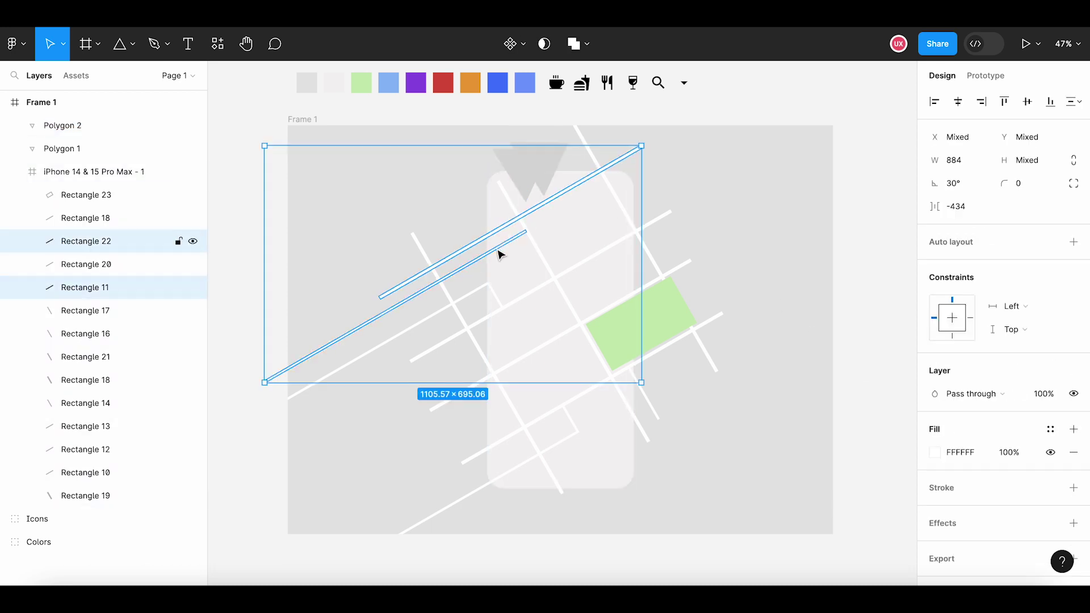
left_click_drag(498, 252, 498, 258)
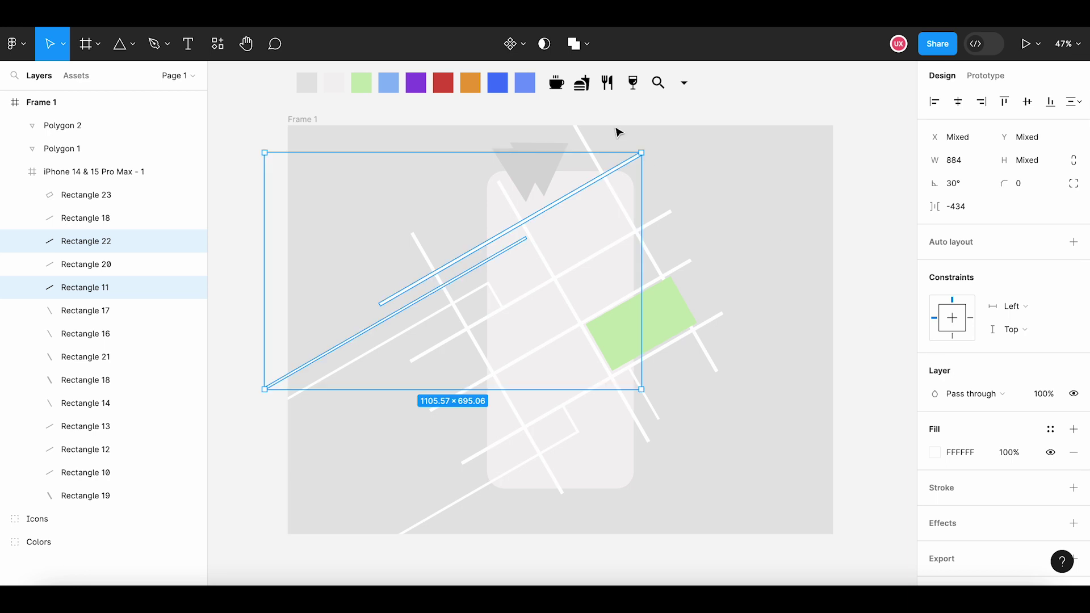
key("Escape")
Eyedrop the light blue swatch to fill Polygon 1 and Polygon 2 with 8CBAF8
left_click(521, 180)
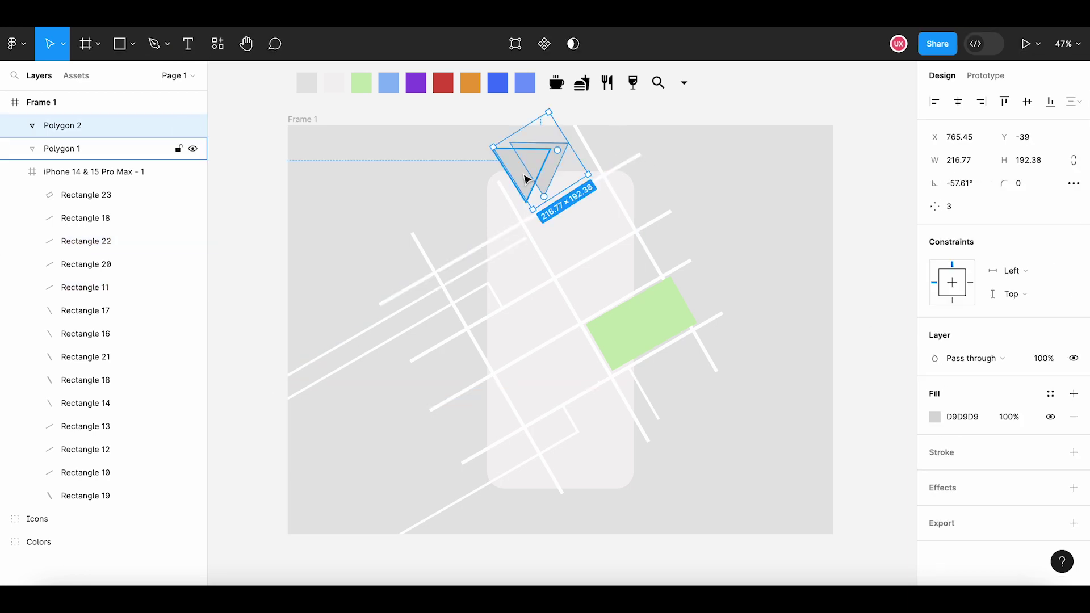
left_click(521, 179, "shift")
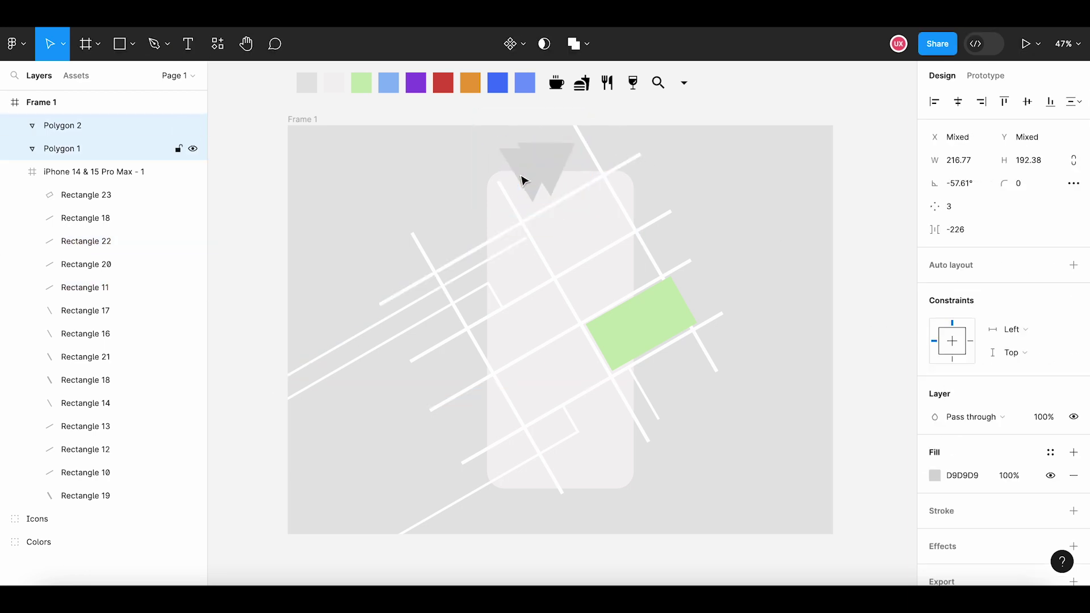
left_click(934, 475)
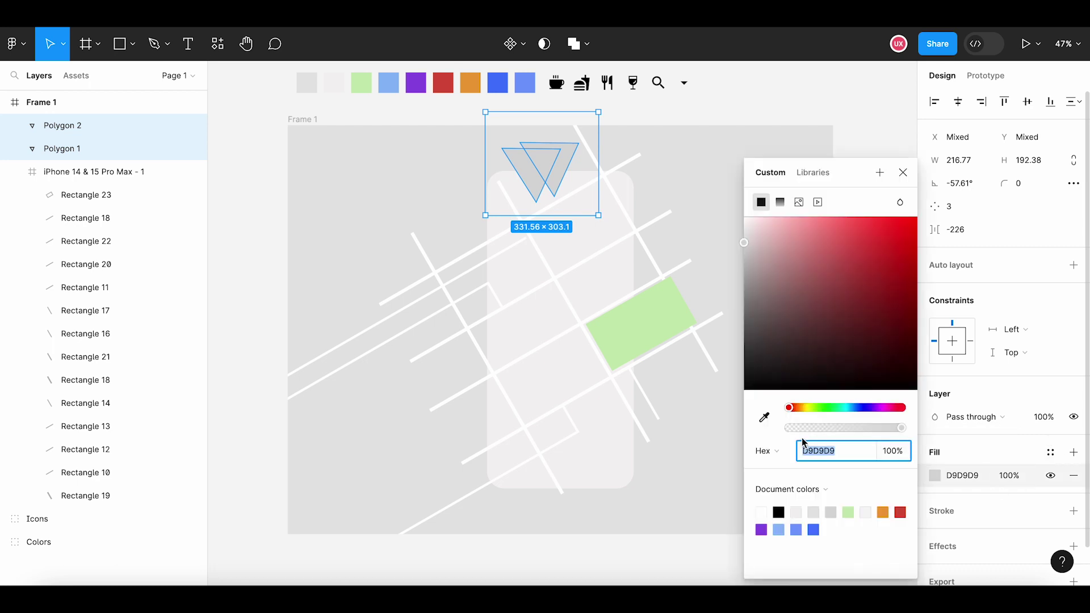
left_click(764, 417)
left_click(391, 82)
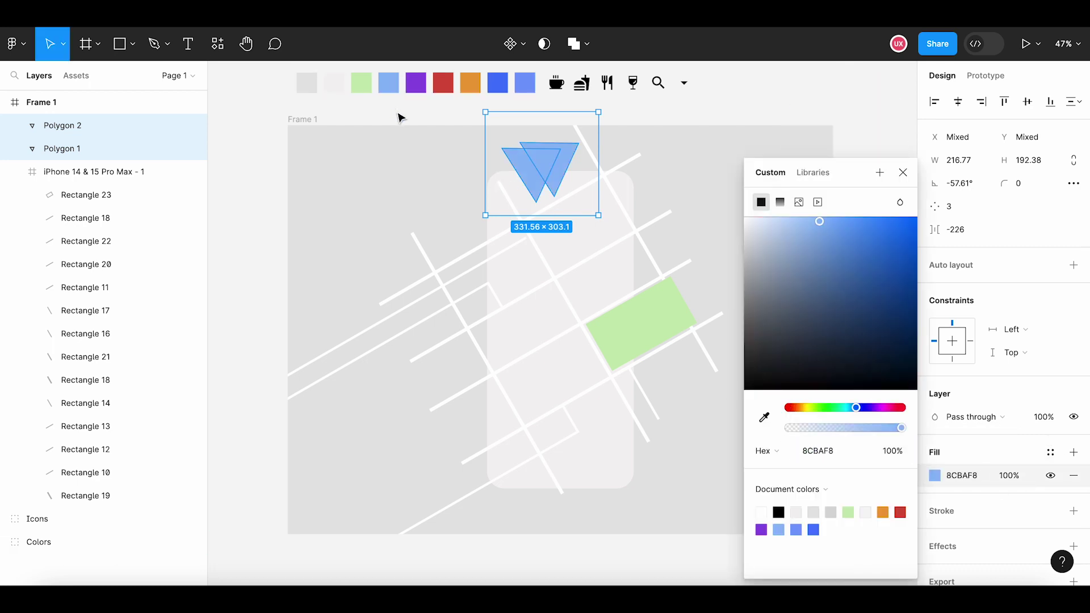
left_click(401, 118)
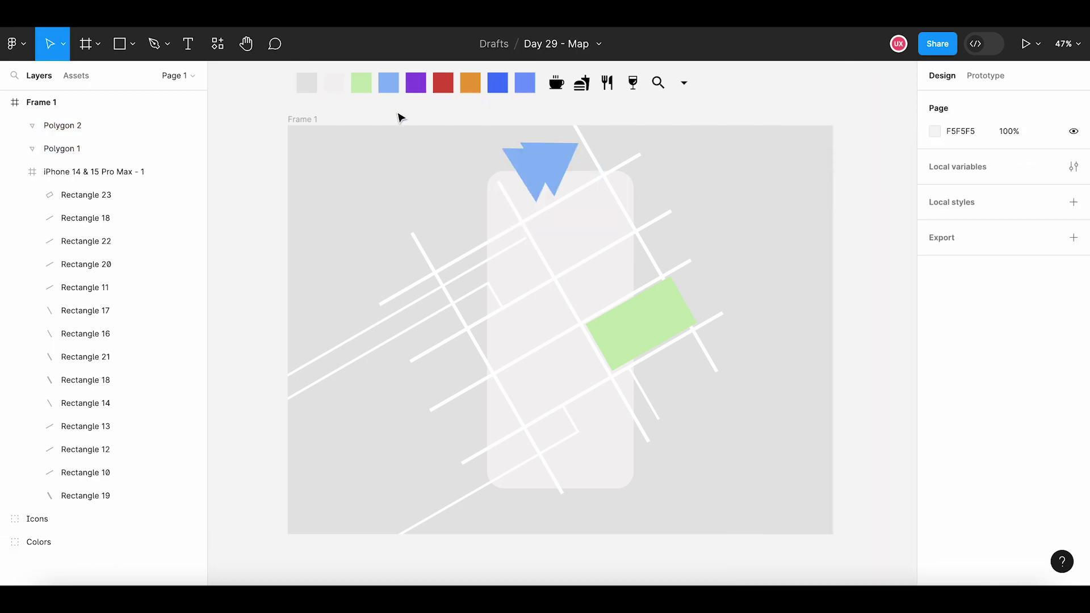
Lengthen the short top-left road up-left toward the phone's edge
left_click(548, 296)
scroll(499, 180, "up", 3)
scroll(505, 187, "up", 3)
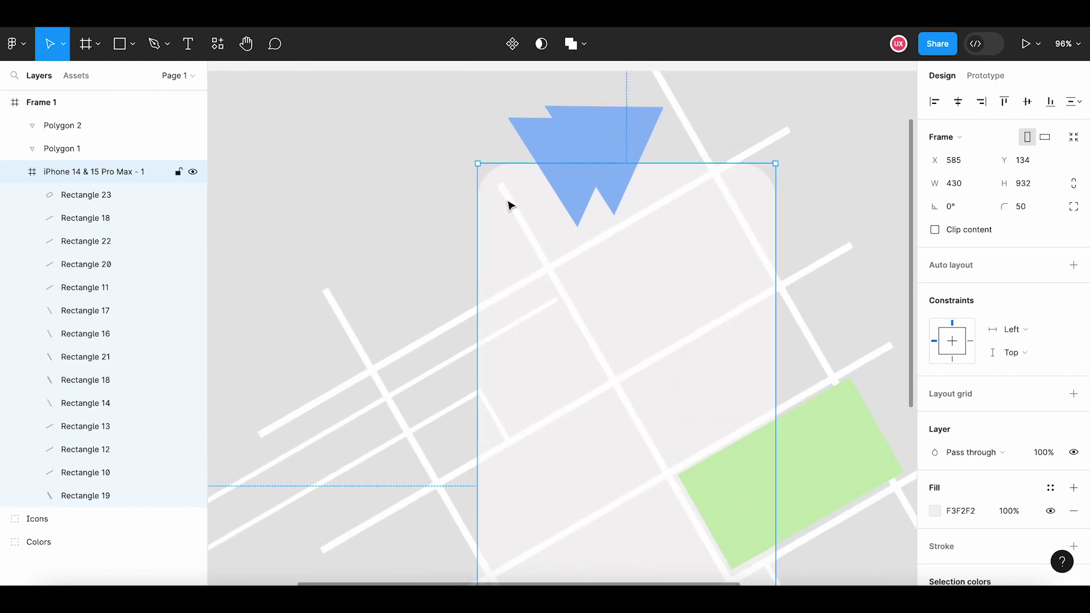
left_click(508, 204)
left_click_drag(500, 183, 489, 165)
left_click(434, 211)
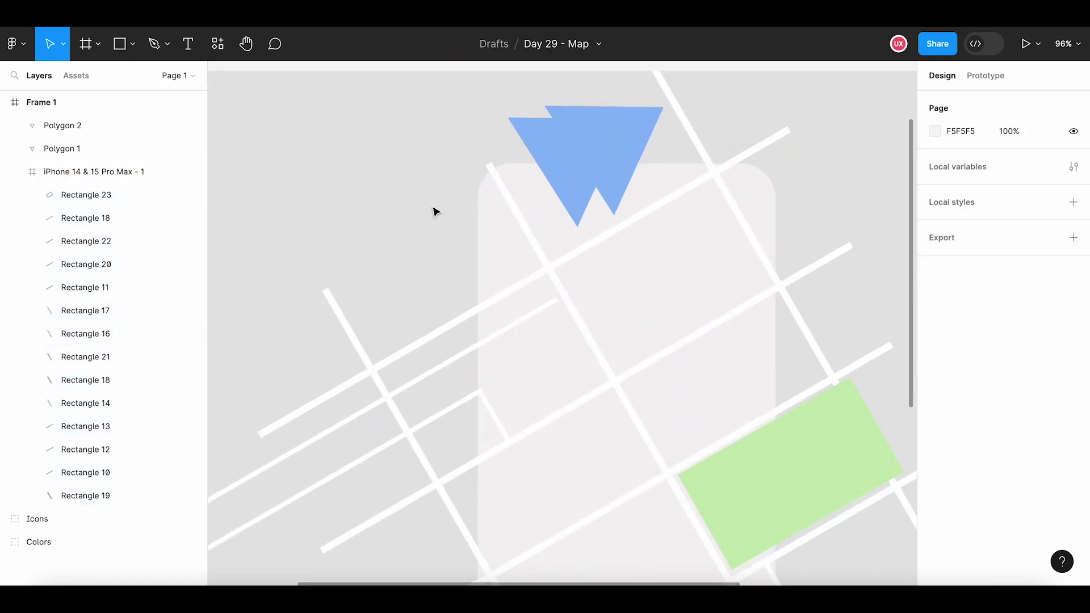
scroll(434, 211, "down", 3)
scroll(434, 211, "down", 3)
scroll(545, 261, "down", 1)
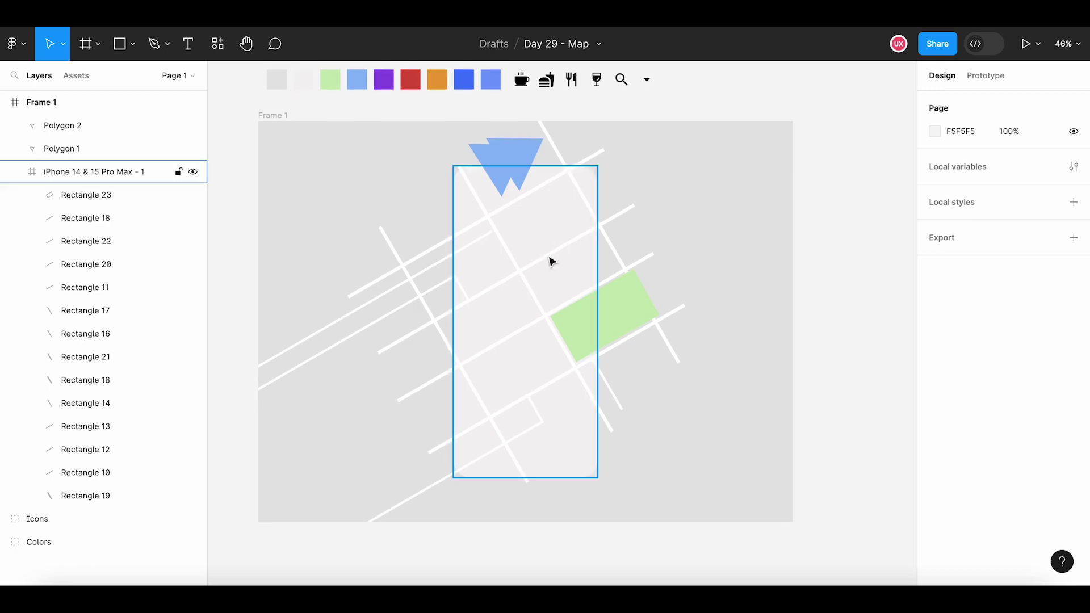
Turn on Clip content for the iPhone frame and move Polygon 1 and 2 inside it
left_click(542, 273)
left_click(934, 230)
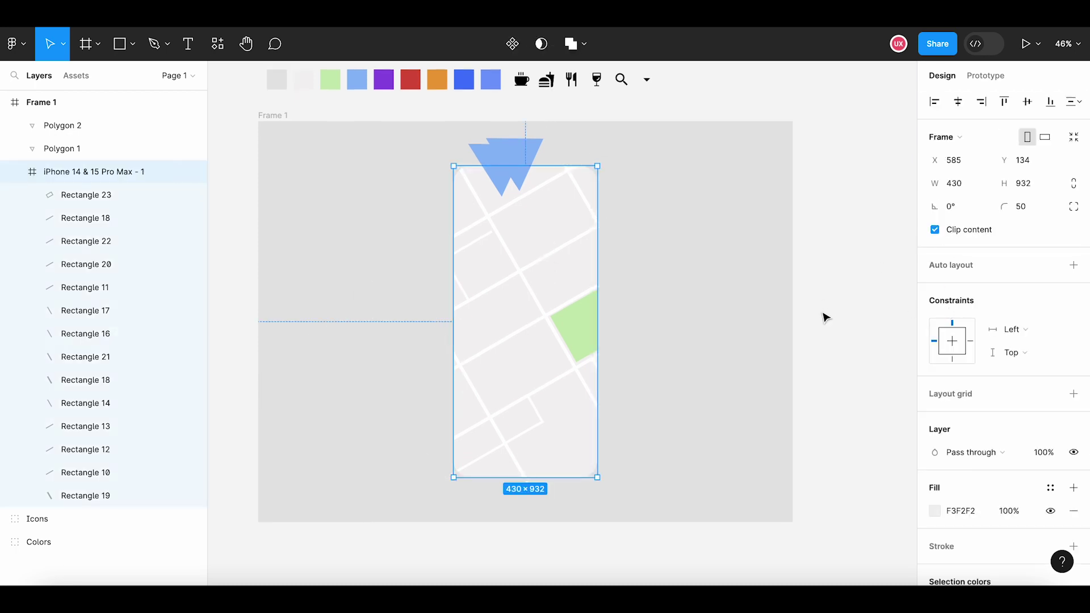
left_click(826, 317)
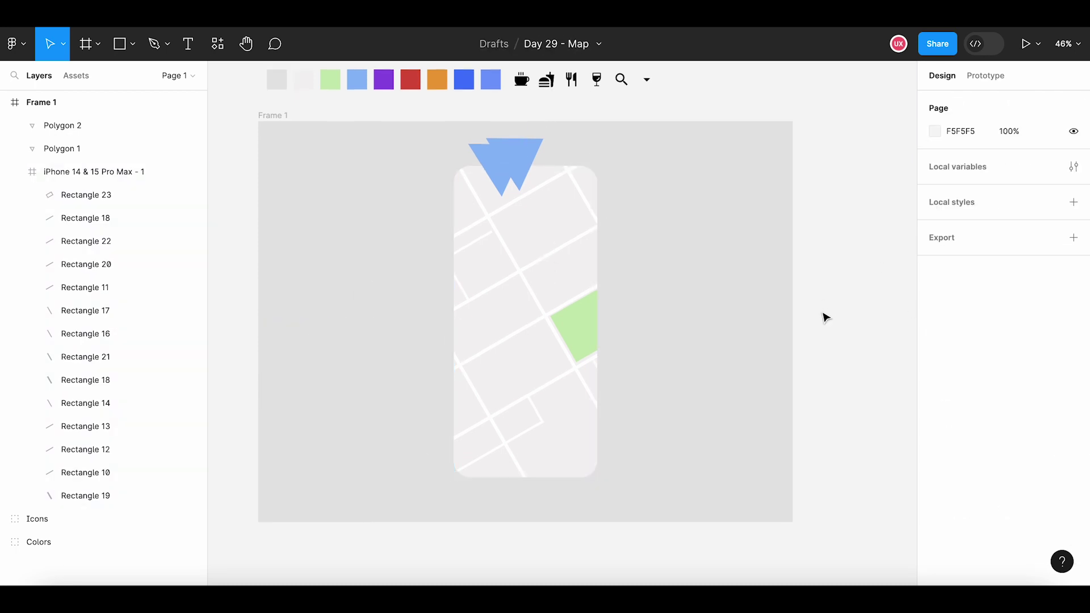
scroll(571, 257, "up", 2)
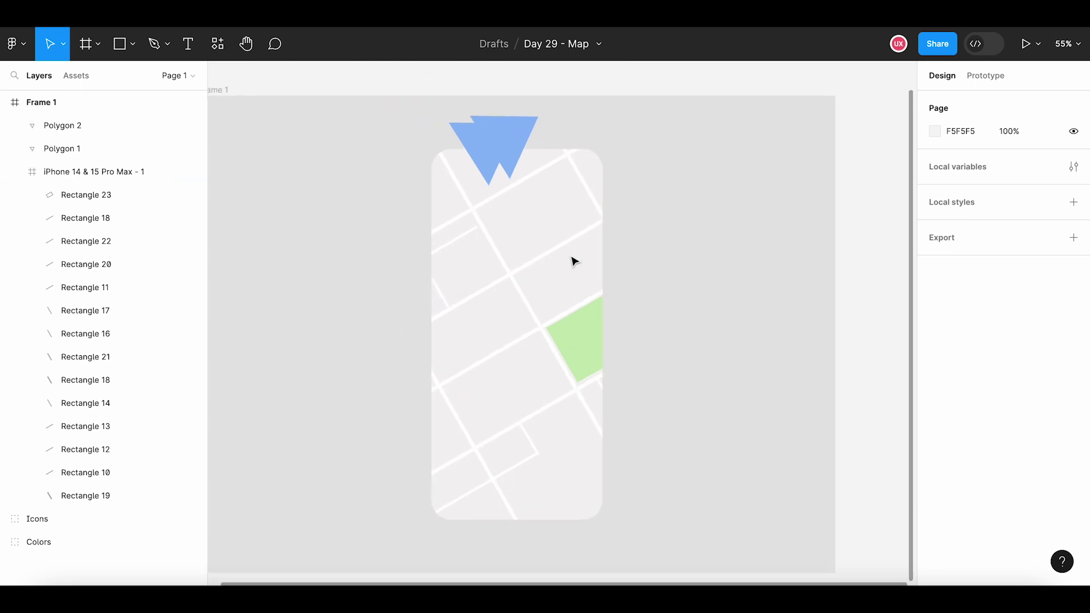
scroll(572, 257, "down", 1)
left_click(520, 149)
left_click(177, 152, "shift")
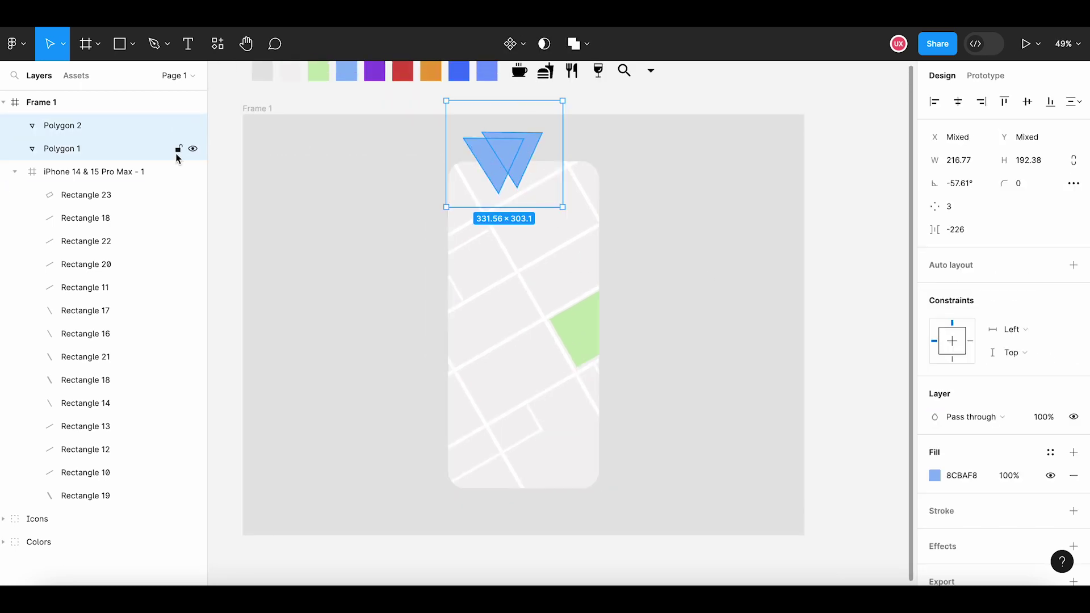
left_click_drag(78, 150, 90, 181)
left_click(290, 213)
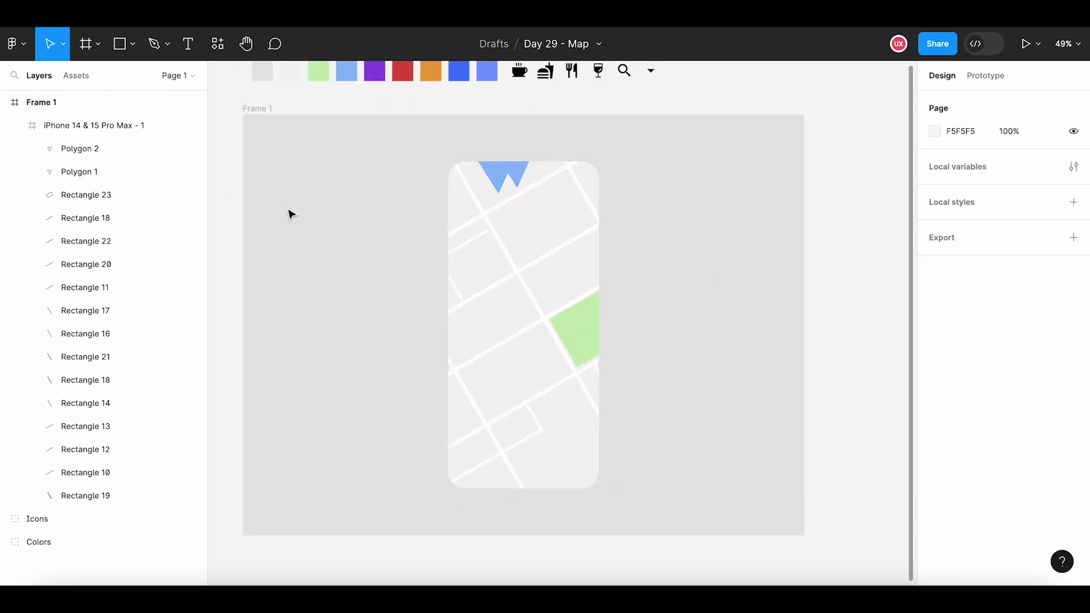
Position the two blue triangles side by side along the phone's top edge
scroll(495, 174, "up", 2)
left_click(499, 176)
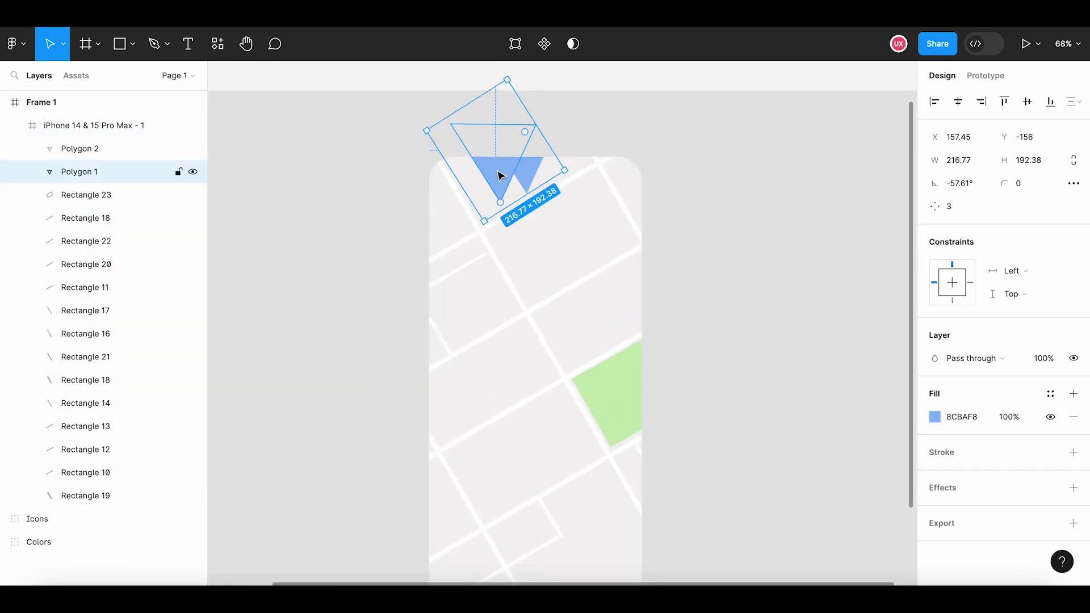
left_click_drag(500, 176, 485, 187)
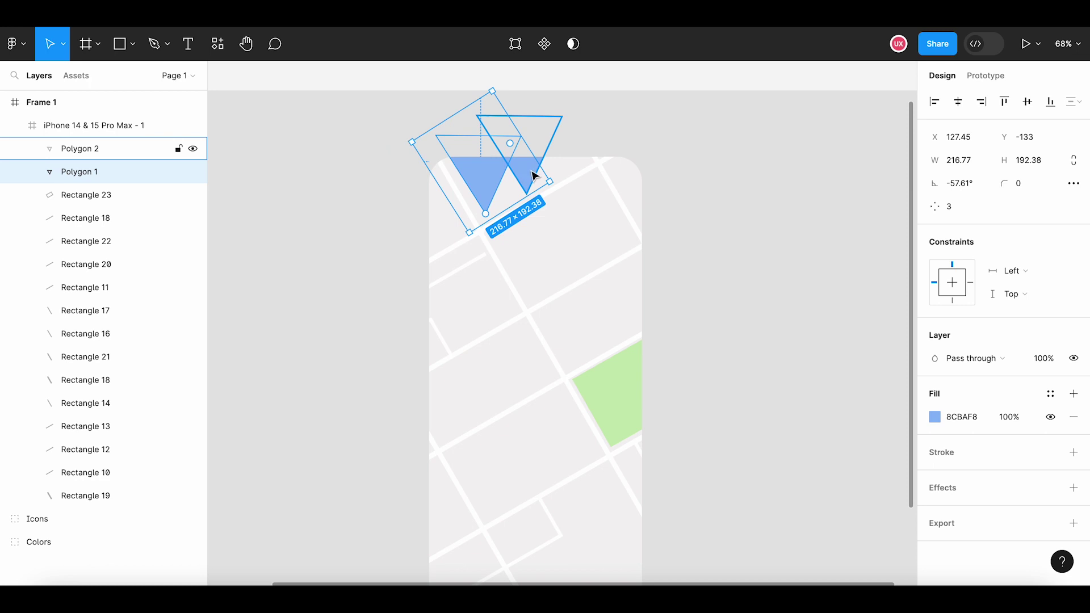
left_click_drag(535, 176, 523, 179)
left_click(566, 228)
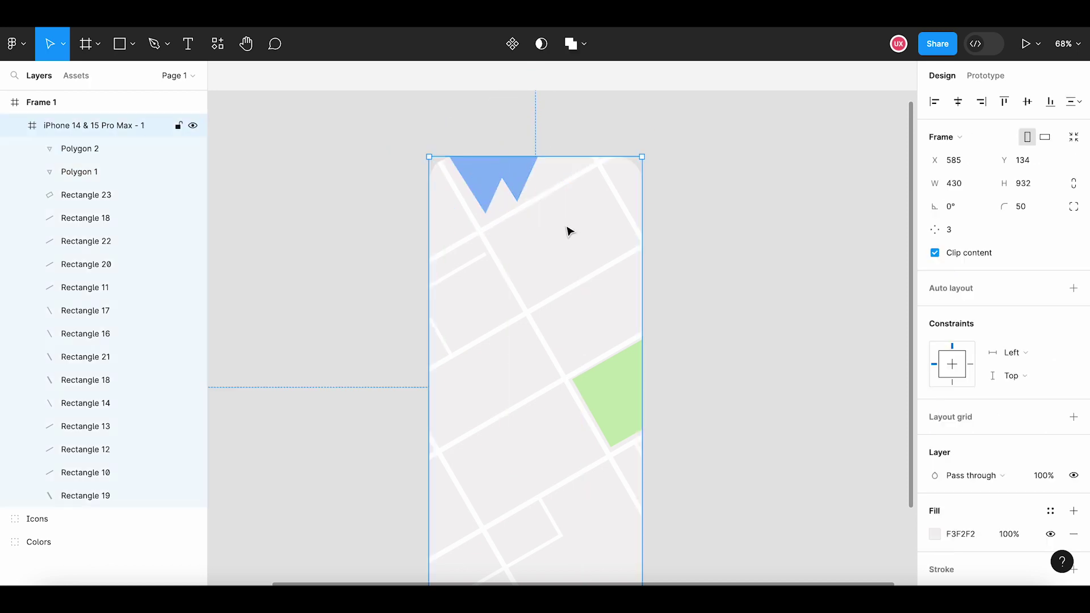
key("shift+1")
left_click(679, 241)
left_click_drag(675, 236, 645, 238)
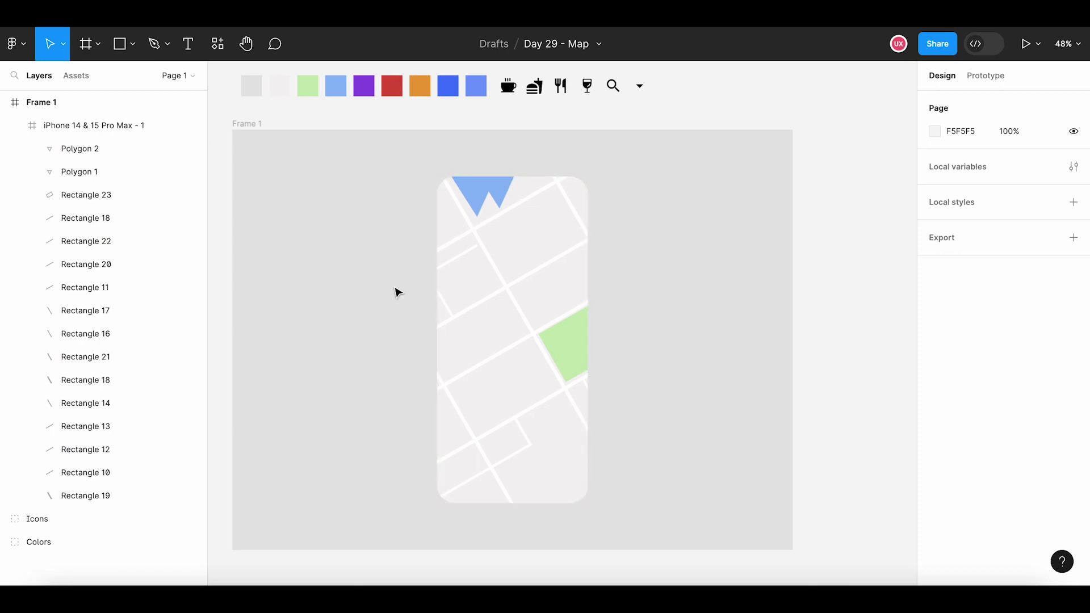
Add a 'Street 105' label at font size 11, rotated about 31° along the diagonal street
left_click(189, 47)
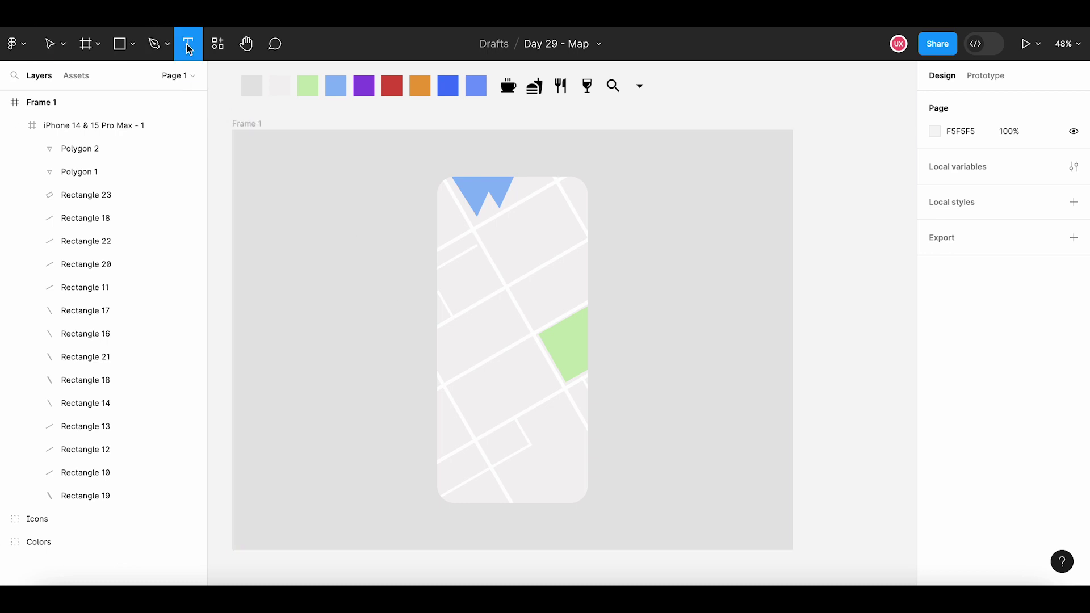
scroll(533, 347, "up", 3)
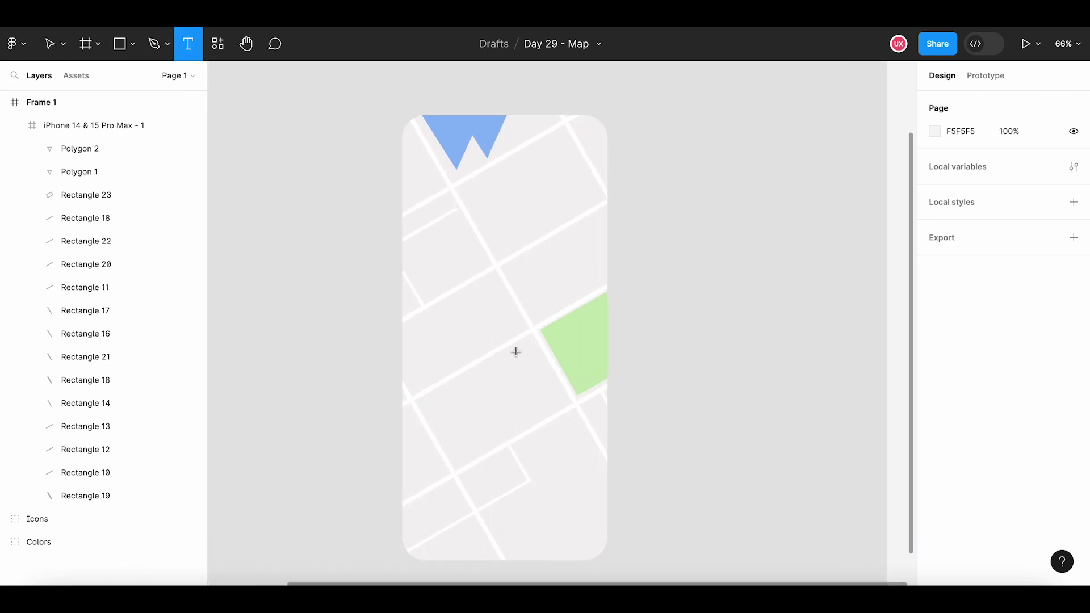
left_click(500, 446)
scroll(503, 462, "up", 5)
type("Str")
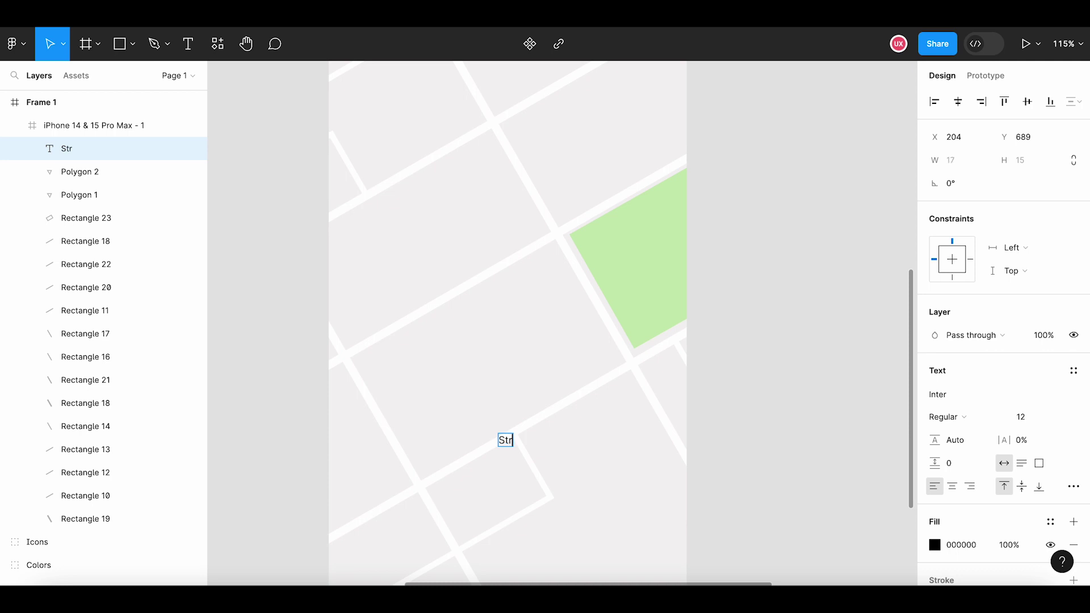
type("eet 105")
key("Escape")
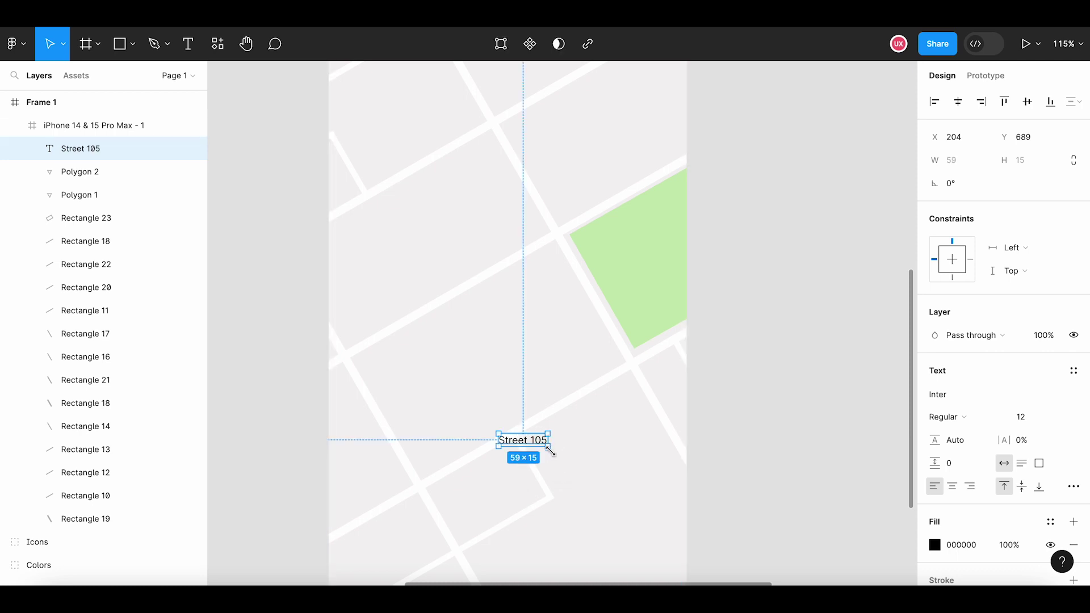
left_click_drag(550, 453, 553, 420)
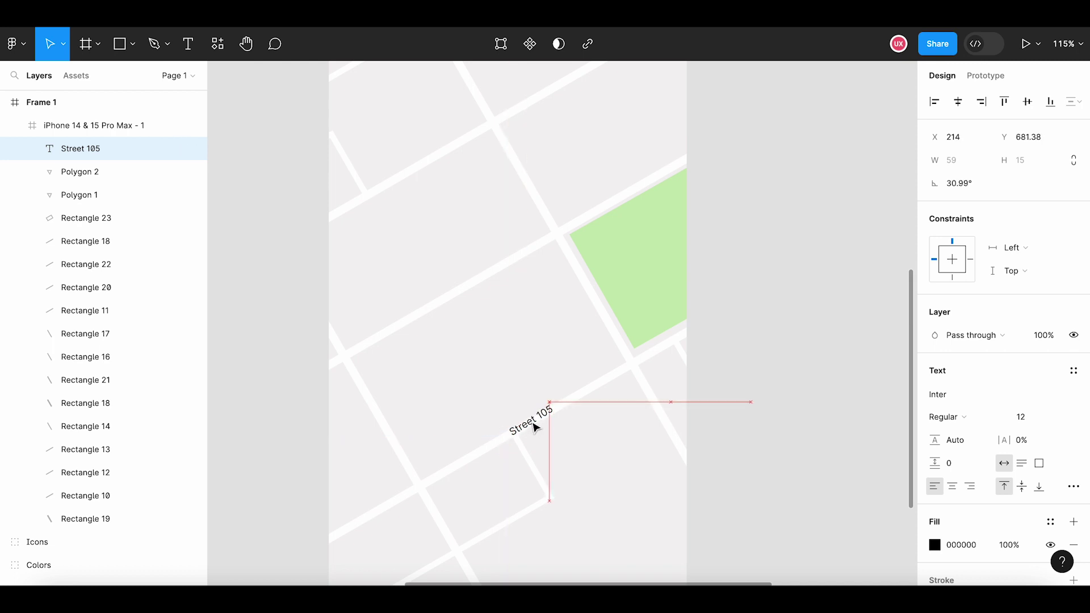
left_click(1020, 417)
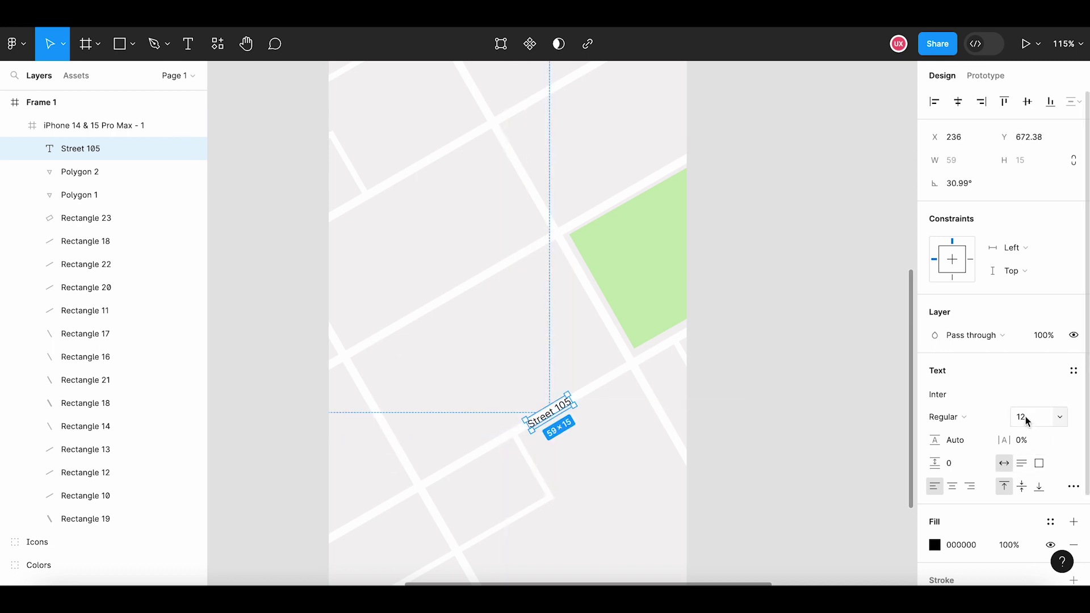
type("11")
key("Return")
left_click(633, 450)
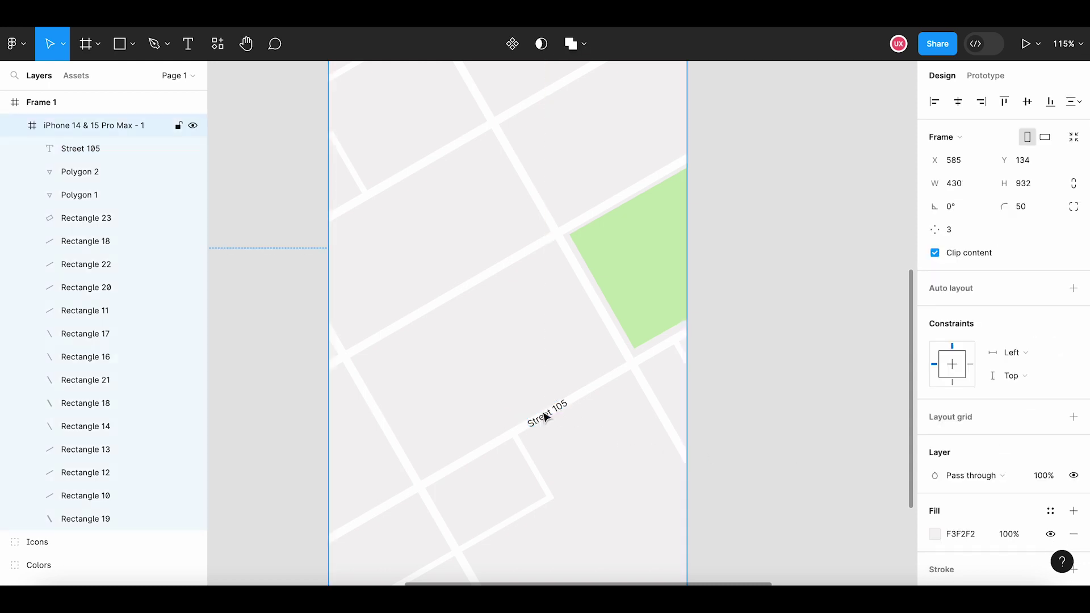
Copy the label onto the upper diagonal street and change it to 'Street 106'
left_click(549, 419)
key("ctrl+c")
key("ctrl+v")
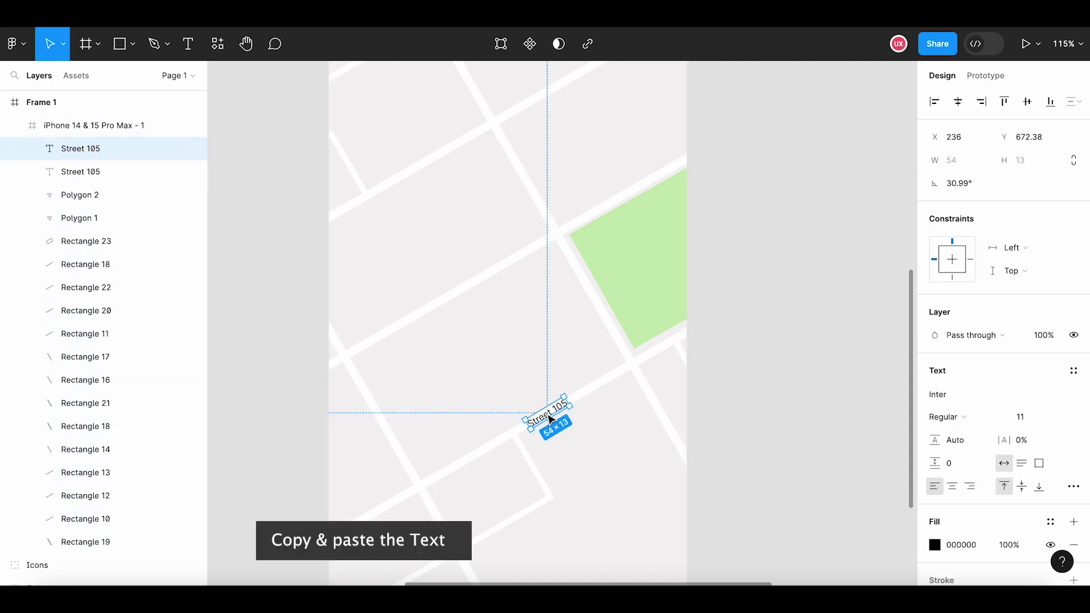
left_click_drag(550, 419, 452, 299)
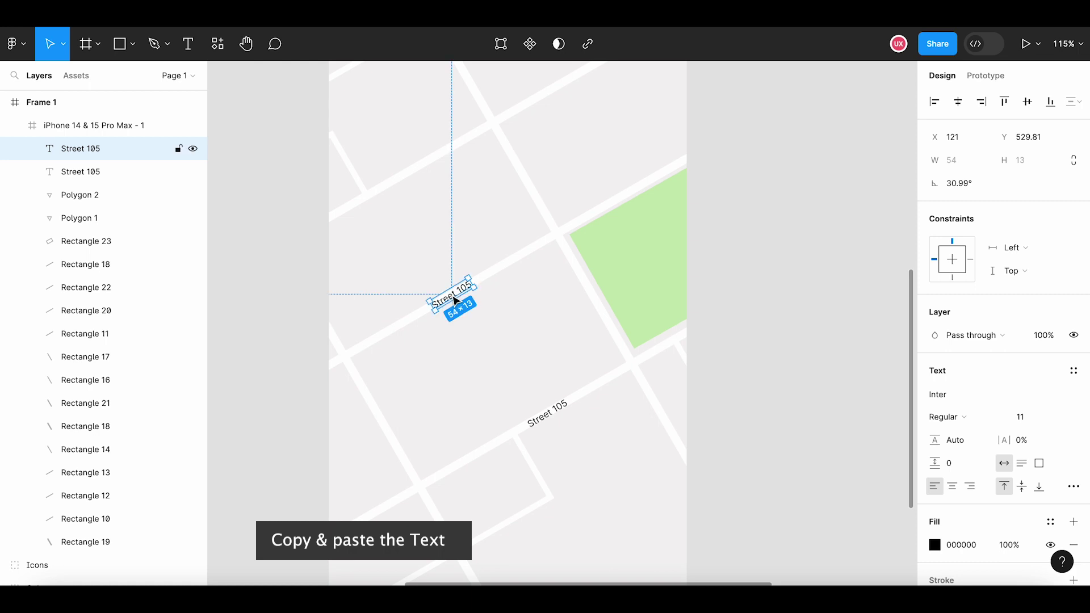
double_click(451, 292)
key("Right")
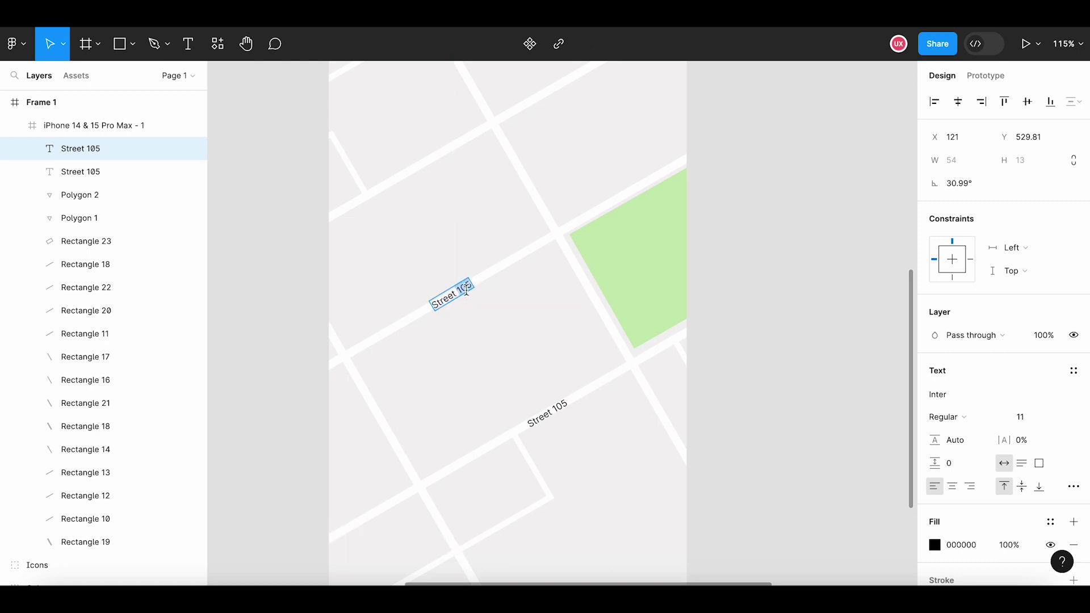
key("Escape")
key("Escape")
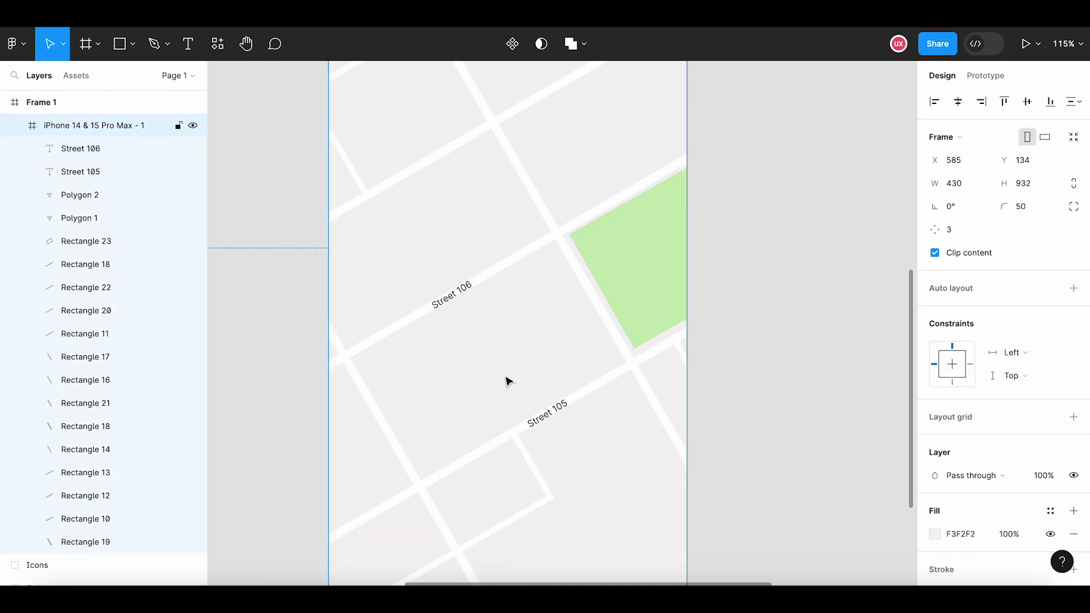
scroll(506, 379, "down", 3)
left_click_drag(576, 319, 621, 379)
scroll(621, 379, "down", 1)
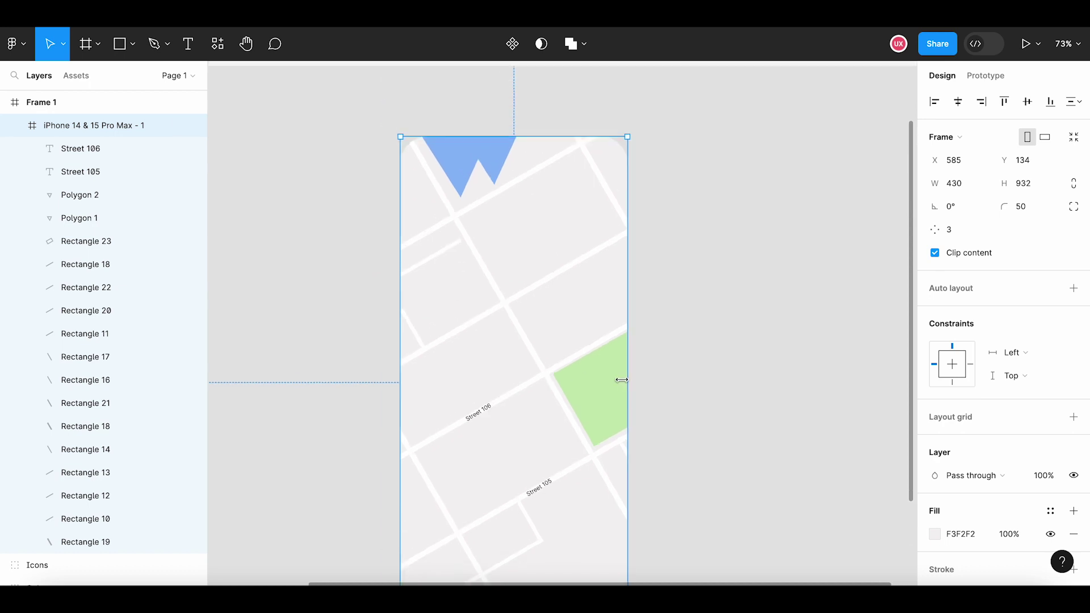
Lengthen a white street line slightly and duplicate it near the top of the map
left_click(443, 259)
scroll(440, 256, "up", 2)
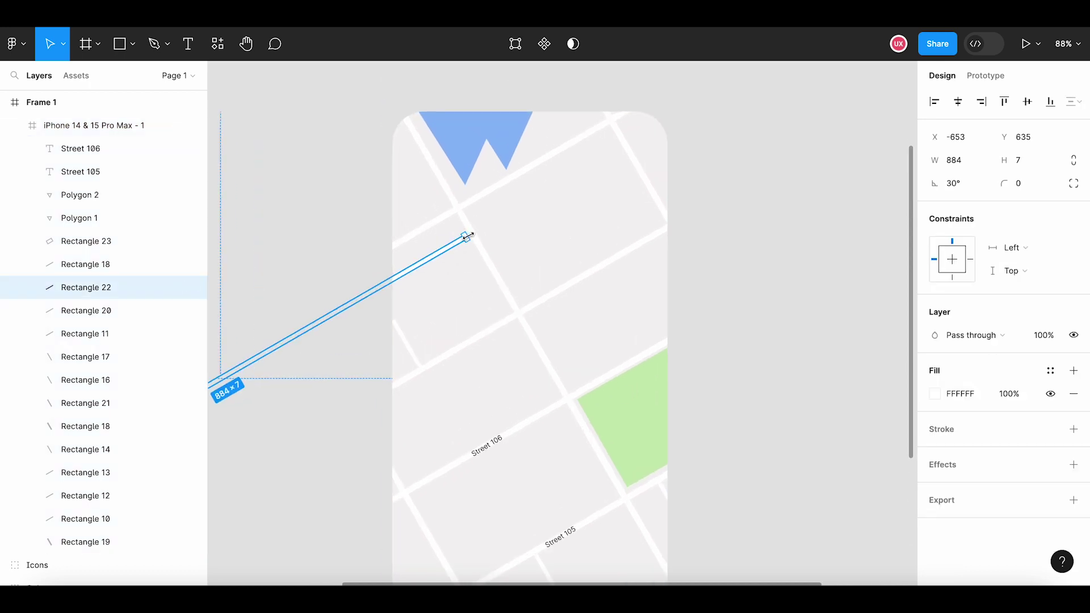
left_click_drag(466, 236, 472, 232)
key("ctrl+d")
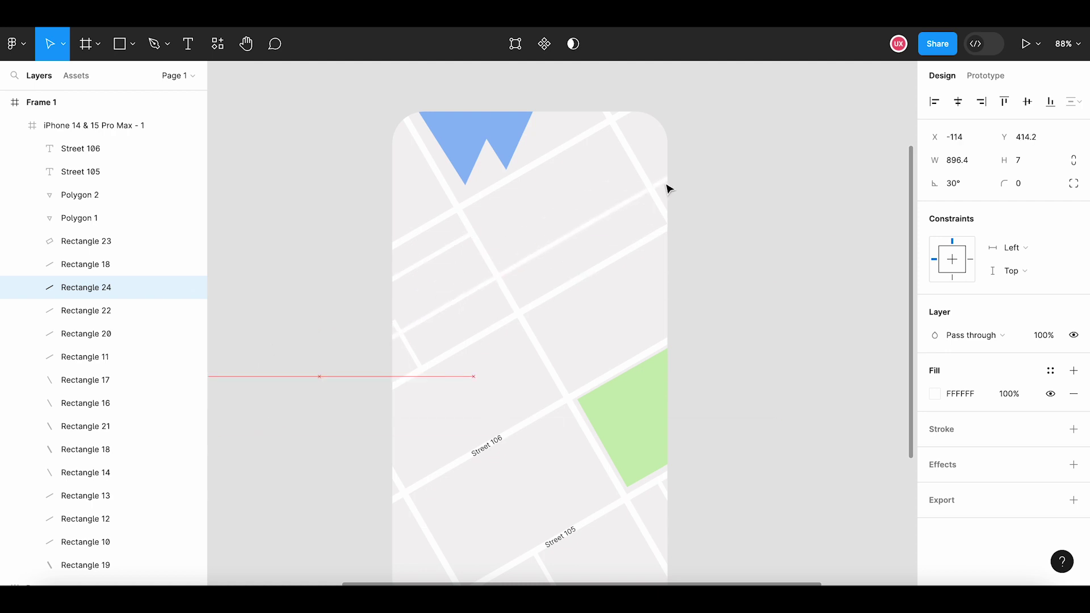
mouse_move(320, 328)
left_mouse_down()
mouse_move(805, 111)
mouse_move(587, 232)
left_mouse_up()
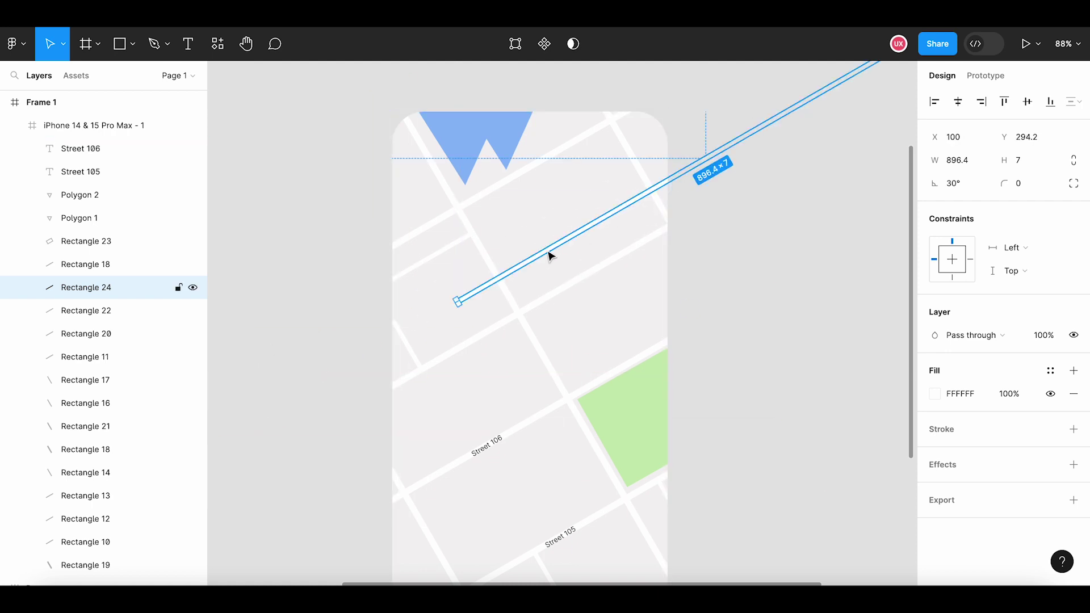
left_click(752, 261)
Copy the Street 106 label onto the new street and rename it 'Street 109A'
left_click(488, 452)
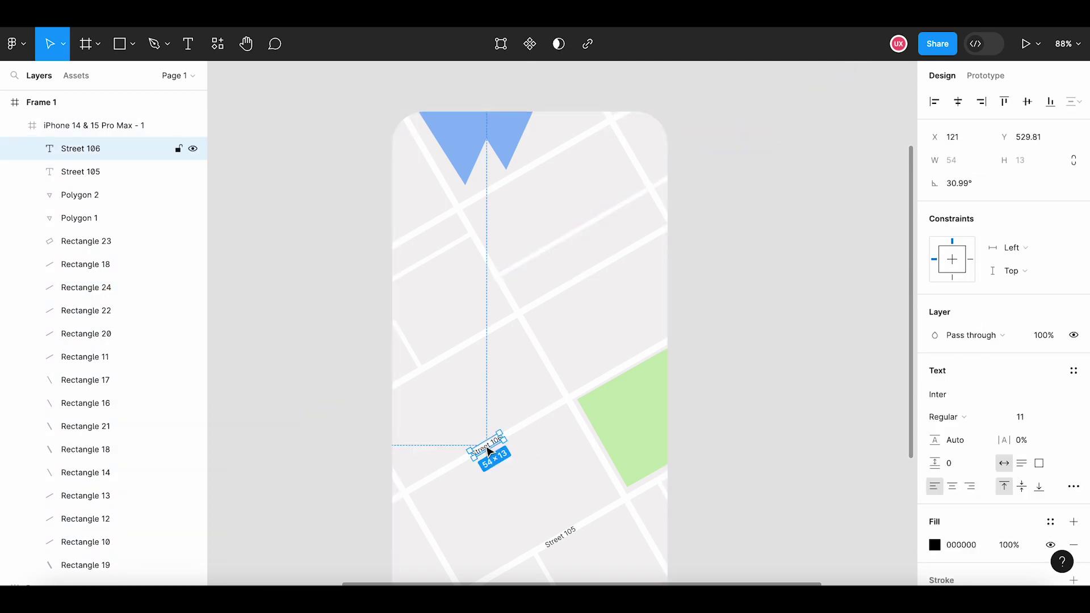
left_click_drag(488, 451, 552, 250)
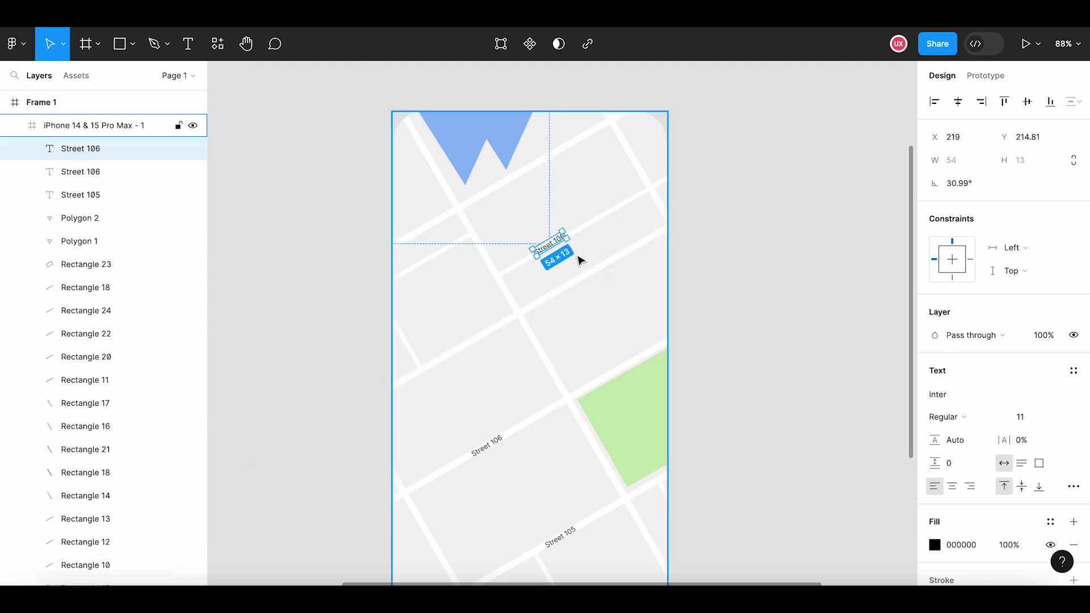
key("shift+Down")
key("Up")
key("Up")
key("Up")
key("Up")
key("Up")
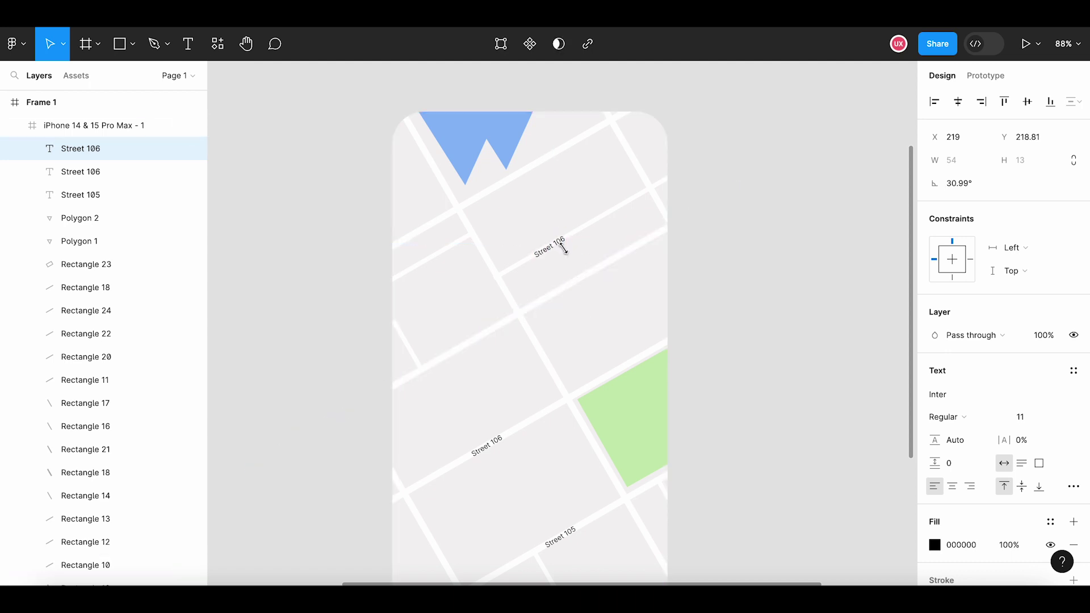
key("Right")
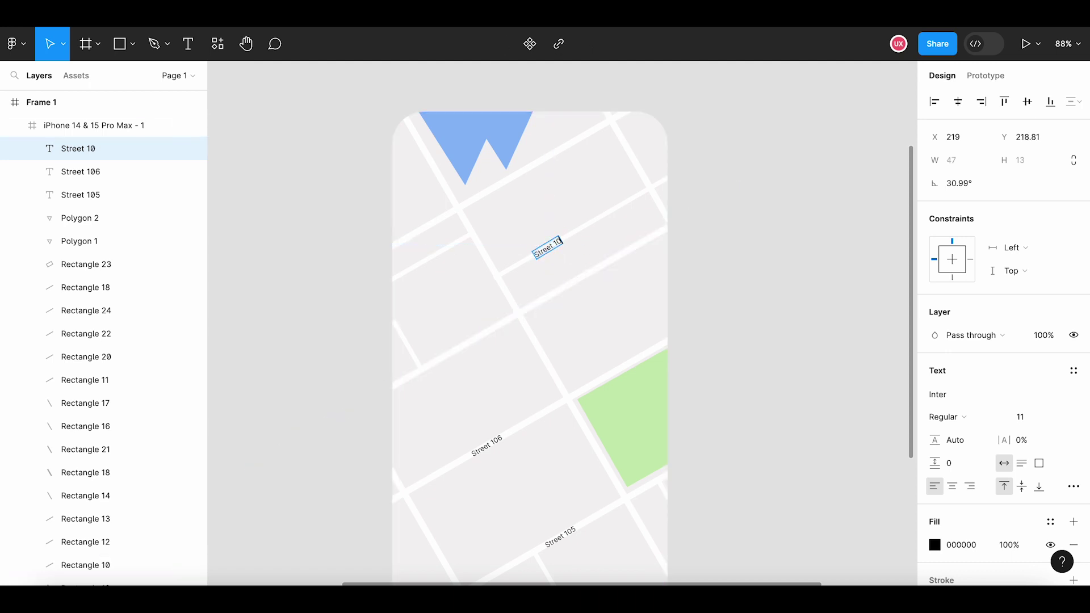
type("9A")
left_click(682, 312)
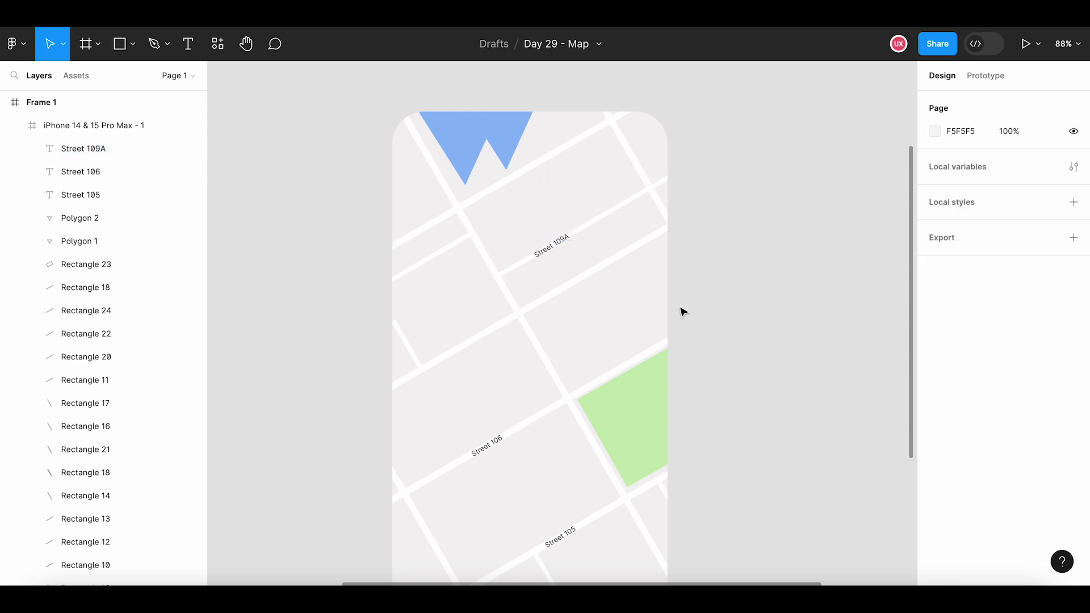
Add a horizontal 'National Park' label on the green park block
left_click(551, 247)
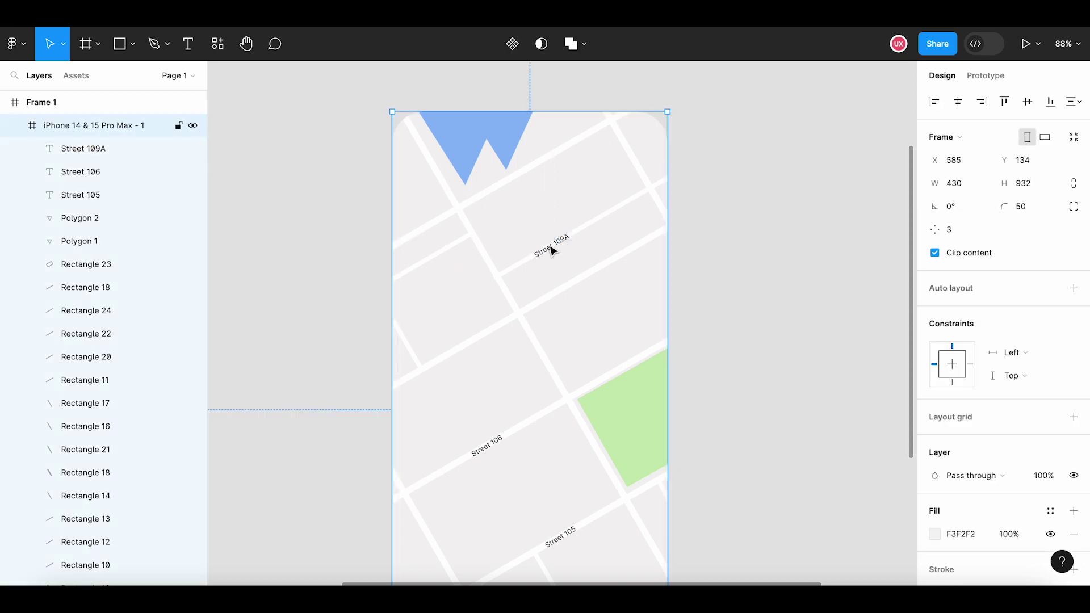
key("ctrl+d")
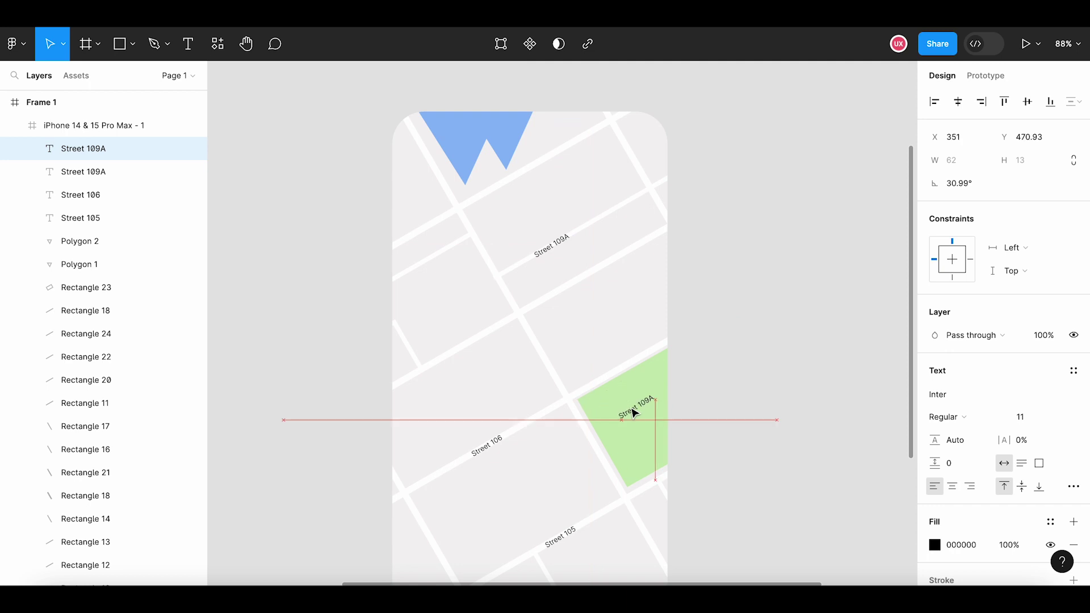
left_click_drag(552, 247, 628, 414)
double_click(627, 409)
type("National Park")
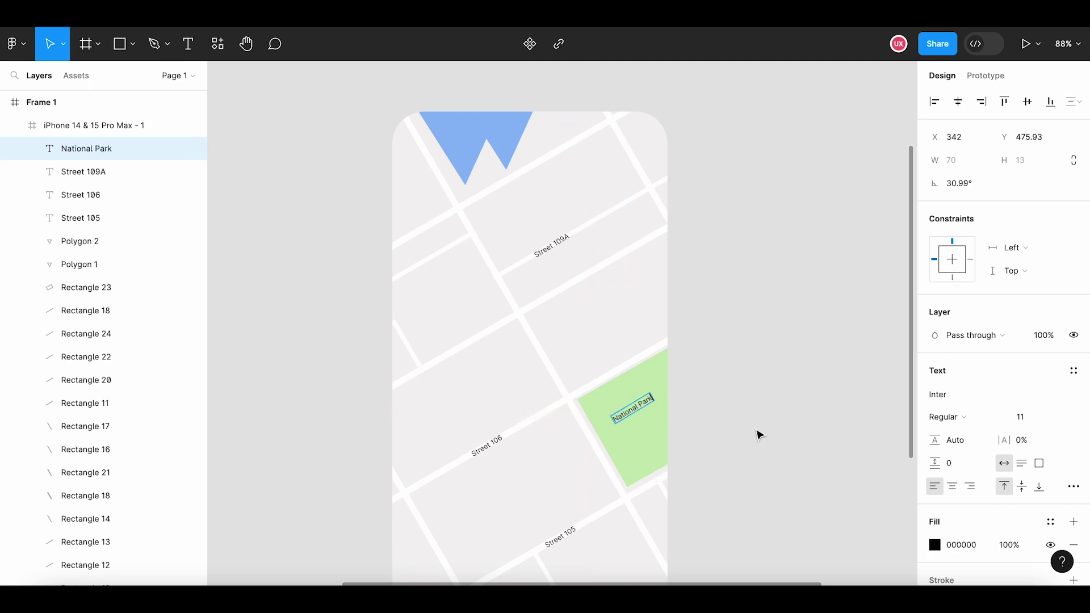
key("Escape")
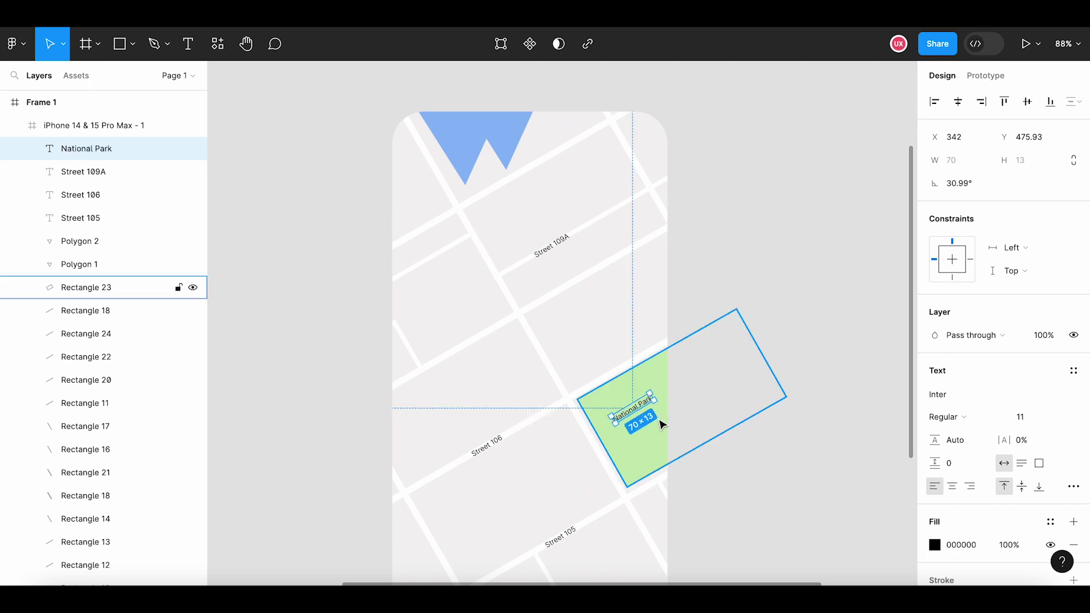
left_click_drag(661, 399, 661, 414)
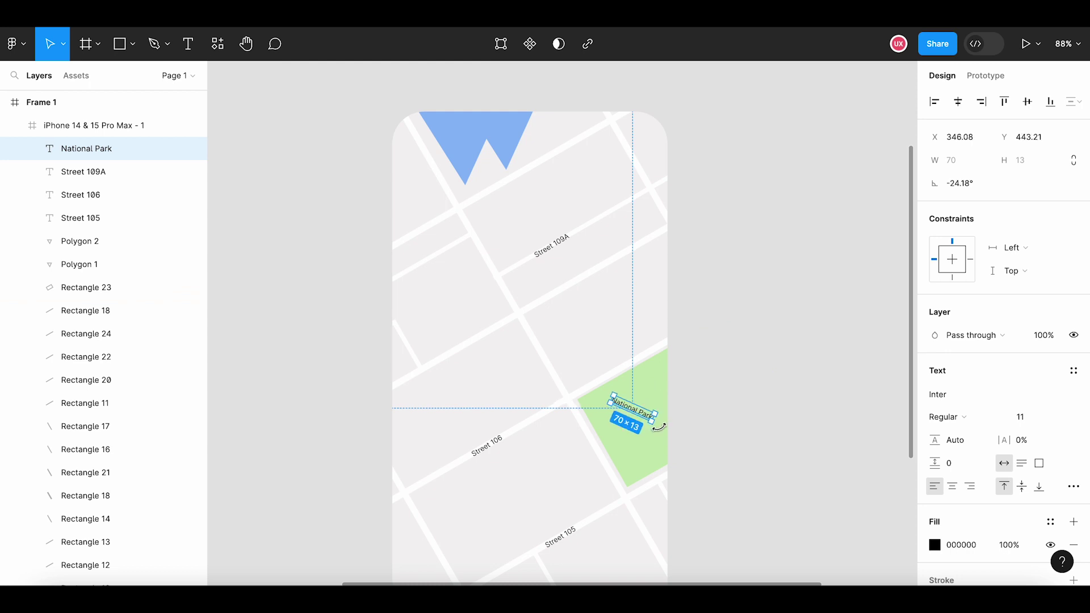
left_click(713, 404)
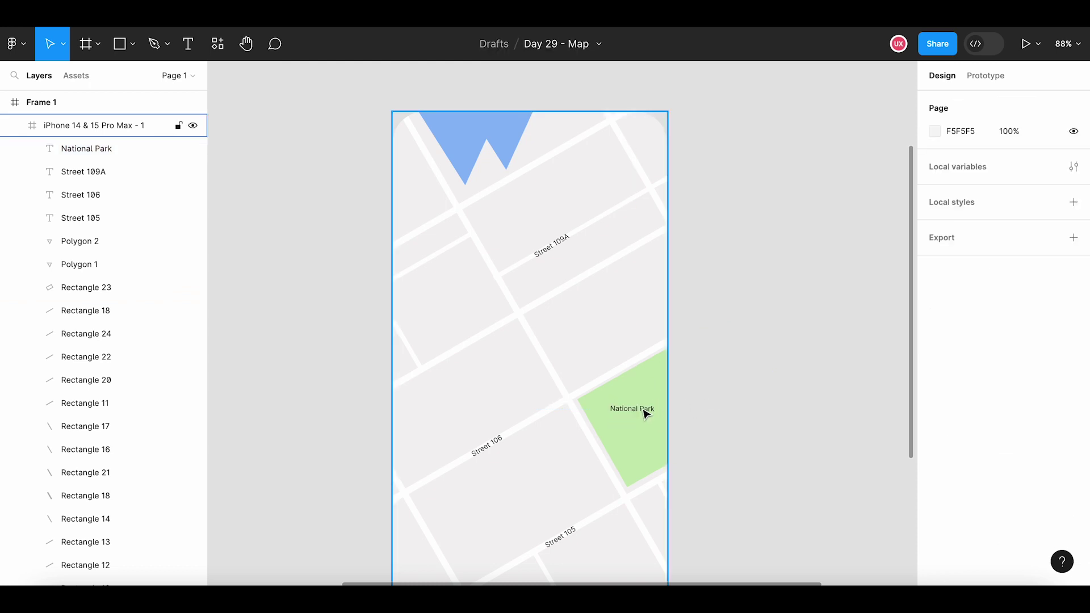
Copy the park label onto the blue triangles and rename it 'City River'
left_click(644, 413)
key("ctrl+d")
left_click_drag(644, 413, 485, 134)
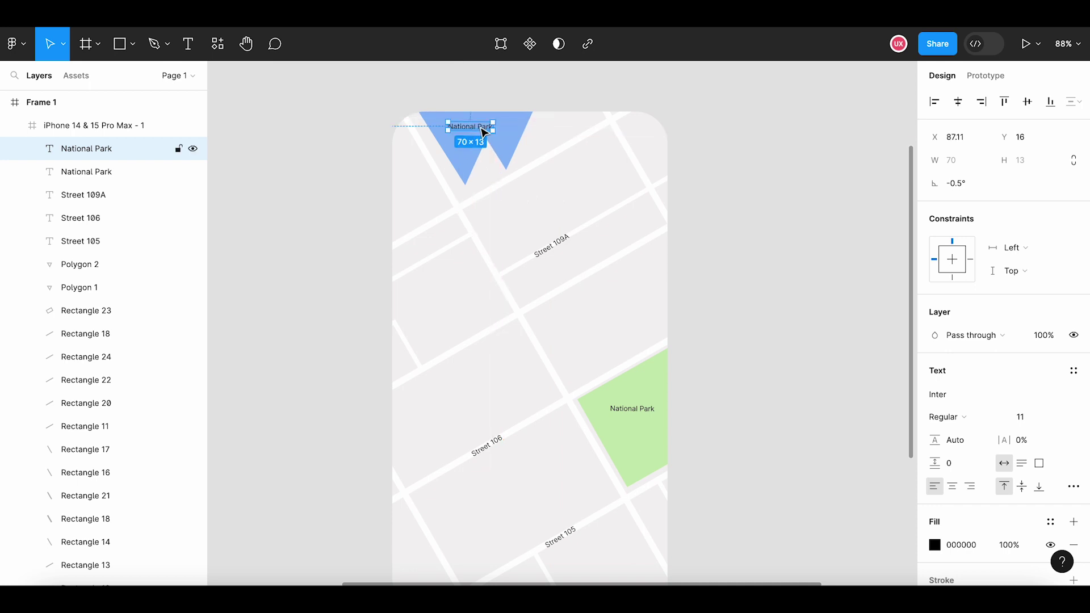
double_click(470, 126)
type("City River")
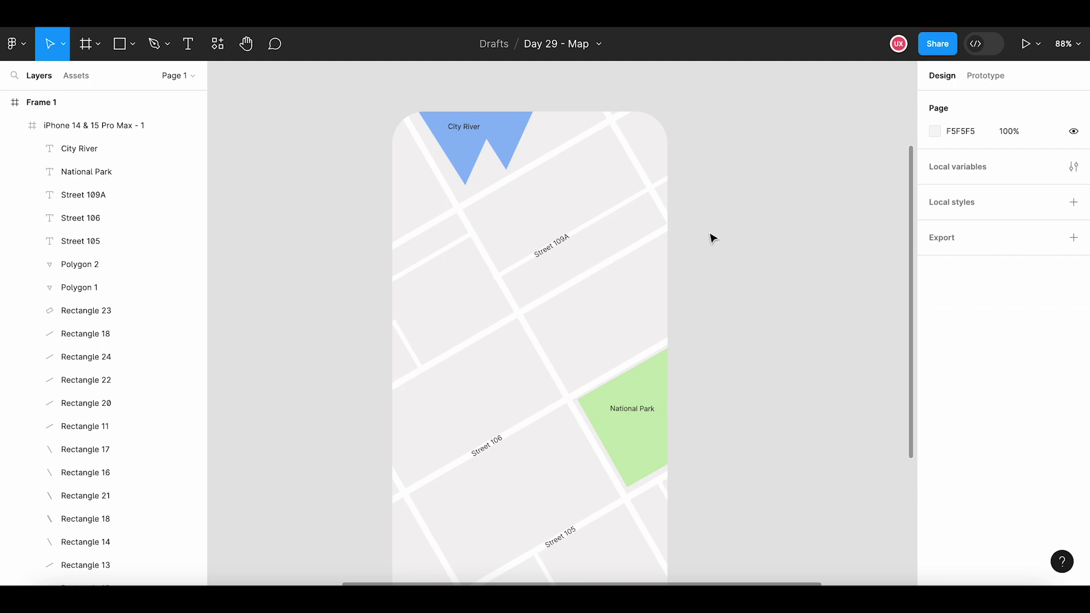
Recenter the phone map and start selecting the diagonal street strips
scroll(721, 250, "down", 2)
scroll(724, 255, "down", 2)
scroll(726, 263, "down", 2)
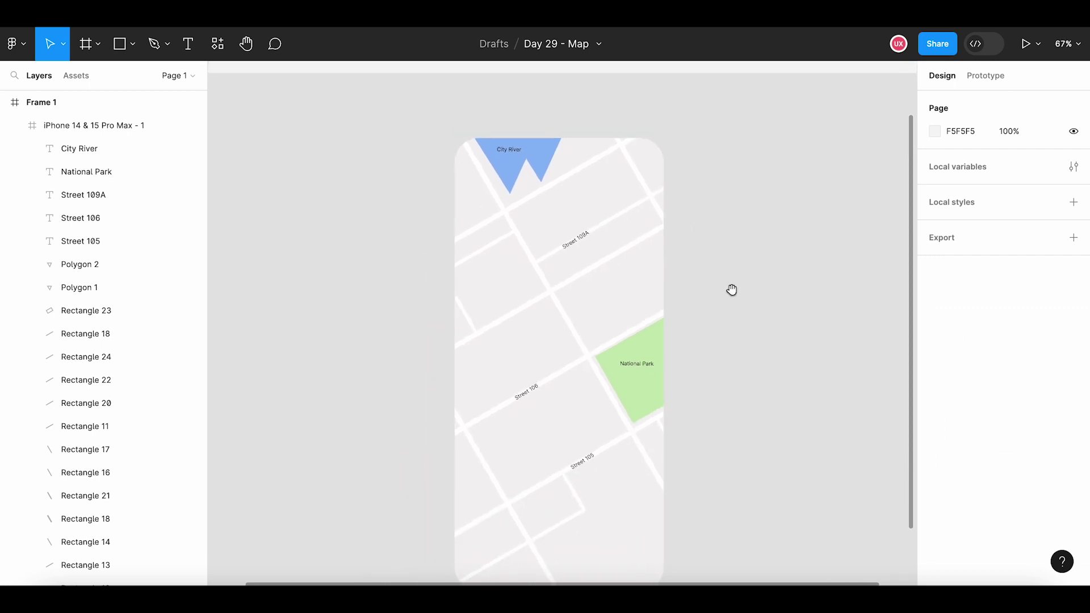
left_click_drag(732, 289, 679, 267)
scroll(658, 323, "down", 1)
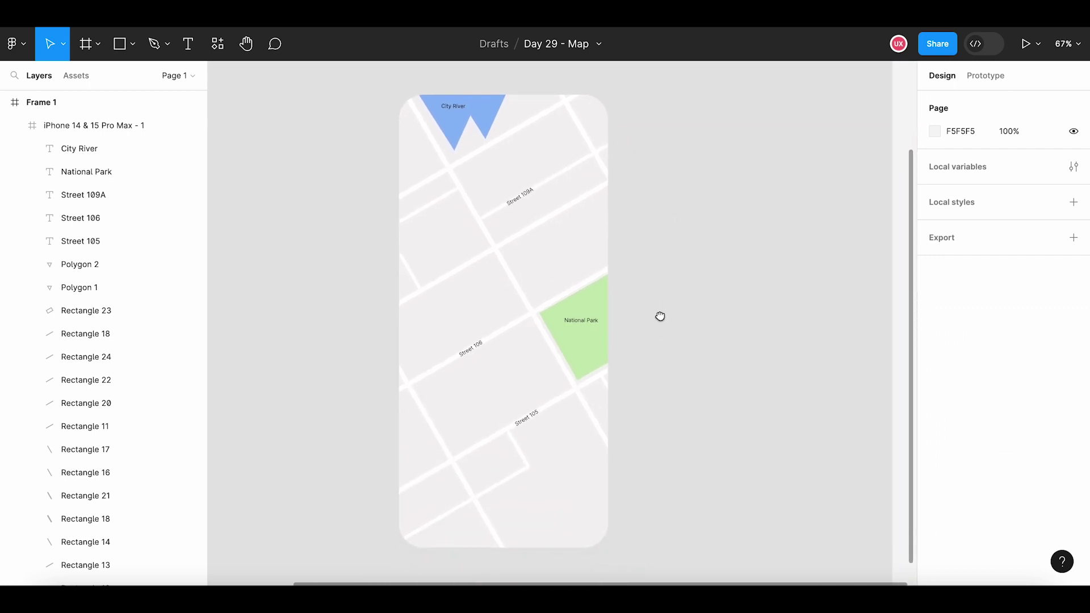
left_click_drag(660, 316, 659, 326)
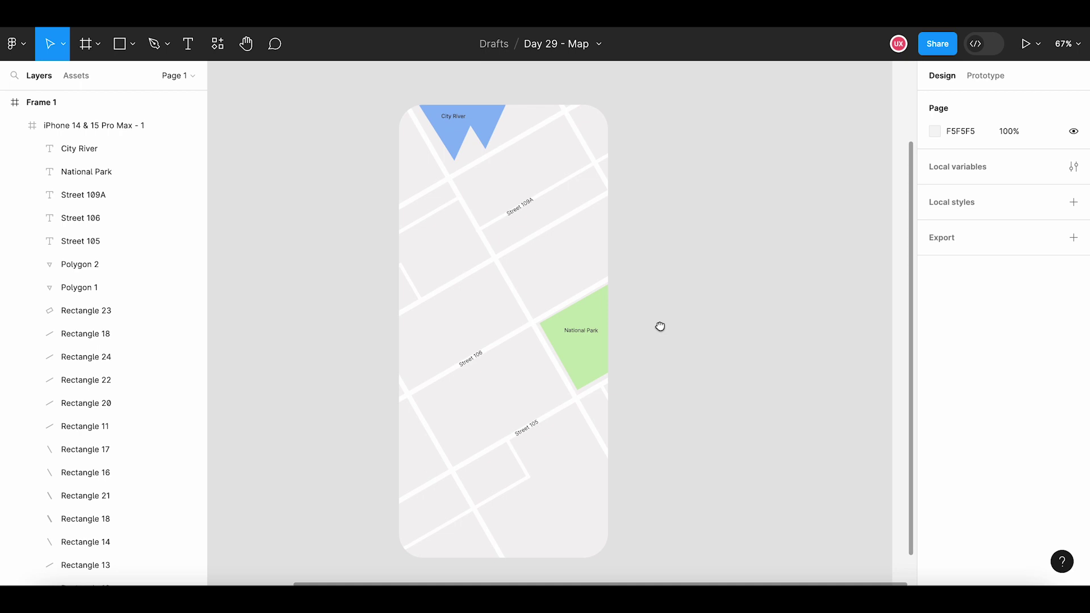
left_click(416, 292)
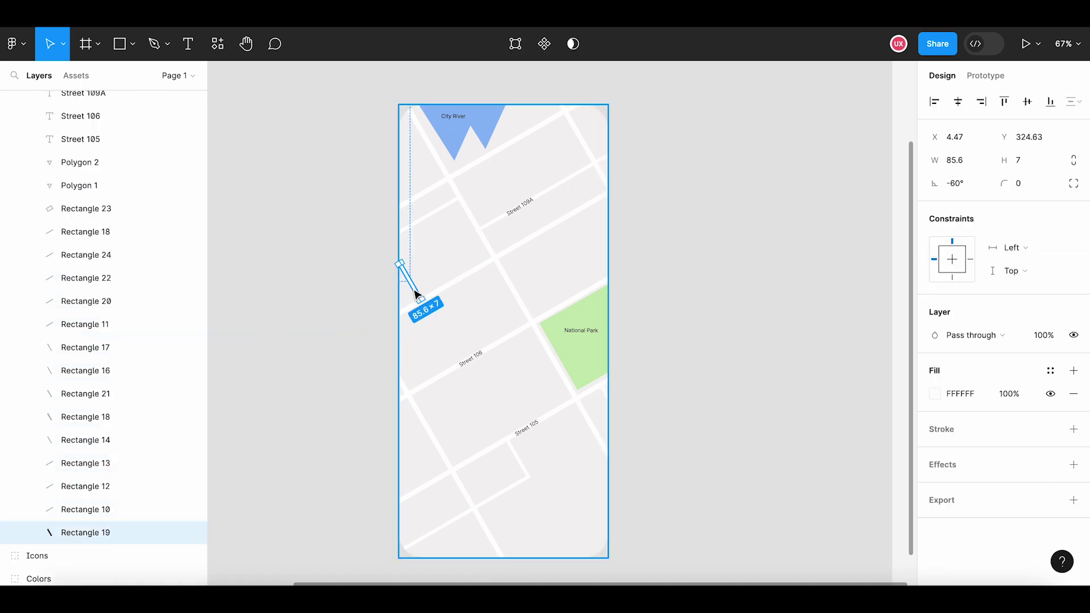
left_click(430, 221, "shift")
Add the remaining diagonal streets and set their fill opacity to 80%
left_click(553, 189, "shift")
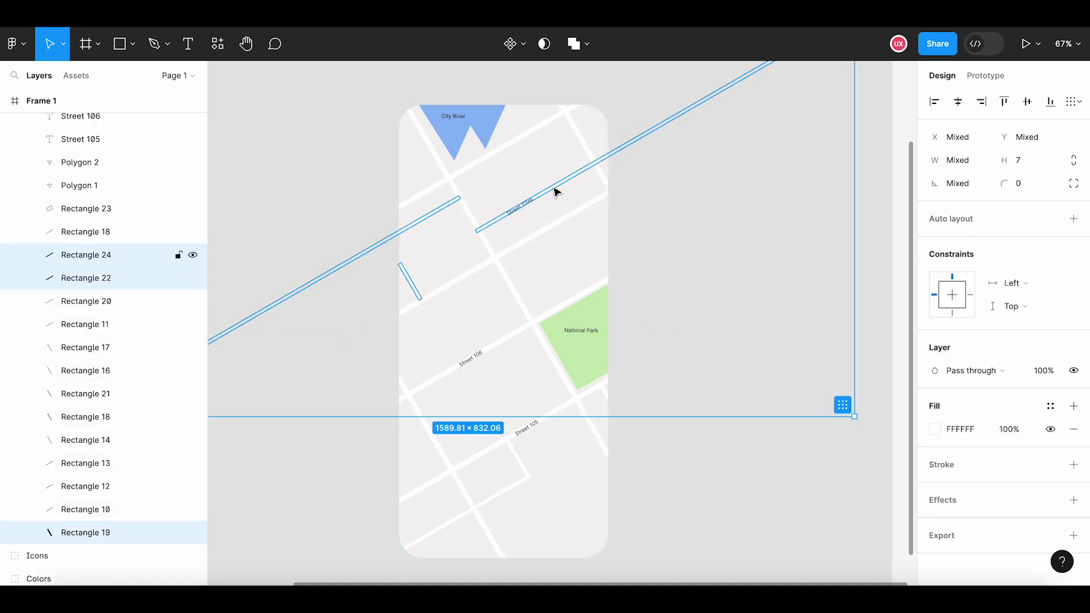
left_click(524, 466, "shift")
left_click(503, 497, "shift")
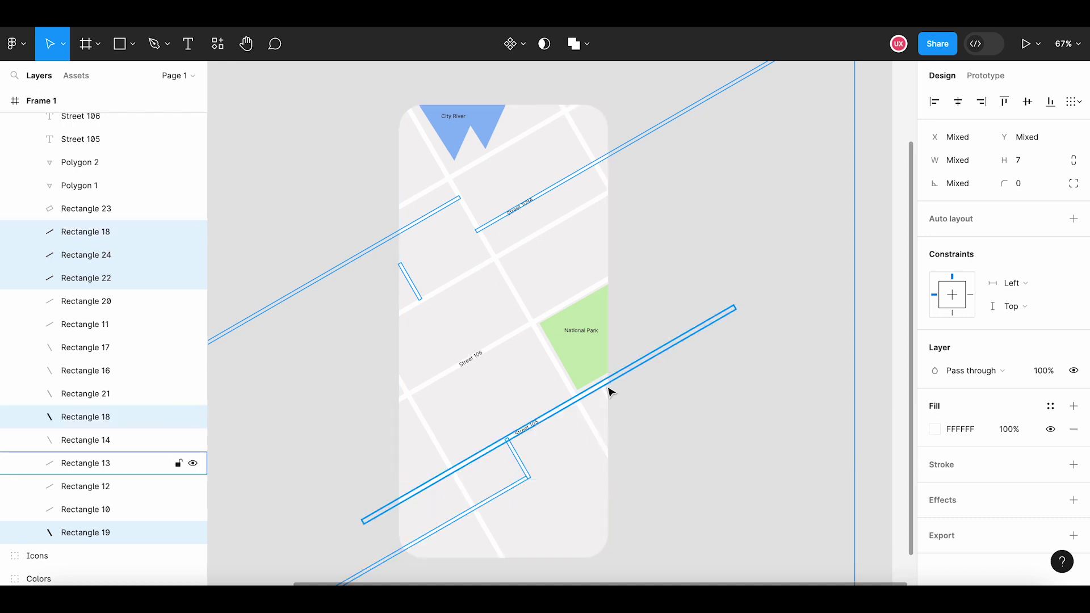
left_click(605, 393, "shift")
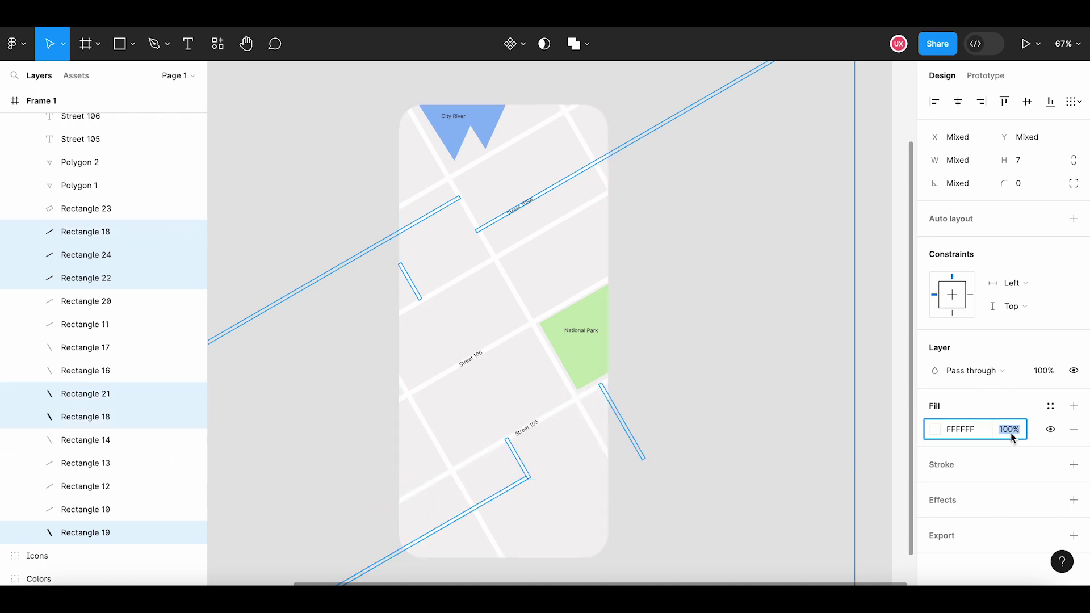
type("80")
key("Return")
left_click(811, 444)
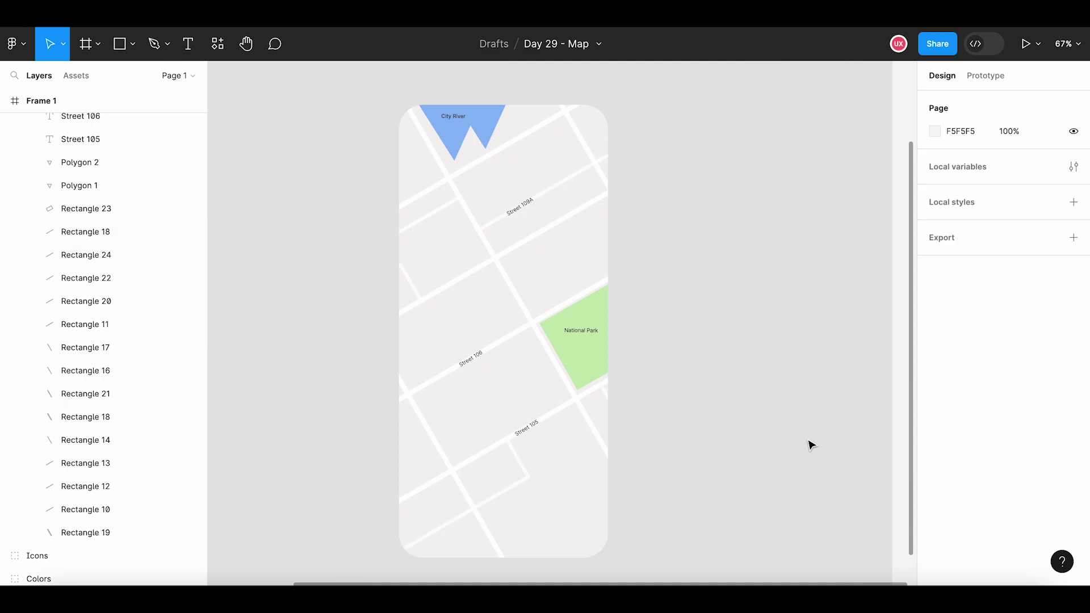
scroll(718, 455, "down", 5)
scroll(737, 453, "down", 2)
Draw a 36×36 circle just below City River
scroll(704, 452, "right", 2)
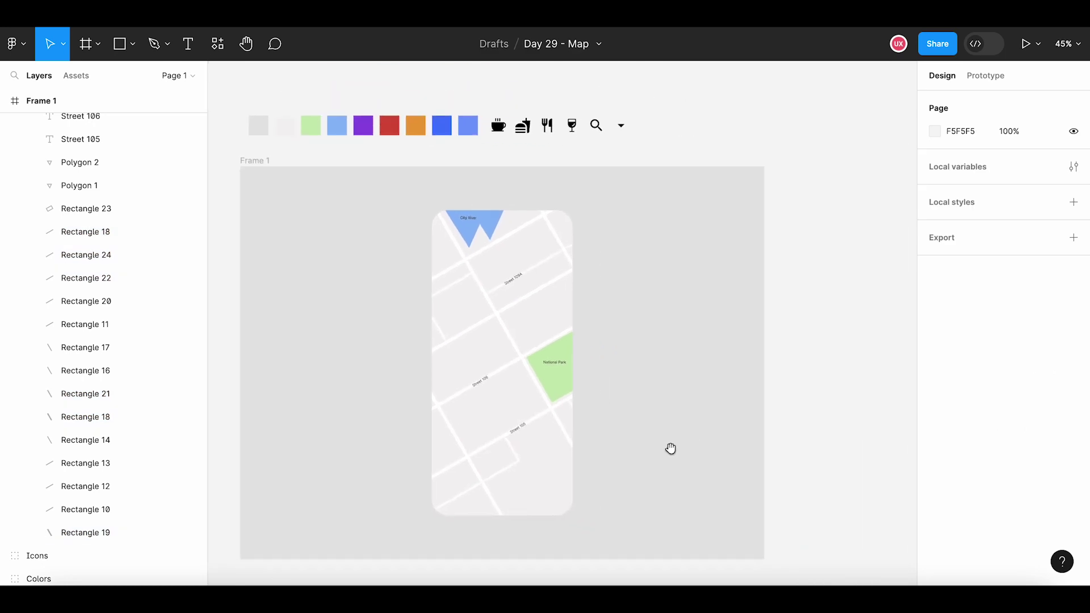
left_click_drag(792, 429, 810, 416)
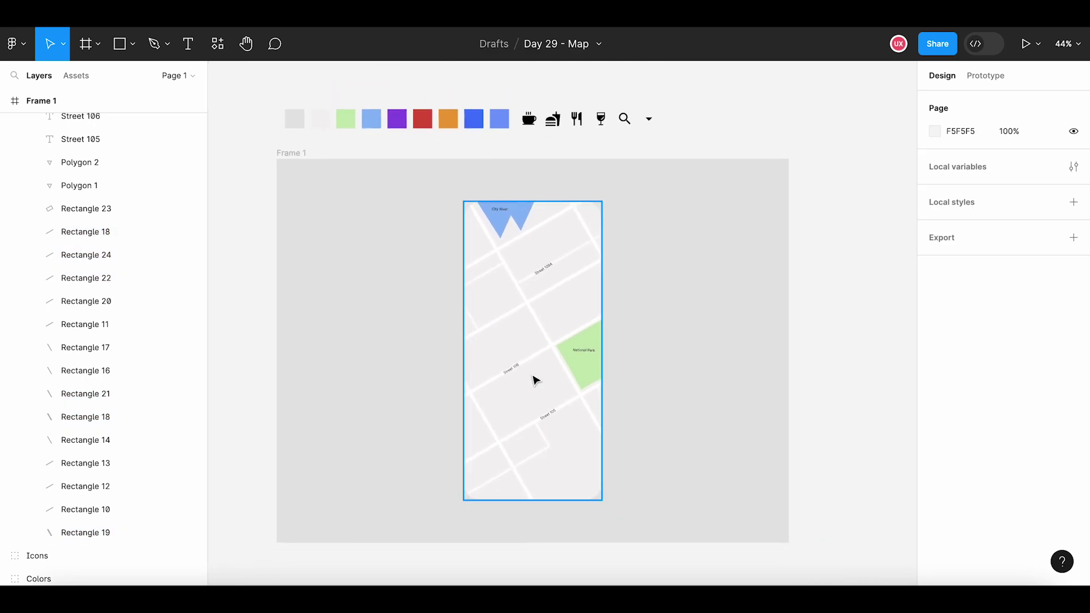
scroll(535, 380, "up", 2)
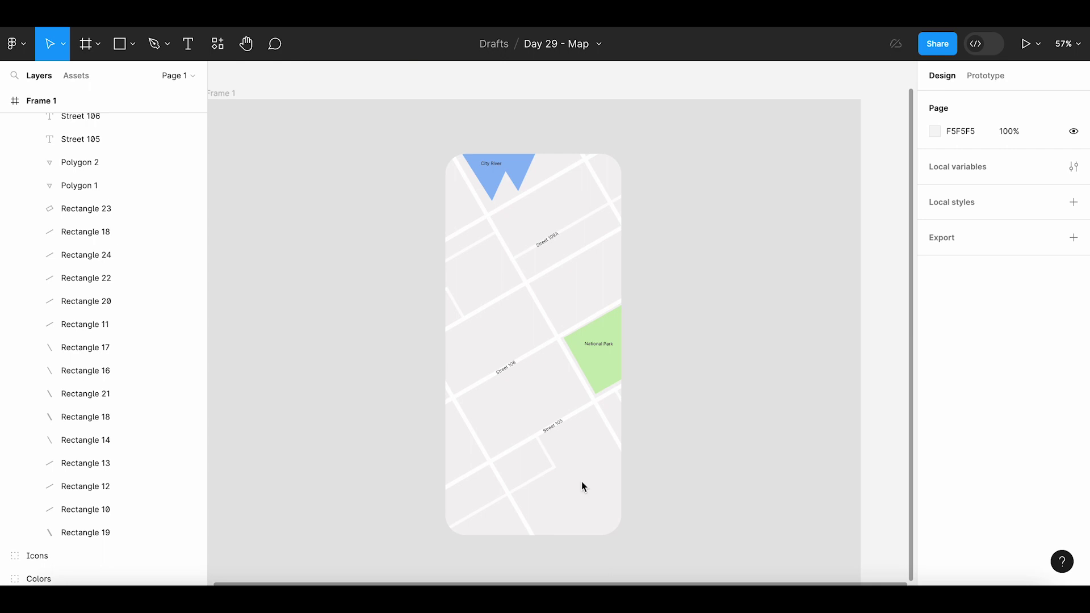
left_click(132, 44)
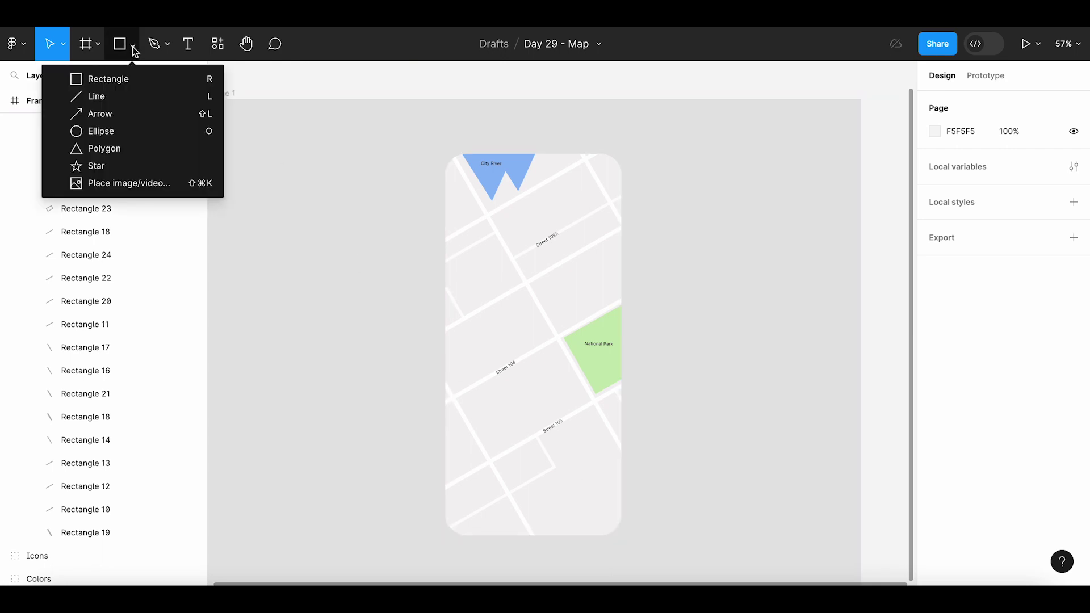
left_click(121, 128)
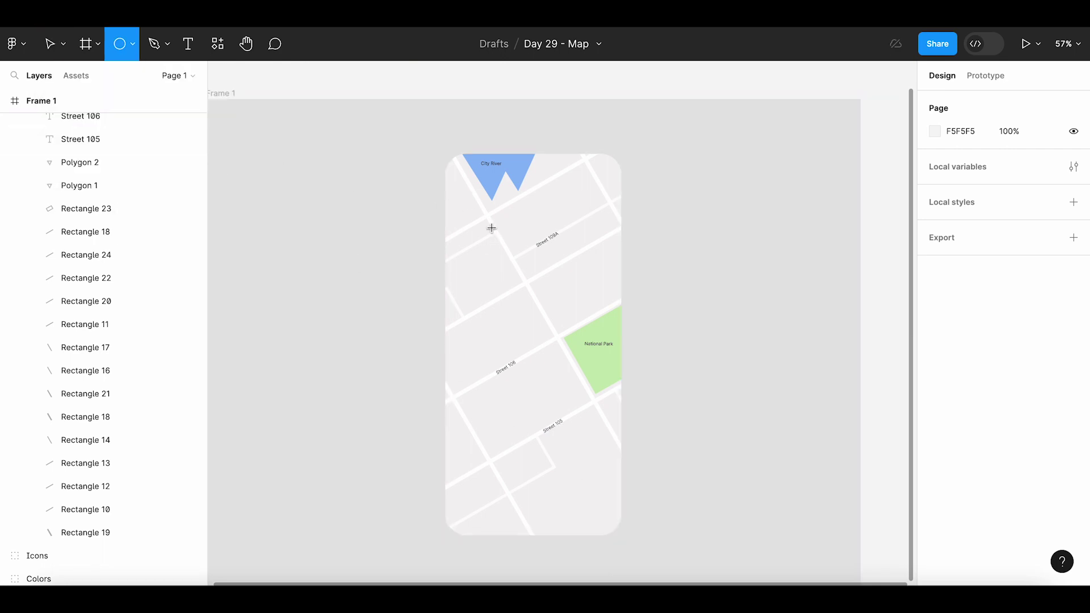
left_click_drag(489, 225, 508, 244)
type("36")
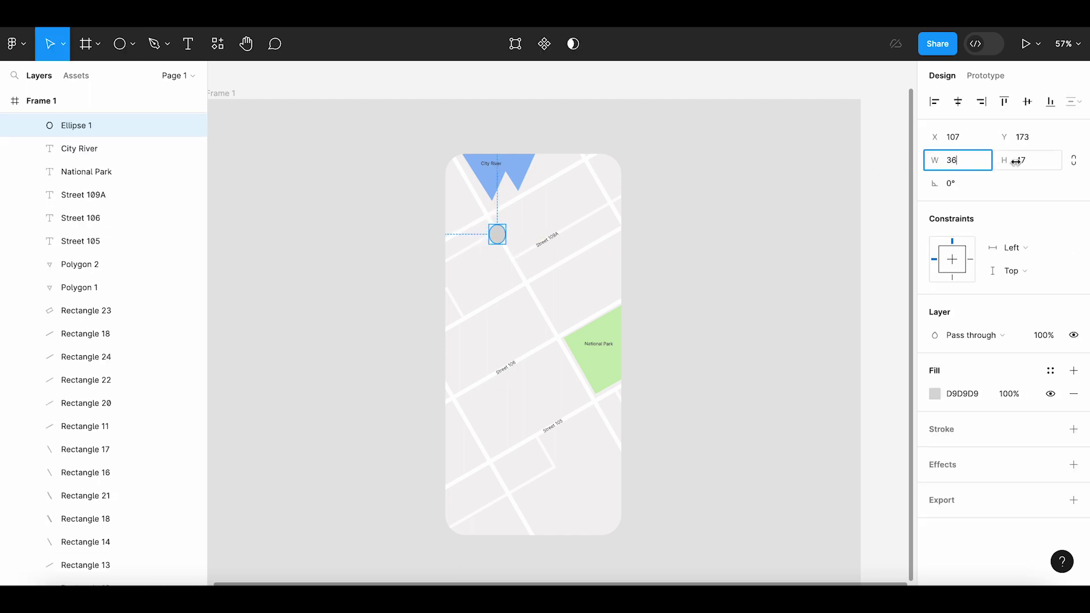
key("Tab")
type("3")
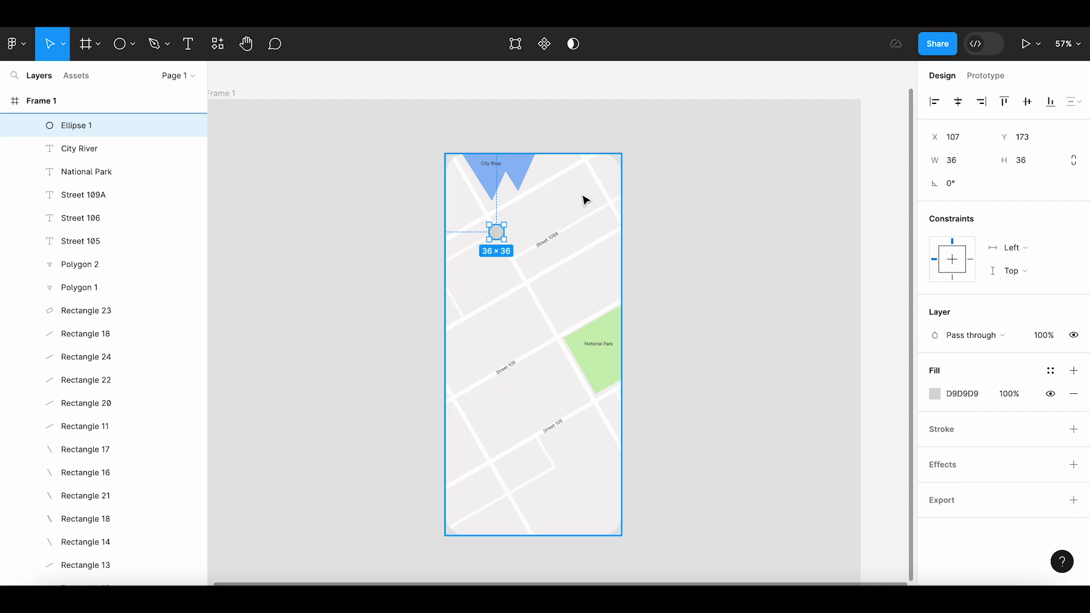
Copy the restaurant icon from the palette and paste it onto the grey circle
scroll(497, 232, "up", 2)
left_click_drag(491, 91, 499, 234)
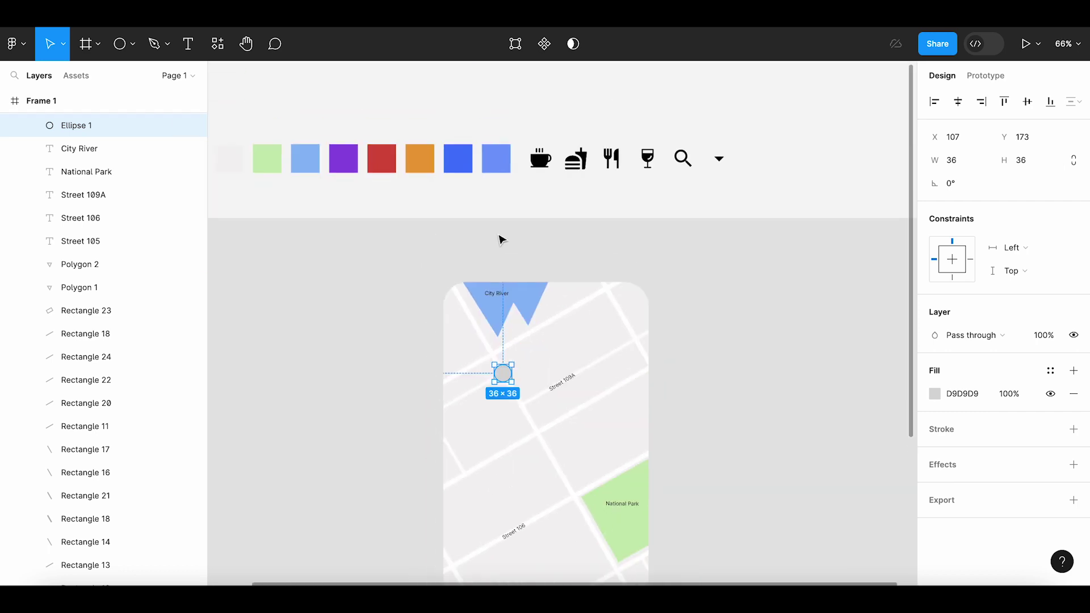
scroll(587, 202, "up", 4)
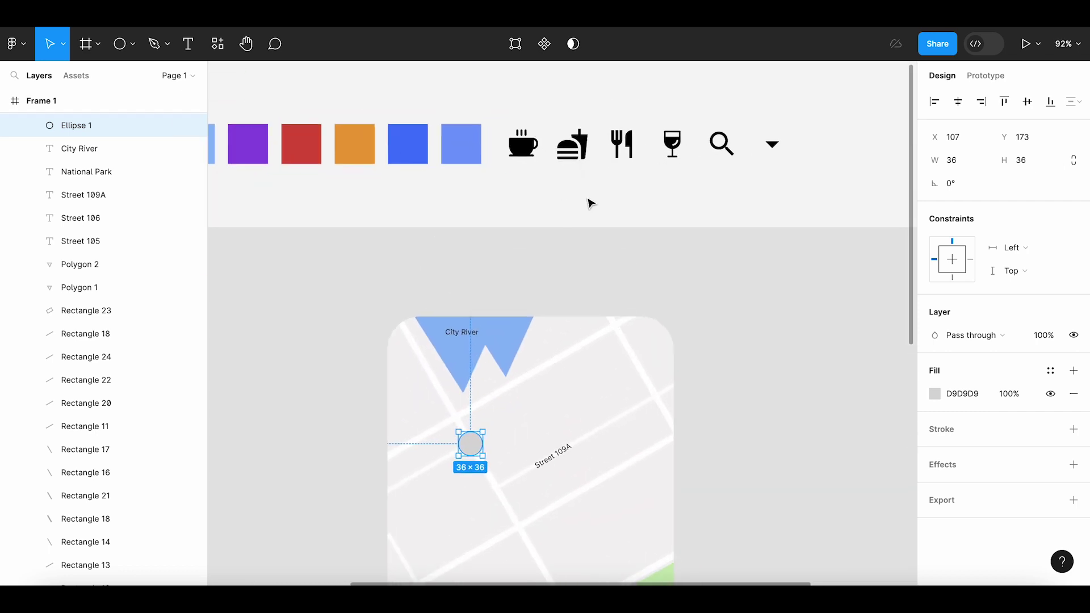
double_click(625, 150)
left_click(635, 228)
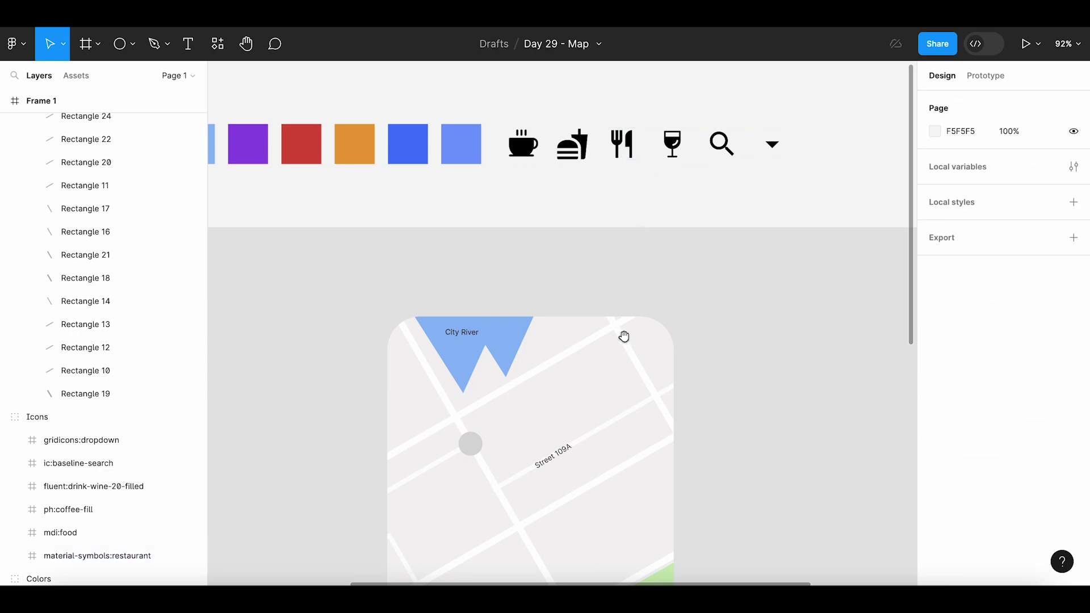
scroll(622, 333, "down", 3)
scroll(489, 297, "up", 5)
scroll(484, 290, "up", 5)
left_click(469, 250)
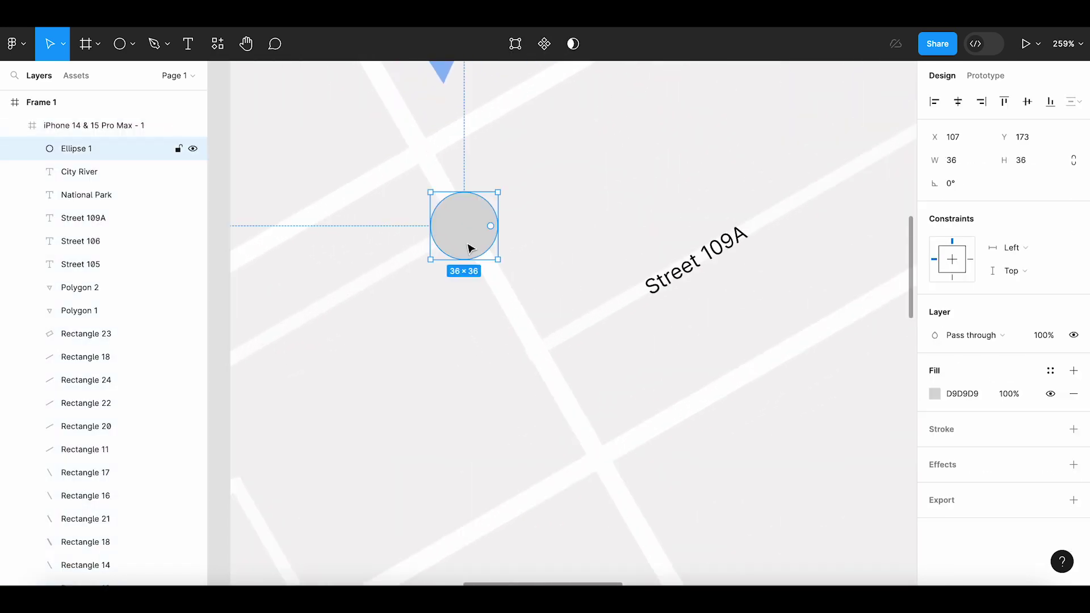
key("ctrl+v")
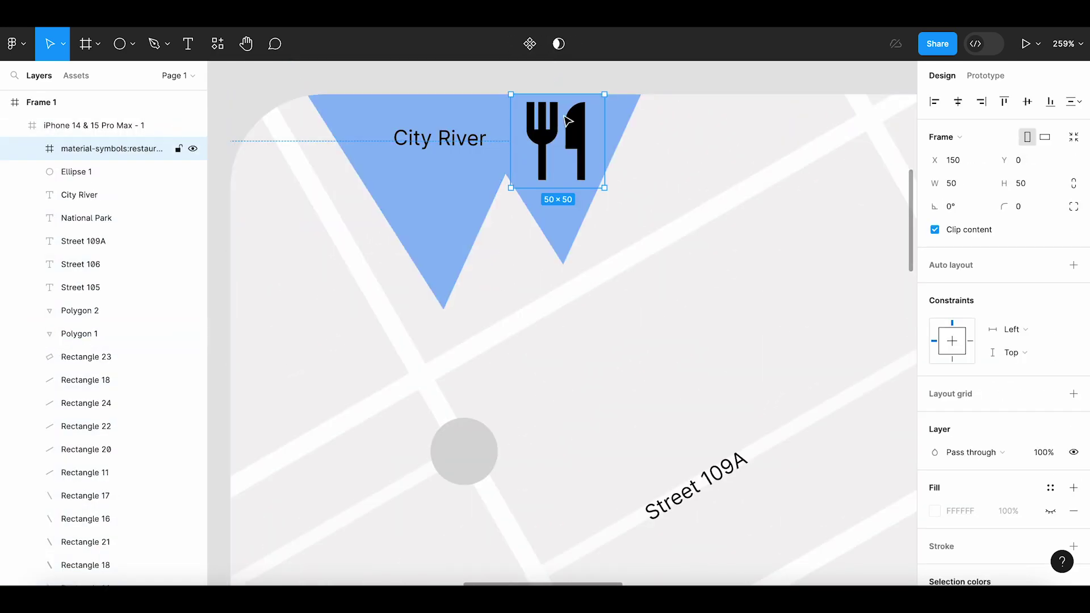
Move the restaurant icon onto the circle, resize it to 24×24 and centre it
left_click_drag(547, 145, 457, 437)
scroll(511, 341, "down", 5)
scroll(483, 277, "up", 3)
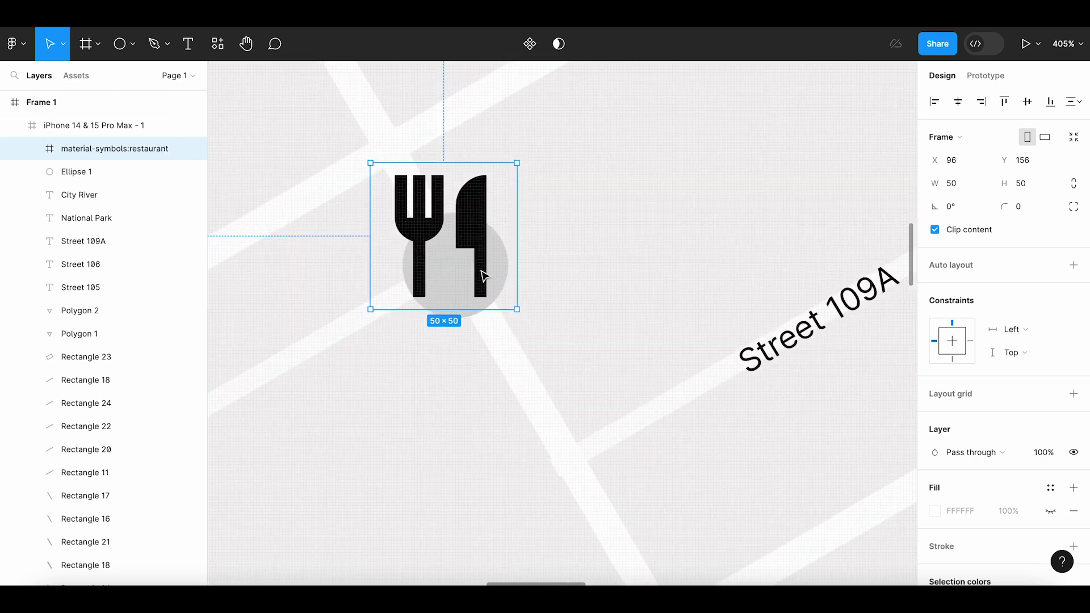
left_click_drag(455, 232, 464, 275)
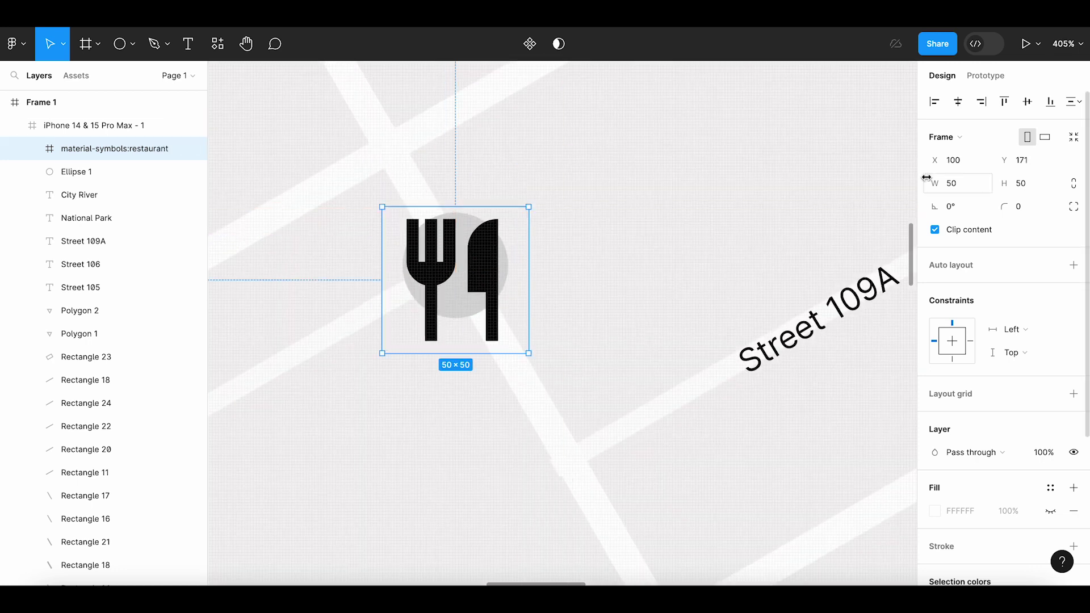
type("24")
key("Return")
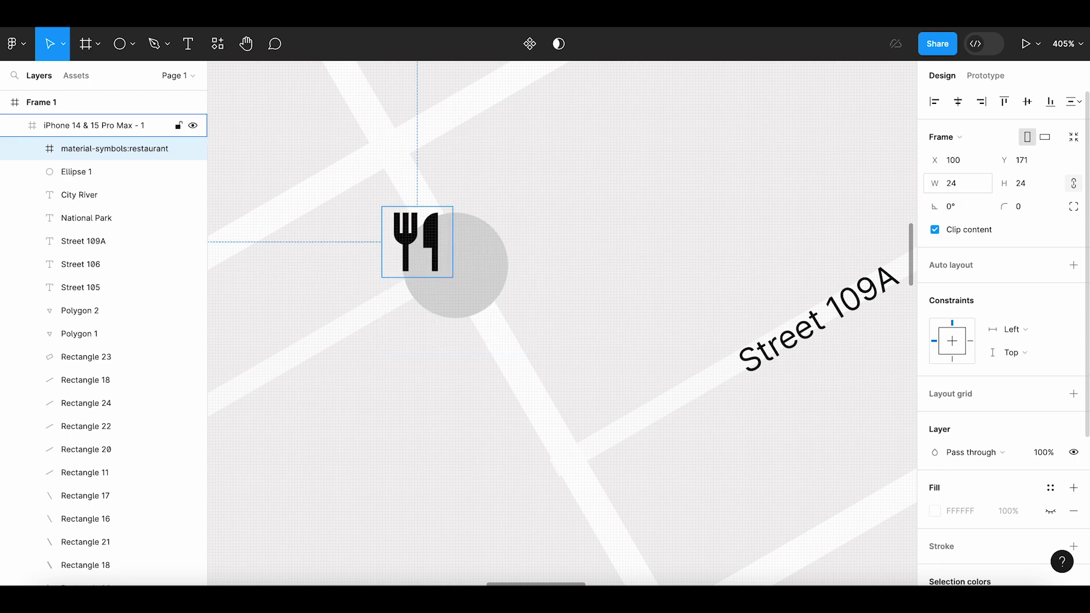
left_click_drag(411, 237, 448, 261)
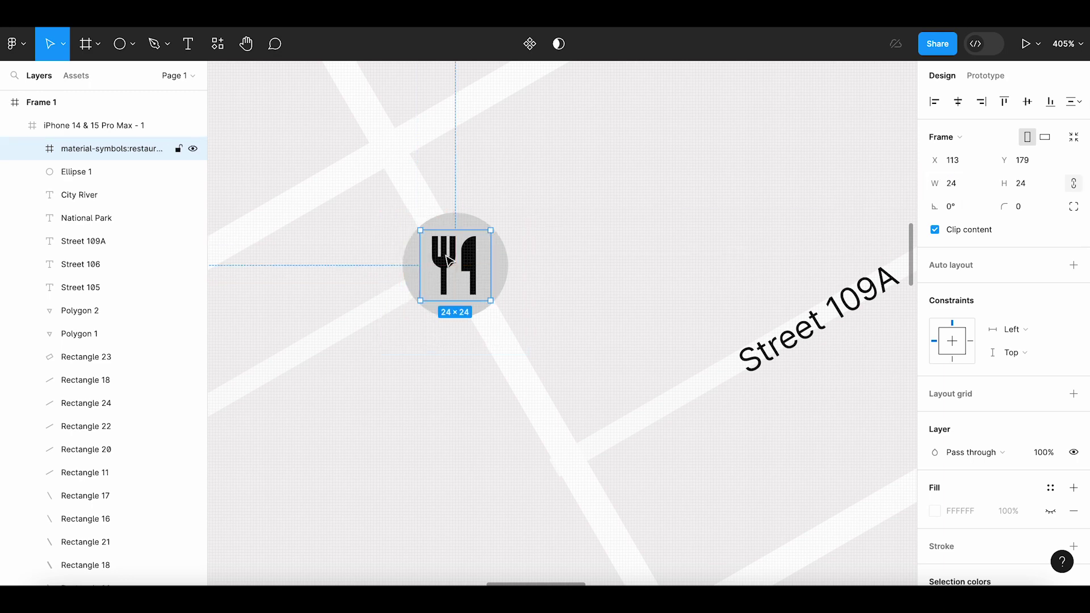
Group the icon with the grey circle and name the group 'icon'
left_click(84, 172, "shift")
right_click(88, 161)
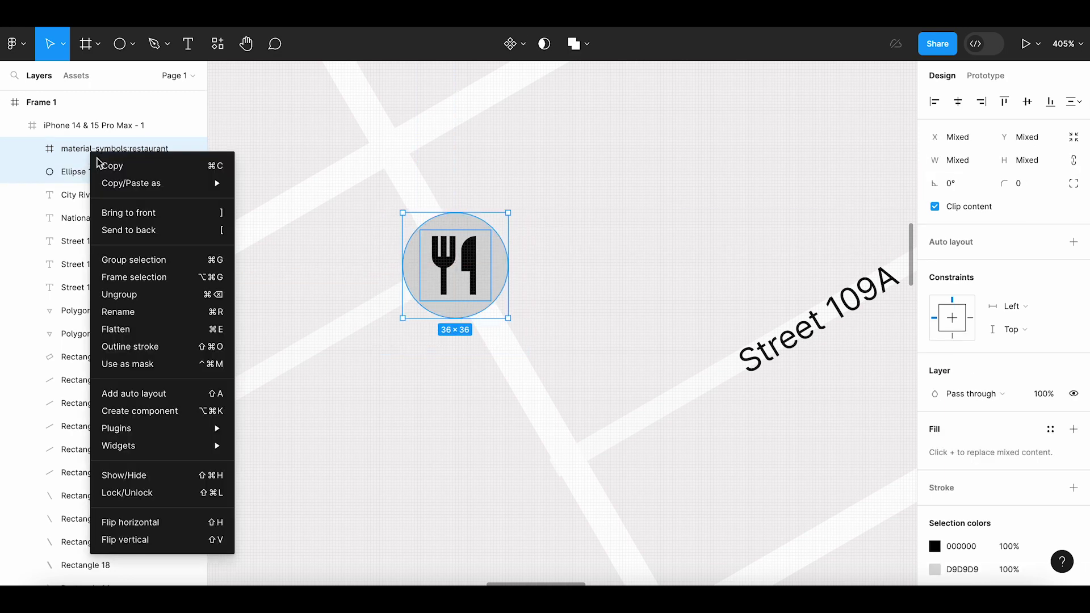
left_click(127, 256)
double_click(80, 148)
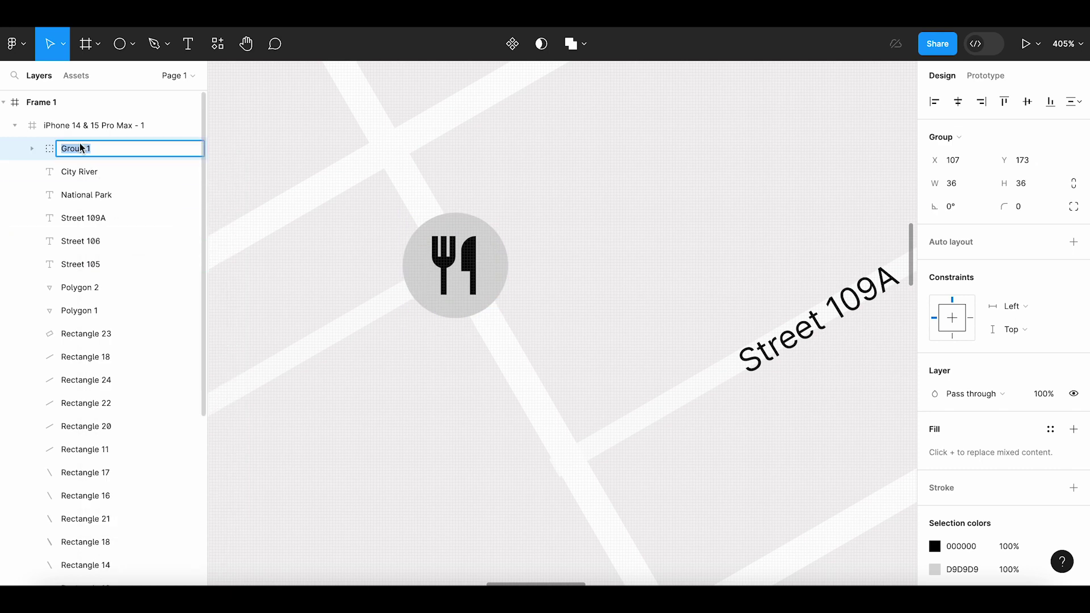
type("icon")
key("Return")
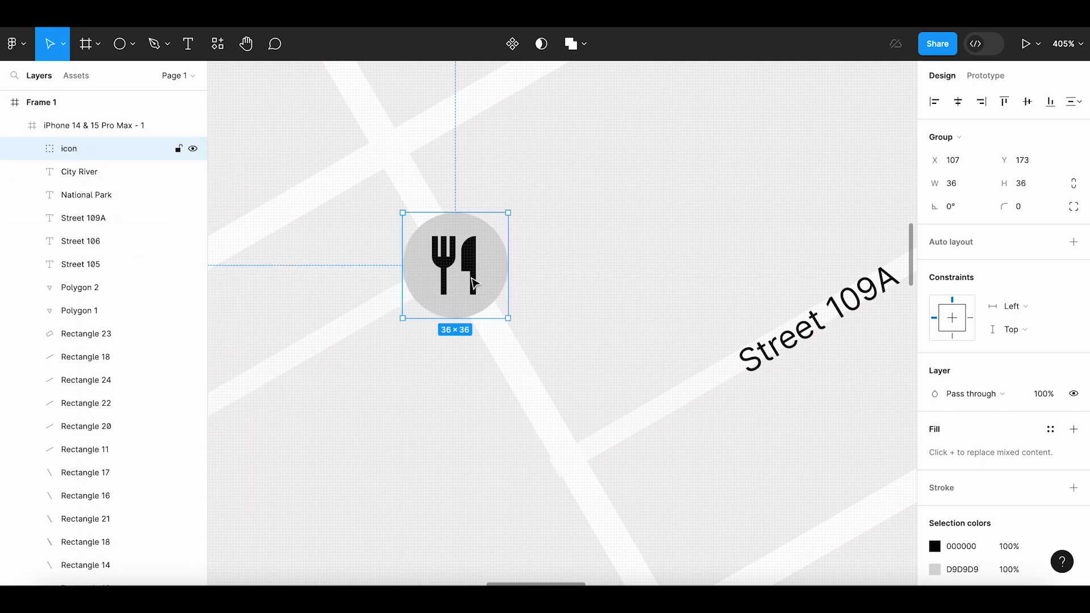
double_click(474, 282)
Fill the pin's grey circle with the red D8513F palette colour
left_click(502, 287)
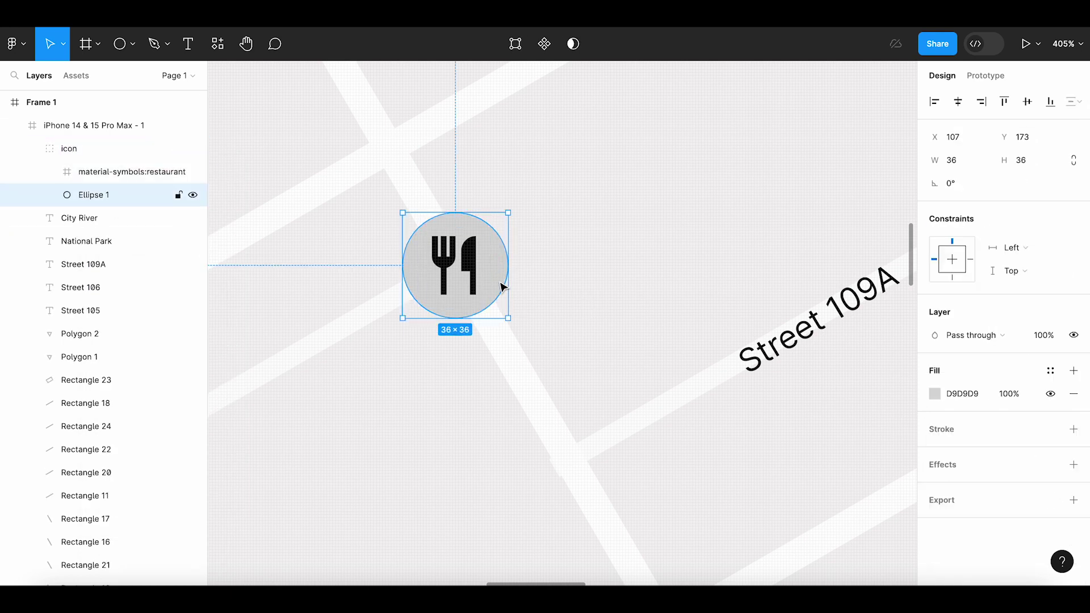
scroll(566, 322, "down", 5)
left_click(934, 394)
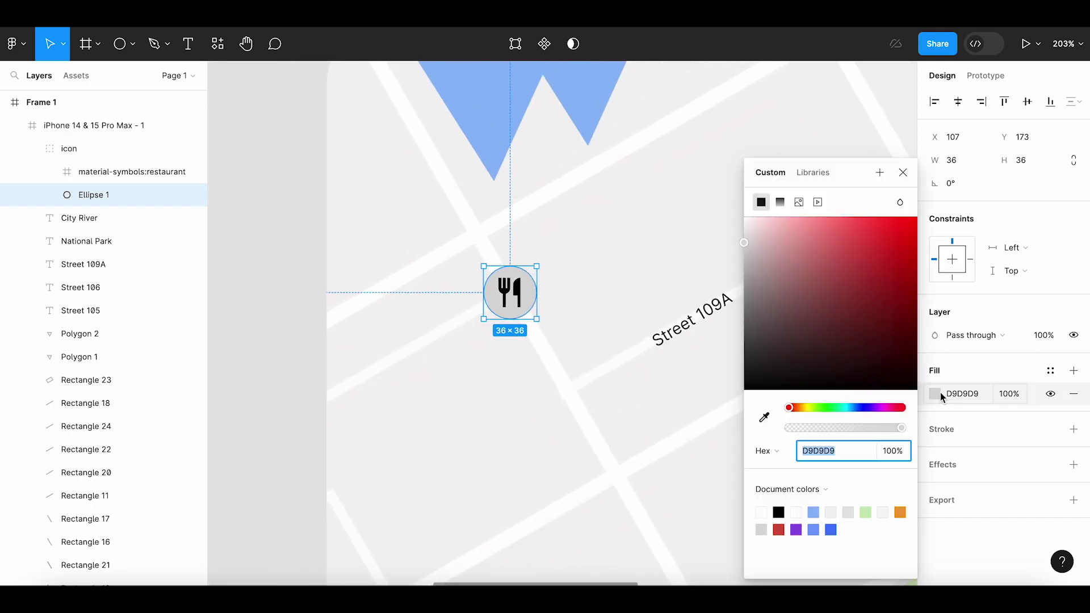
left_click(763, 419)
scroll(538, 389, "down", 3)
scroll(547, 122, "up", 5)
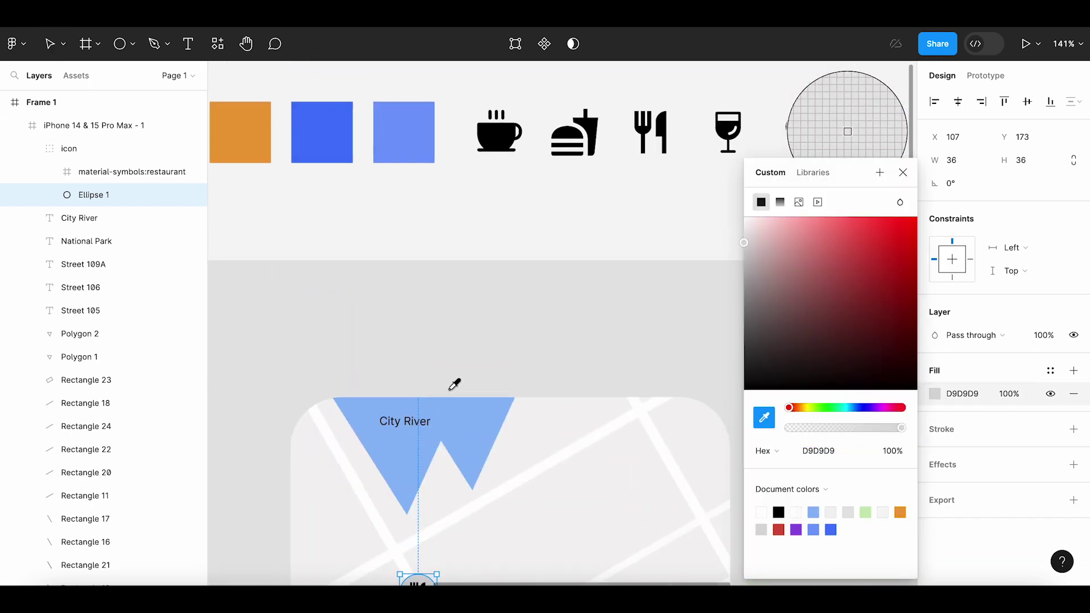
scroll(448, 300, "left", 3)
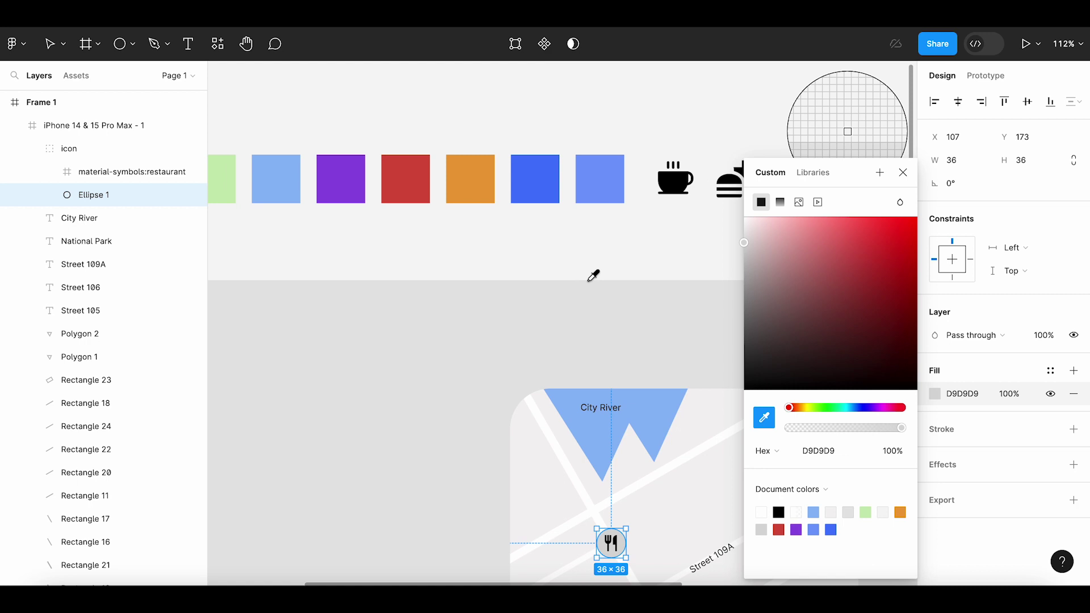
left_click(418, 182)
left_click(468, 227)
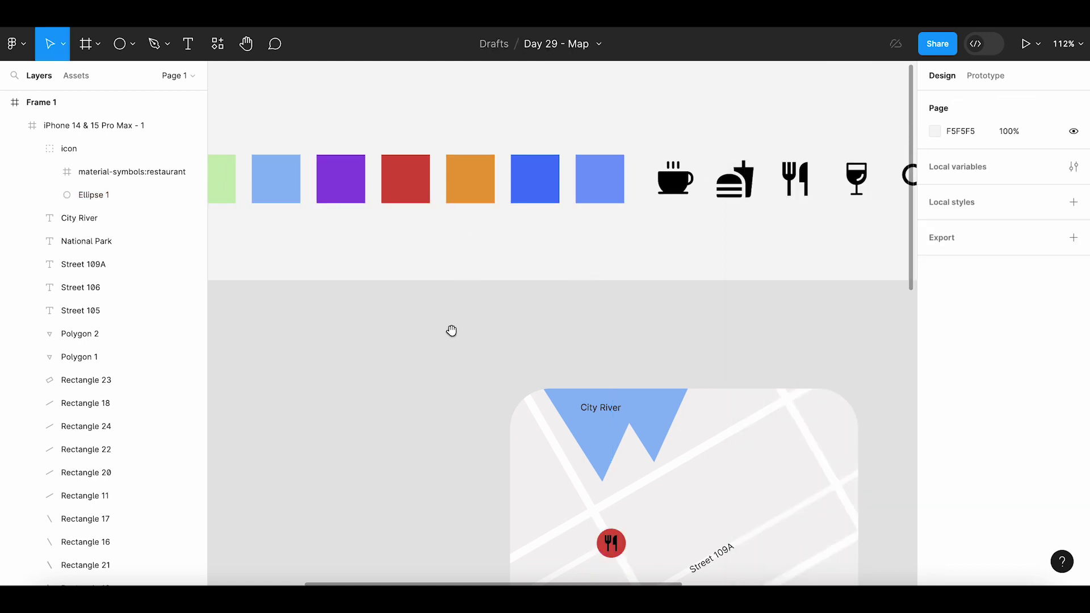
scroll(451, 330, "down", 3)
scroll(496, 316, "up", 2)
scroll(513, 308, "up", 2)
Make the restaurant symbol inside the pin white (FFFFFF)
left_click(526, 247)
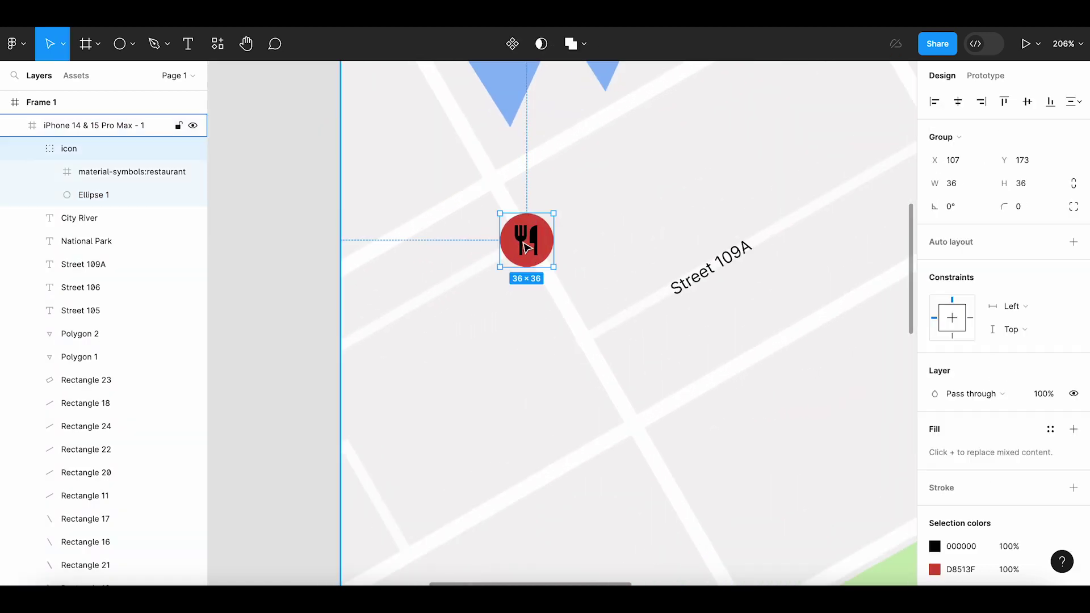
double_click(526, 247)
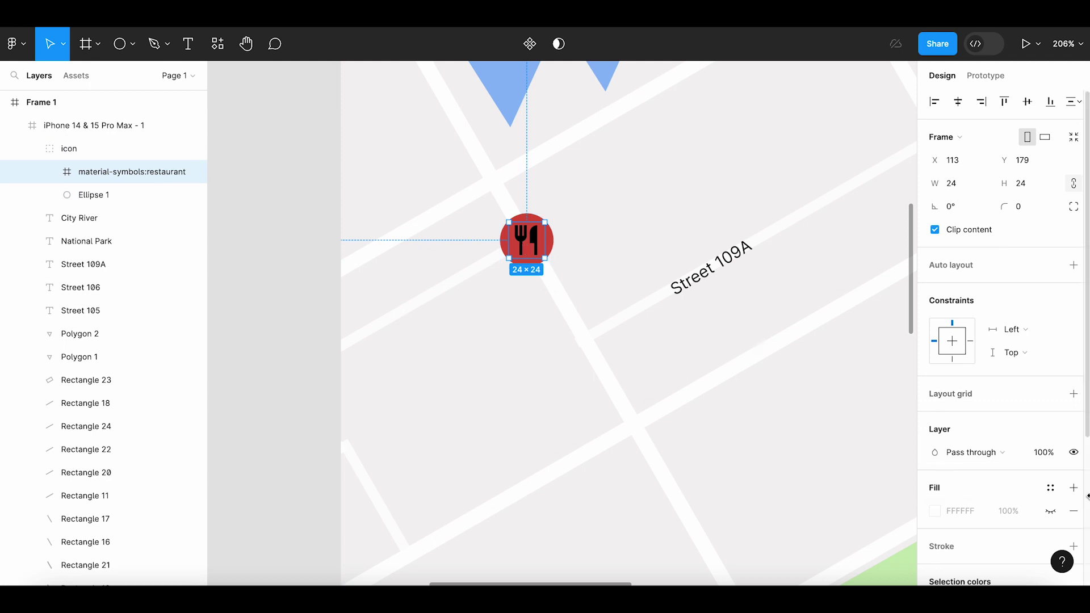
scroll(1087, 501, "down", 4)
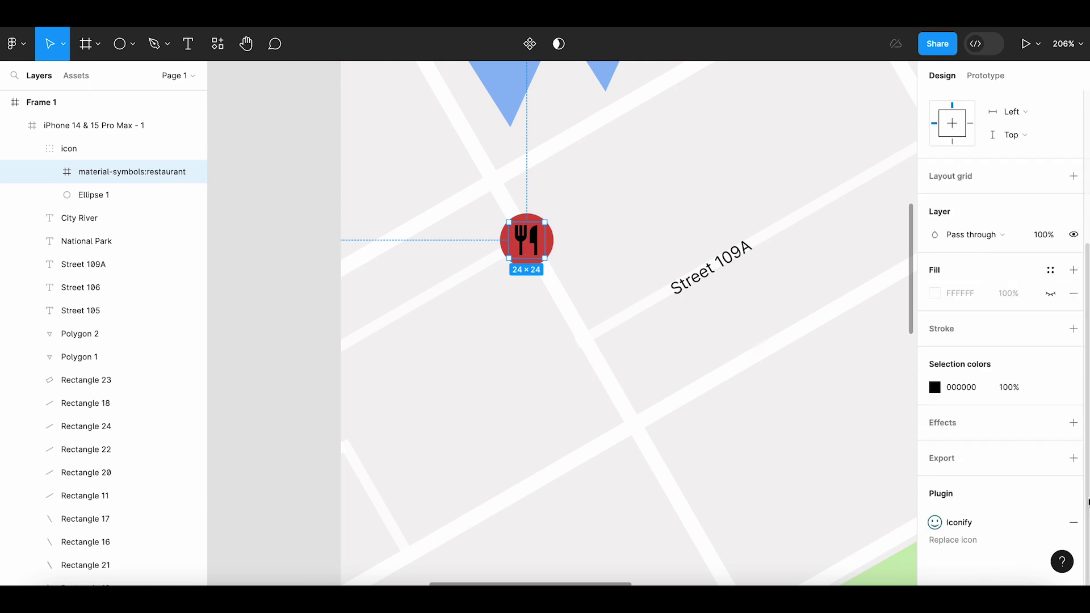
left_click(934, 387)
type("FFFFFF")
key("Return")
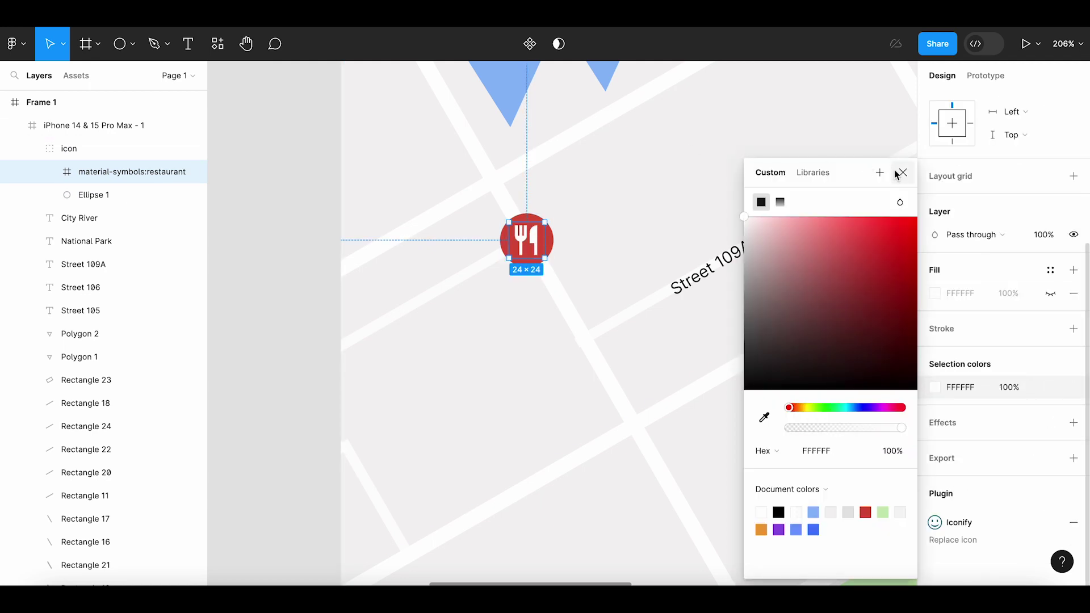
left_click(897, 172)
left_click(570, 312)
Duplicate the restaurant pin and drag the copy further down the map
left_click(539, 325)
scroll(540, 318, "down", 3, "ctrl")
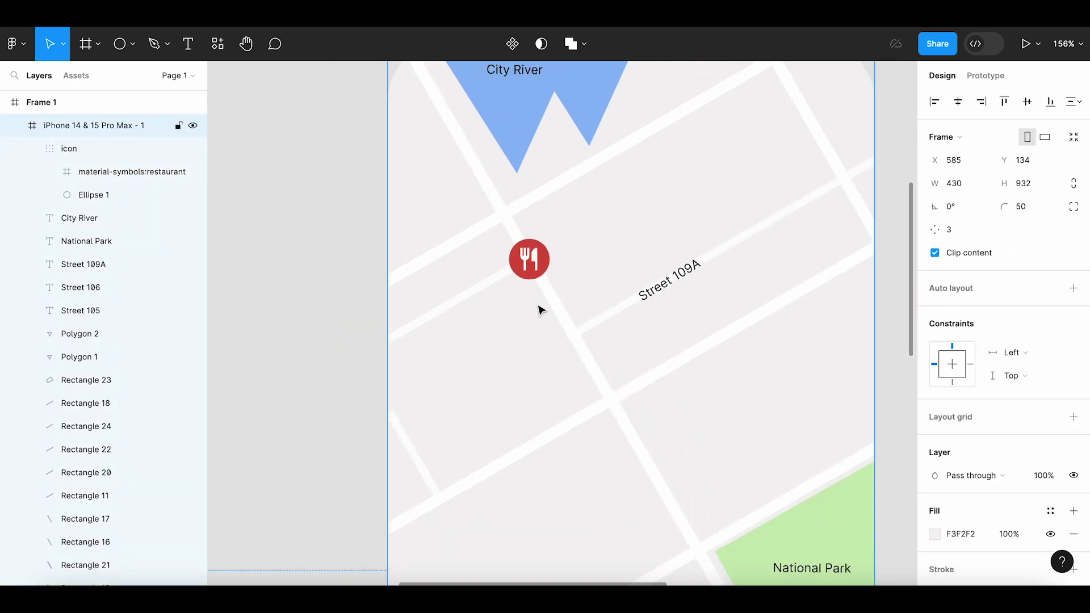
left_click(540, 274)
scroll(541, 275, "down", 3, "ctrl")
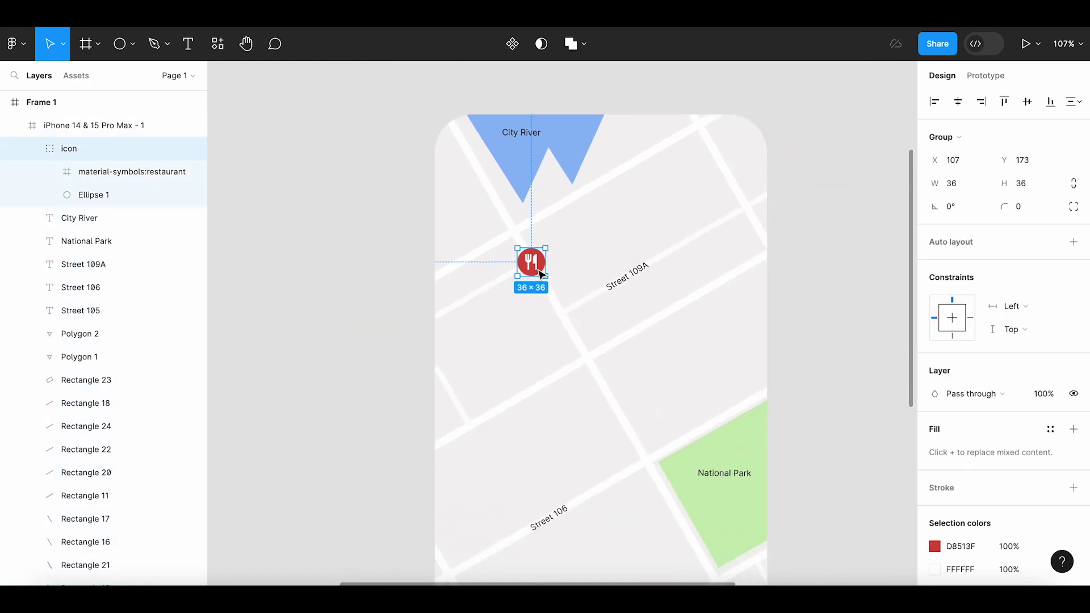
key("ctrl+d")
left_click_drag(540, 274, 578, 381)
Copy the wine-glass symbol from the icon set
scroll(577, 381, "down", 3, "ctrl")
left_click(540, 287)
scroll(540, 289, "down", 2, "ctrl")
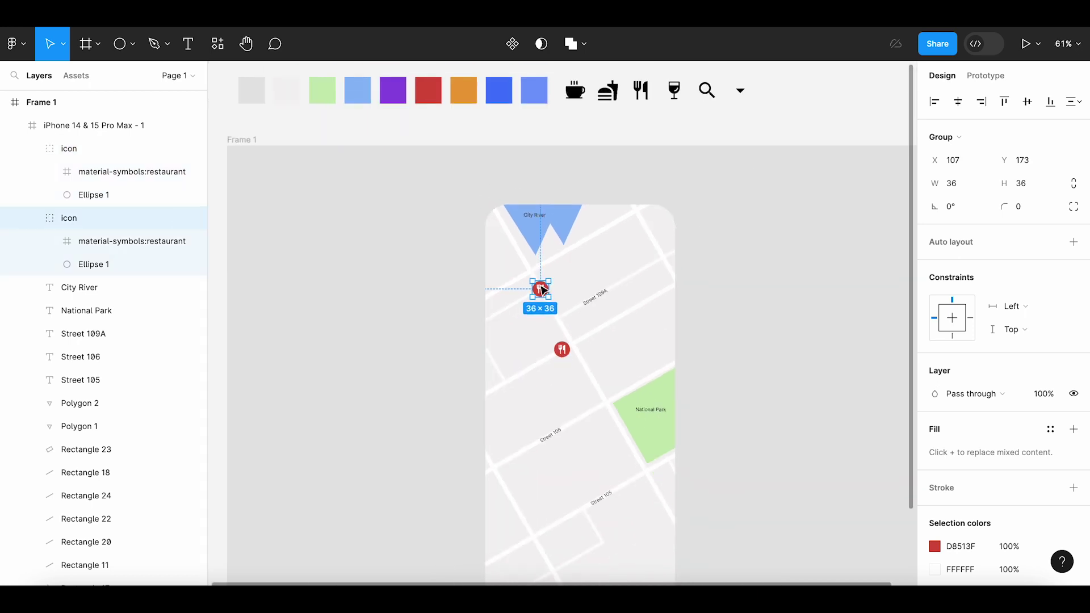
left_click(503, 132)
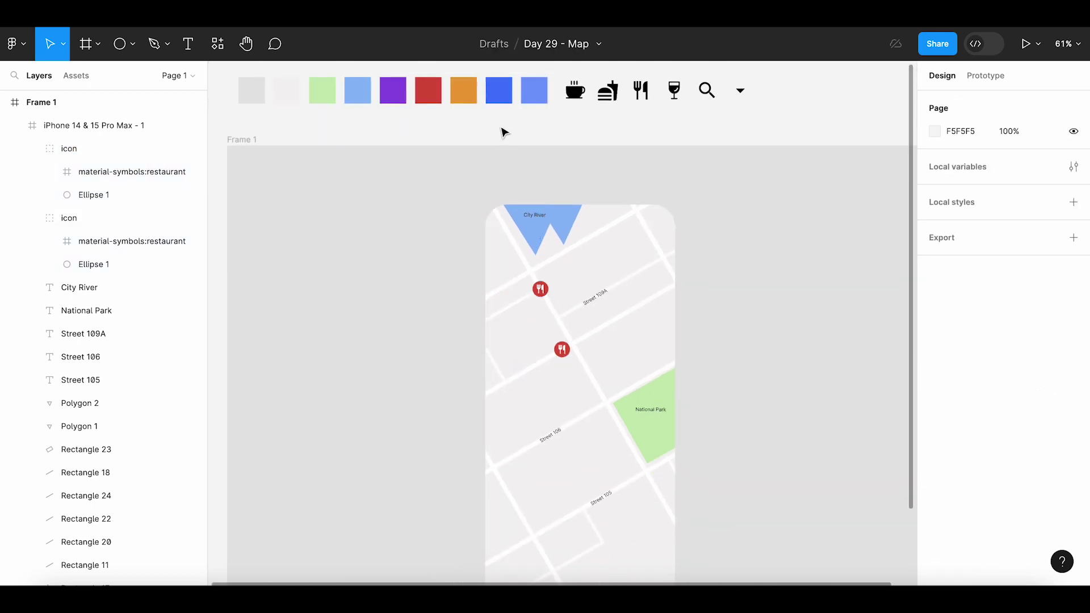
double_click(678, 93)
Replace the lower pin's restaurant symbol with the wine glass, sized 24×24
left_click(622, 316)
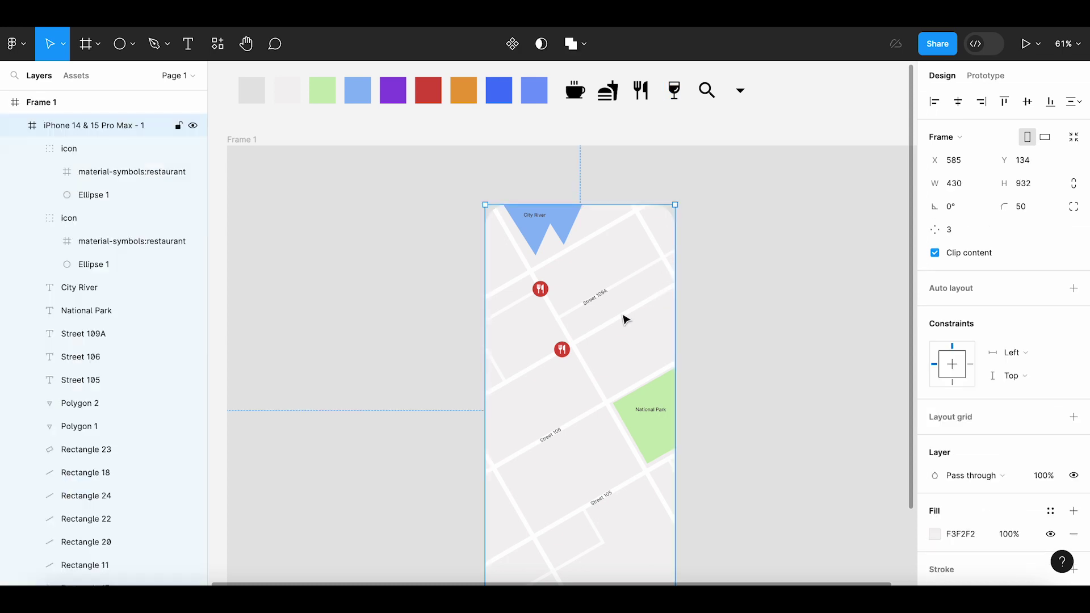
scroll(567, 352, "up", 3)
scroll(551, 384, "up", 3)
double_click(571, 315)
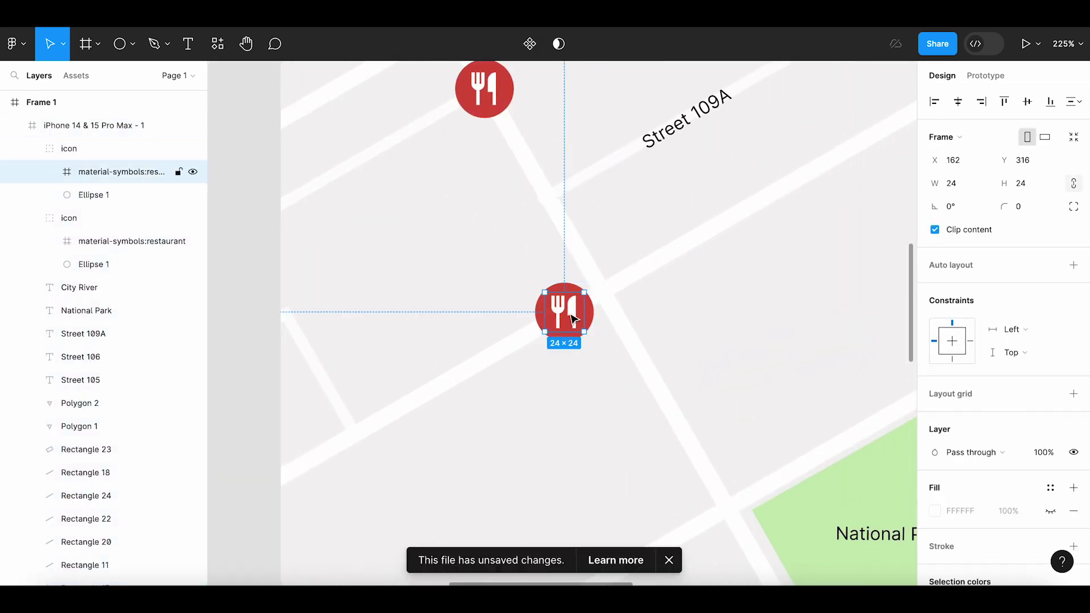
right_click(560, 305)
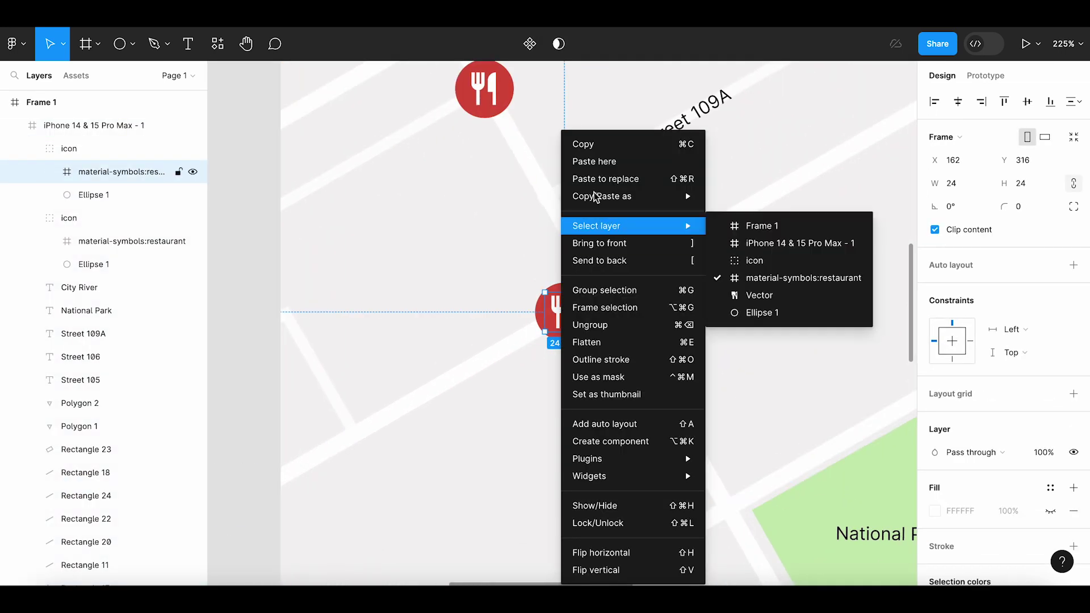
left_click(610, 177)
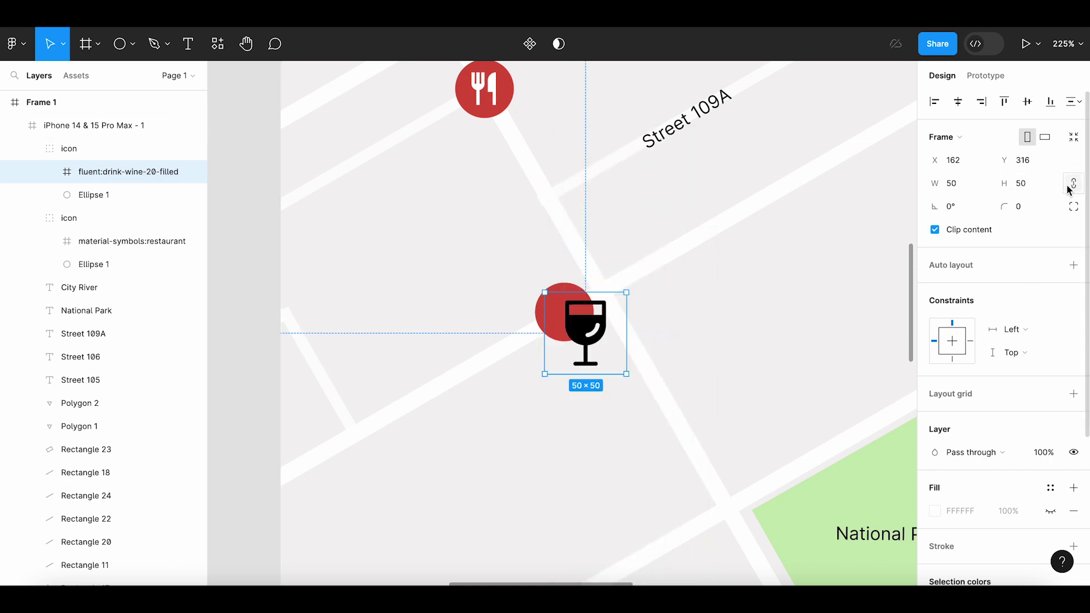
left_click(958, 183)
type("24")
key("Return")
left_click(628, 319)
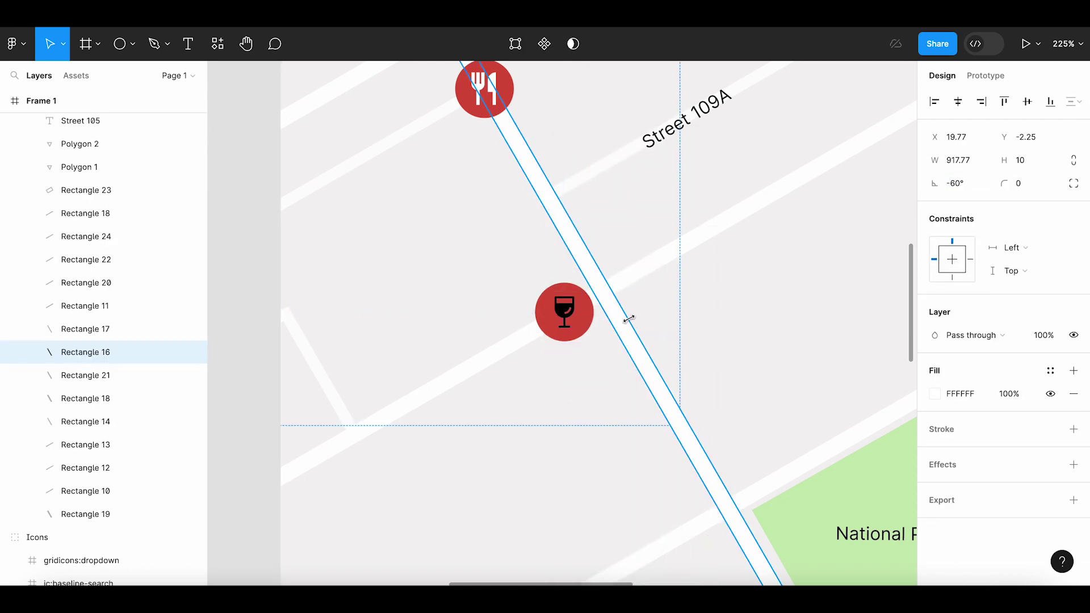
Make the wine-glass symbol white
scroll(628, 315, "down", 2)
scroll(616, 204, "down", 2)
scroll(618, 275, "up", 2)
scroll(604, 307, "up", 1)
left_click(604, 307)
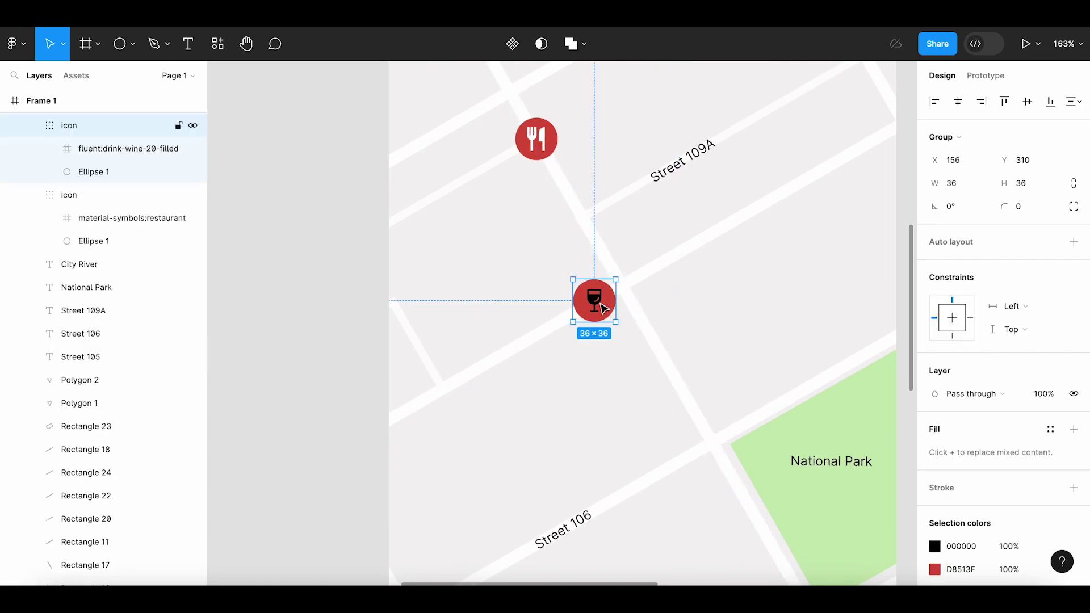
double_click(603, 308)
scroll(1078, 499, "down", 3)
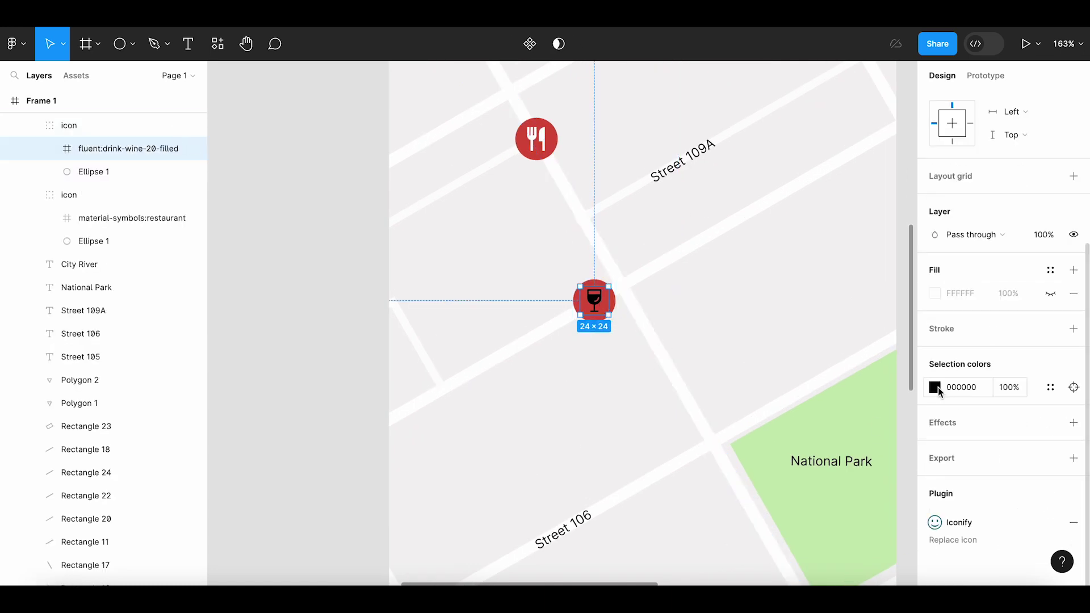
left_click(935, 388)
left_click(903, 172)
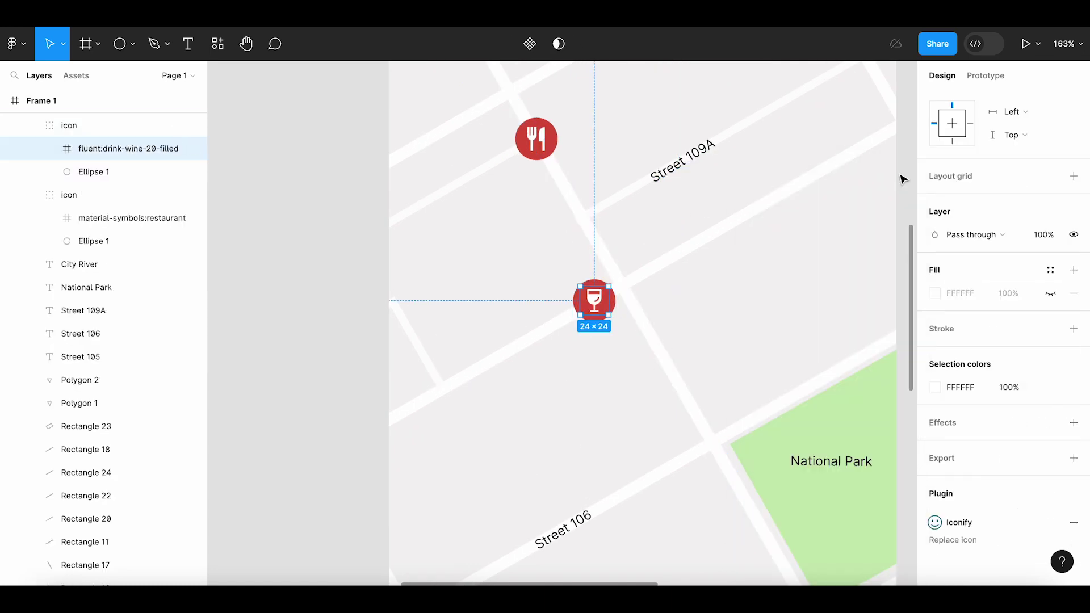
left_click(668, 328)
Fill the lower pin's circle with the purple swatch colour
left_click(612, 310)
scroll(612, 310, "down", 5)
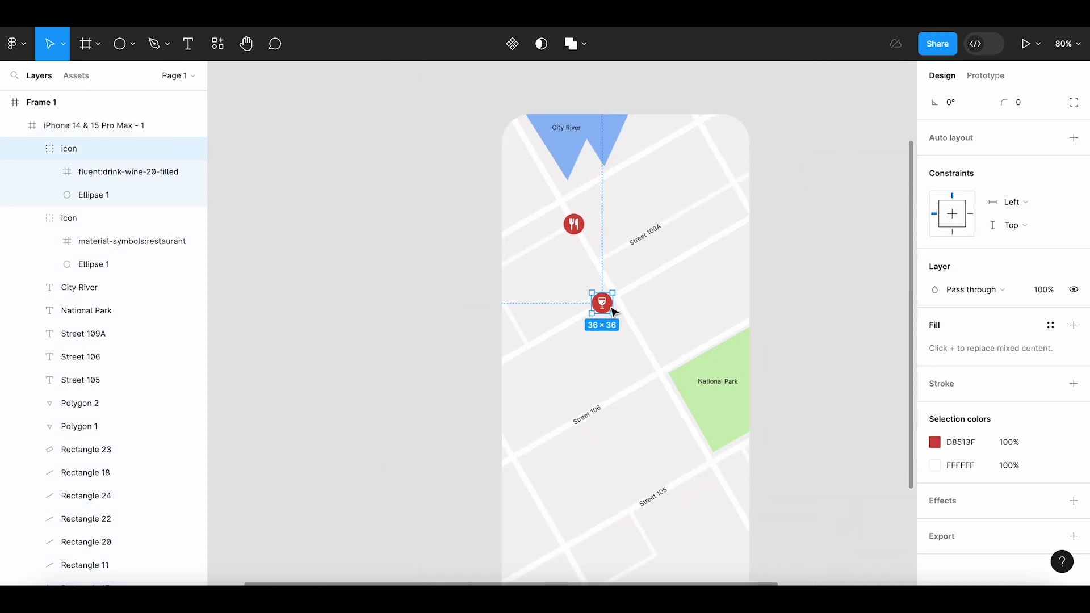
scroll(573, 178, "up", 2)
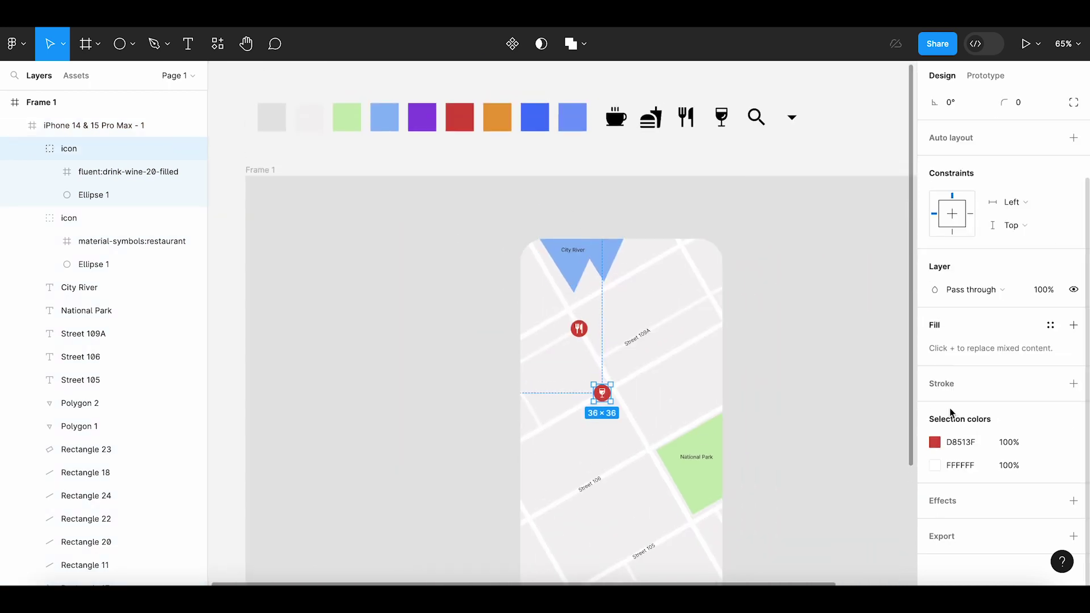
left_click(935, 442)
left_click(764, 417)
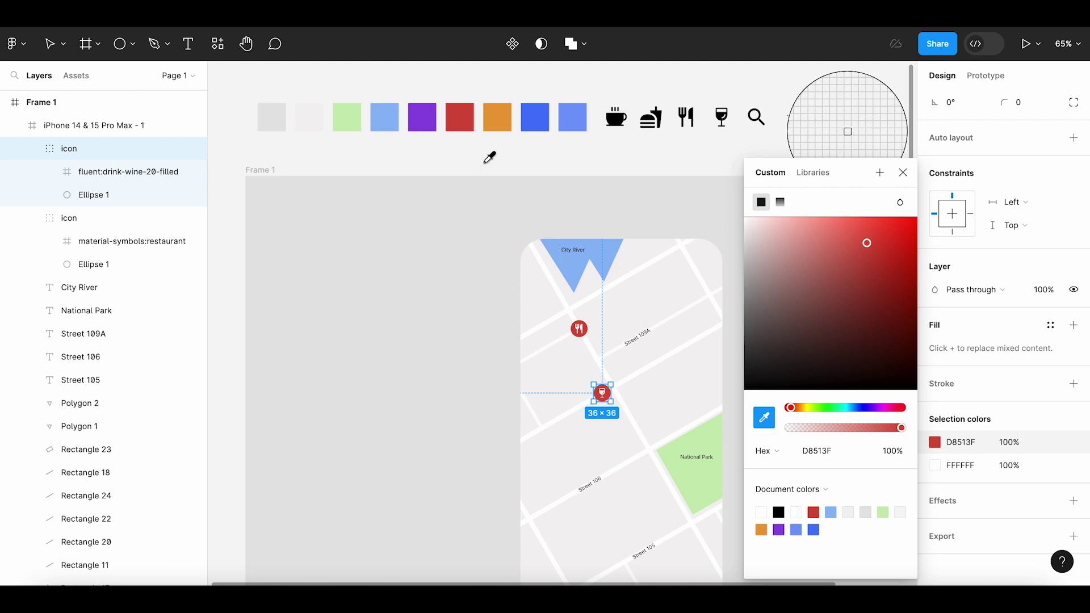
left_click(429, 117)
Duplicate the purple wine-glass pin and place the copy beside National Park
left_click(444, 264)
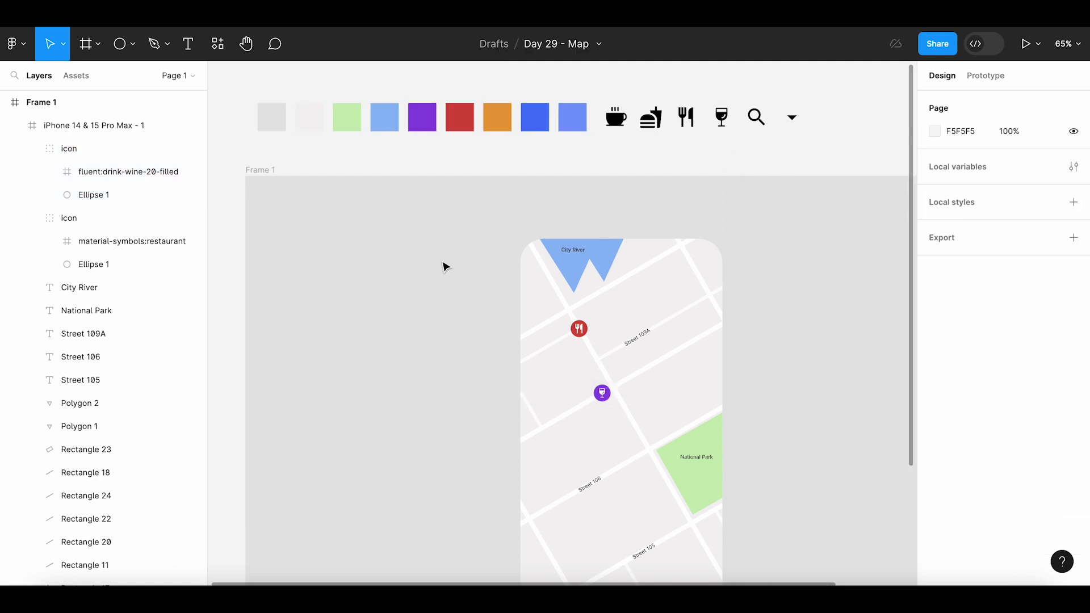
scroll(639, 416, "up", 5)
left_click_drag(625, 432, 625, 328)
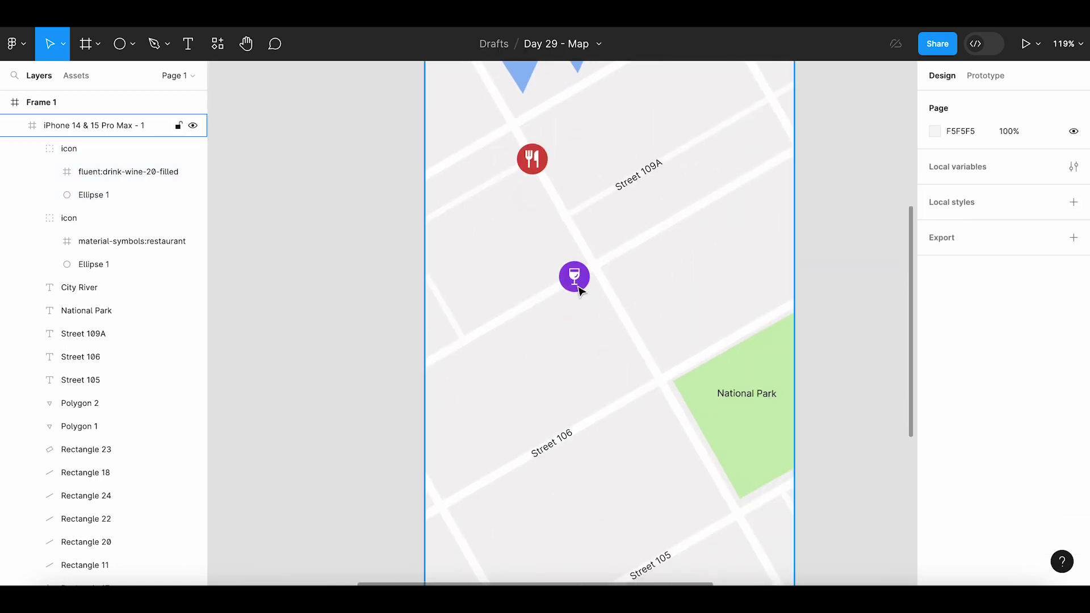
left_click(576, 287)
key("ctrl+d")
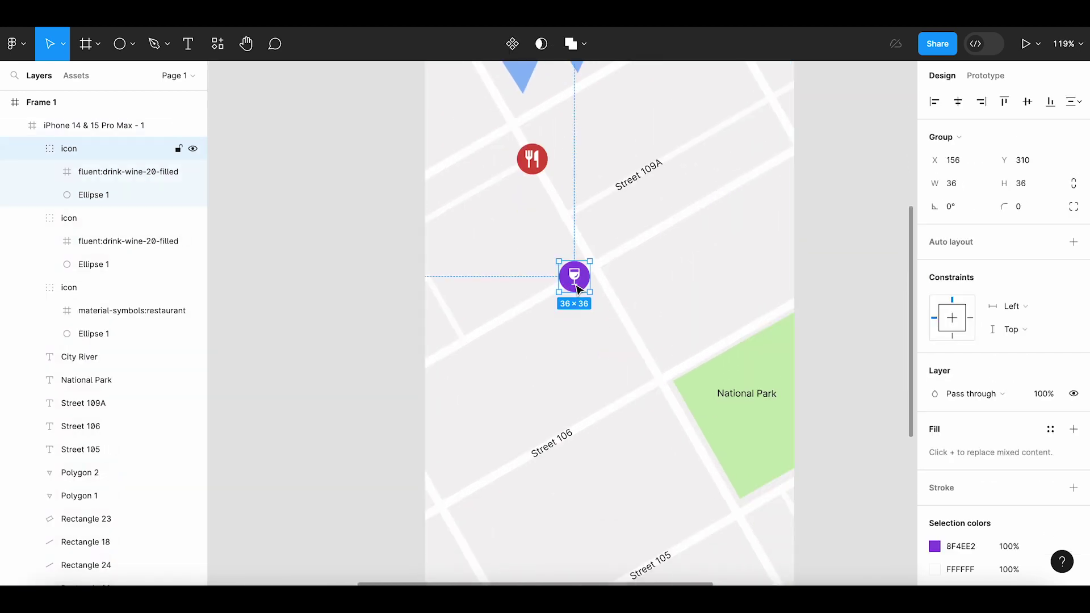
left_click_drag(576, 282, 659, 370)
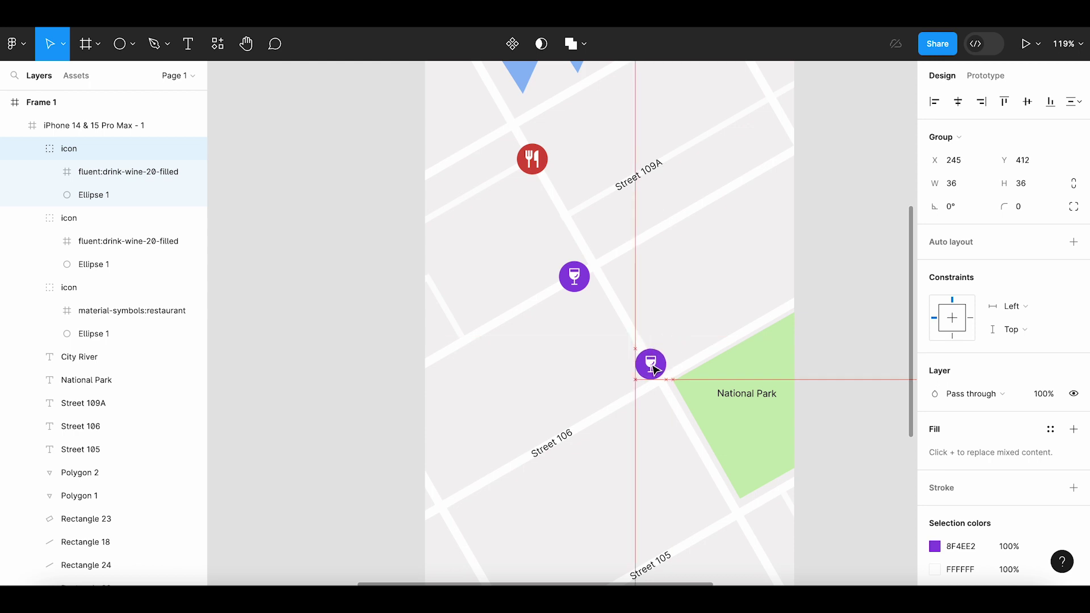
Recolour the copied pin's circle with the orange swatch colour sampled from the canvas
scroll(658, 371, "up", 3)
left_click(934, 546)
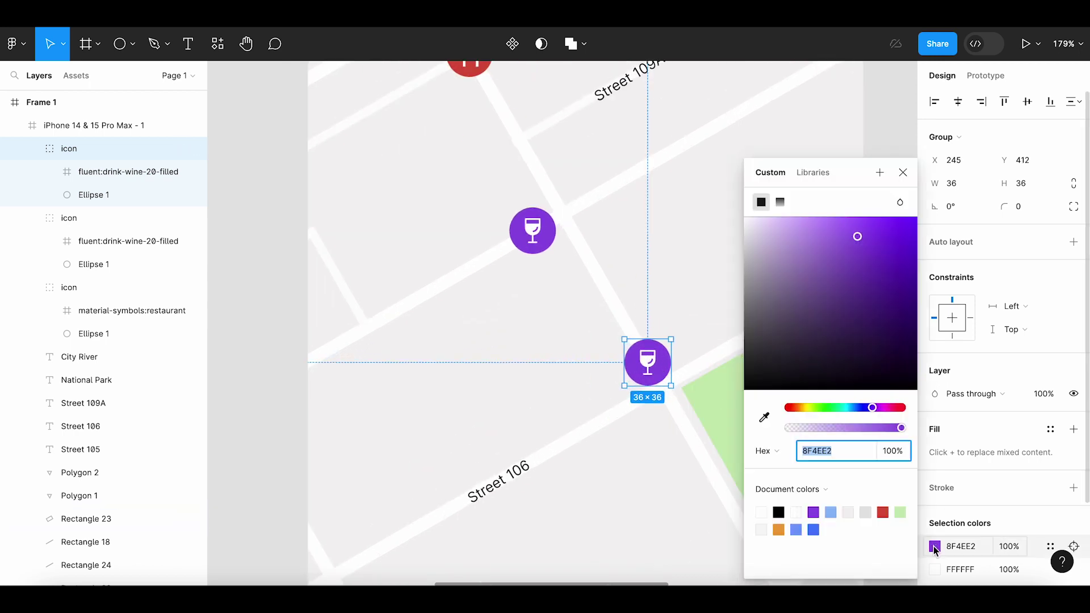
left_click(764, 417)
scroll(600, 465, "down", 3)
scroll(601, 462, "down", 2)
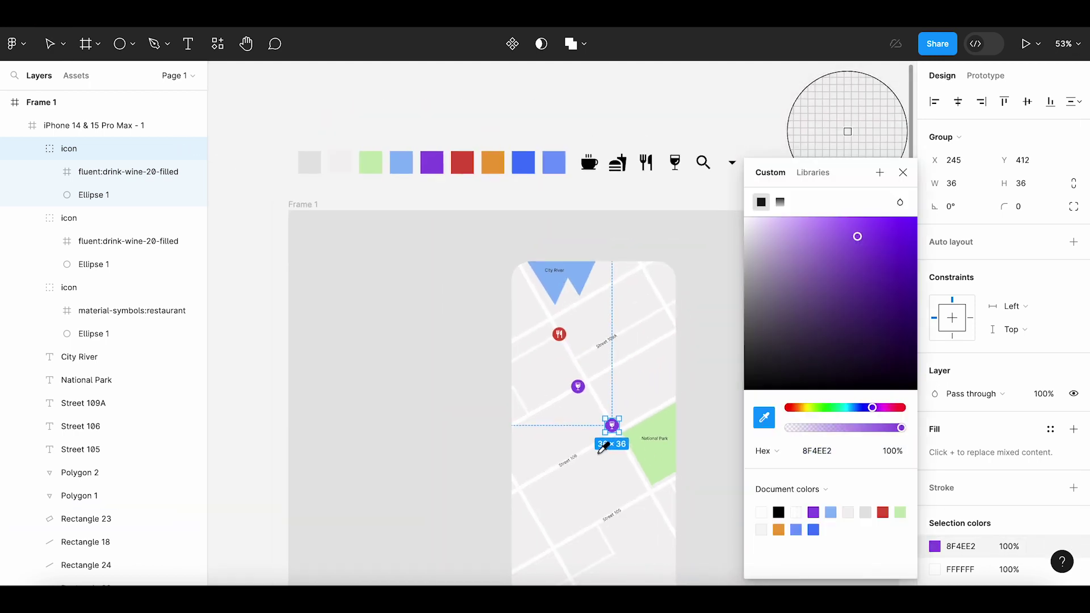
left_click(503, 159)
key("Escape")
Replace the orange pin's wine-glass symbol with the coffee cup from the icon set
scroll(632, 455, "up", 2)
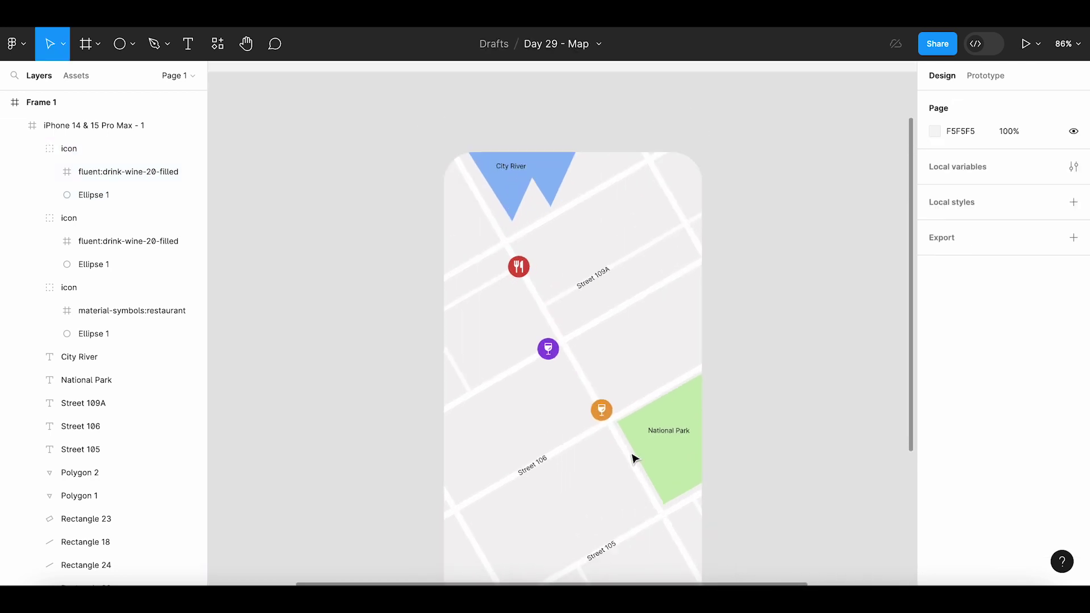
scroll(633, 455, "down", 2)
double_click(589, 142)
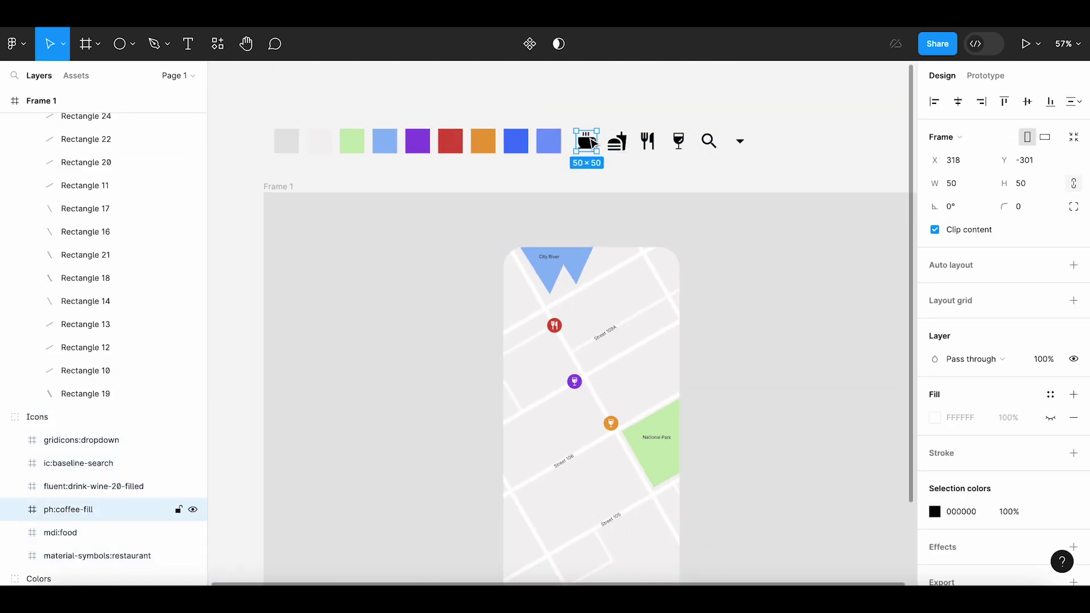
left_click(713, 387)
scroll(657, 270, "down", 2)
scroll(603, 323, "up", 3)
scroll(627, 327, "up", 3)
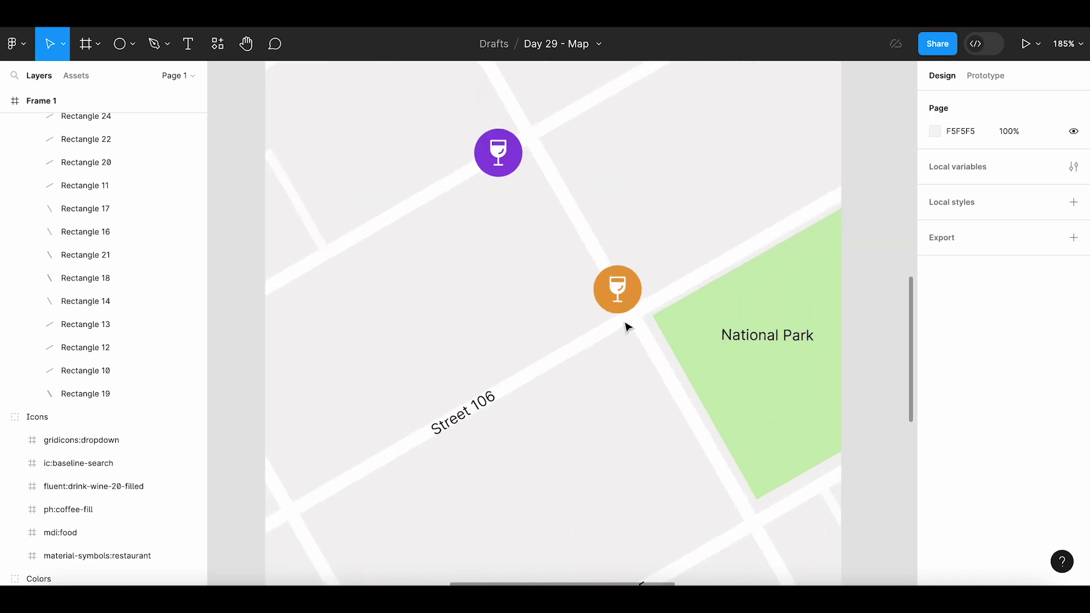
left_click(622, 301)
double_click(623, 301)
right_click(624, 301)
key("Escape")
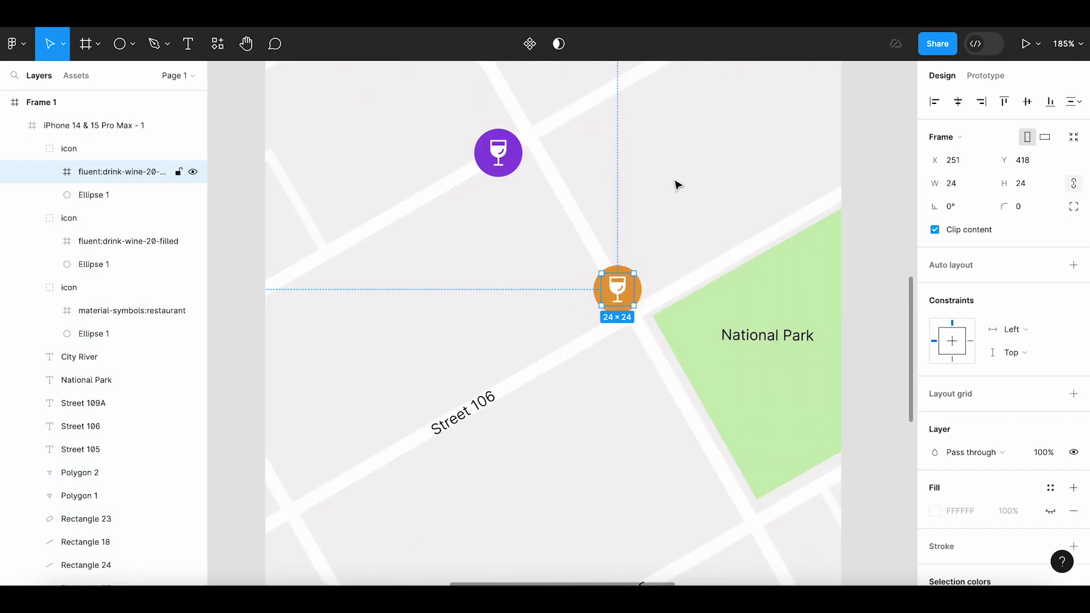
key("ctrl+shift+r")
Resize the coffee cup to 22×22 and nudge it to the pin's centre
left_click(954, 183)
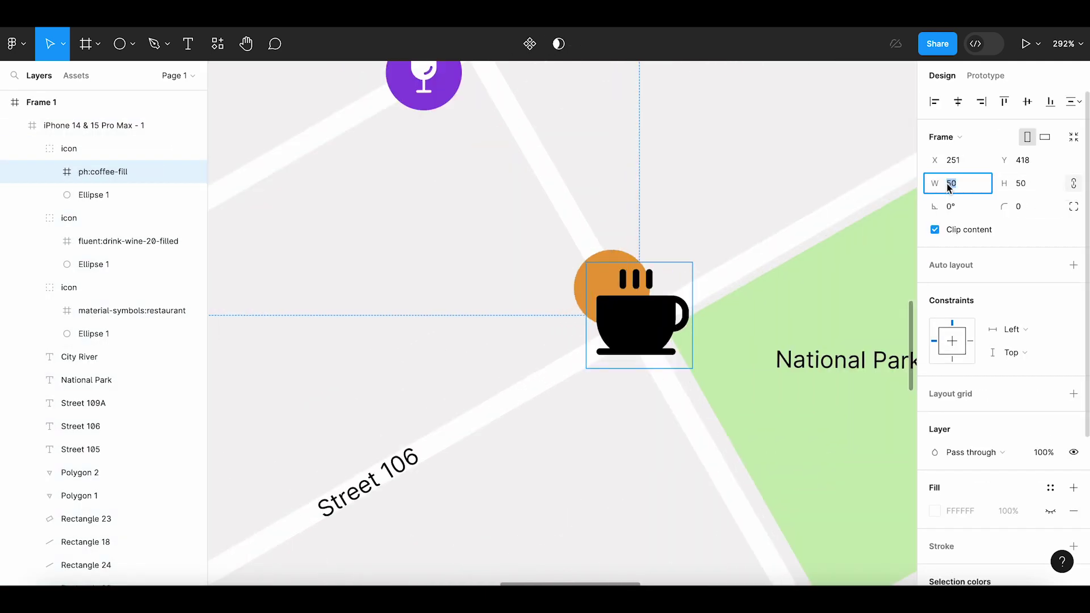
type("24")
key("Return")
scroll(620, 294, "up", 2)
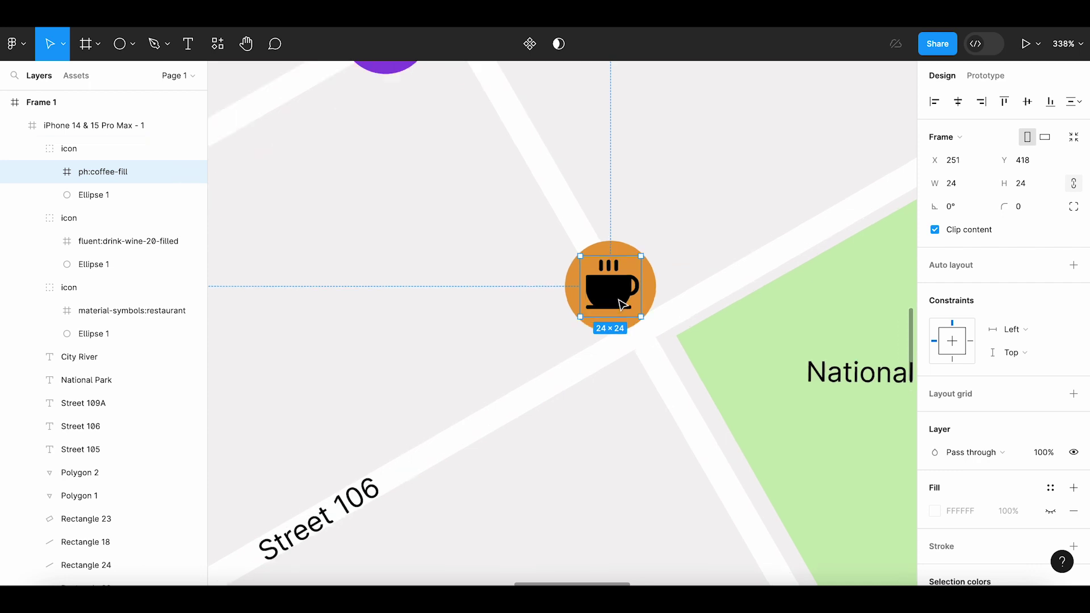
left_click(953, 182)
type("22")
key("Return")
left_click_drag(601, 292, 604, 294)
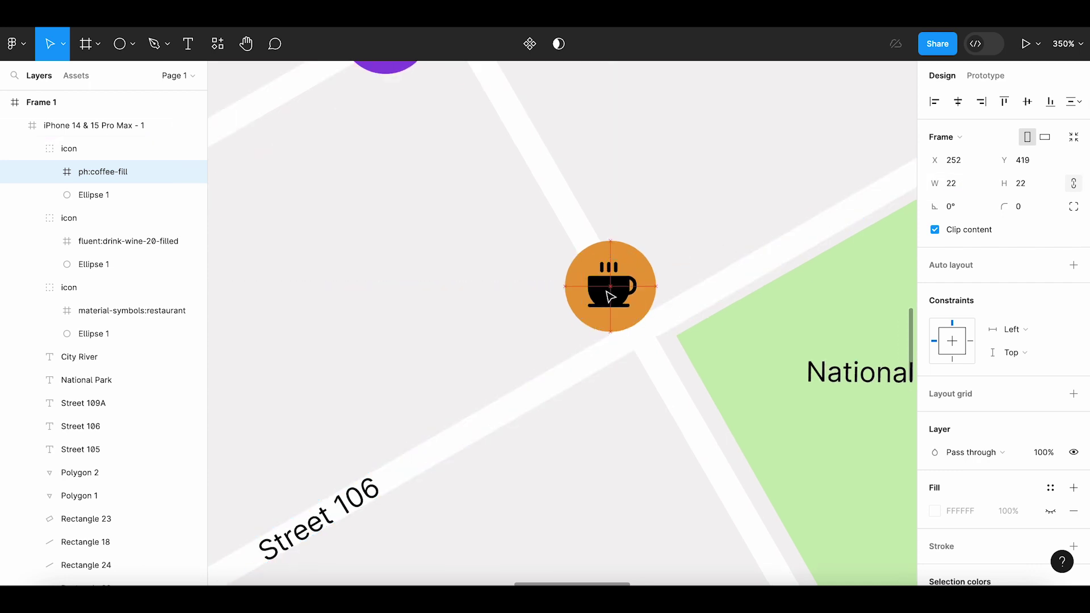
Change the coffee cup's colour from 000000 to white FFFFFF
scroll(1083, 500, "down", 4)
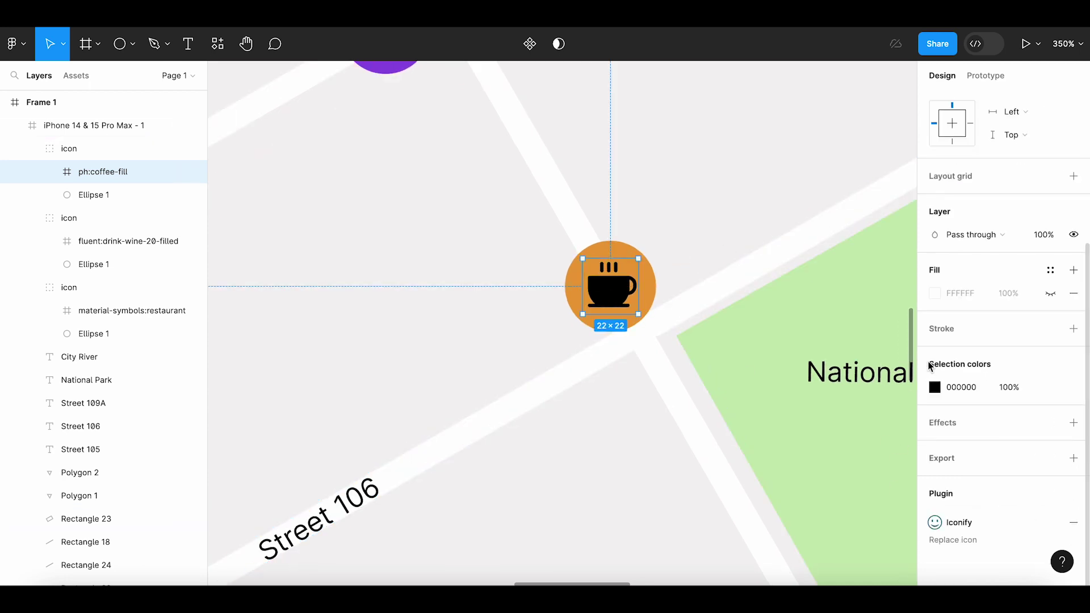
left_click(935, 387)
type("FFFFFF")
key("Return")
left_click(900, 170)
left_click(718, 224)
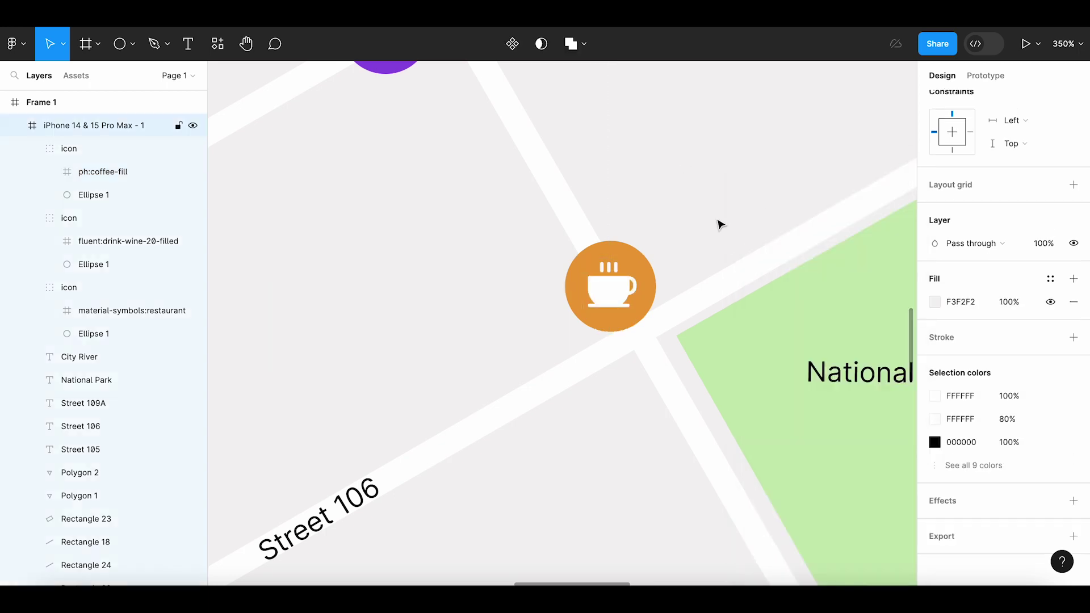
scroll(717, 224, "down", 5)
scroll(718, 224, "down", 5)
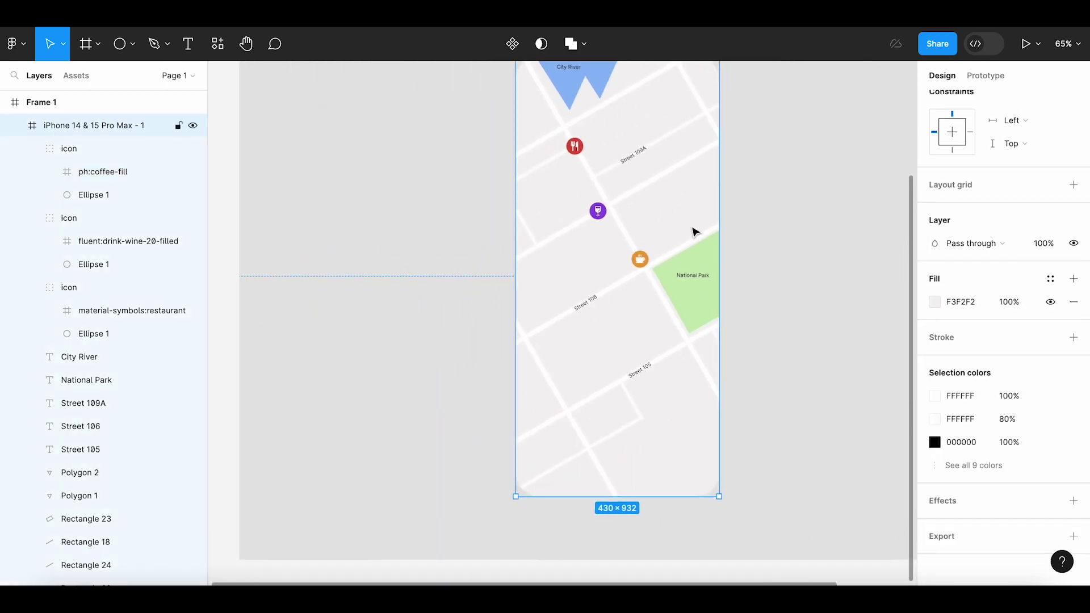
Duplicate the red restaurant pin and place copies across the map
left_click_drag(693, 232, 682, 266)
left_click(574, 190)
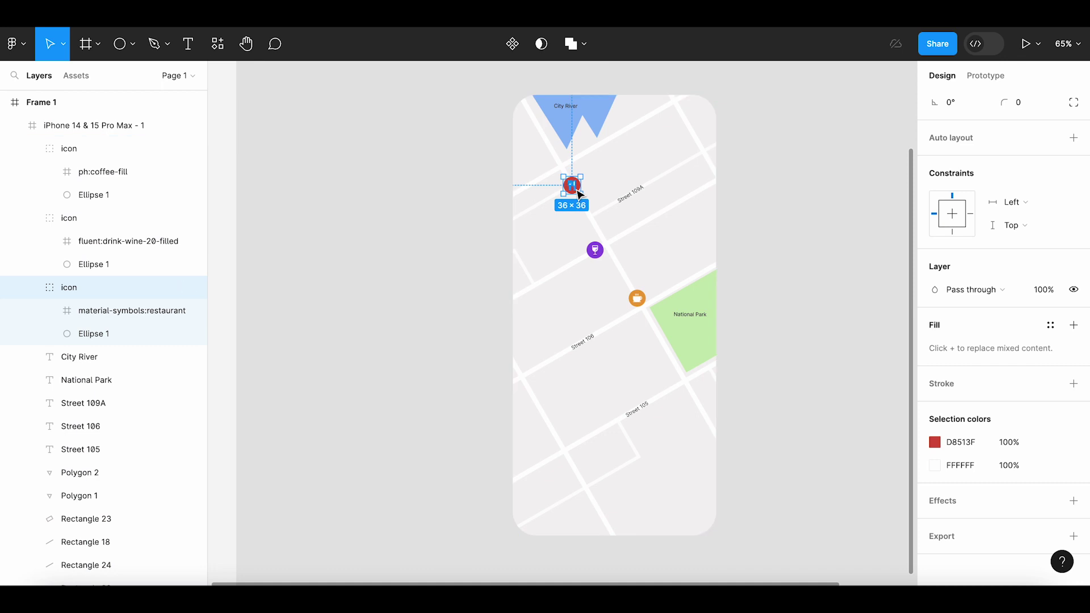
key("ctrl+d")
mouse_move(579, 192)
left_mouse_down()
mouse_move(704, 203)
mouse_move(675, 401)
mouse_move(601, 518)
left_mouse_up()
key("ctrl+d")
key("ctrl+d")
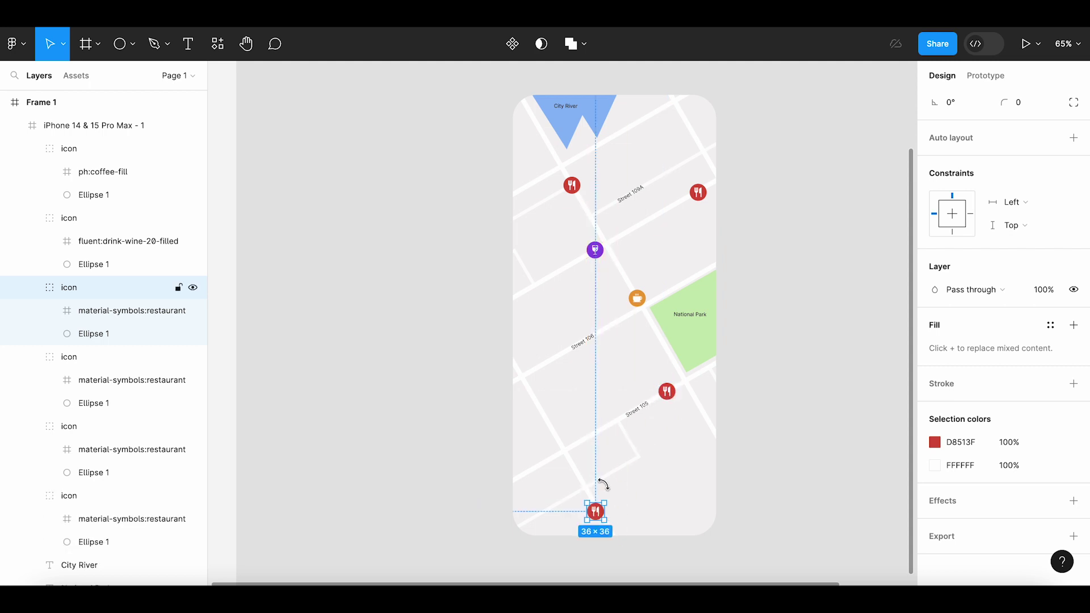
Duplicate the orange coffee pin, placing copies near City River and the lower left
left_click(637, 298)
key("ctrl+d")
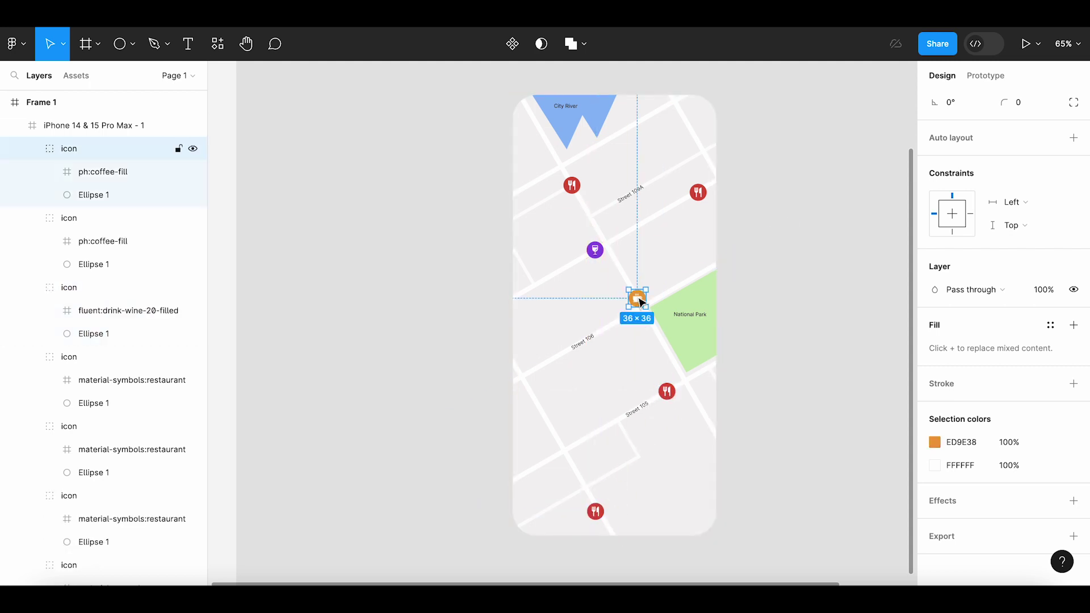
mouse_move(639, 301)
left_mouse_down()
mouse_move(653, 122)
mouse_move(528, 381)
left_mouse_up()
key("ctrl+d")
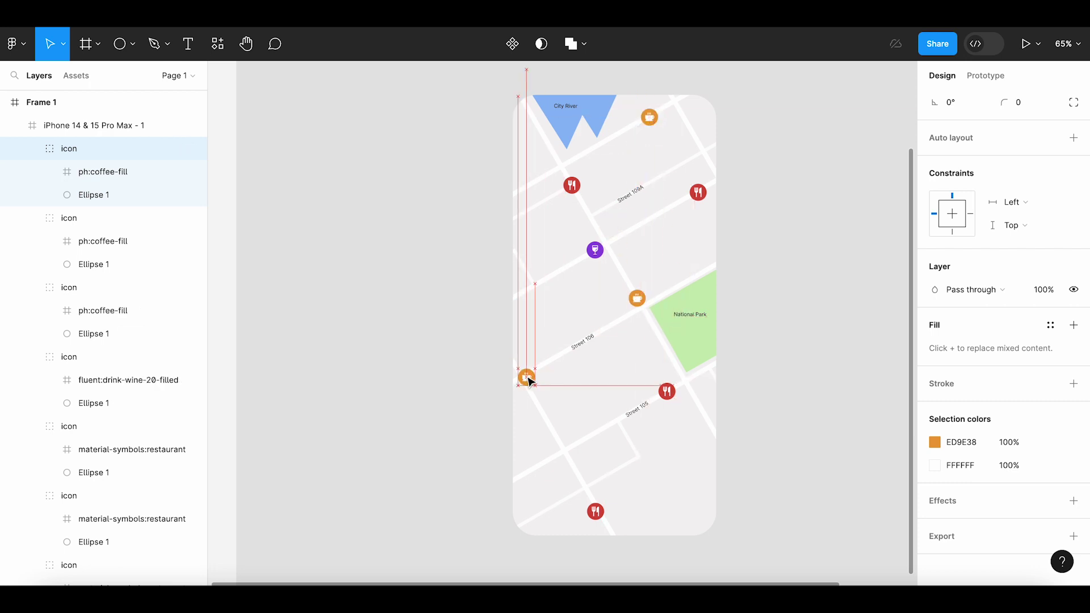
mouse_move(529, 381)
left_mouse_down()
mouse_move(559, 442)
mouse_move(532, 279)
left_mouse_up()
key("ctrl+d")
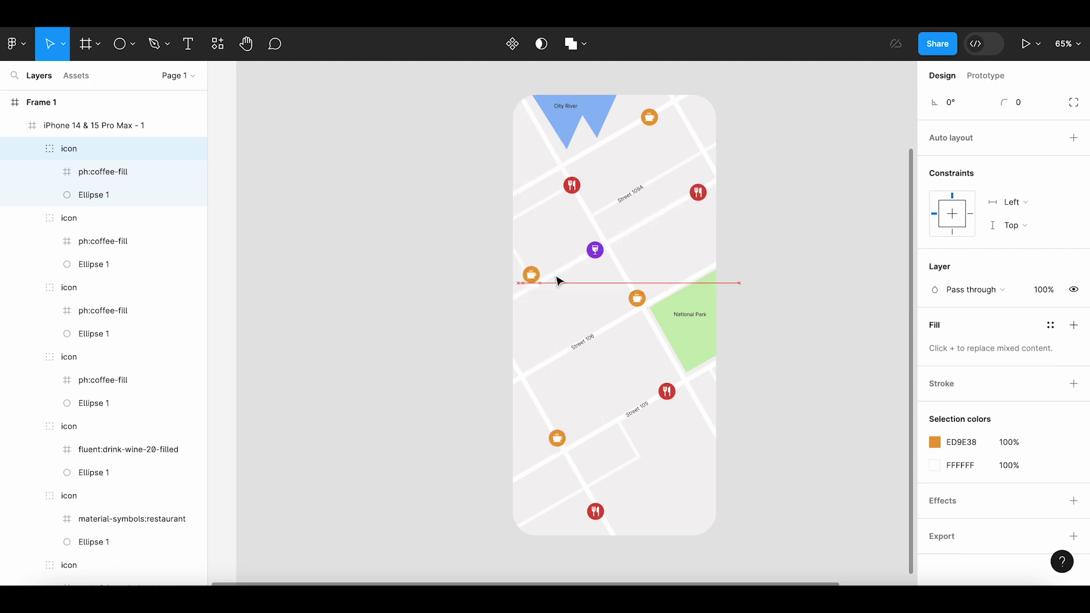
Place purple wine pin copies at the park's edge, bottom right and left edge
left_click(594, 252)
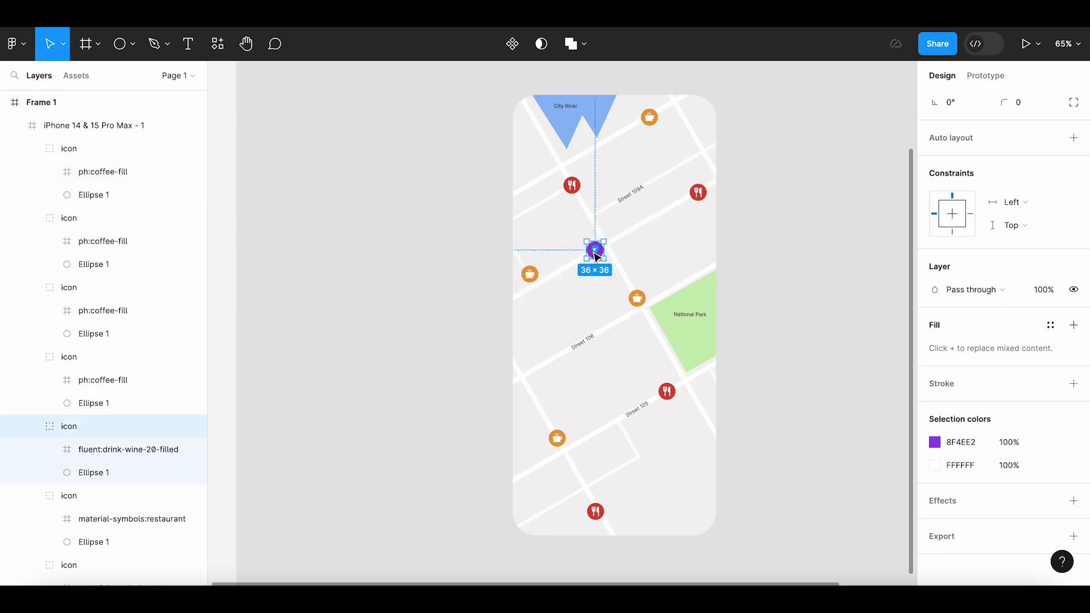
left_click_drag(596, 256, 700, 284)
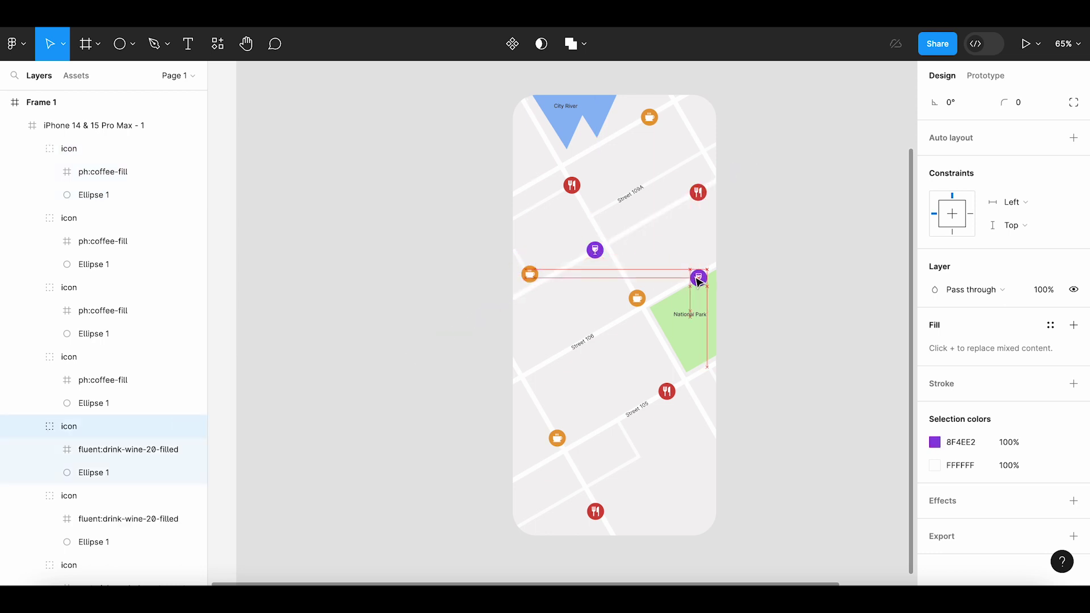
left_click(603, 252)
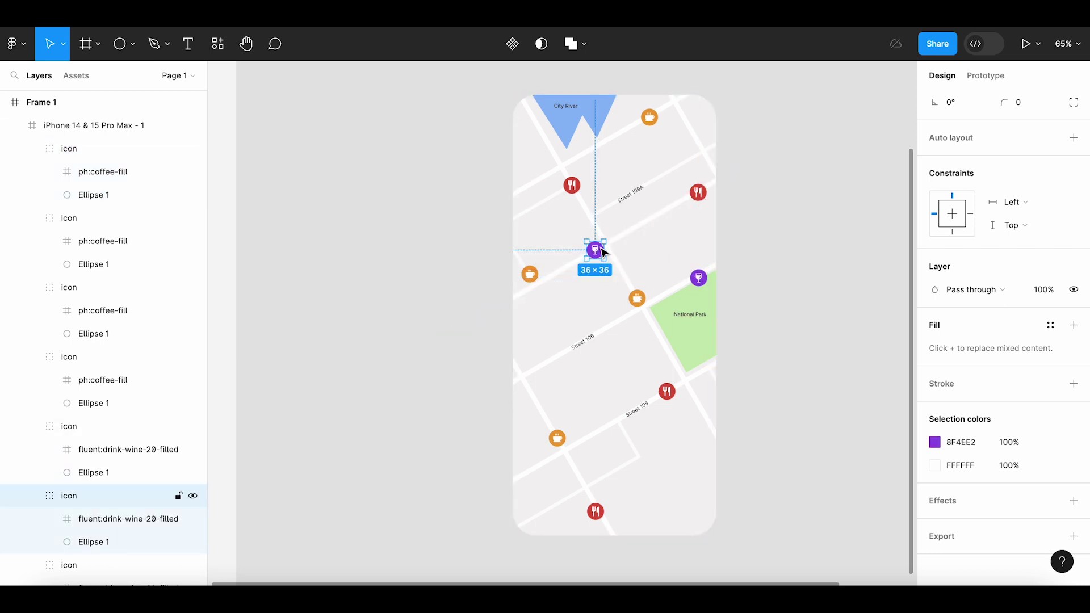
left_click_drag(602, 252, 629, 424)
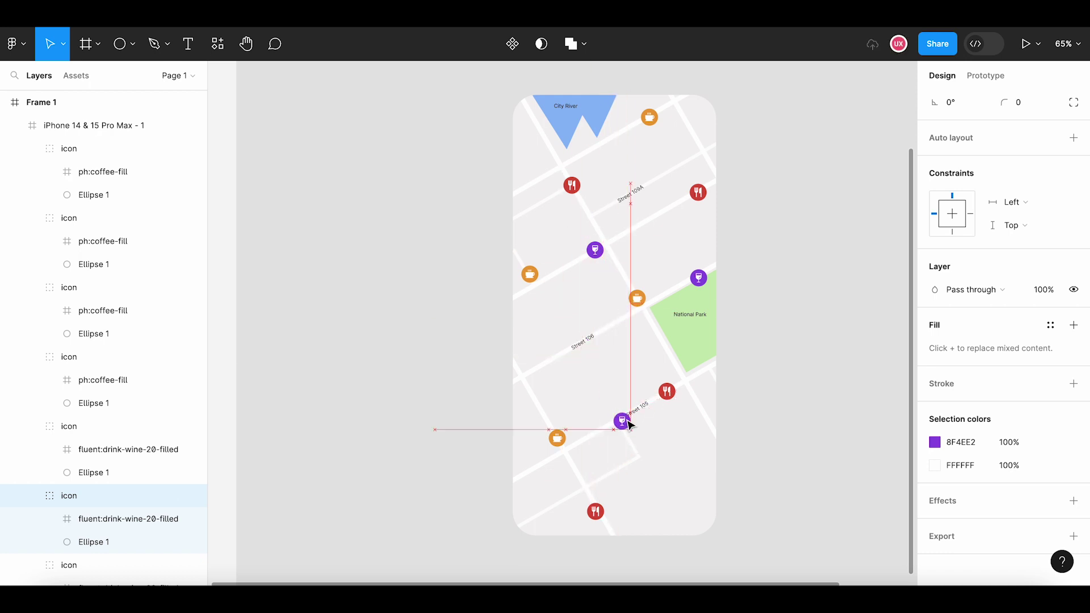
mouse_move(629, 424)
left_mouse_down()
mouse_move(642, 458)
mouse_move(686, 495)
left_mouse_up()
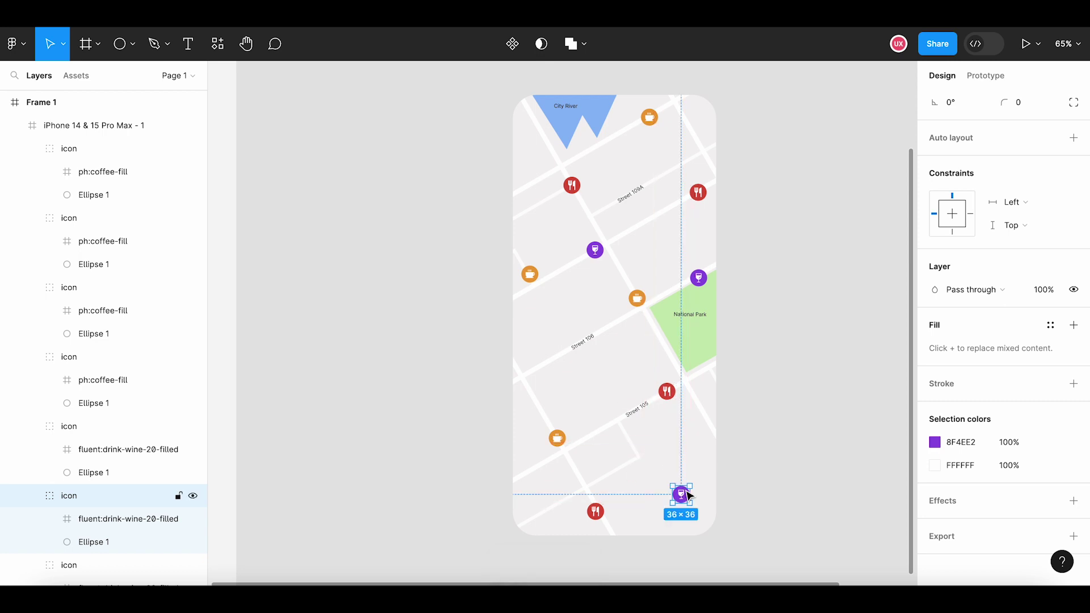
mouse_move(684, 497)
left_mouse_down()
mouse_move(556, 356)
mouse_move(623, 243)
mouse_move(582, 343)
mouse_move(532, 374)
left_mouse_up()
Move the lower-left coffee pin to sit beside Street 105
left_click(557, 437)
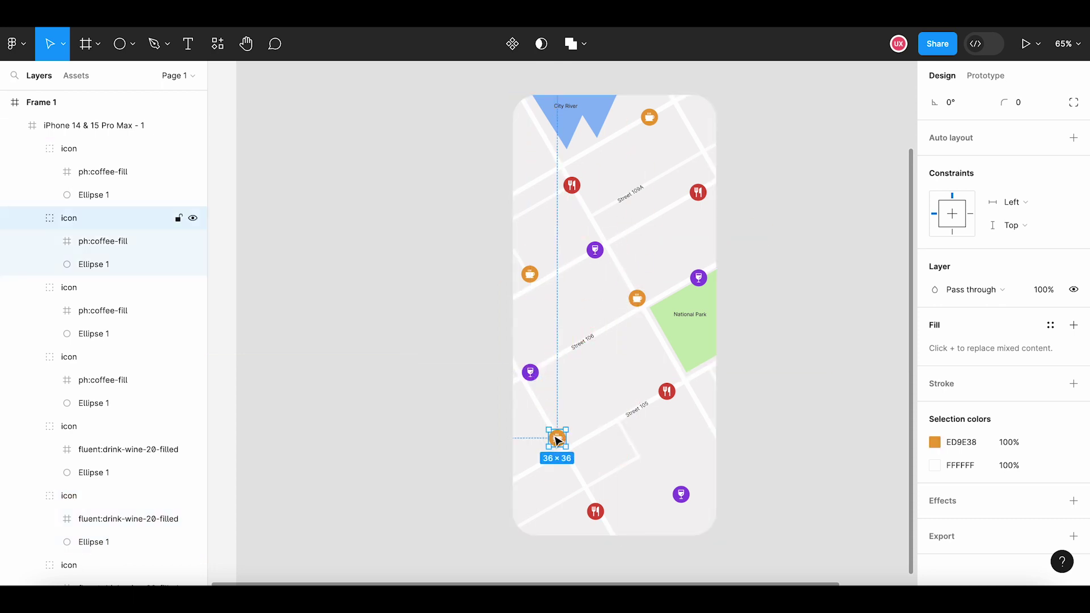
mouse_move(560, 441)
left_mouse_down()
mouse_move(551, 465)
mouse_move(573, 463)
mouse_move(547, 464)
left_mouse_up()
left_click(585, 402)
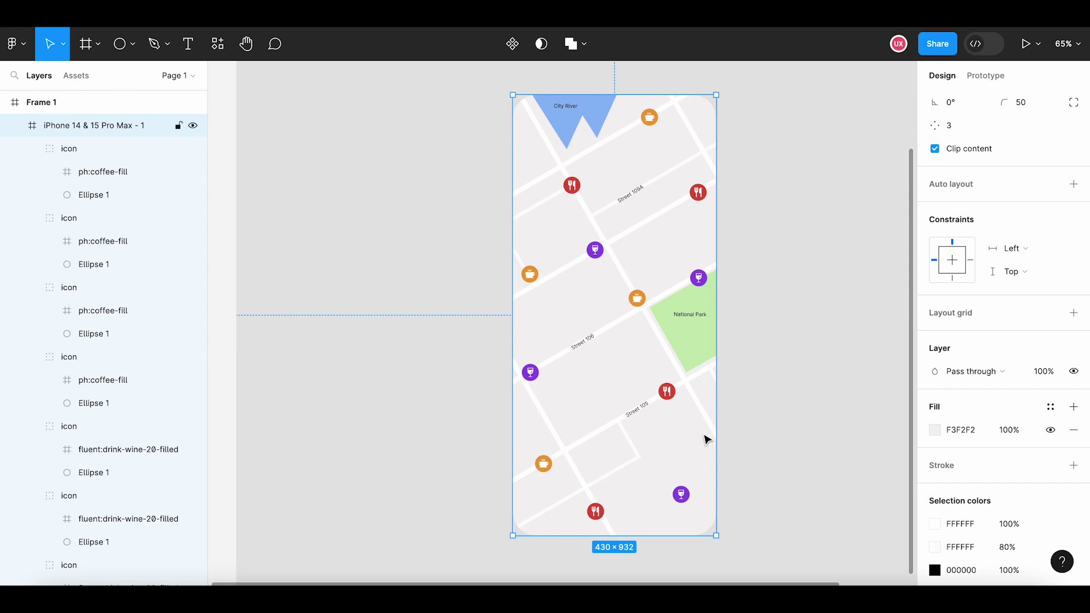
left_click(547, 469)
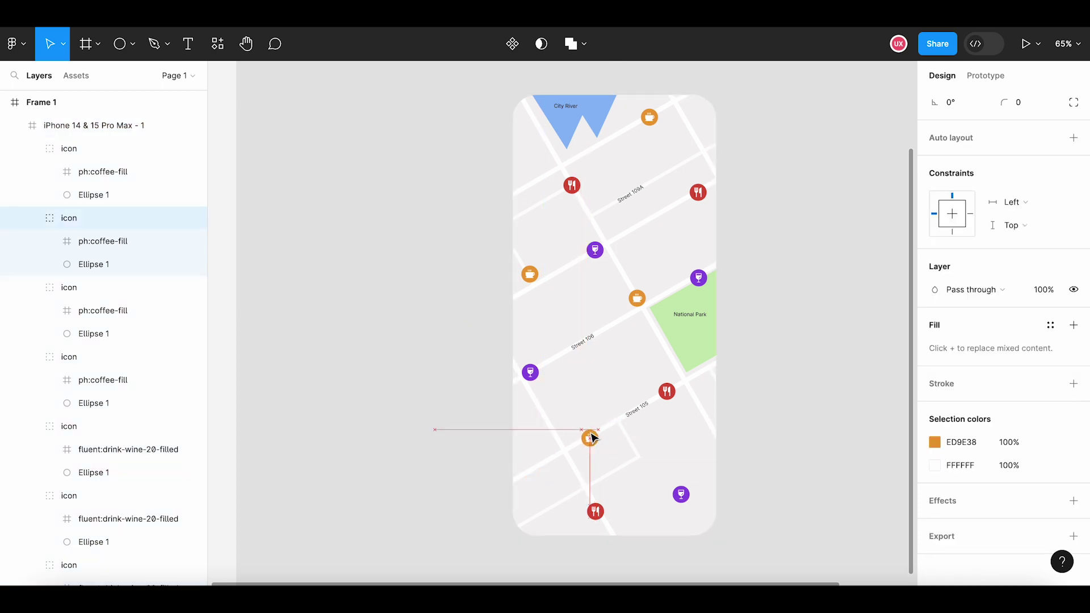
left_click_drag(589, 437, 604, 431)
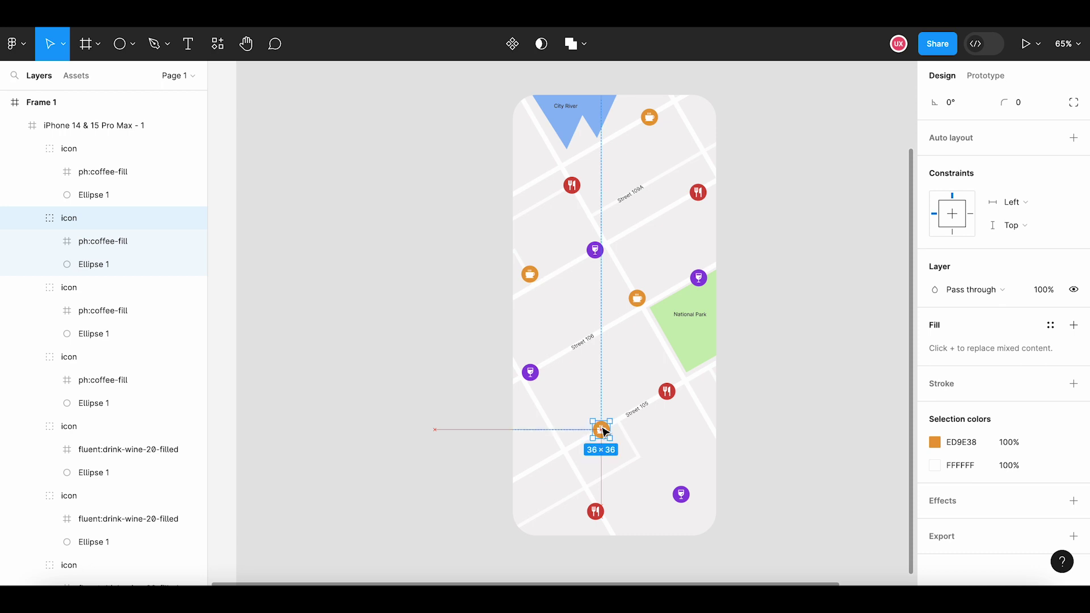
Zoom out and clear the selection to view the finished map
left_click(602, 380)
scroll(602, 380, "down", 1)
scroll(602, 379, "down", 1)
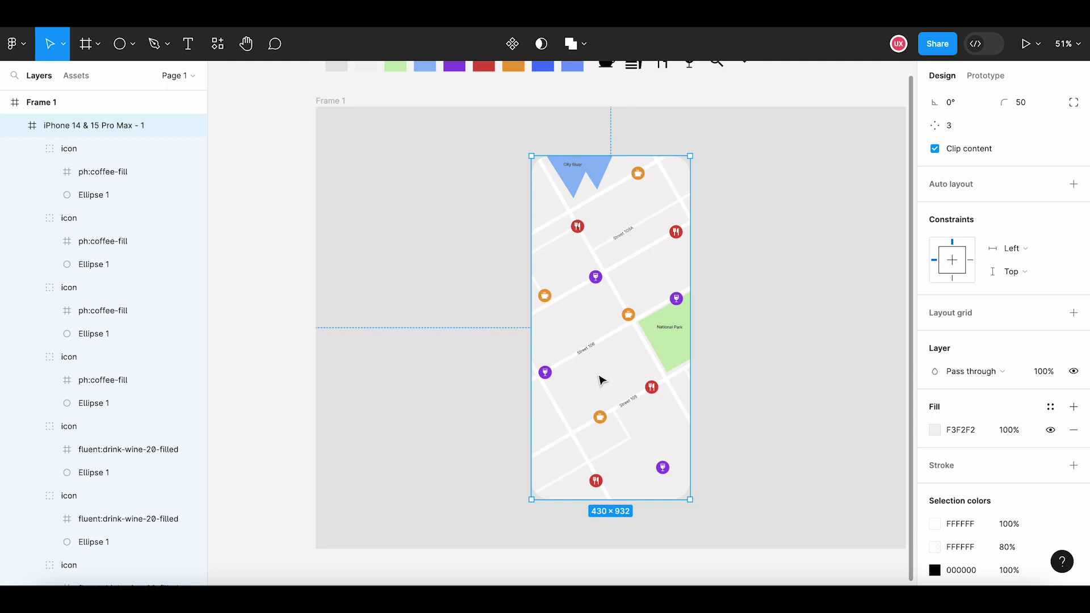
left_click(732, 325)
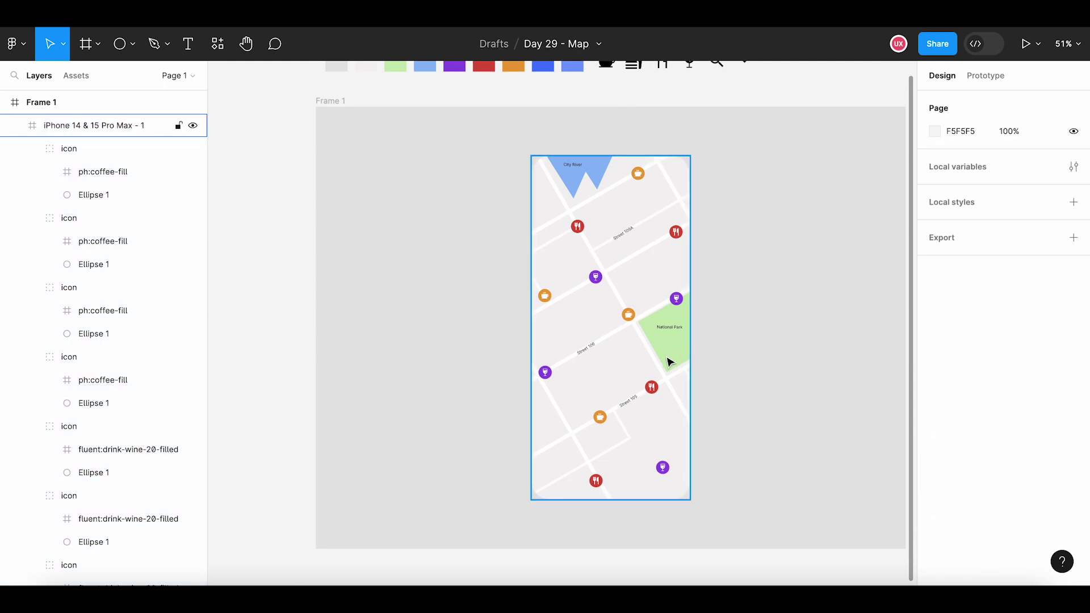
Draw a small ellipse on the map below Street 106 and size it 20×20
scroll(669, 362, "up", 2)
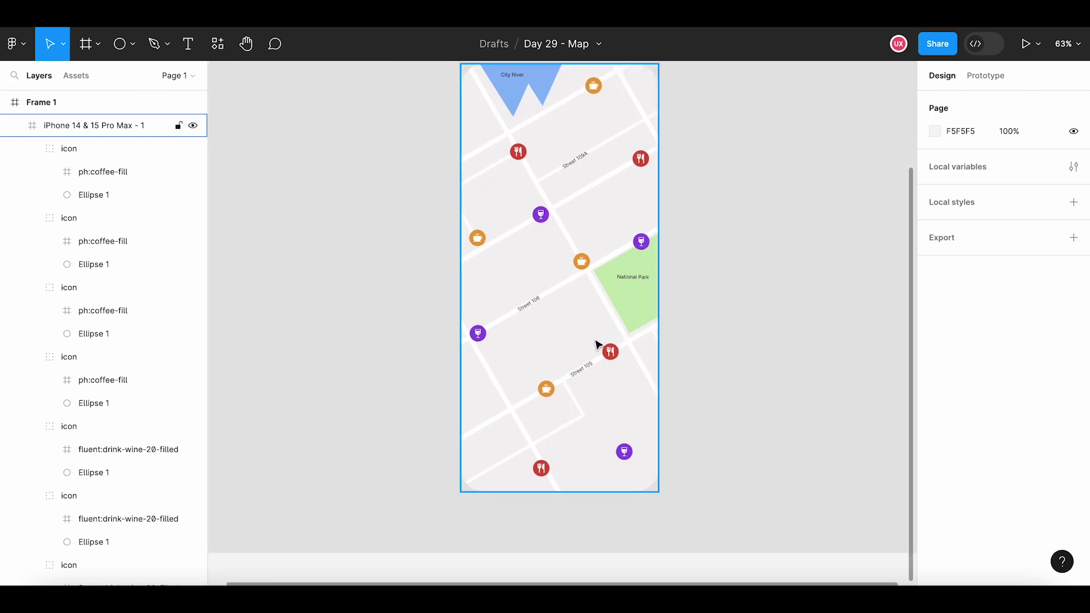
scroll(581, 350, "up", 1)
scroll(574, 353, "up", 1)
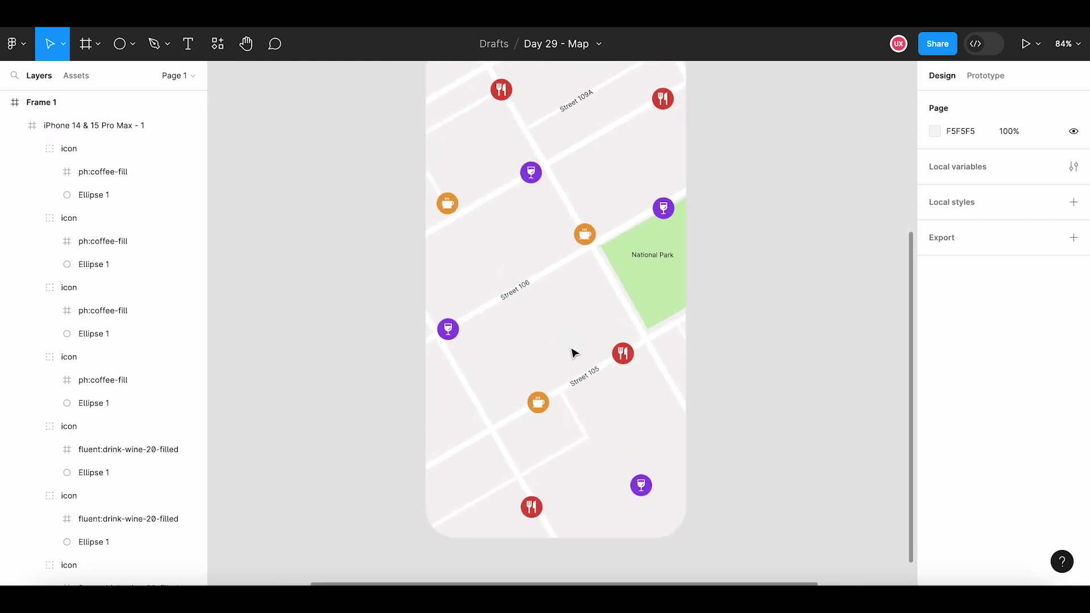
left_click(129, 54)
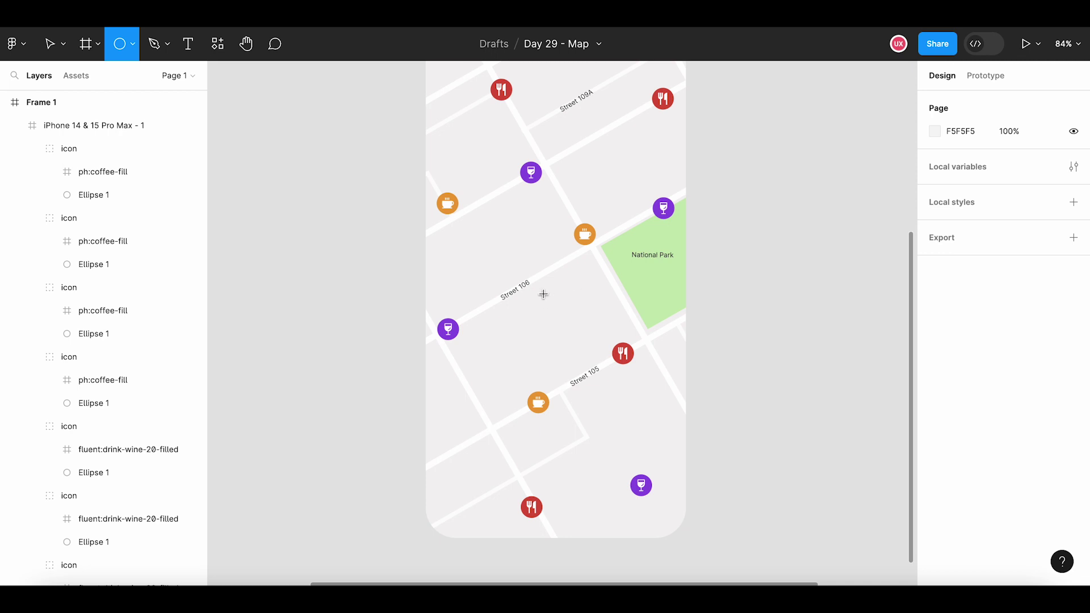
left_click_drag(575, 308, 590, 322)
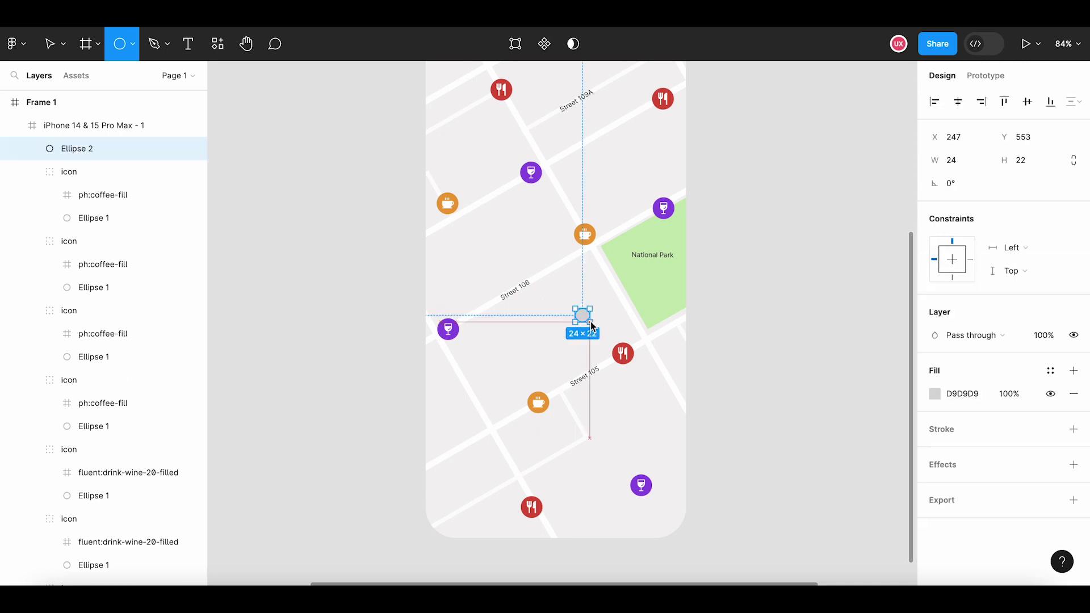
left_click(965, 160)
type("20")
key("Tab")
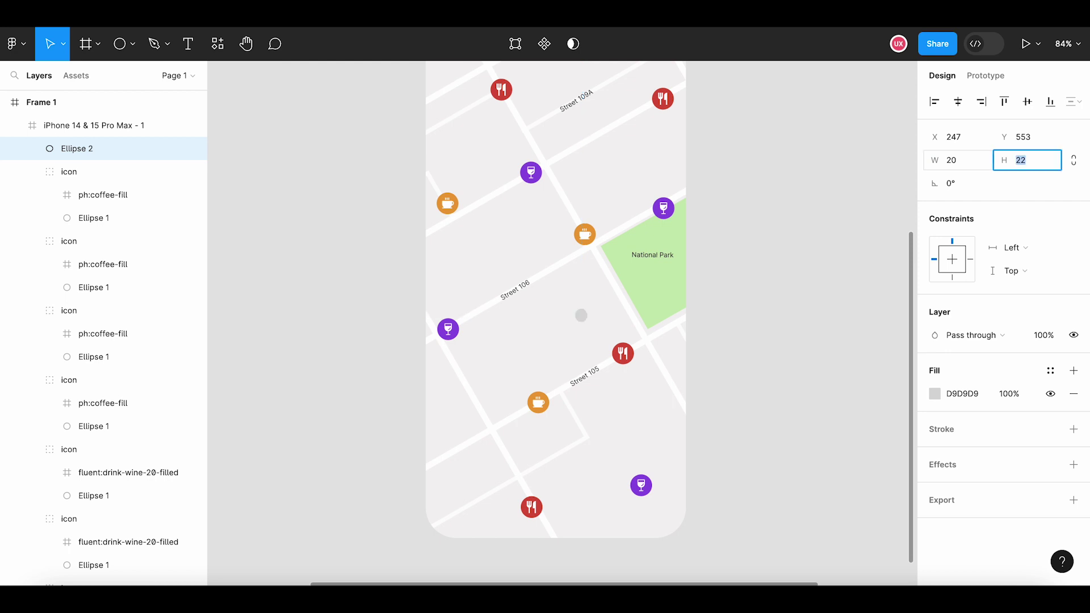
type("20")
key("Return")
Fill the dot with blue 4679FC sampled from the canvas
scroll(621, 308, "up", 5)
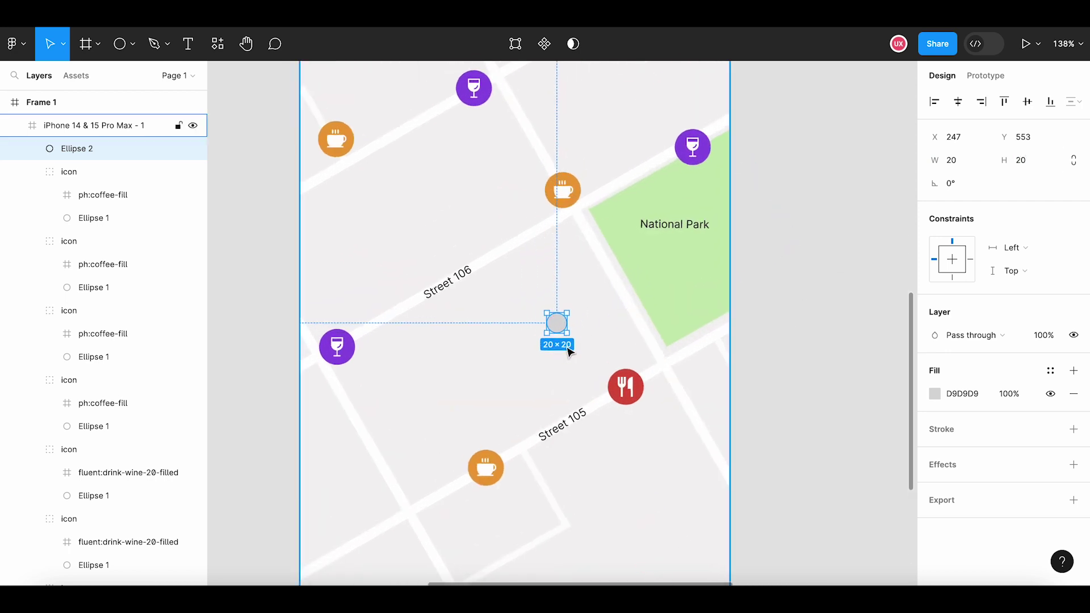
left_click(934, 393)
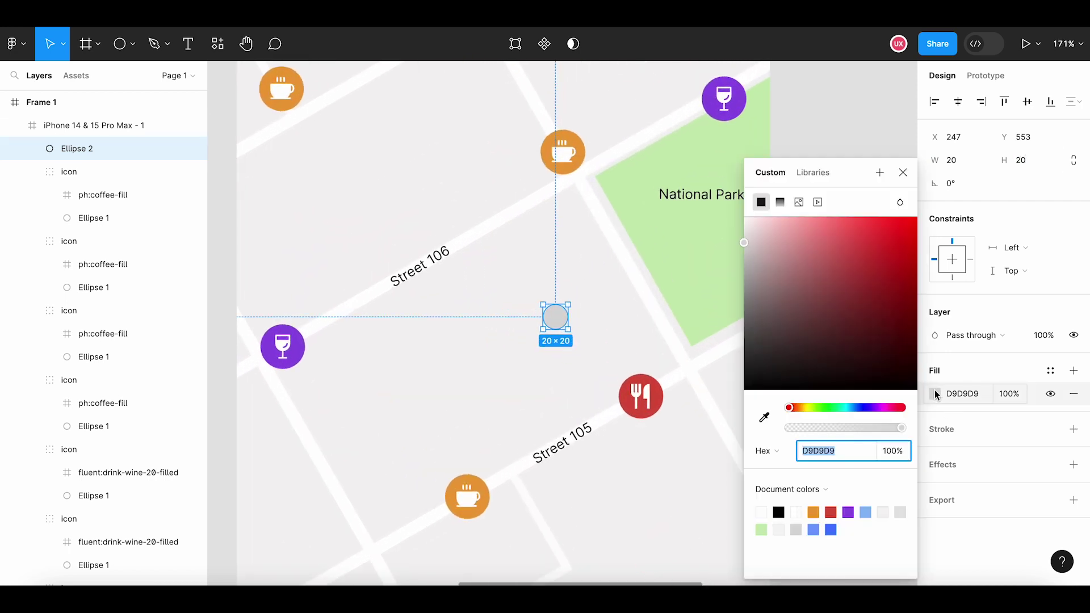
left_click(764, 418)
scroll(632, 366, "down", 5)
scroll(628, 370, "down", 3)
scroll(624, 332, "up", 3)
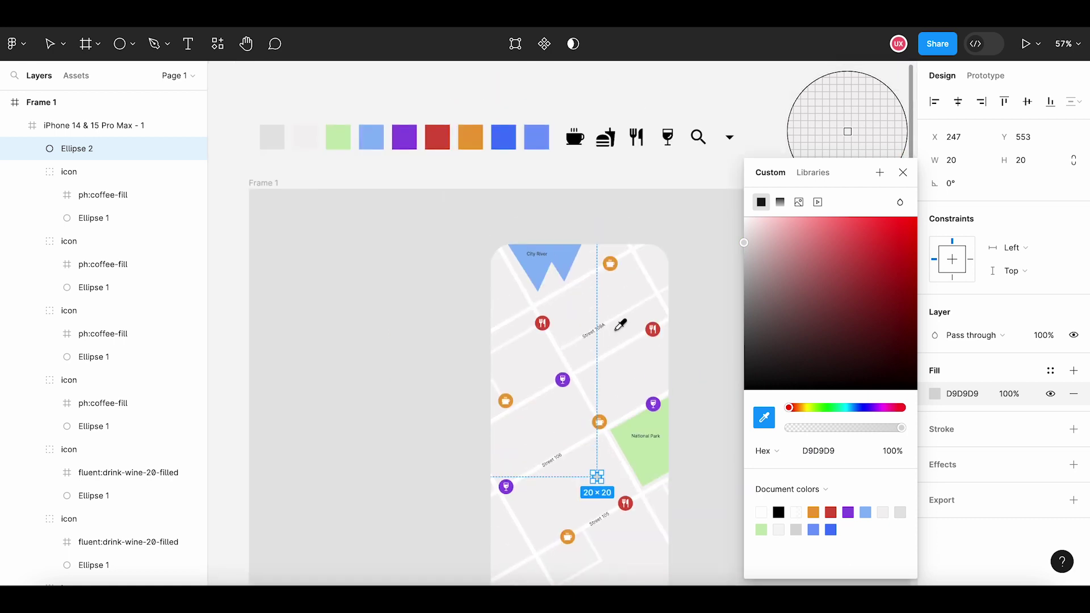
left_click(503, 137)
scroll(643, 466, "up", 5)
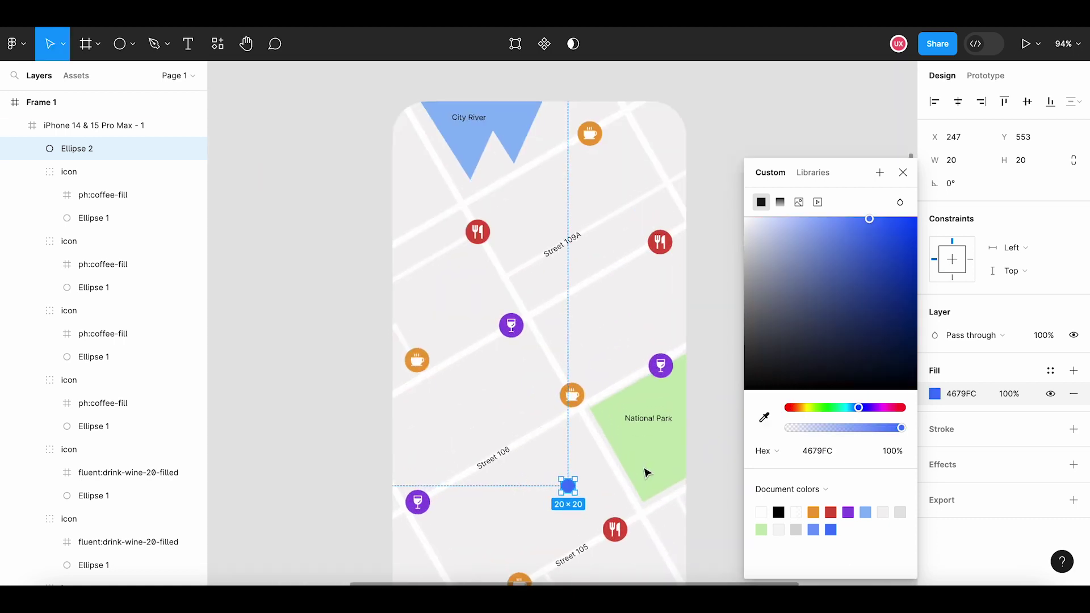
scroll(643, 407, "down", 3)
scroll(643, 407, "up", 2)
scroll(643, 408, "up", 3)
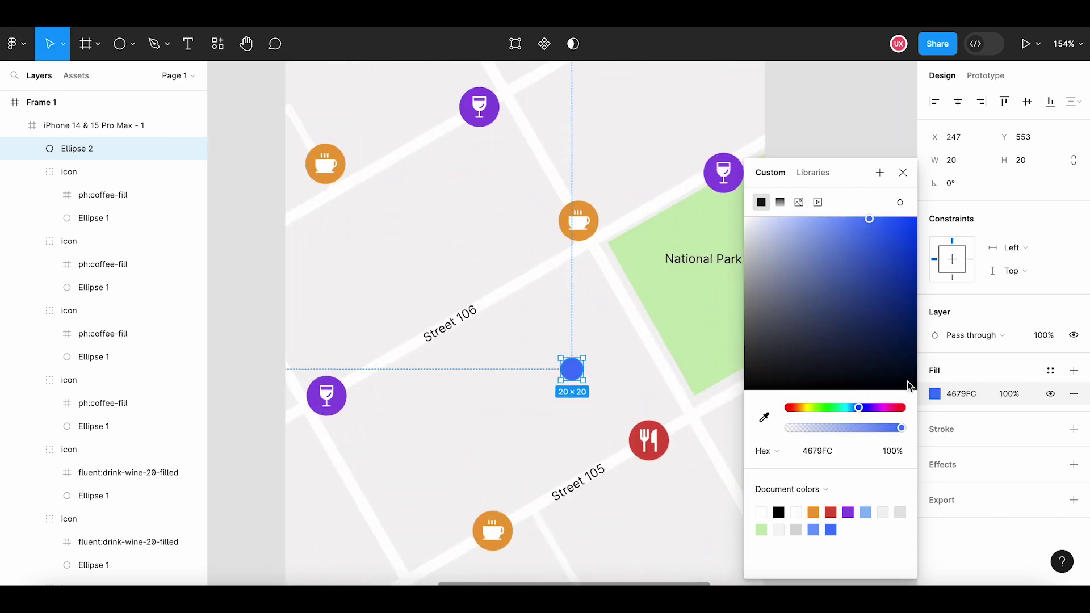
Give the dot a white FFFFFF inside border of 1.5
left_click(1073, 429)
left_click(934, 452)
type("FFFFFF")
key("Return")
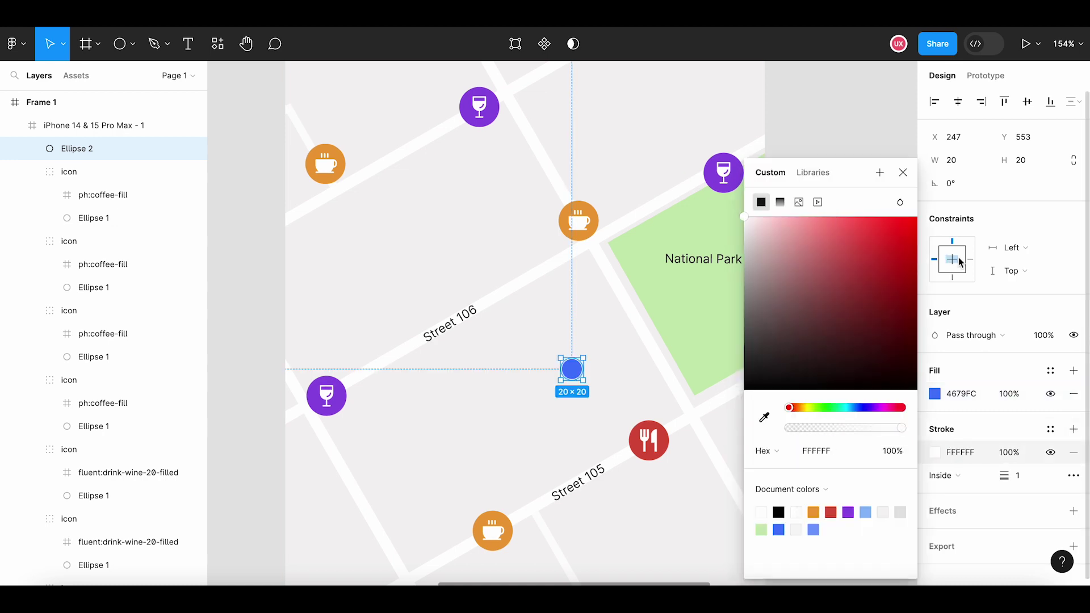
left_click(903, 172)
left_click(1019, 483)
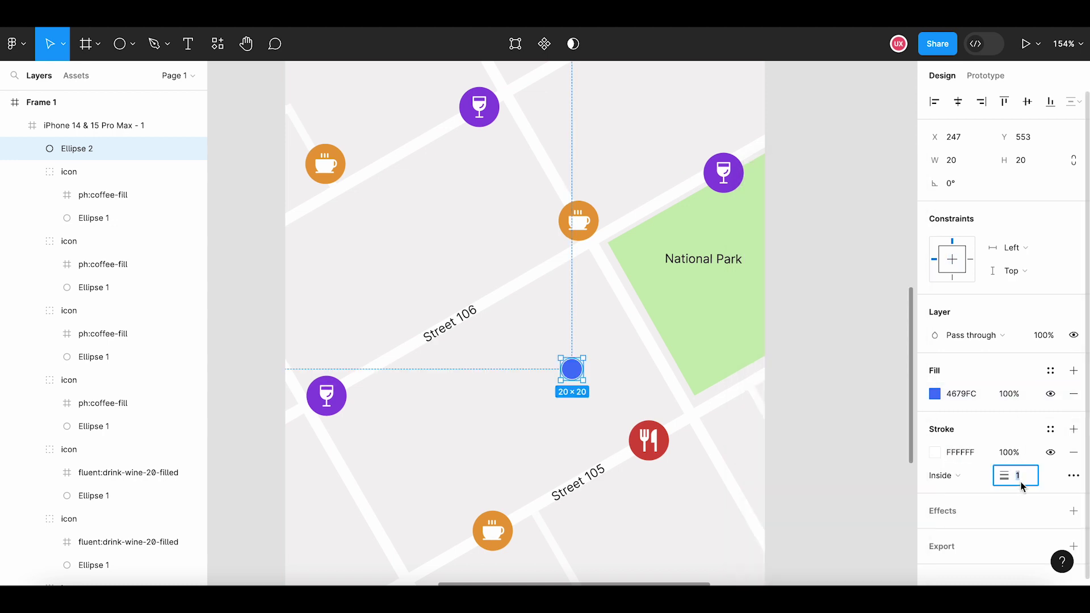
left_click(584, 406)
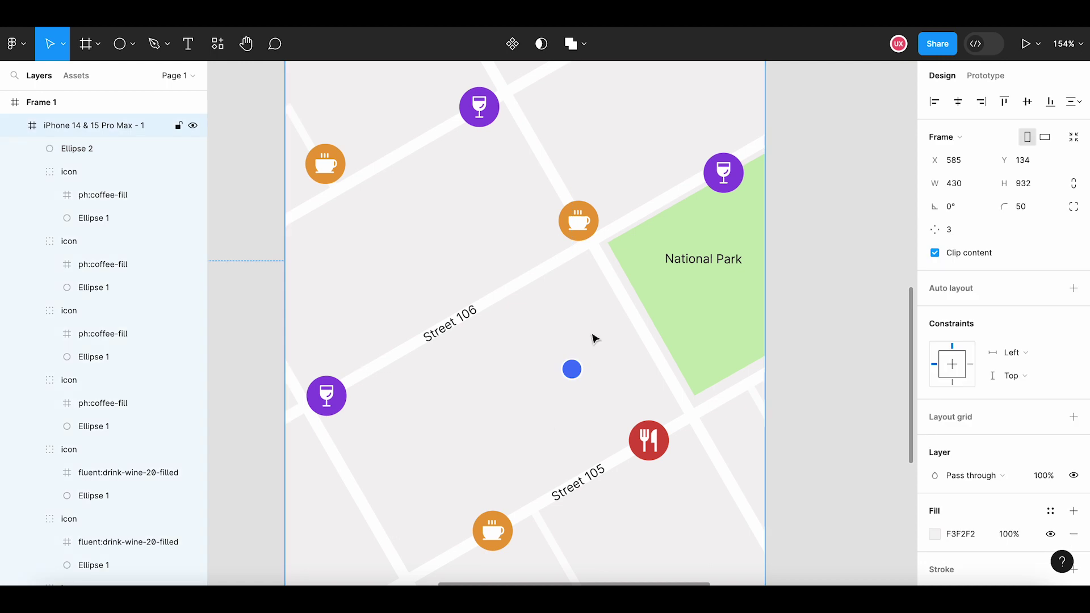
Reselect the blue location dot and duplicate it as Ellipse 3
scroll(559, 401, "up", 3)
scroll(562, 391, "up", 2)
left_click(587, 356)
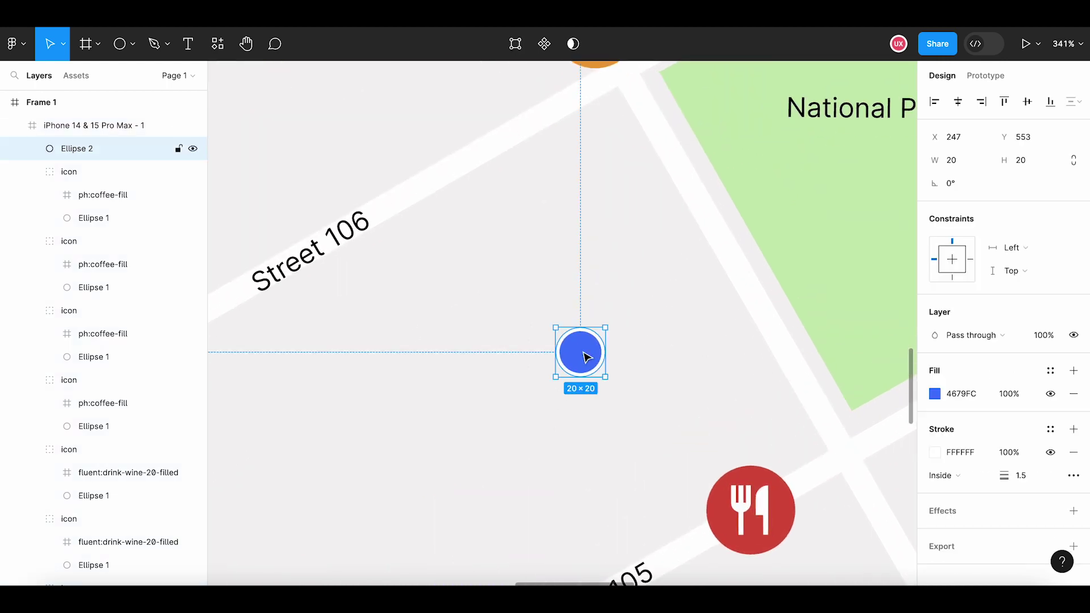
key("ctrl+d")
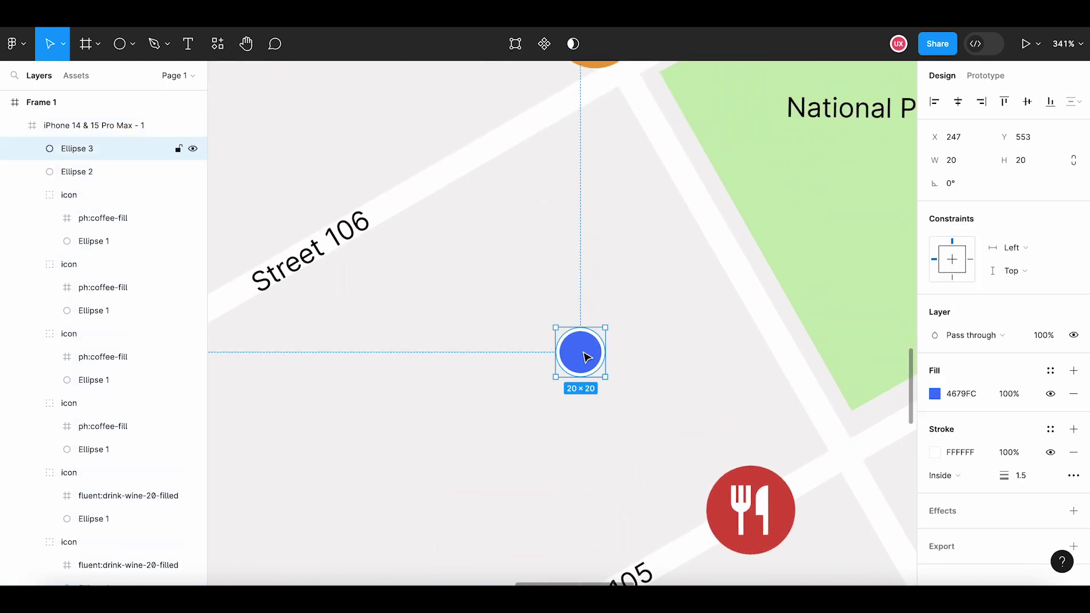
Draw a larger circle over the blue dot and move it behind the dot in the layers
left_click(133, 44)
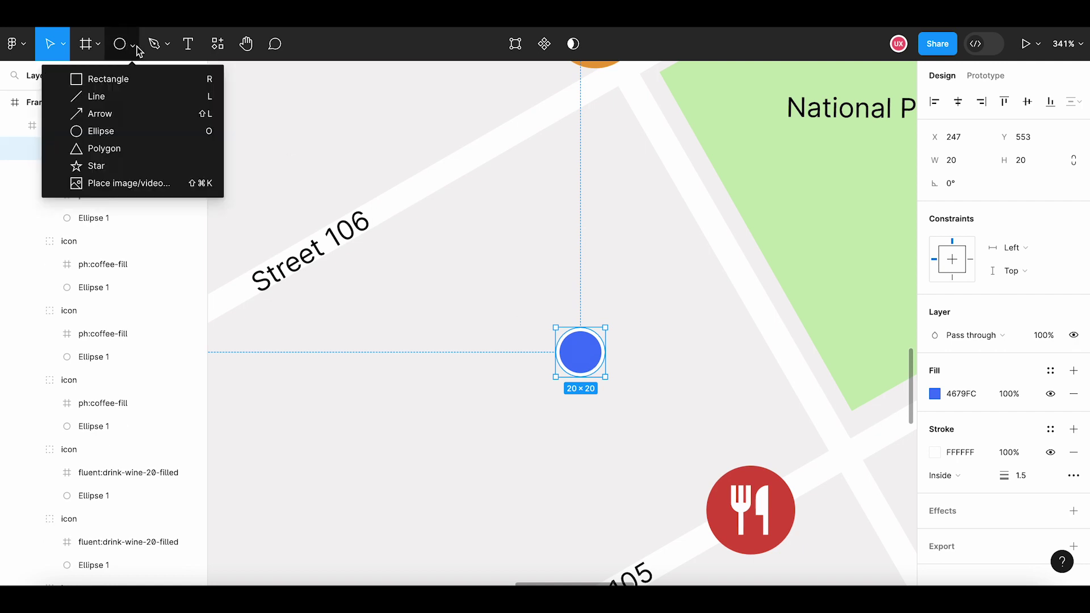
left_click(118, 131)
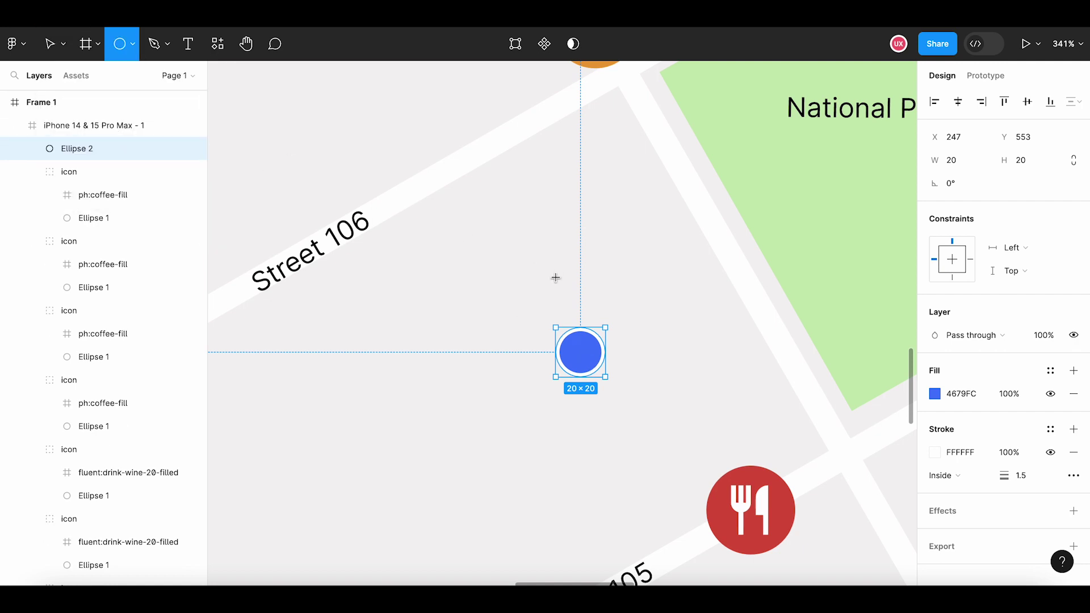
left_click_drag(541, 313, 623, 392)
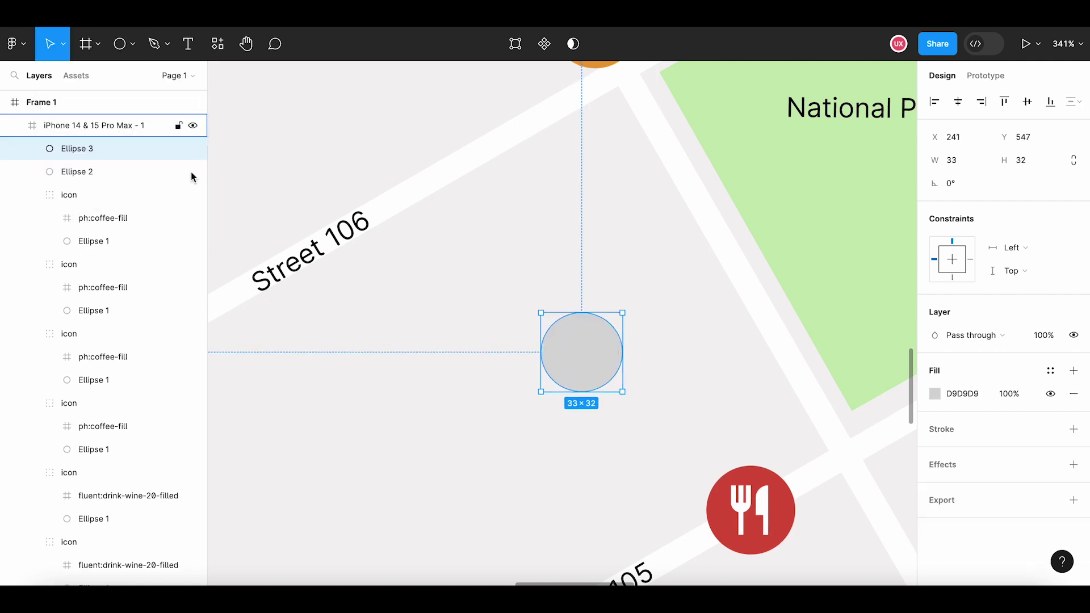
left_click_drag(86, 158, 86, 179)
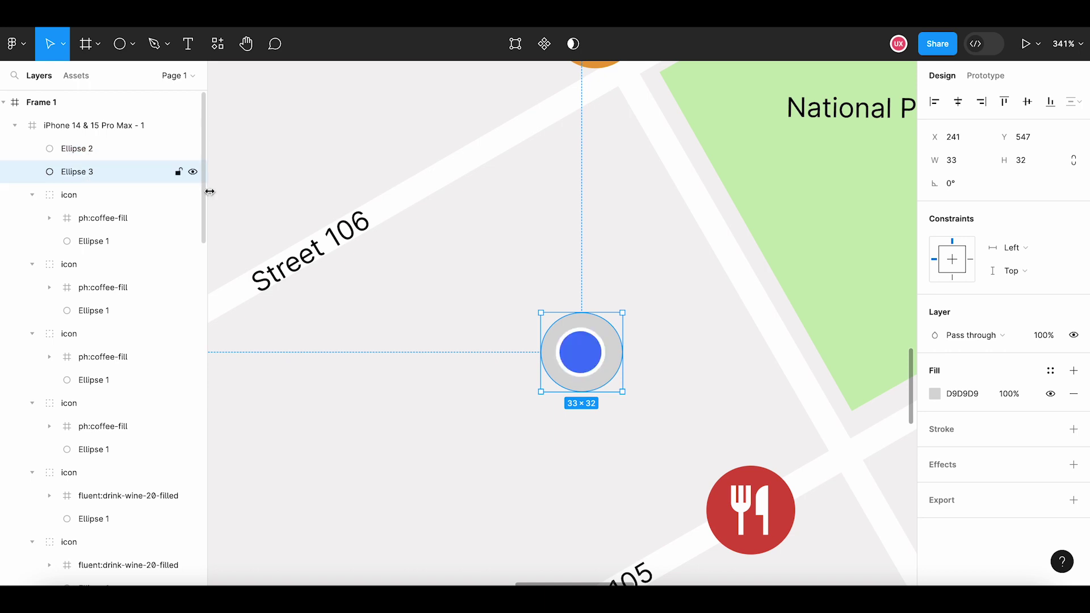
Resize the halo circle to 50×50 with locked proportions and centre it on the dot
left_click(962, 166)
type("32")
key("Return")
left_click(1073, 160)
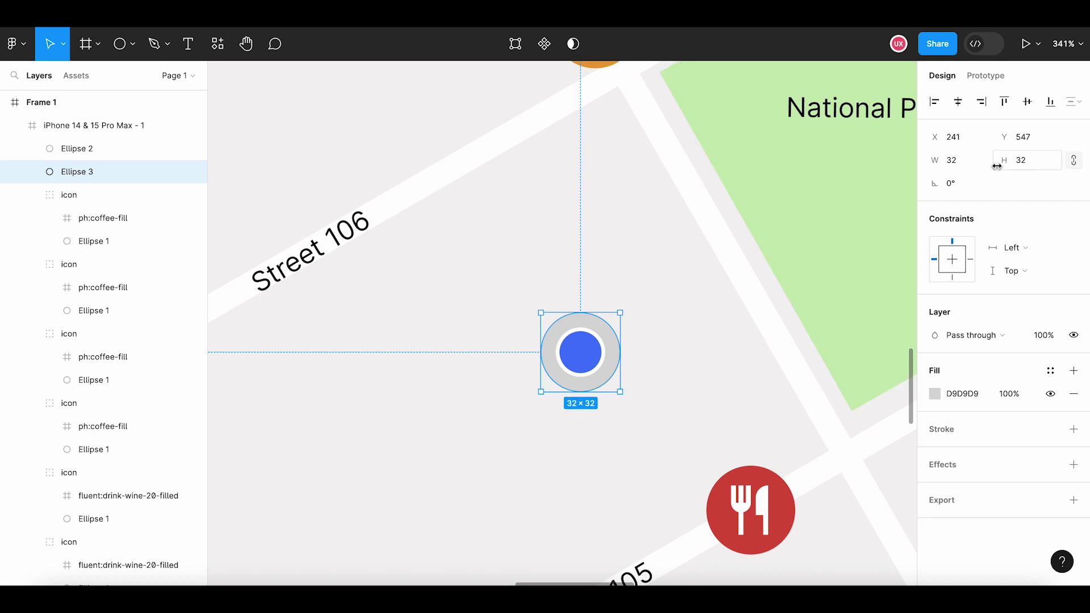
left_click(958, 168)
type("50")
key("Return")
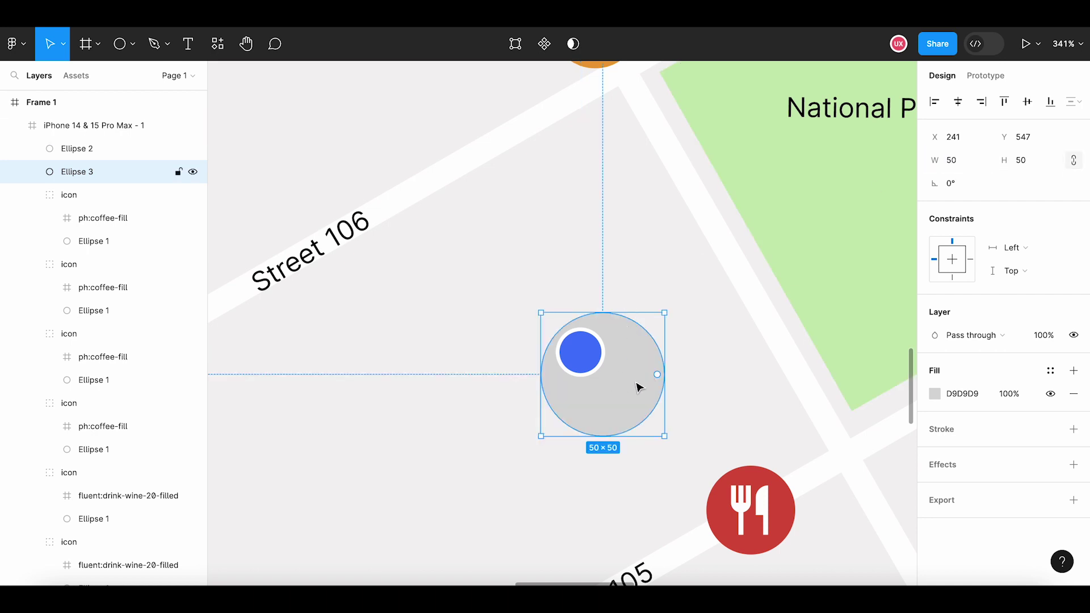
left_click_drag(637, 384, 618, 369)
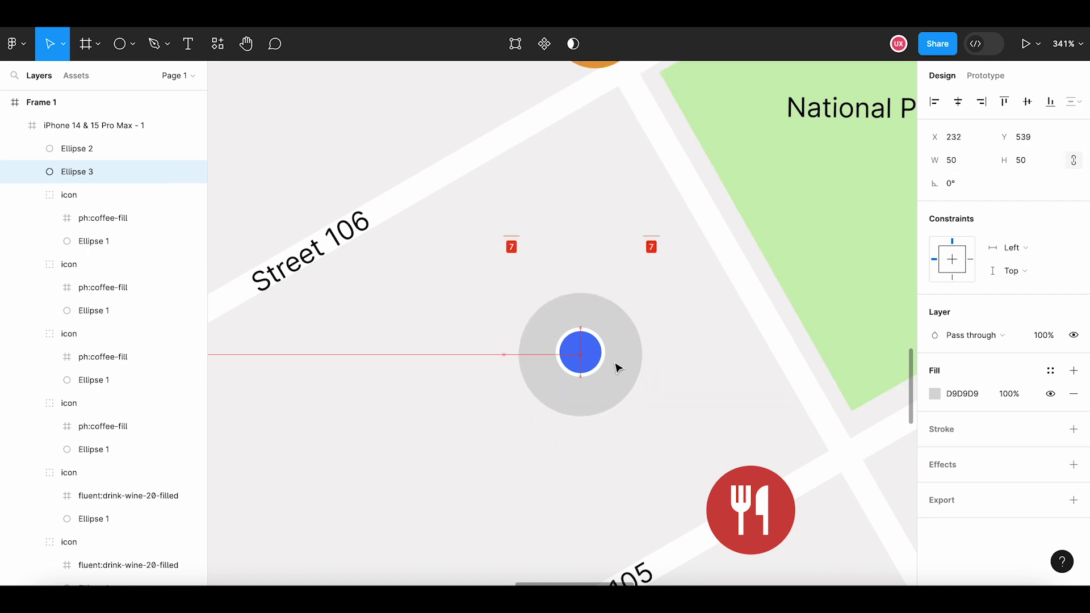
key("Up")
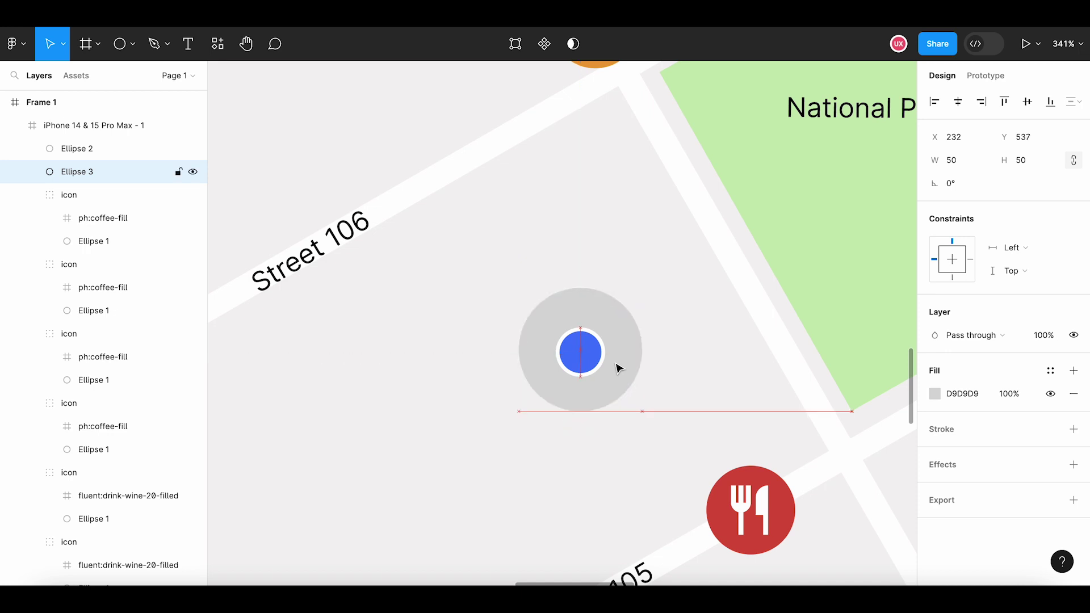
Fill the halo with light blue 739BFD from the canvas and lower its opacity
scroll(678, 397, "down", 3)
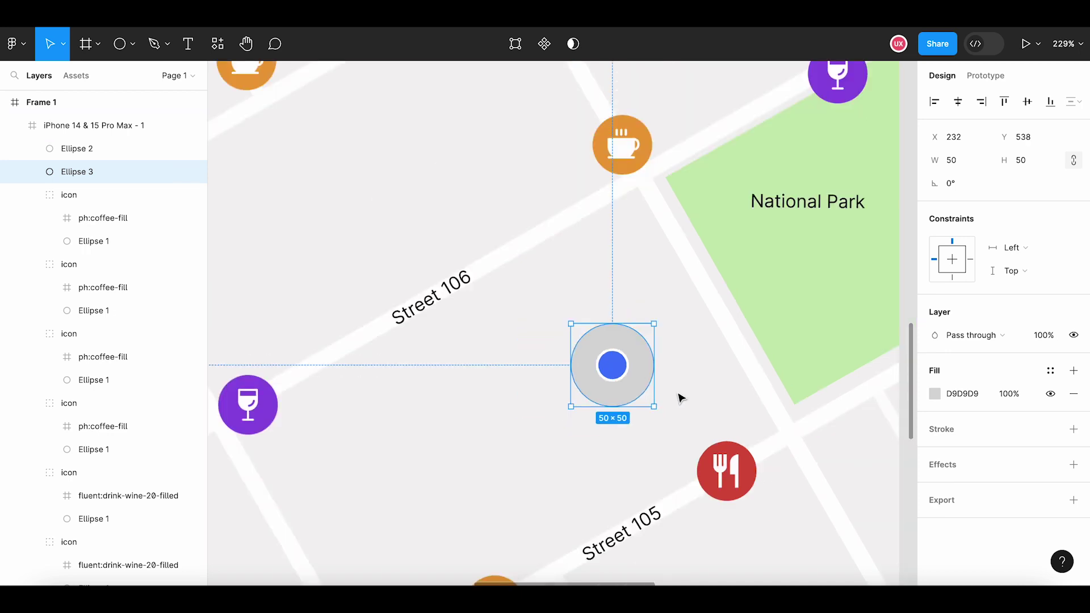
scroll(679, 397, "down", 2)
scroll(679, 397, "down", 1)
scroll(810, 294, "down", 2)
scroll(805, 420, "down", 1)
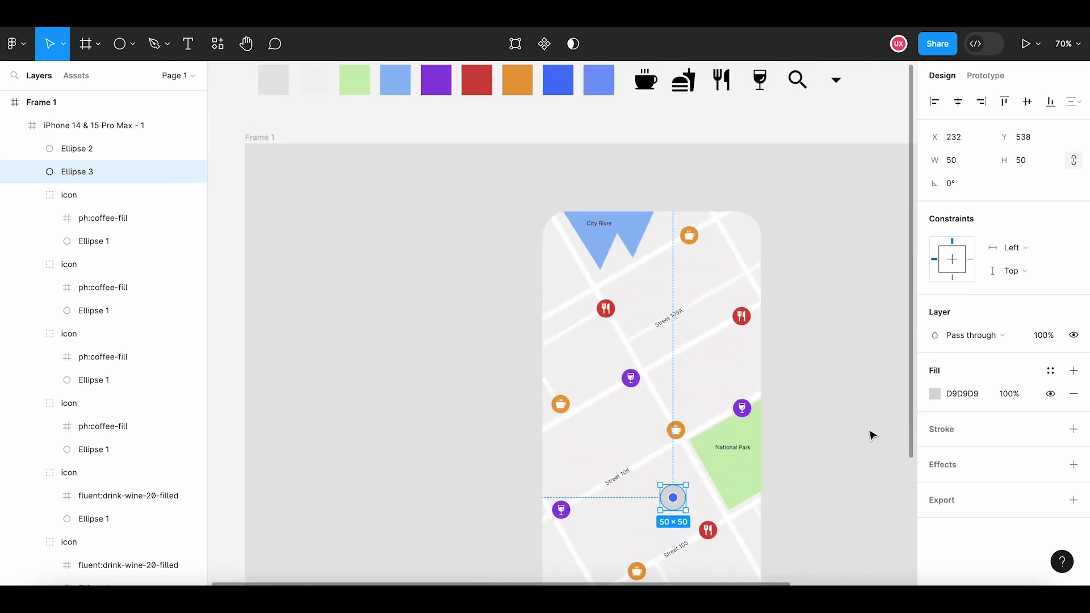
left_click(934, 394)
left_click(764, 418)
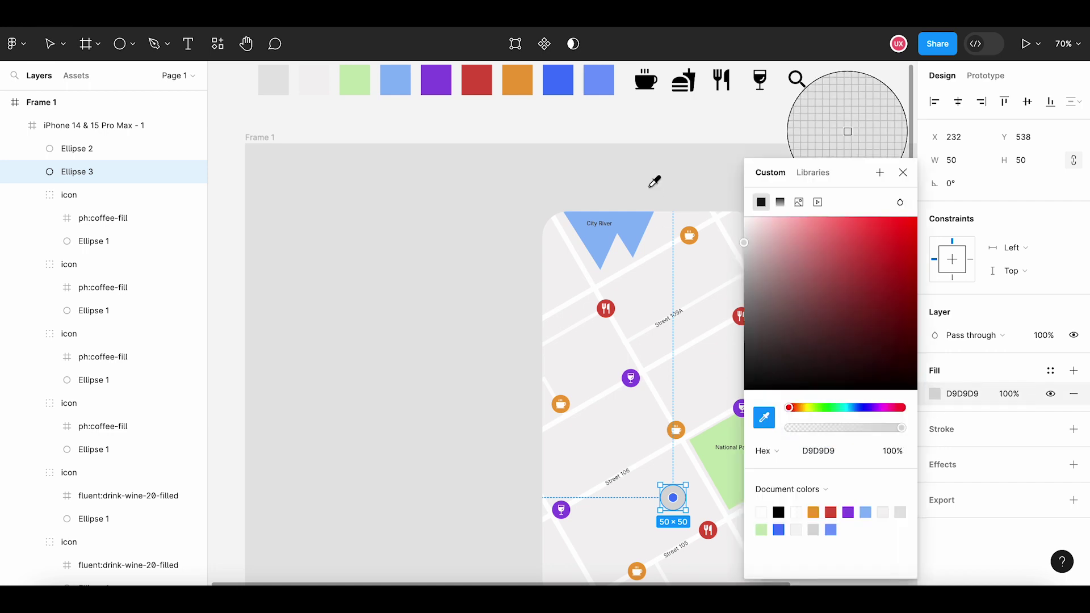
left_click(600, 73)
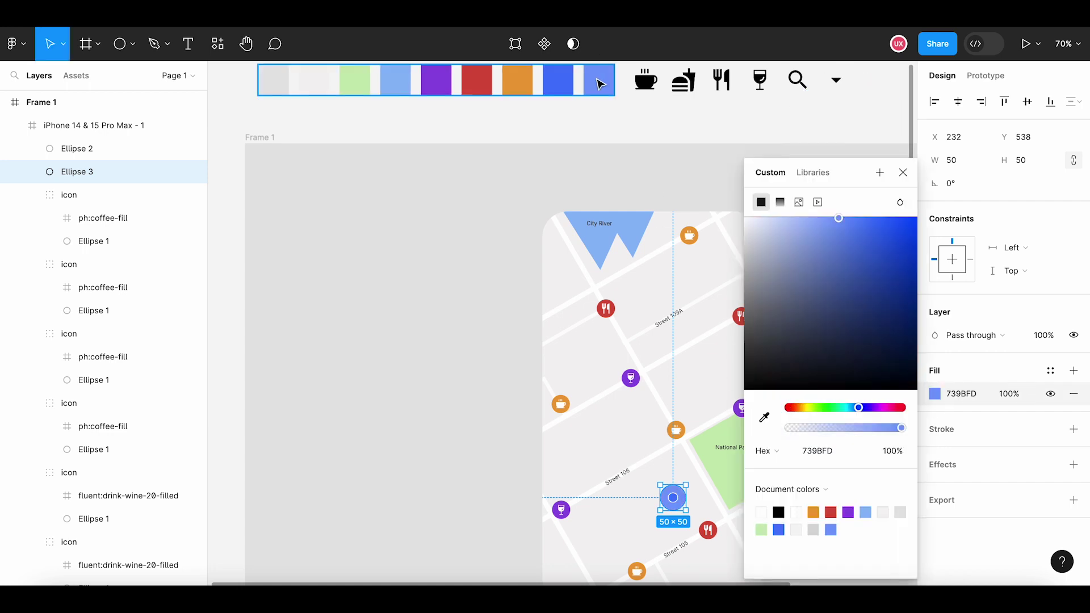
left_click(1019, 400)
type("30")
key("Return")
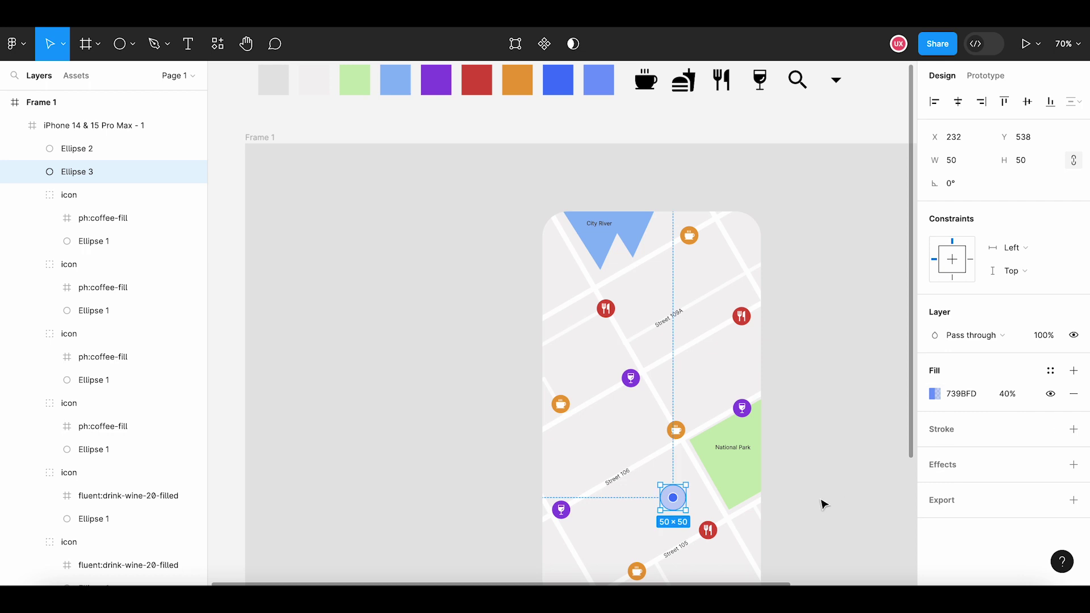
left_click(820, 503)
Zoom in on the user-location dot and its halo
scroll(709, 511, "up", 5)
left_click_drag(683, 532, 661, 450)
scroll(657, 433, "up", 3)
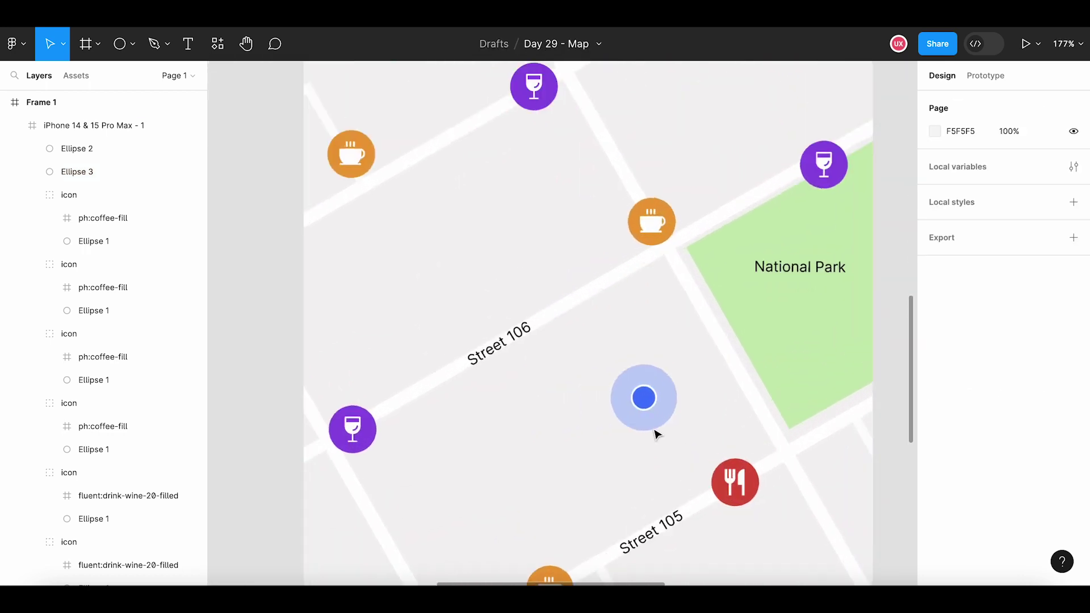
scroll(654, 433, "up", 3)
scroll(637, 408, "up", 2)
scroll(637, 408, "up", 1)
Fill the empty box beside the search bar with blue 4273F2
left_click(645, 366)
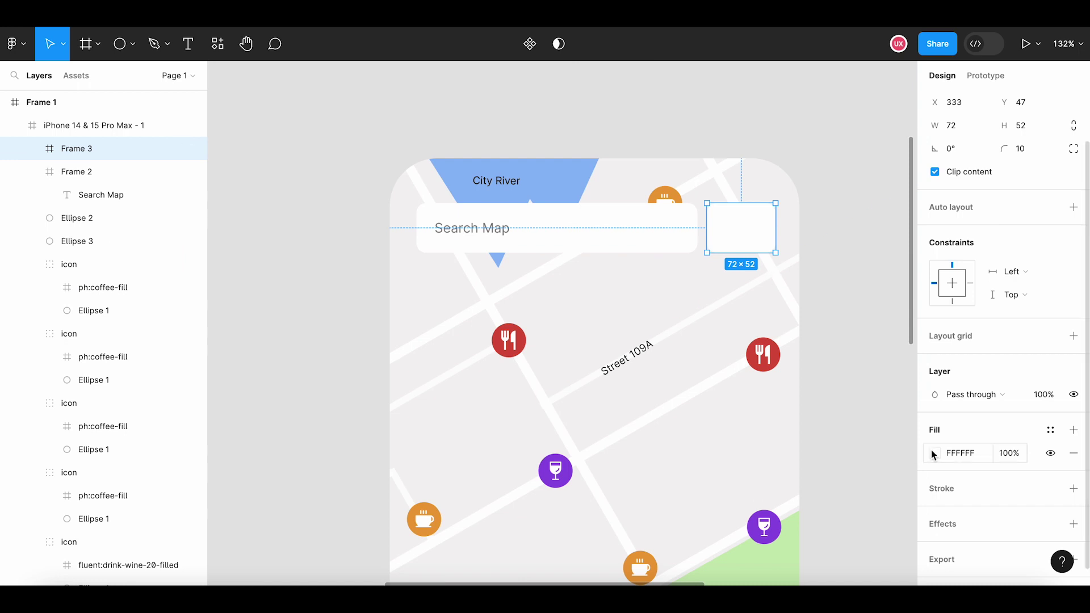
left_click(934, 453)
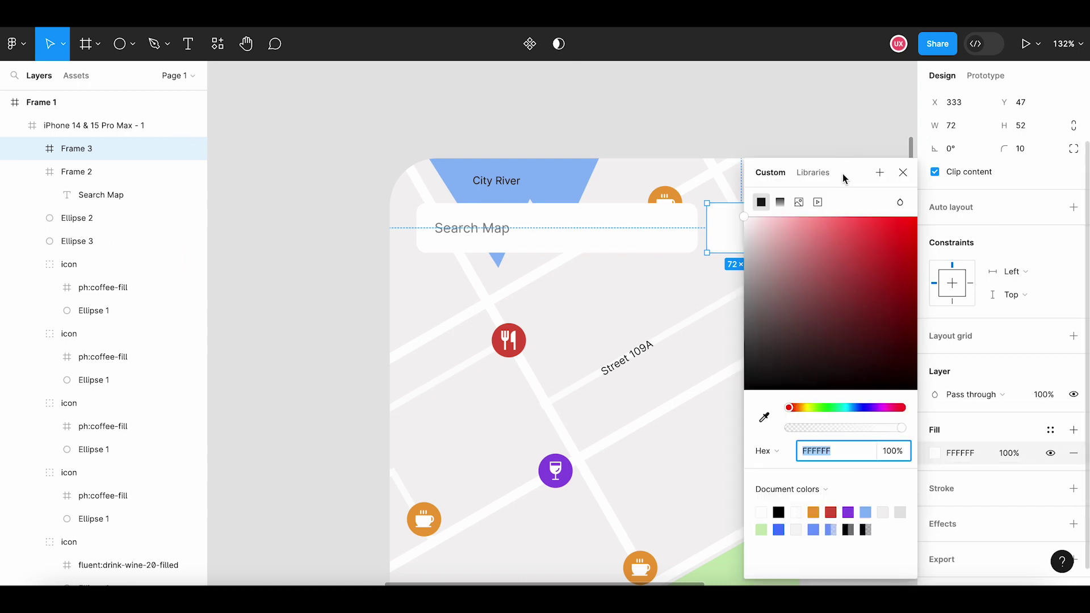
left_click_drag(844, 178, 871, 154)
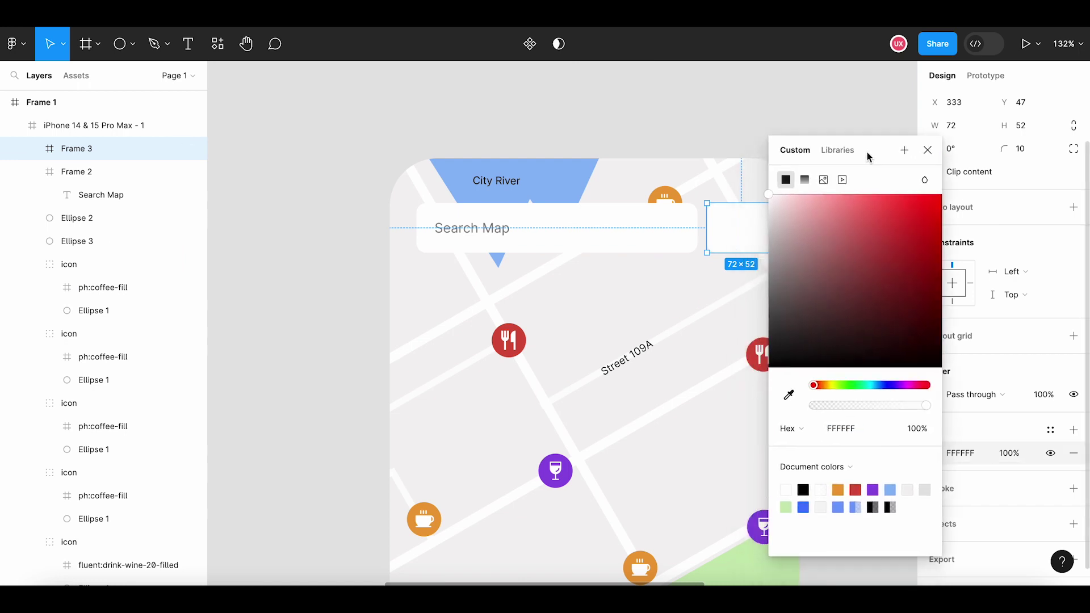
left_click(806, 505)
left_click_drag(881, 153, 920, 155)
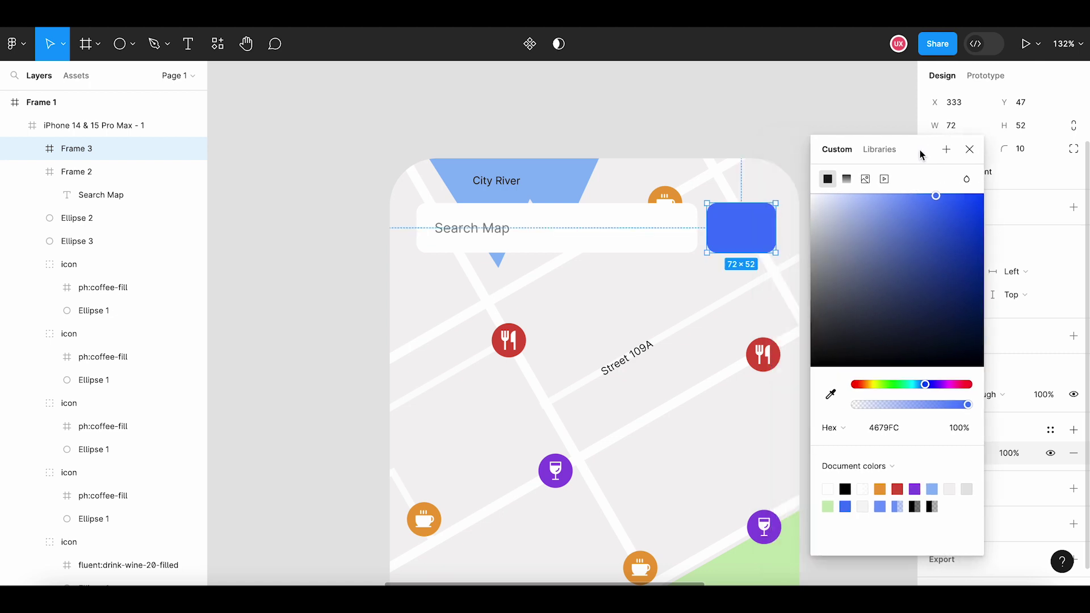
left_click_drag(933, 206, 937, 207)
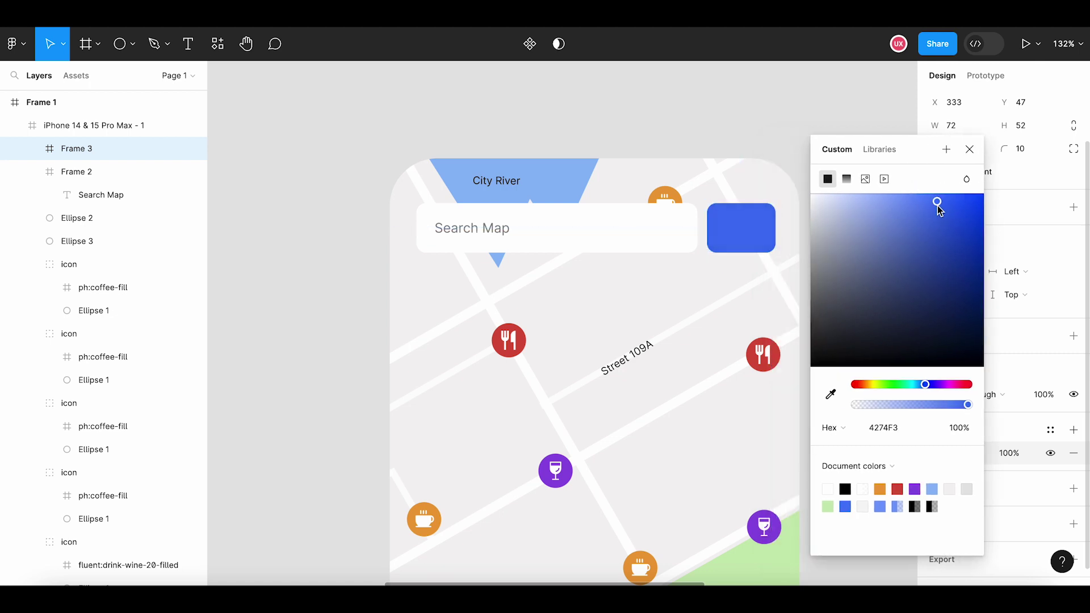
left_click(970, 148)
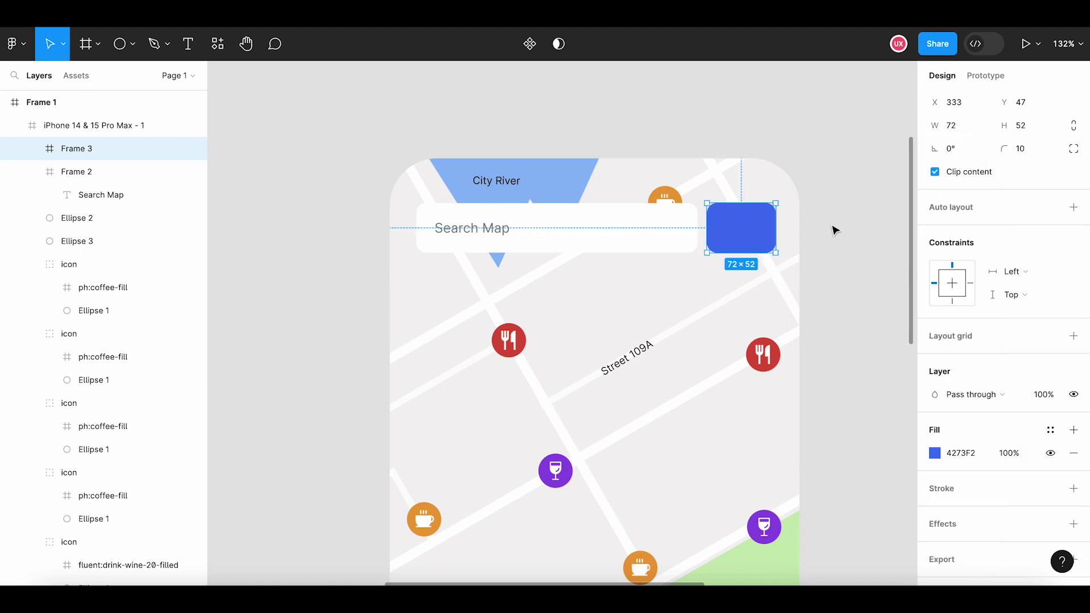
left_click(835, 226)
left_click(655, 240)
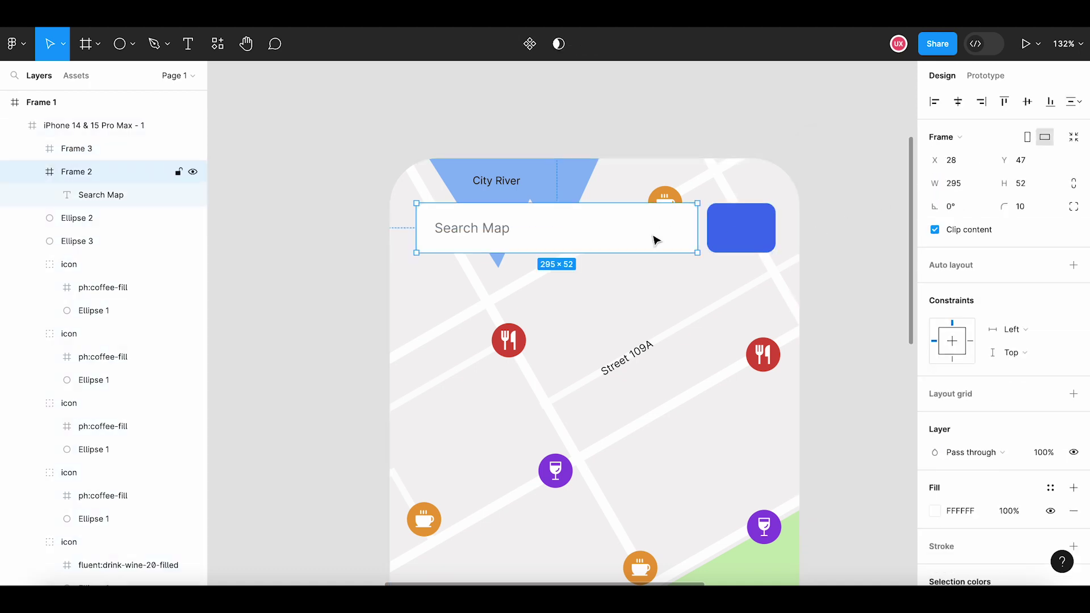
left_click(750, 231)
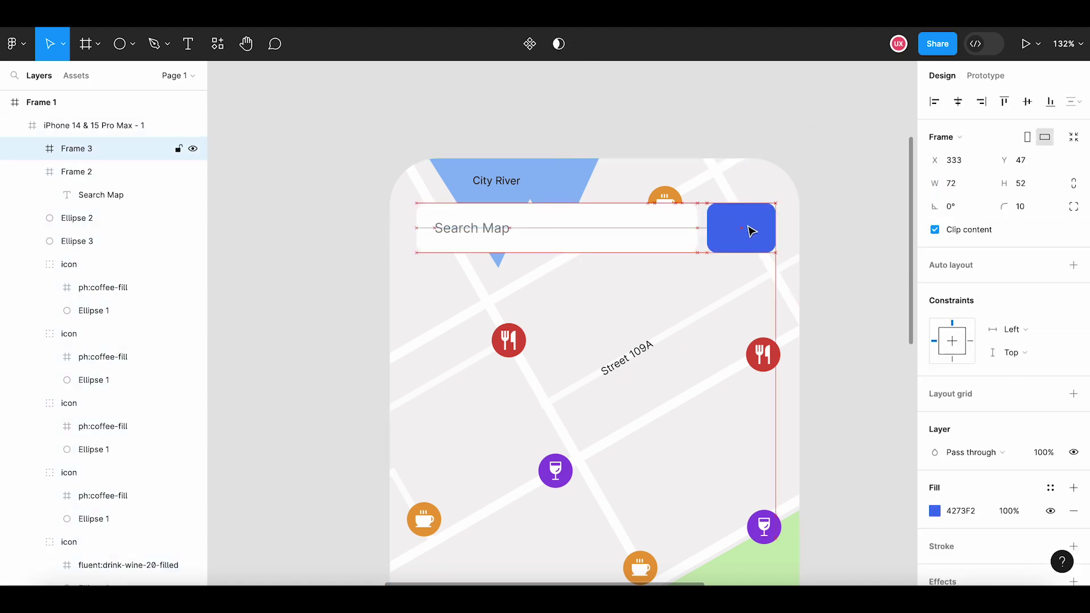
left_click(819, 280)
Copy the mdi:food icon from the palette and paste it into the blue button
scroll(820, 282, "down", 3, "ctrl")
scroll(823, 278, "up", 2)
scroll(734, 335, "down", 3, "ctrl")
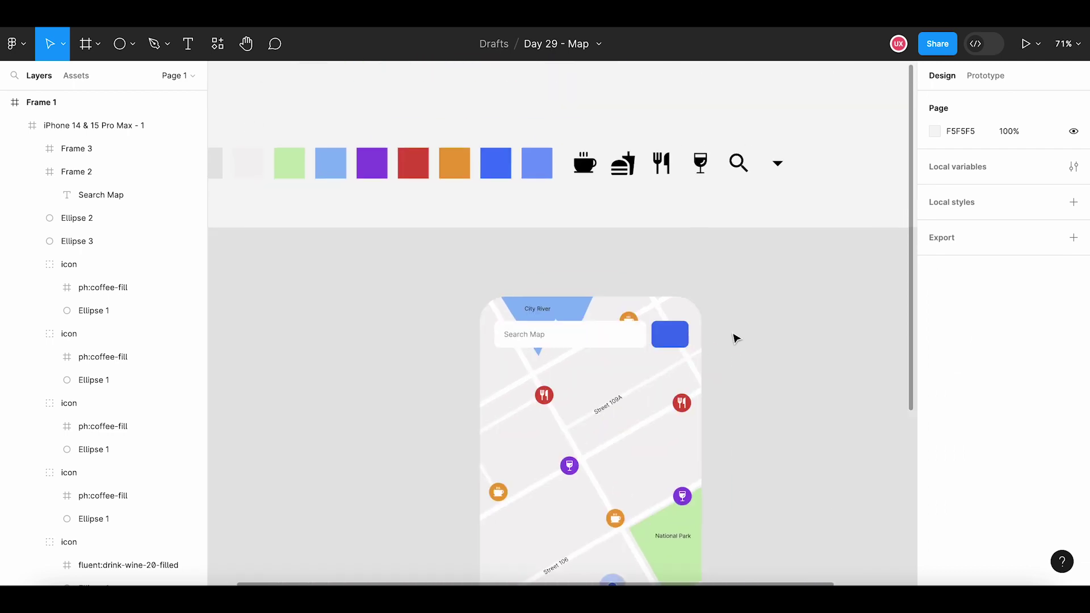
scroll(631, 240, "up", 2, "ctrl")
scroll(640, 168, "up", 1, "ctrl")
double_click(638, 165)
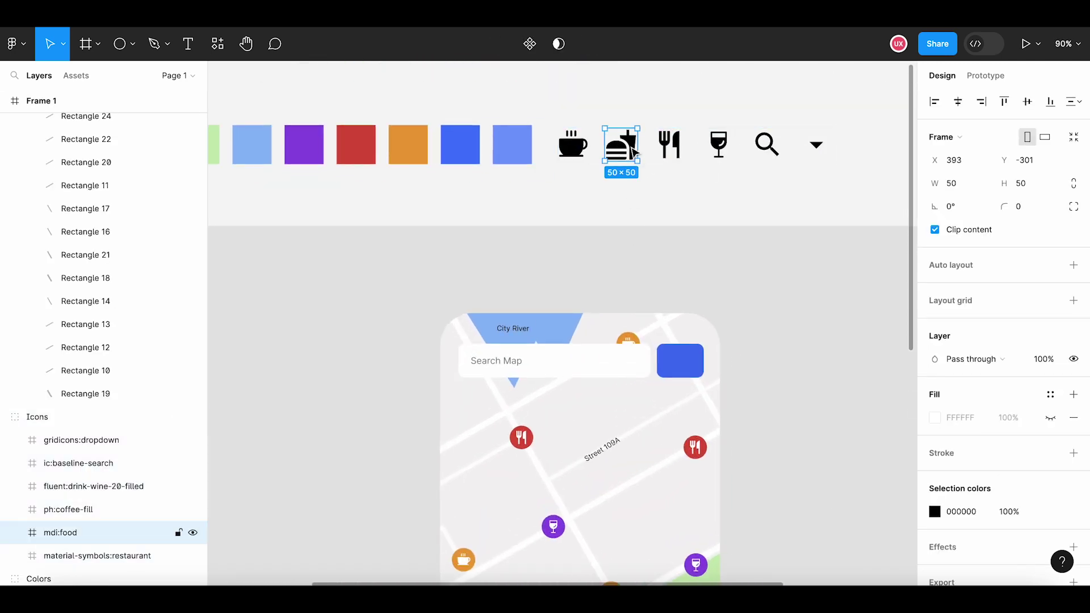
key("Escape")
scroll(689, 414, "up", 3, "ctrl")
left_click(683, 342)
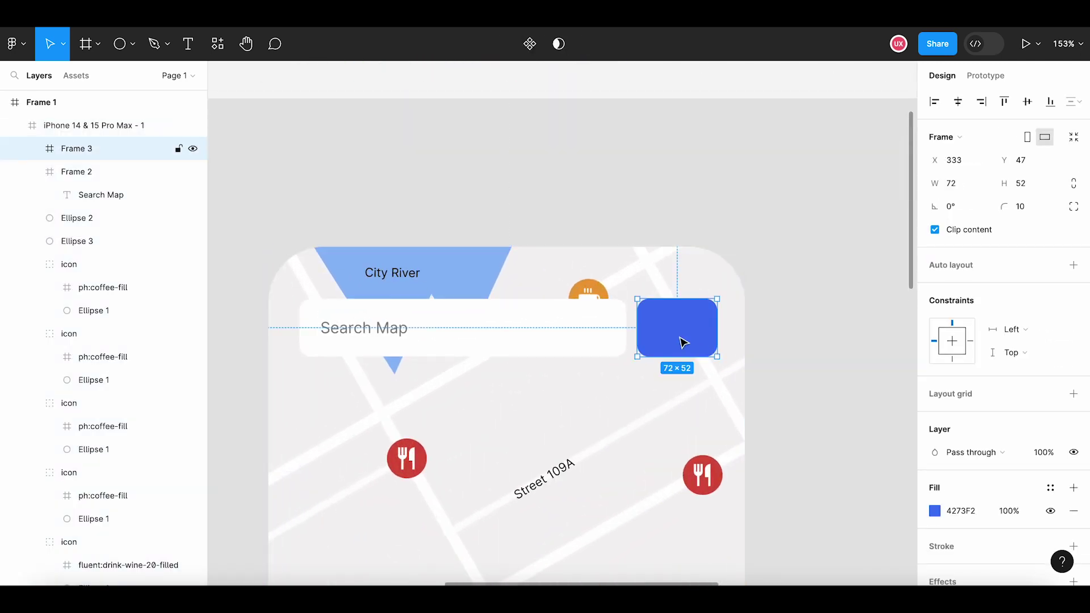
key("ctrl+v")
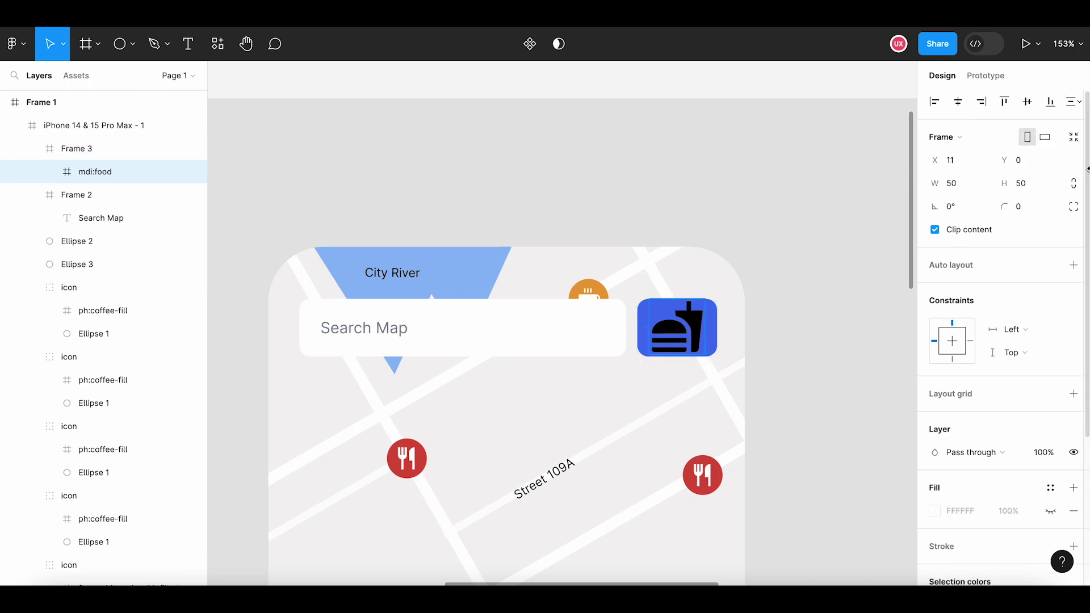
Resize the food icon to 26×26
left_click(956, 185)
type("24")
key("Return")
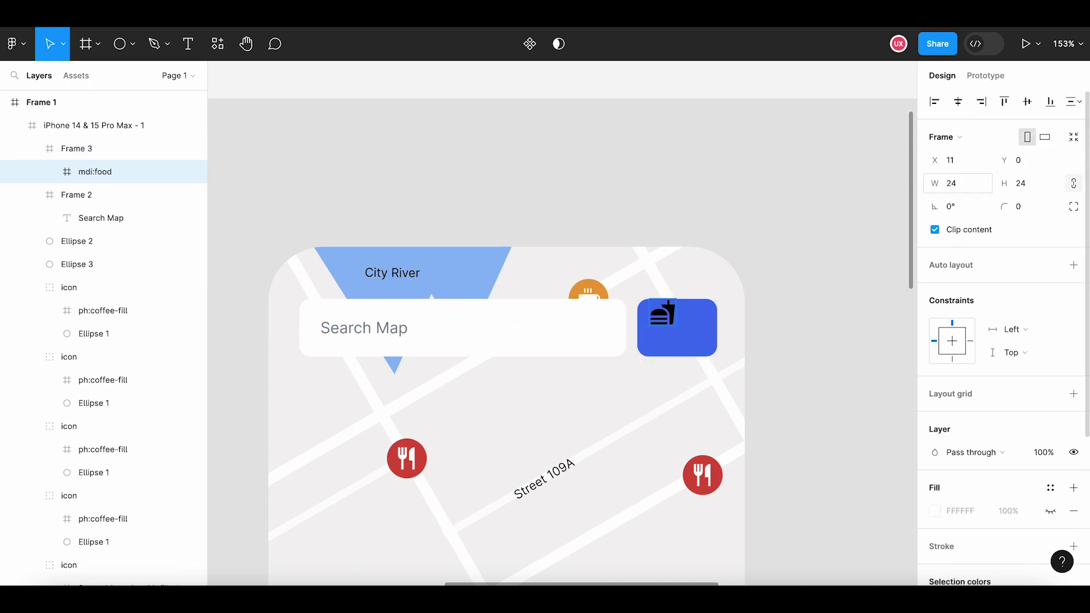
key("shift+Down")
left_click(960, 190)
type("6")
key("Return")
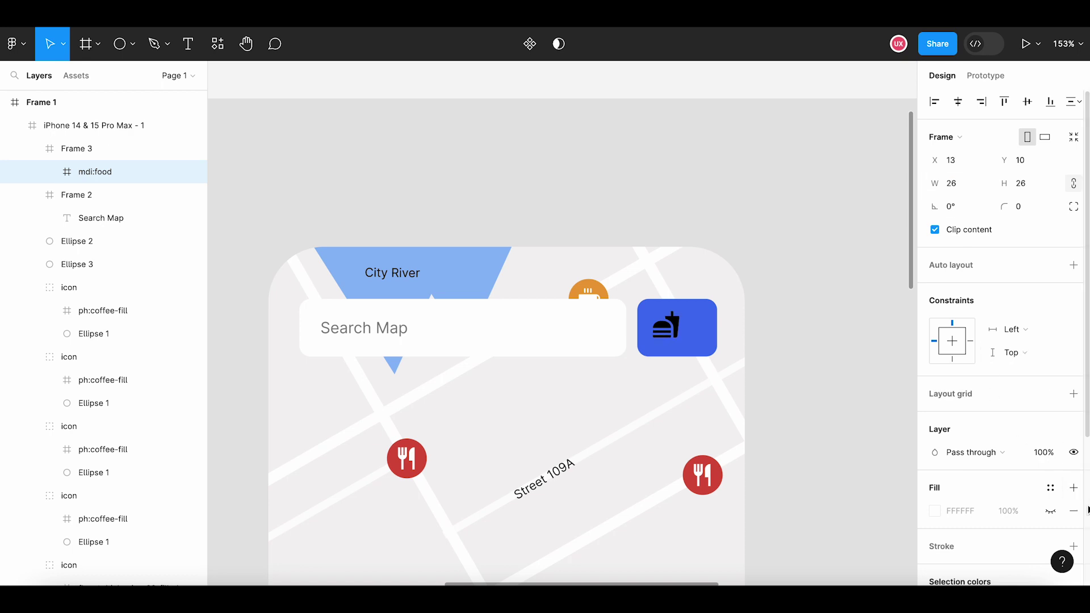
Change the food icon's colour to white FFFFFF
scroll(954, 390, "down", 4)
left_click(953, 390)
type("ffffff")
key("Return")
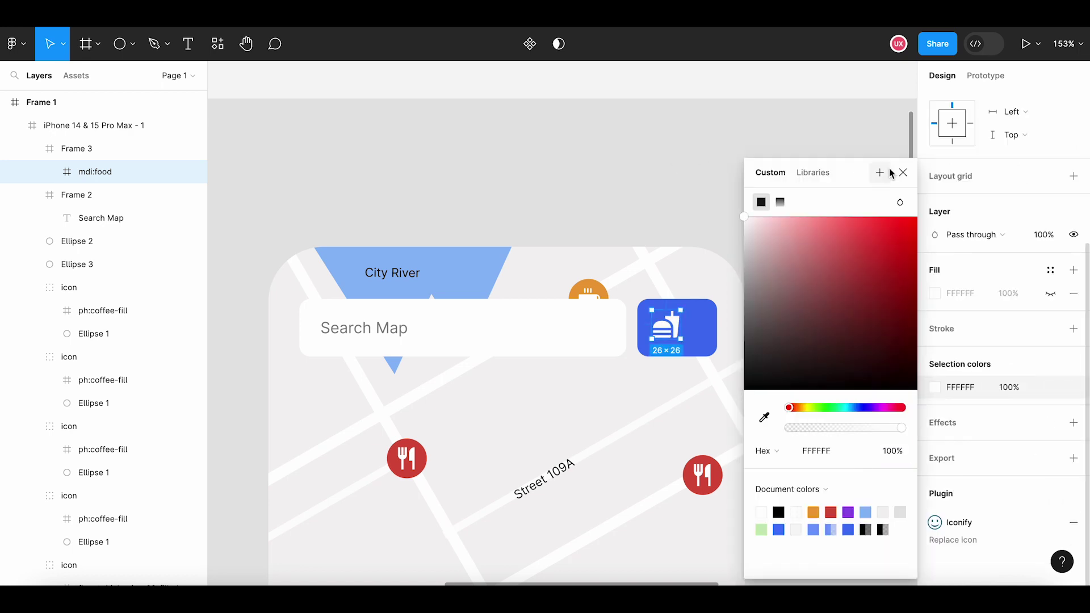
key("Escape")
left_click(741, 201)
scroll(742, 201, "down", 5)
scroll(681, 323, "up", 5)
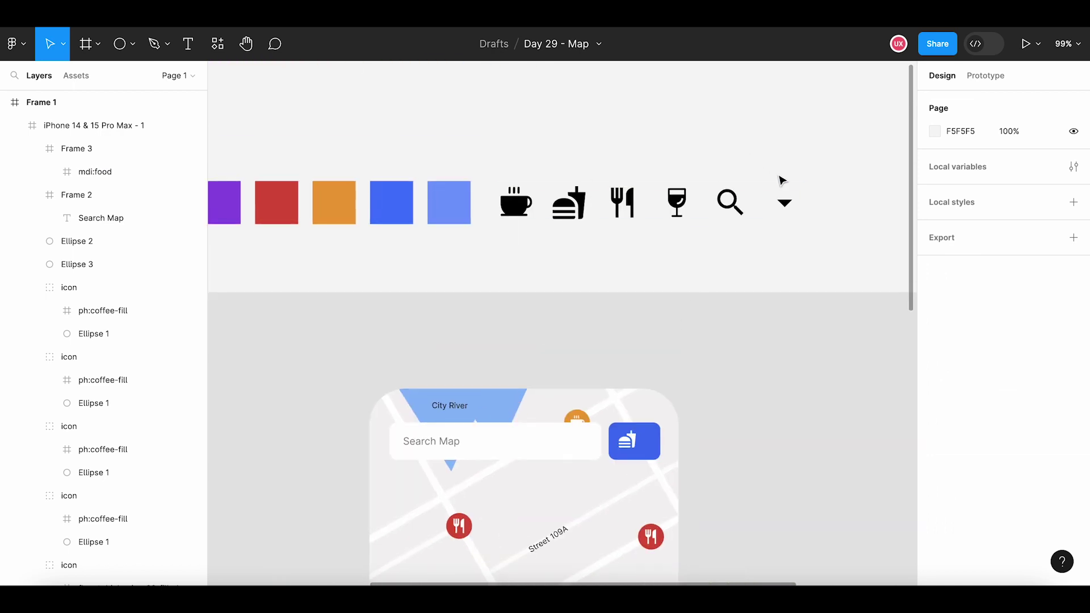
Paste the gridicons:dropdown arrow into the blue button, right of the food icon
left_click(788, 204)
left_click(751, 314)
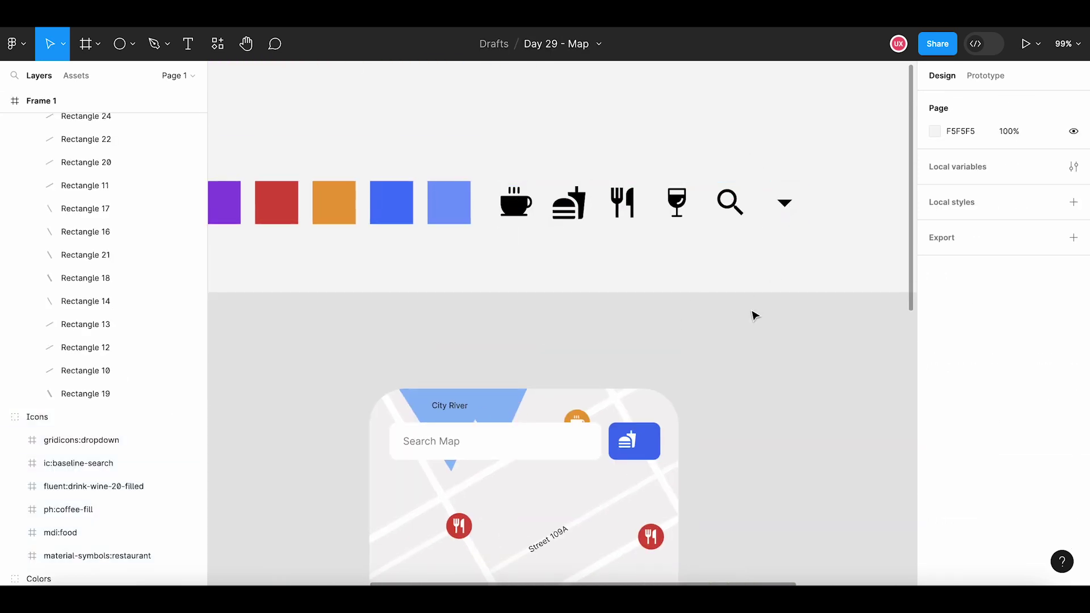
scroll(733, 289, "down", 3)
scroll(625, 357, "up", 3)
scroll(645, 340, "up", 2)
left_click(651, 314)
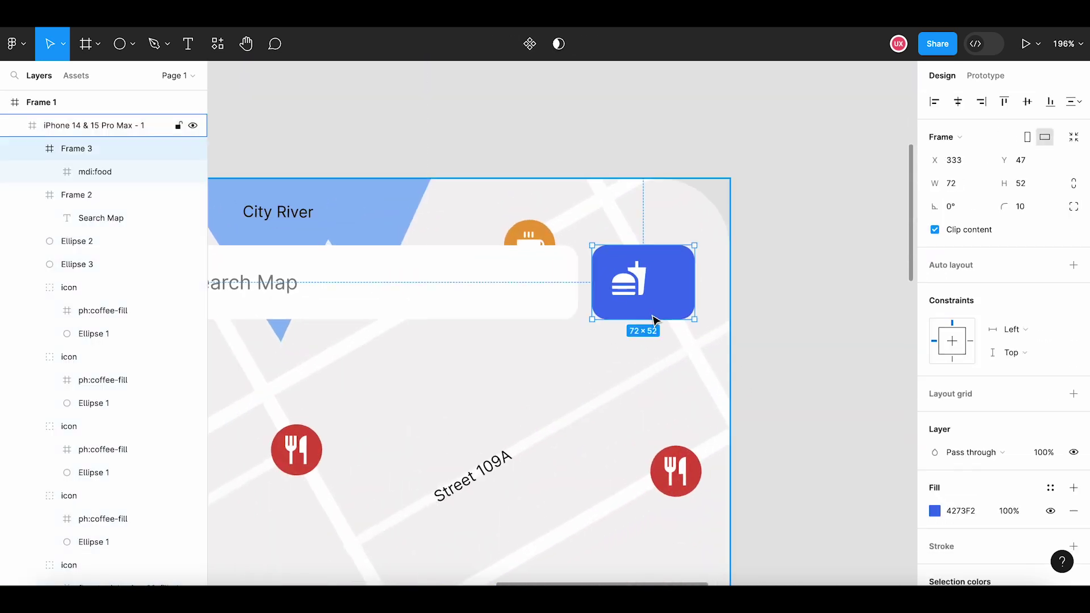
key("ctrl+v")
left_click_drag(648, 285, 668, 291)
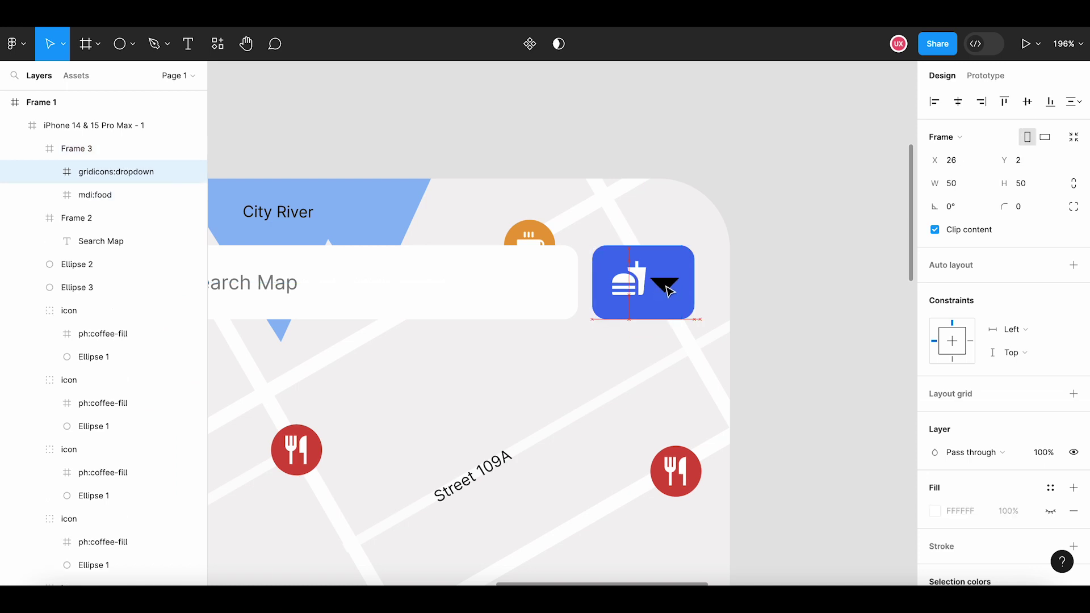
Lock the arrow's proportions, shrink it to 24×24 and nudge it left
left_click(1073, 183)
left_click(959, 183)
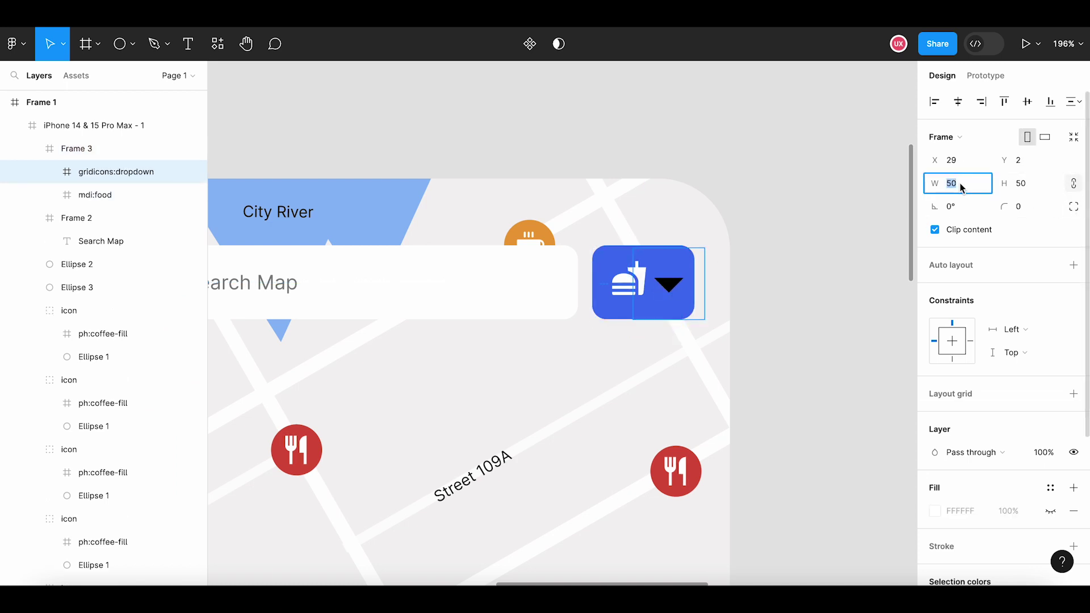
type("24")
key("Return")
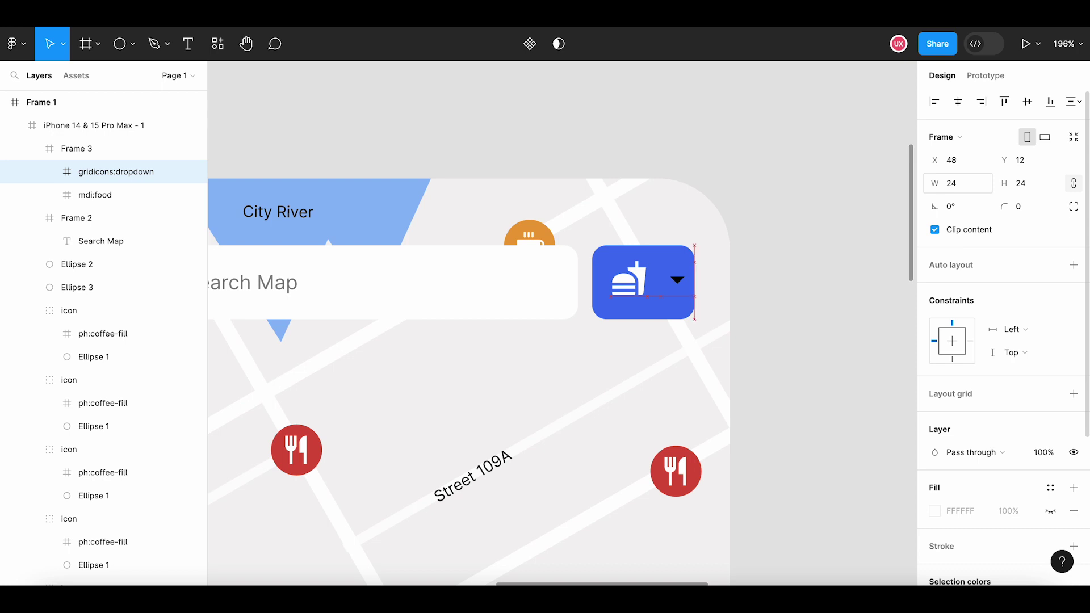
key("shift+Left")
key("Left")
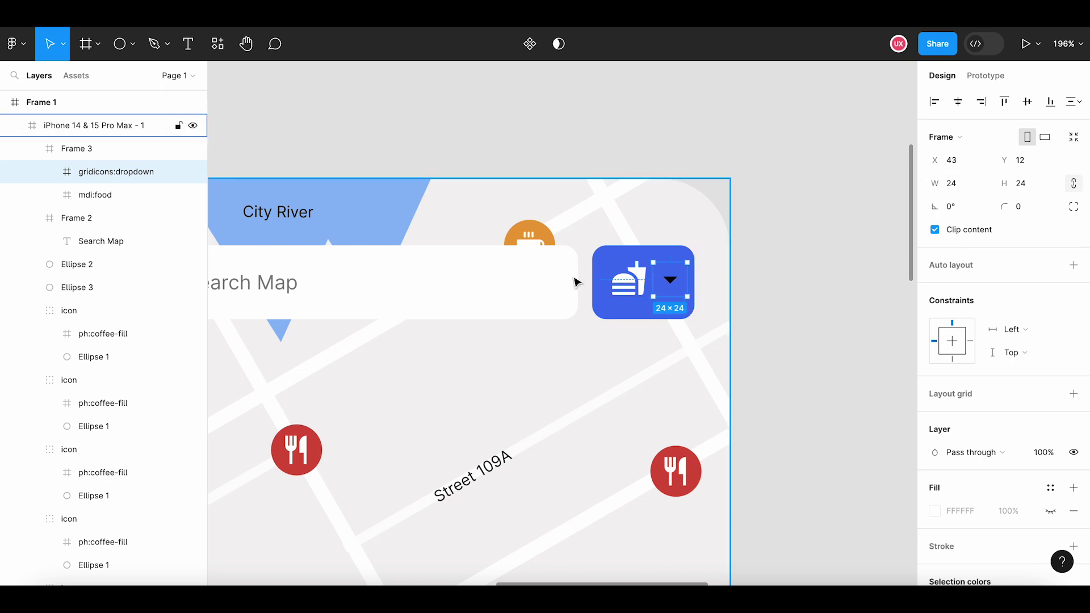
Narrow the search bar to make room and enlarge the dropdown arrow to 28×28
left_click(559, 300)
mouse_move(582, 289)
left_mouse_down()
mouse_move(561, 289)
mouse_move(575, 284)
left_mouse_up()
left_click(604, 295)
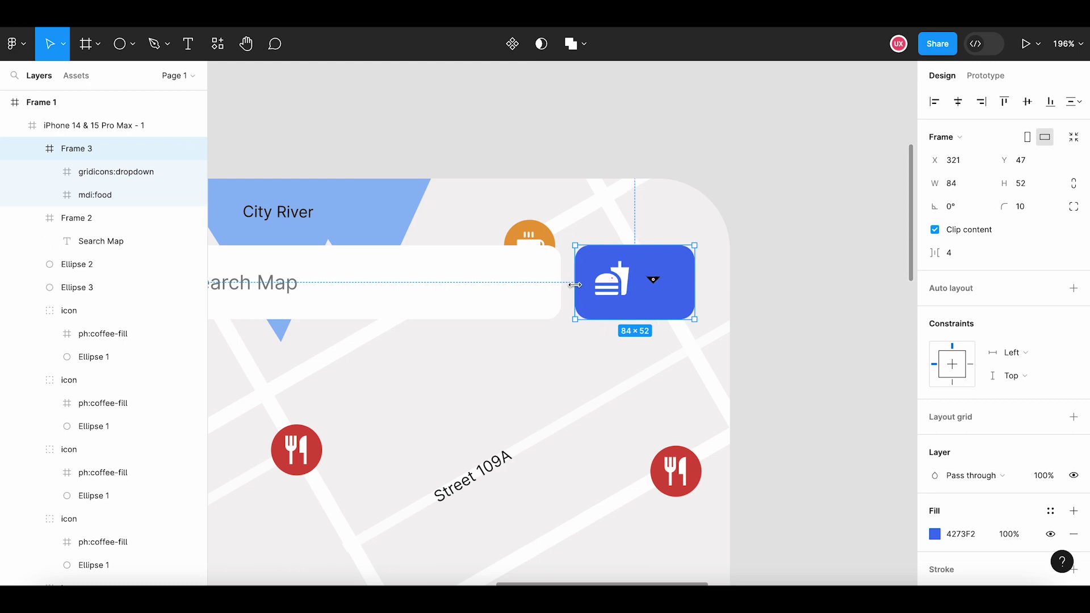
left_click(664, 291)
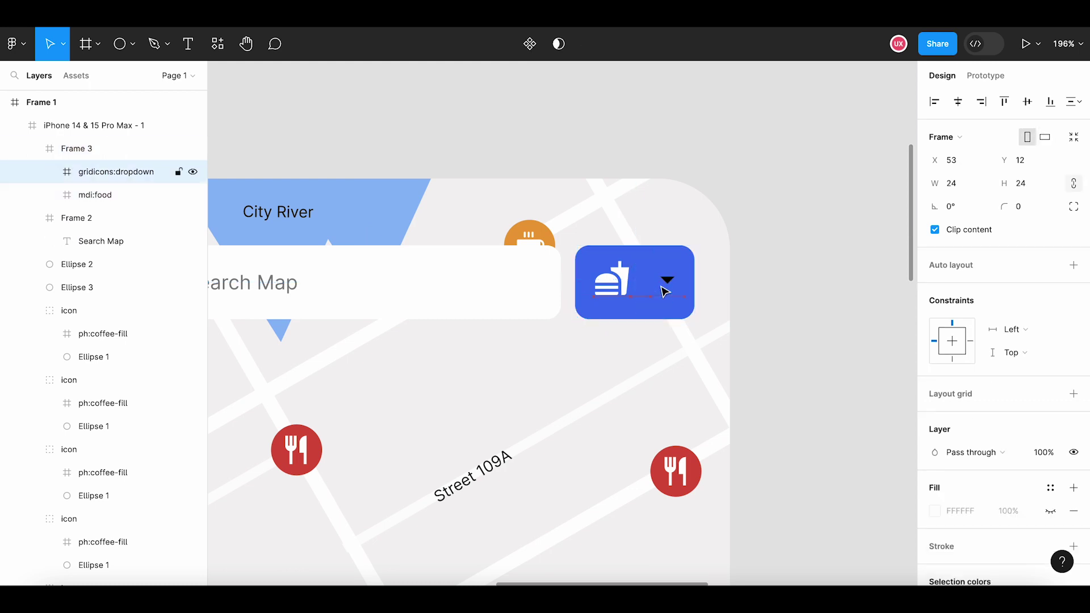
left_click(964, 184)
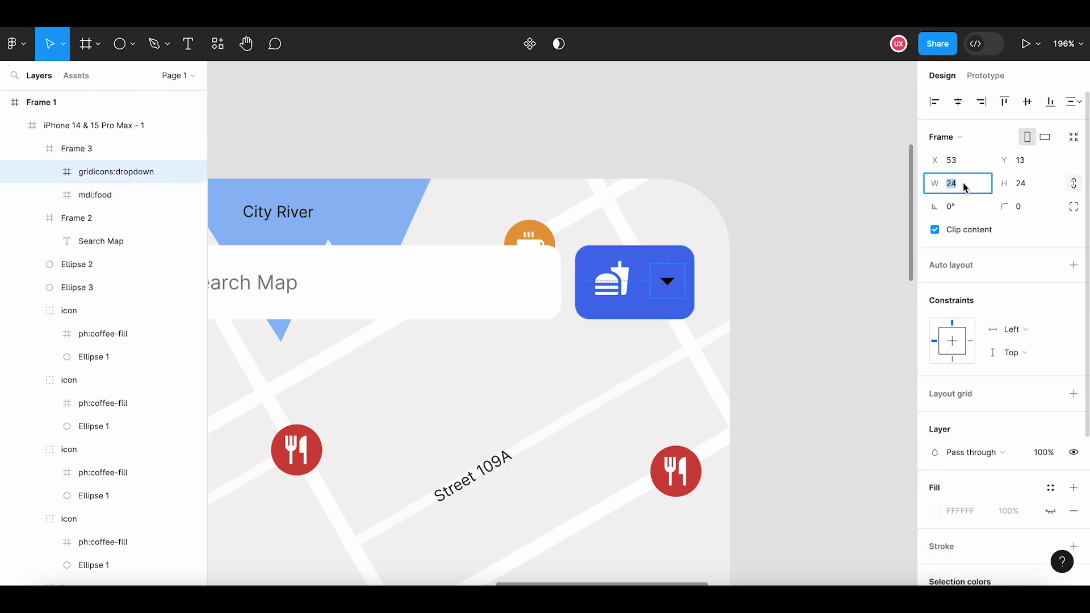
type("28")
key("Return")
Keep the dropdown arrow white, check both icons in the button, then deselect
scroll(997, 353, "down", 4)
left_click(933, 386)
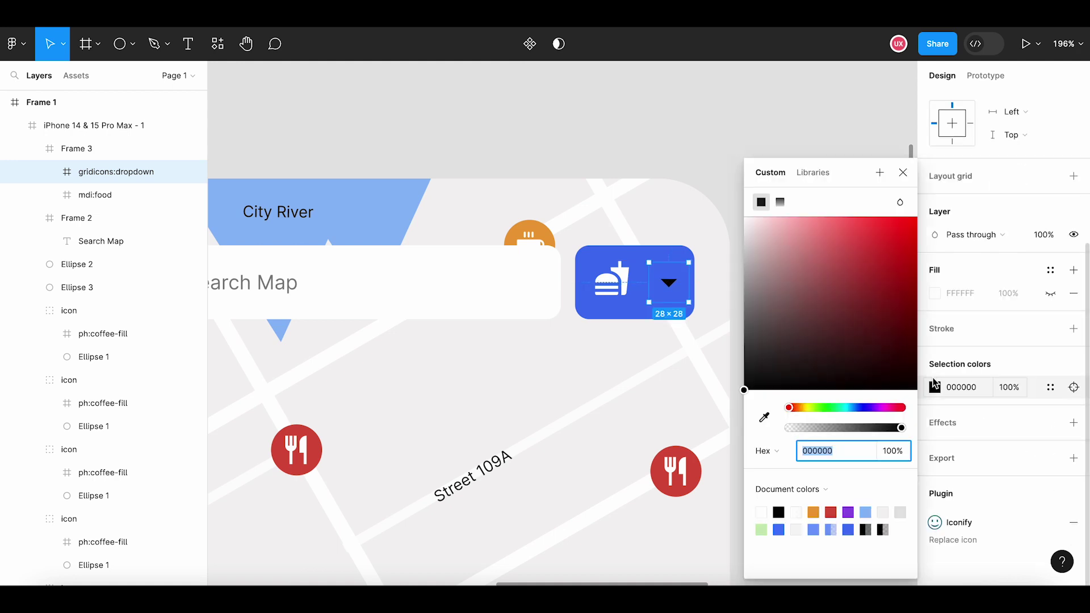
key("Escape")
key("Escape")
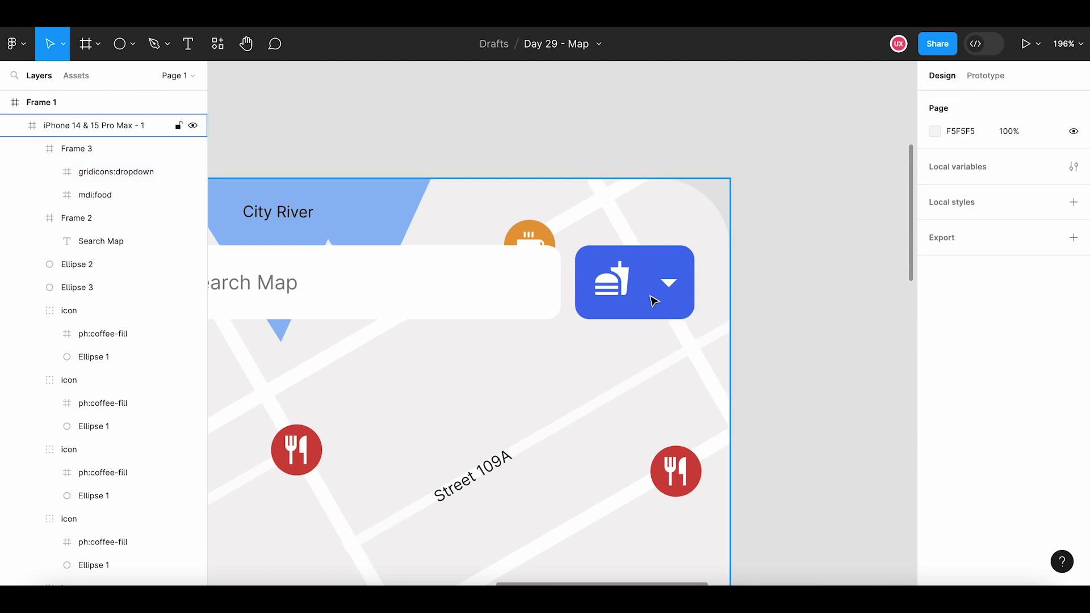
left_click(621, 288)
left_click(621, 288)
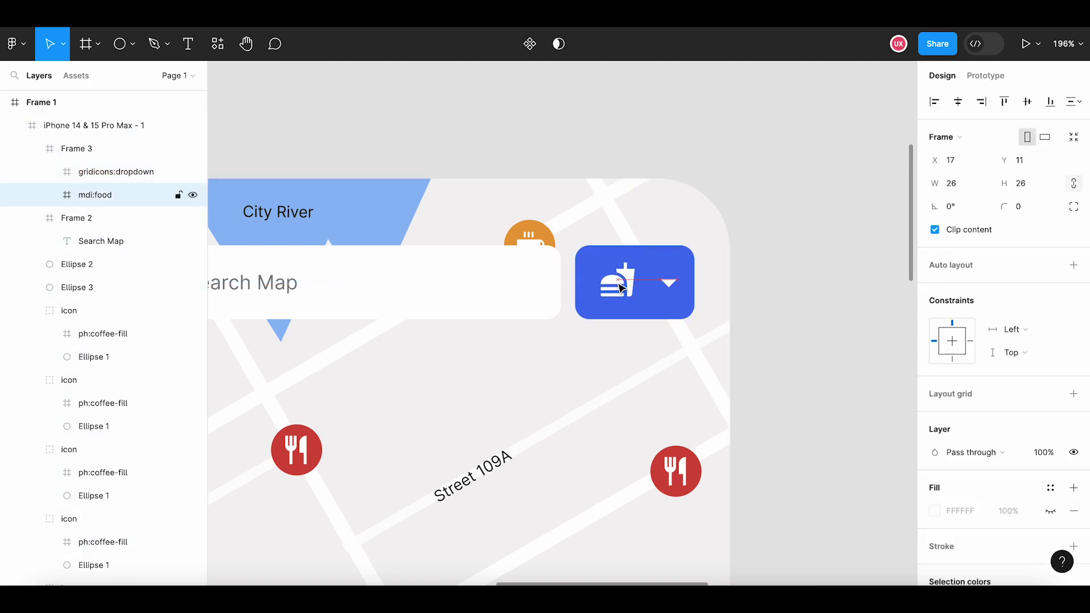
left_click(671, 289)
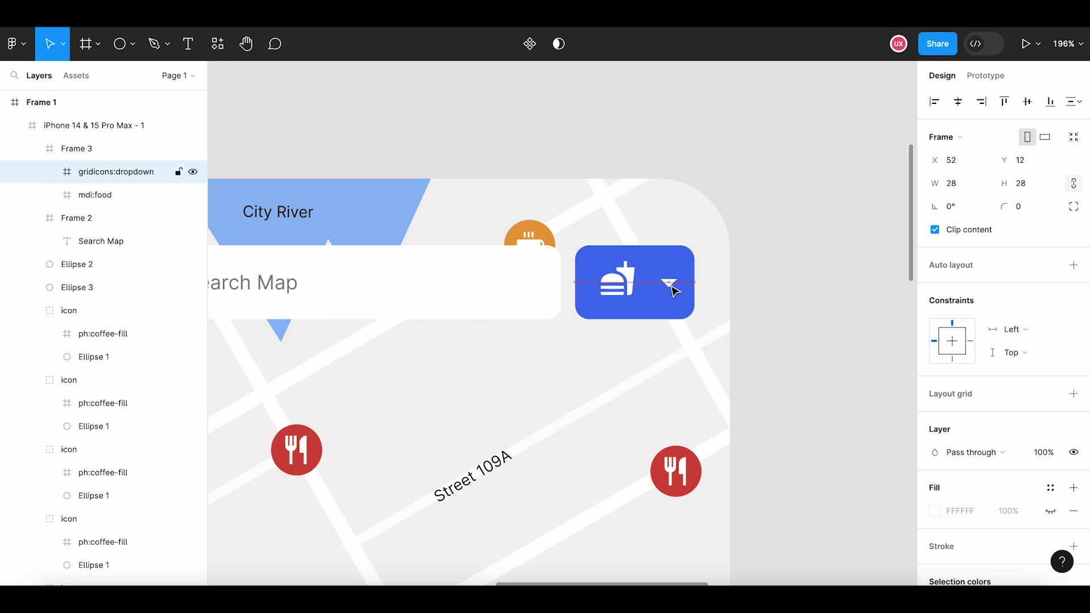
left_click(730, 333)
scroll(730, 333, "down", 3)
left_click(750, 274)
Set the Search Map placeholder text to Medium weight
scroll(750, 274, "down", 2)
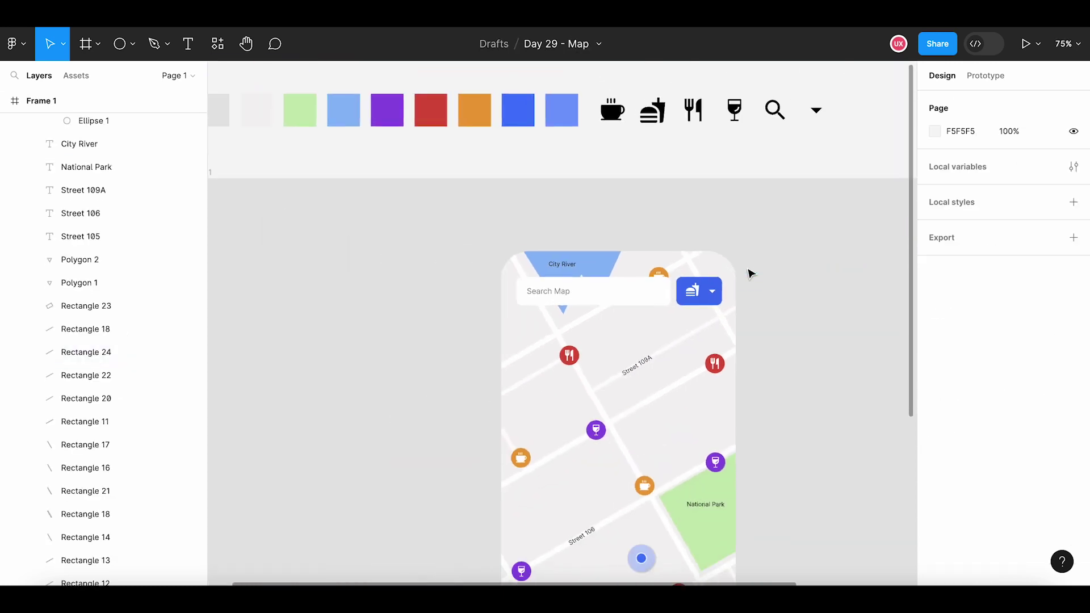
scroll(749, 294, "down", 2)
scroll(571, 248, "up", 1)
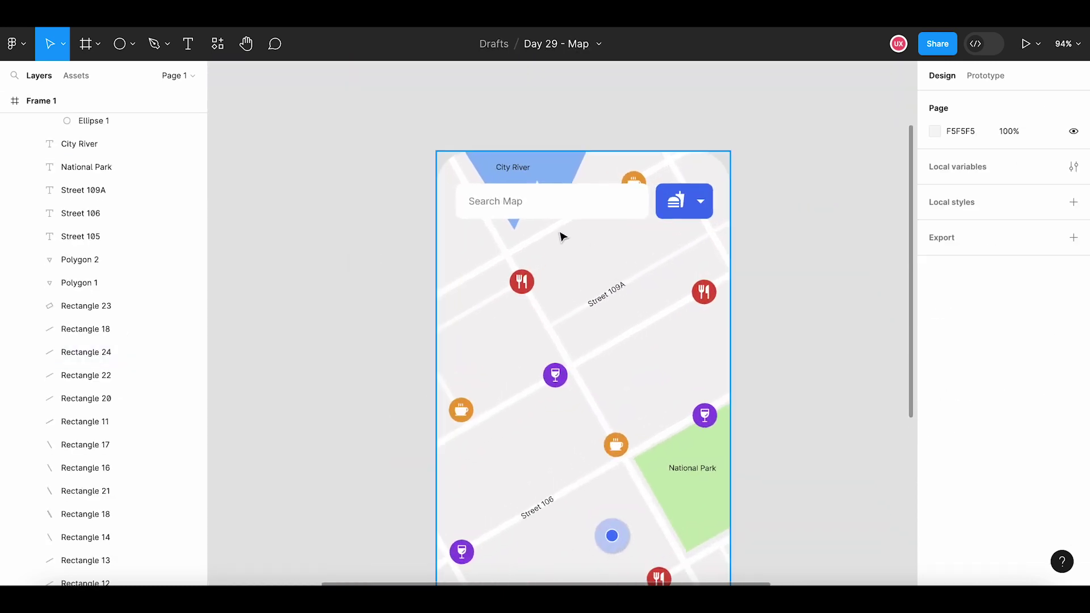
left_click(511, 206)
double_click(511, 206)
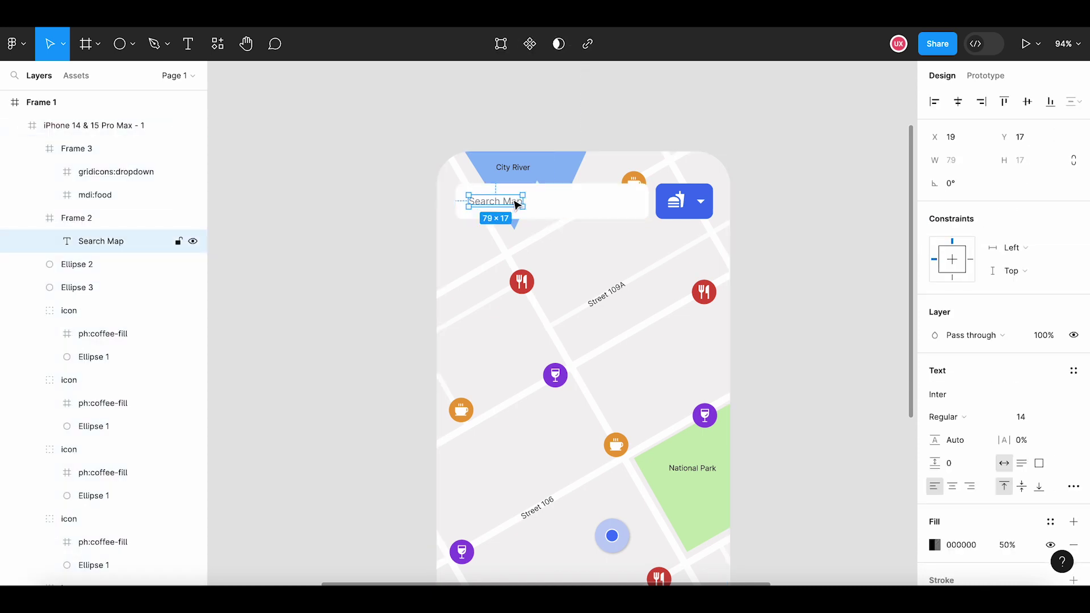
left_click(959, 421)
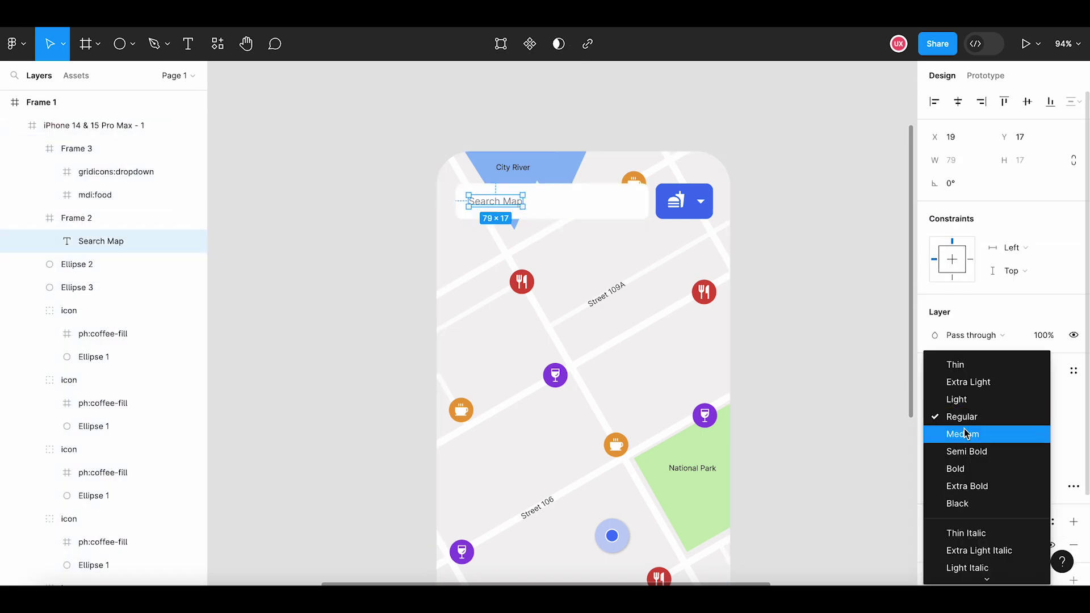
left_click(957, 430)
left_click(849, 443)
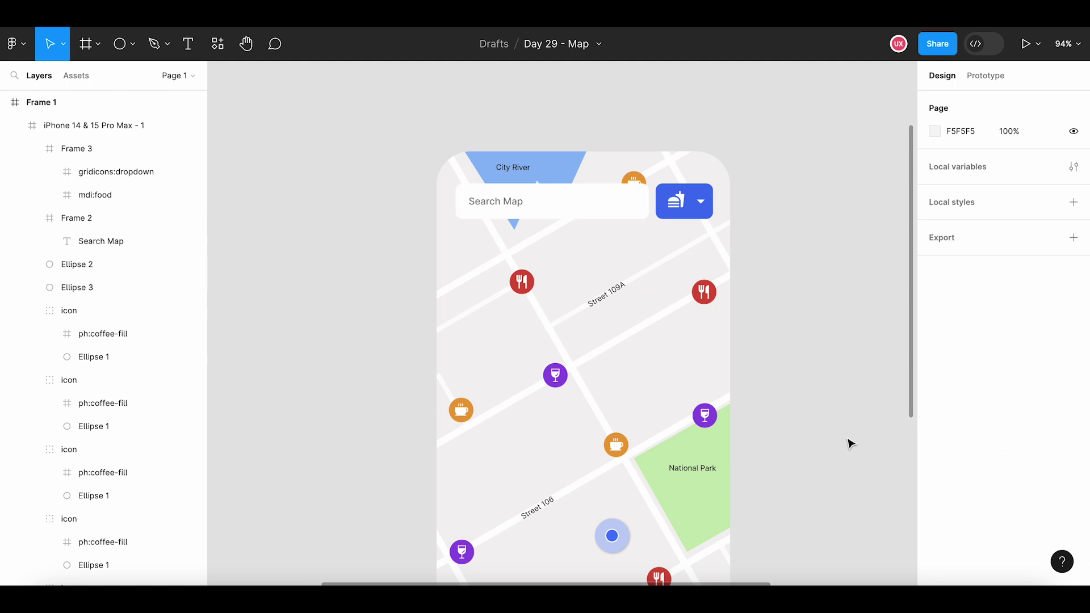
Add a drop shadow to the Search Map bar (Frame 2), adjusting its Y offset
scroll(849, 442, "down", 2)
scroll(850, 443, "down", 3)
scroll(759, 379, "down", 2)
scroll(759, 379, "down", 2)
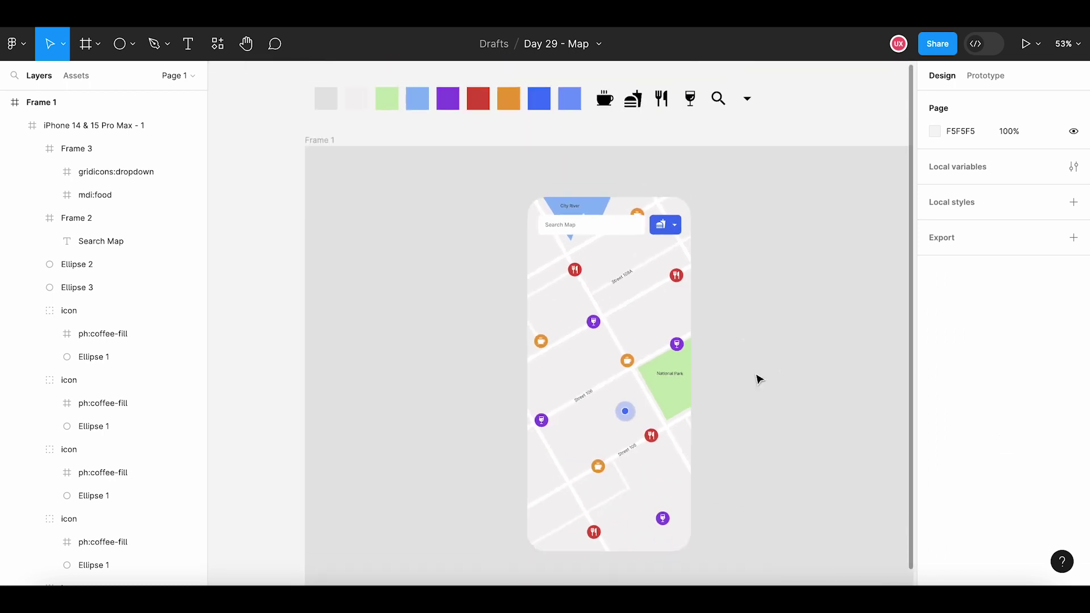
scroll(758, 379, "right", 2)
scroll(706, 373, "down", 1)
scroll(708, 367, "down", 1)
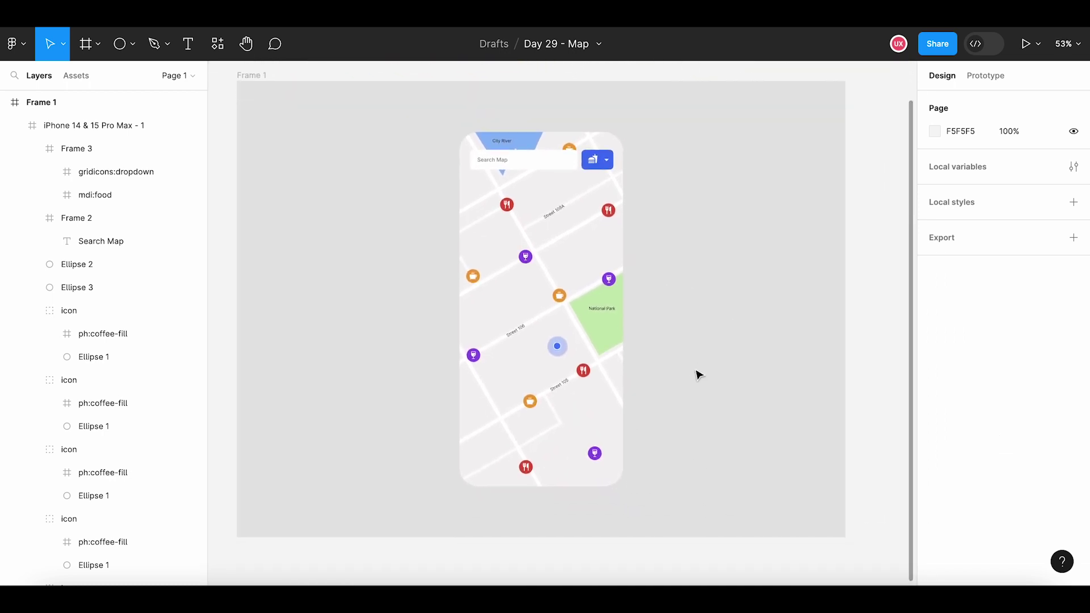
left_click(576, 389)
scroll(1085, 521, "down", 4)
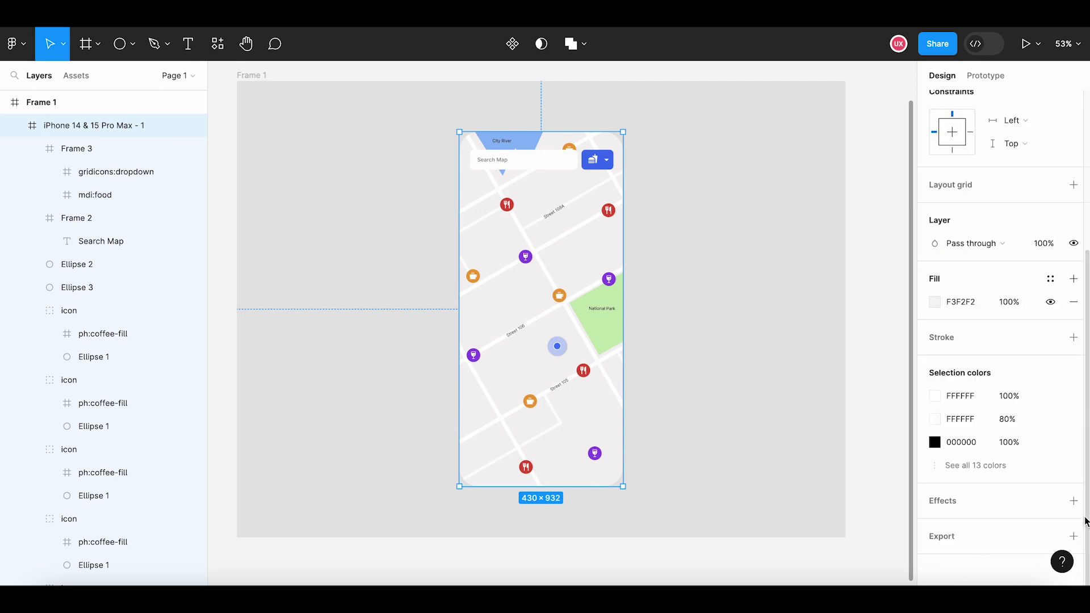
left_click(1072, 501)
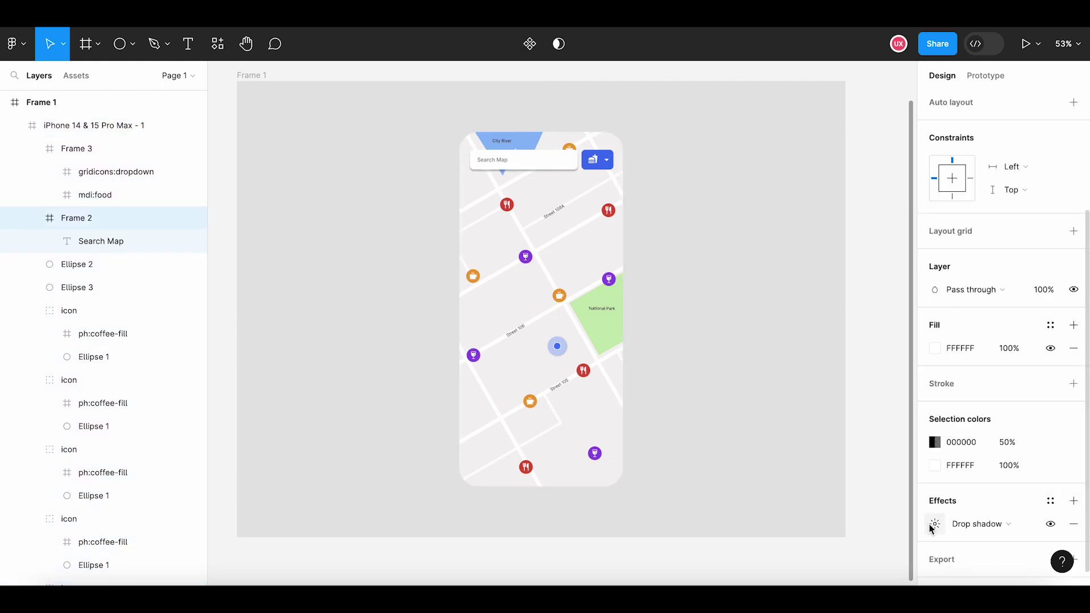
left_click(934, 525)
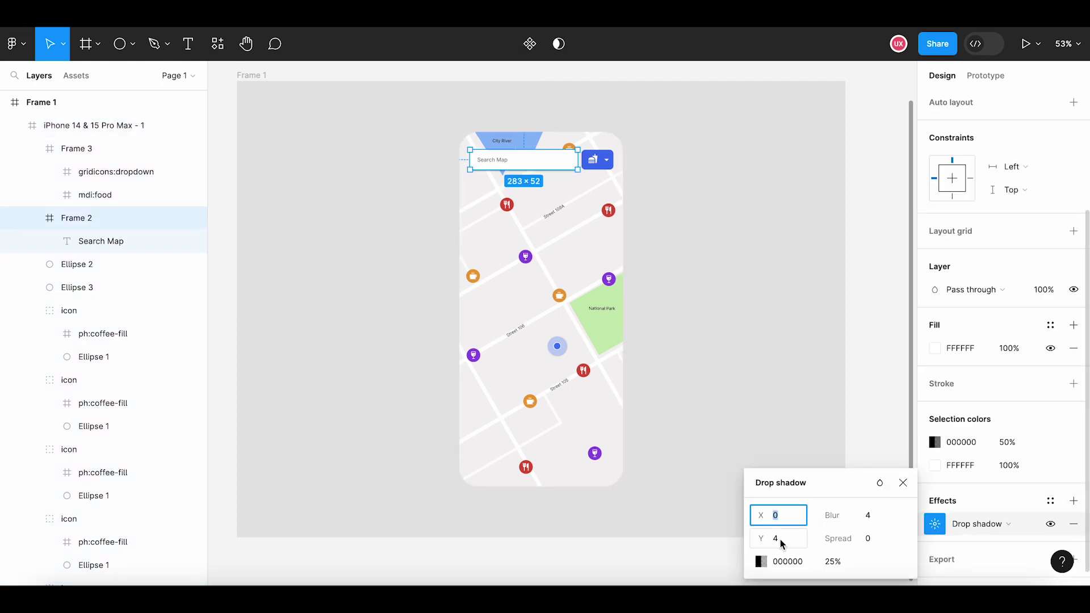
left_click(775, 538)
type("2")
left_click(868, 515)
left_click(904, 486)
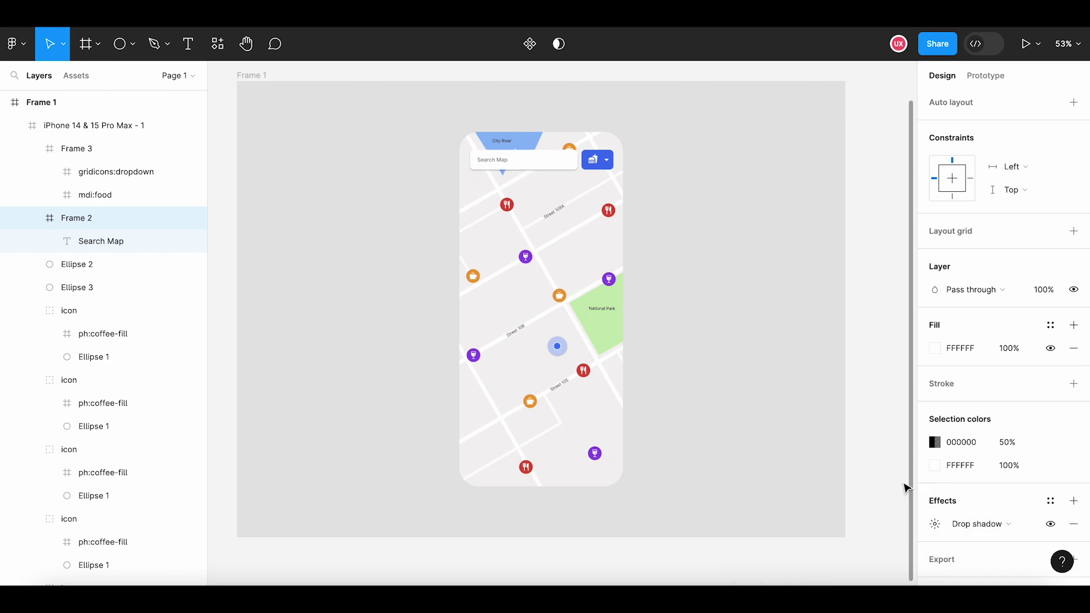
Add a drop shadow to the blue food button (Frame 3)
left_click(596, 160)
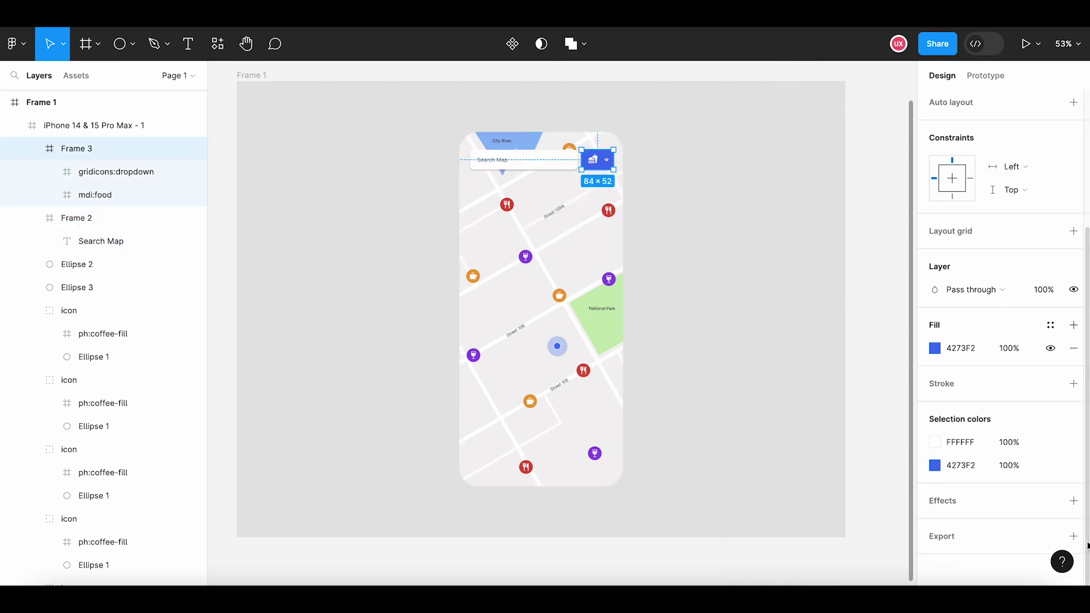
left_click(1073, 501)
left_click(935, 524)
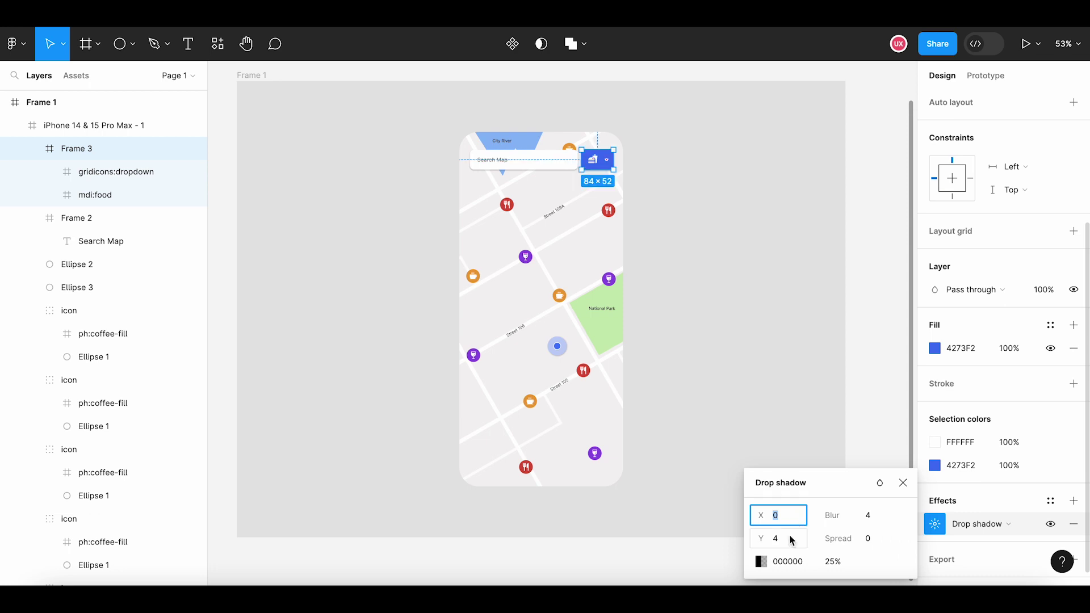
left_click(775, 540)
left_click(832, 419)
Add a white FFFFFF stroke to the phone frame
scroll(579, 116, "up", 5, "ctrl")
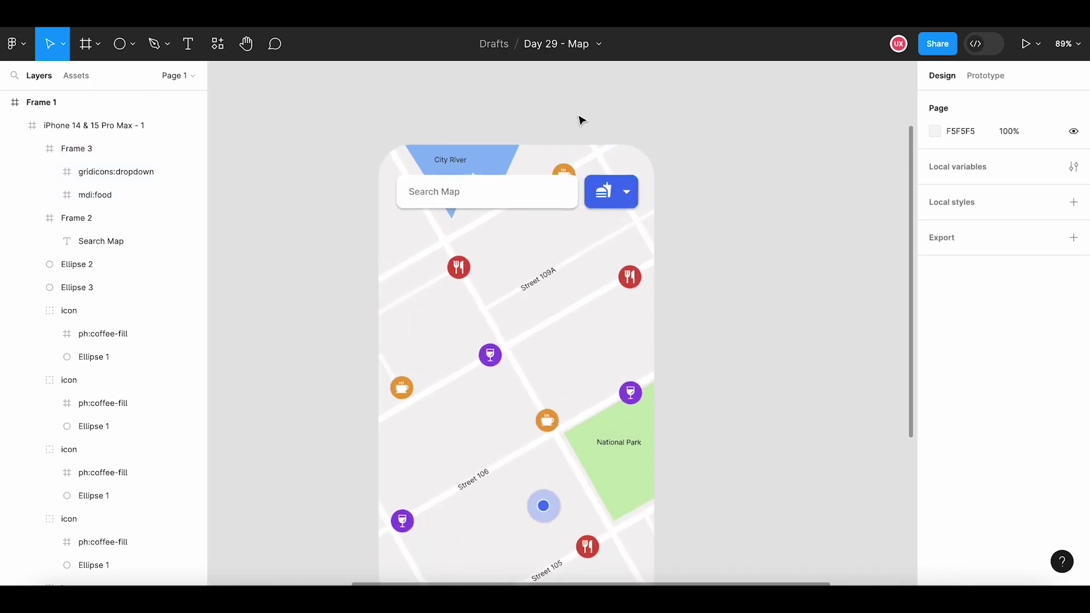
left_click(510, 191)
left_click(593, 259)
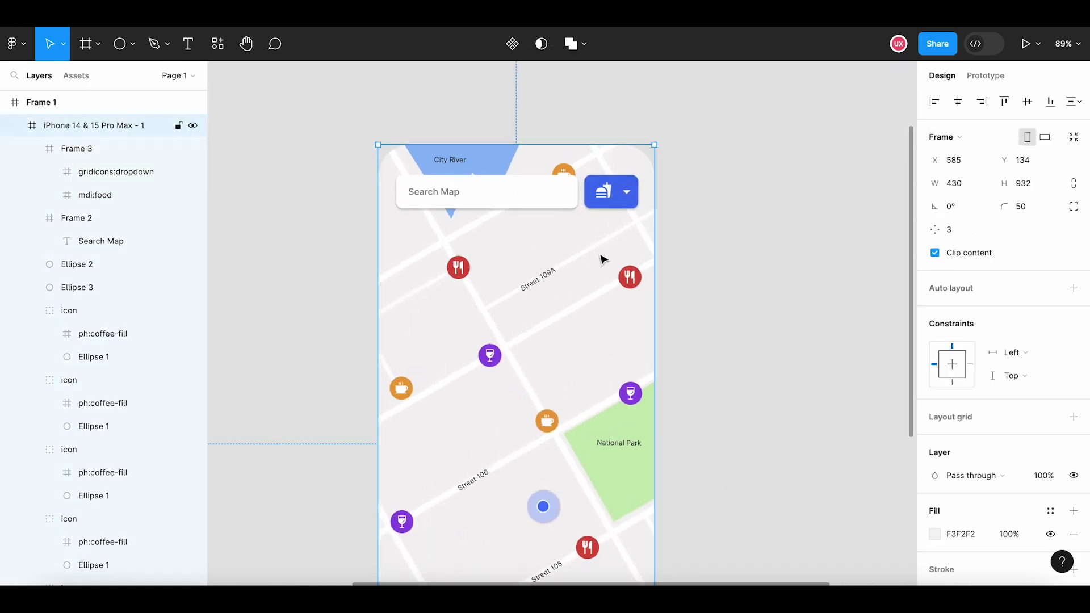
left_click(687, 259)
scroll(687, 259, "down", 2, "ctrl")
scroll(698, 301, "down", 3, "ctrl")
scroll(683, 254, "down", 1, "ctrl")
left_click(644, 324)
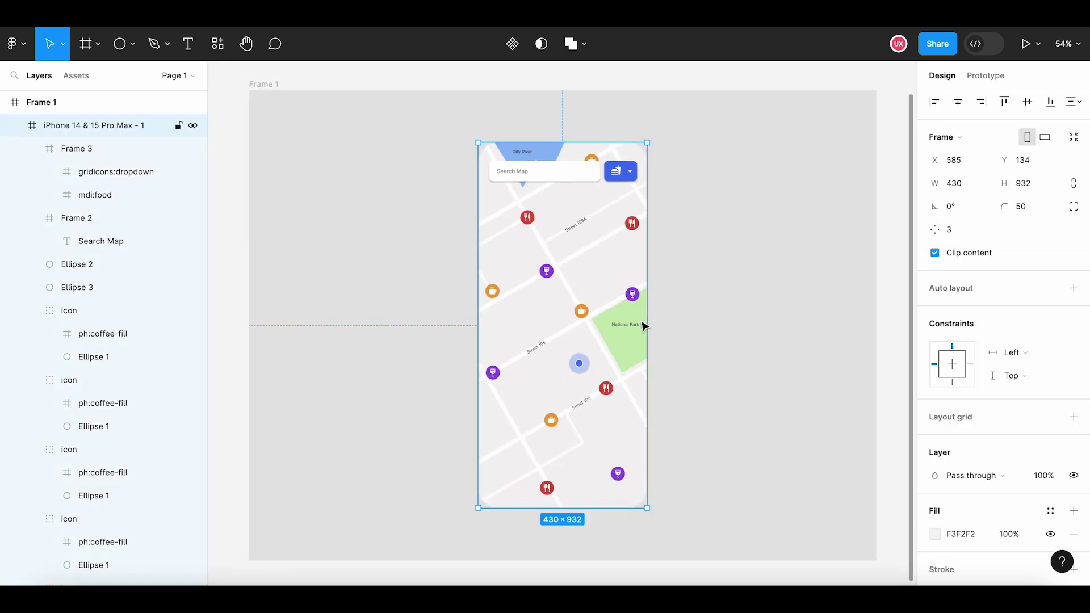
mouse_move(1085, 341)
scroll(1078, 454, "down", 4)
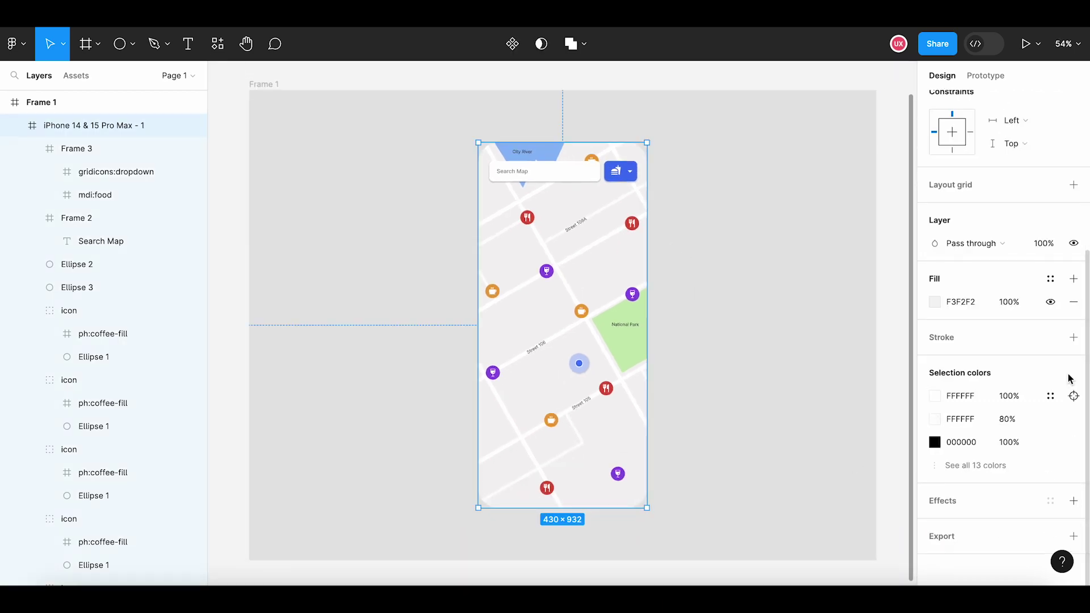
left_click(1073, 337)
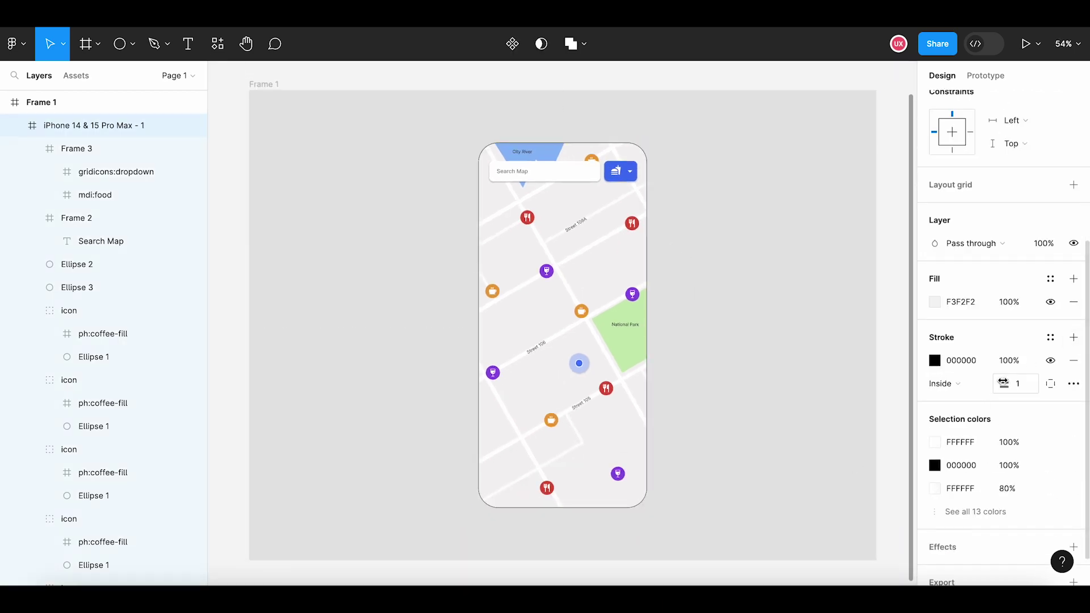
left_click(934, 361)
type("ffffff")
key("Return")
Make the phone frame's stroke 10 px thick and centred on the edge
left_click(914, 176)
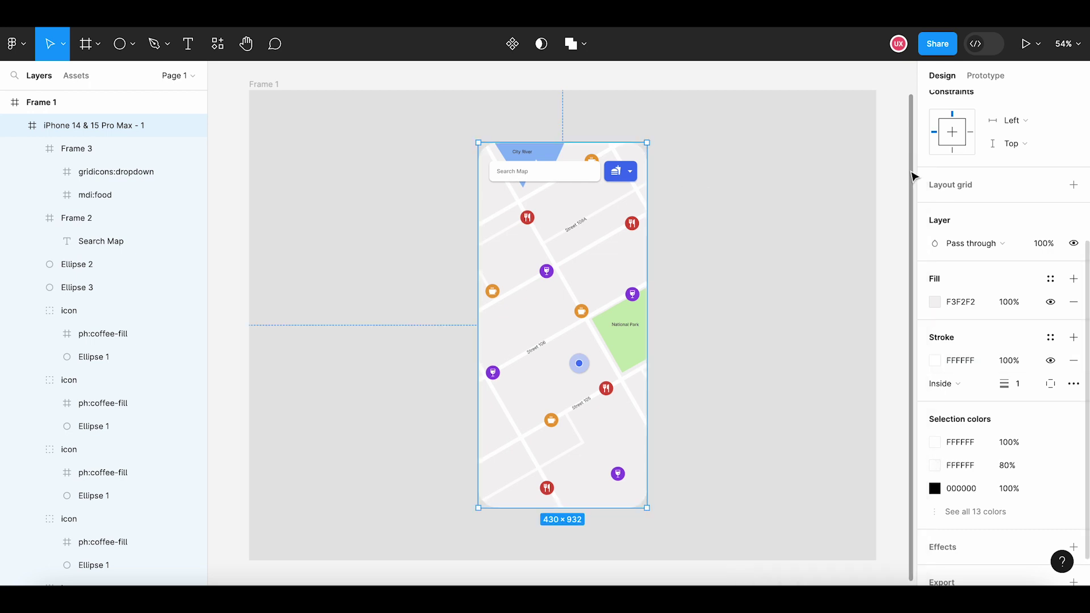
left_click(1020, 384)
type("0")
key("Return")
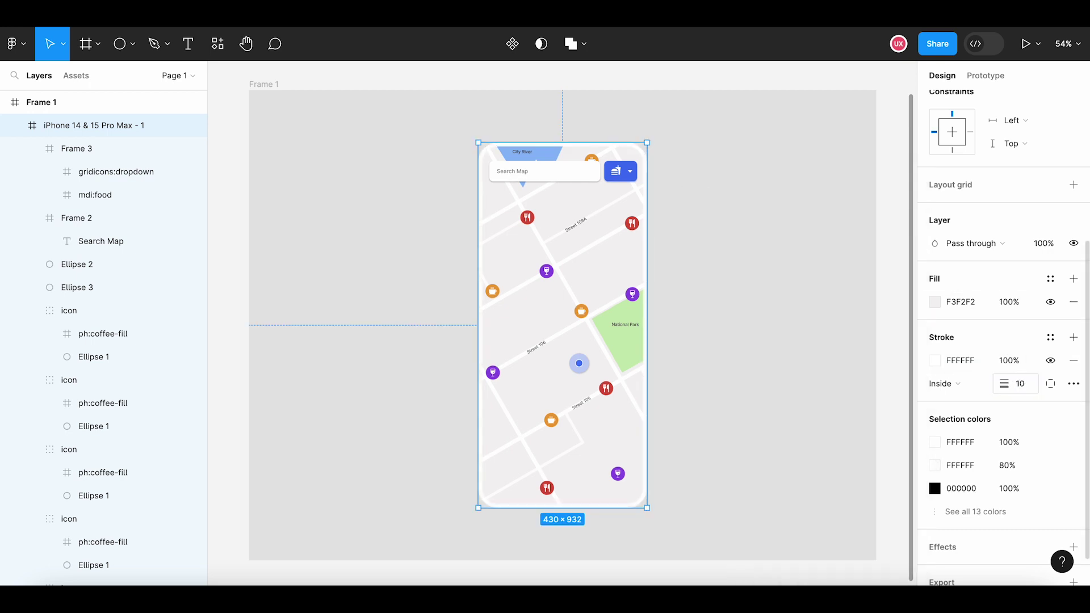
left_click(943, 384)
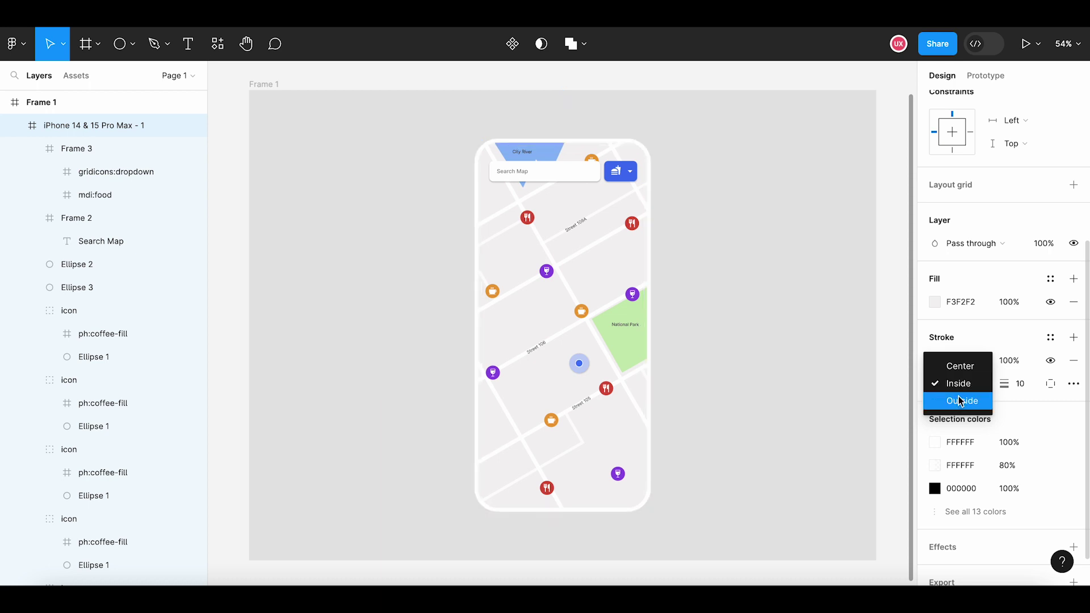
left_click(957, 368)
Add a drop shadow (Y 4, blur 4, black 25%) to the phone frame
left_click(802, 369)
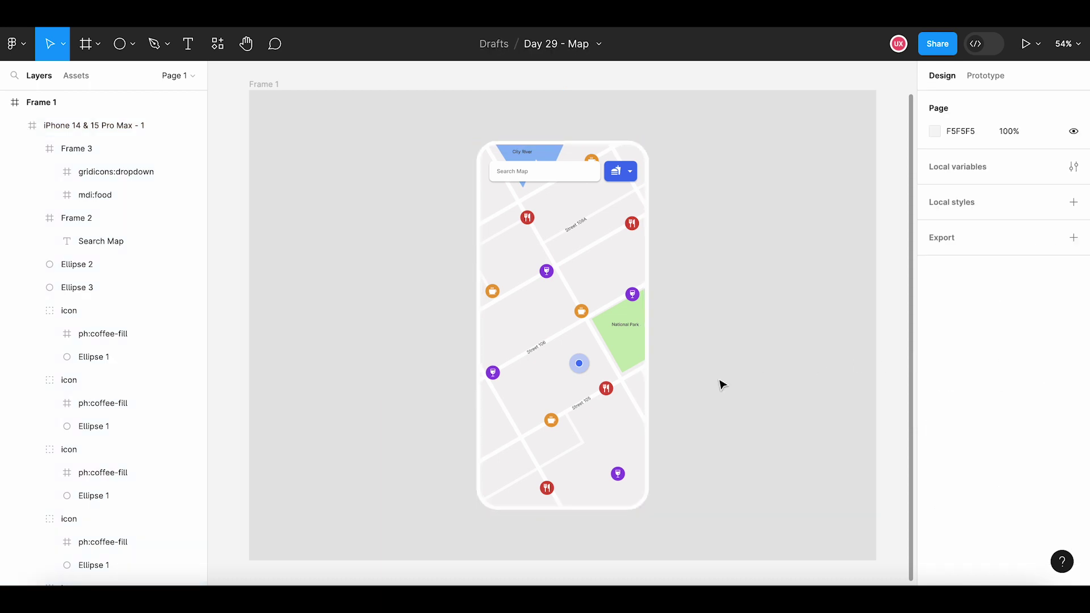
scroll(712, 375, "down", 1)
left_click(627, 388)
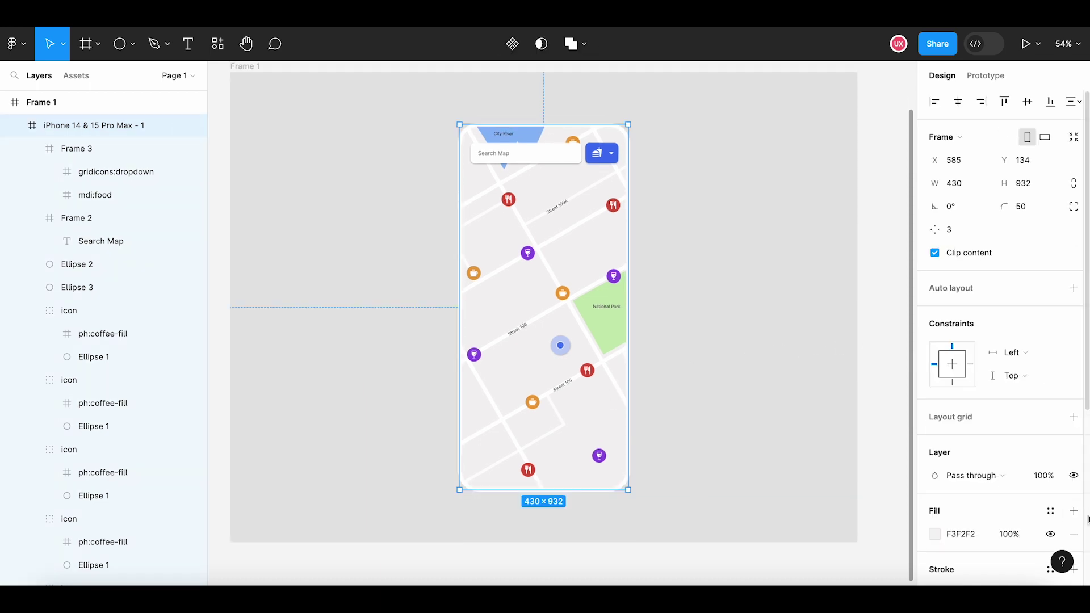
scroll(1067, 493, "down", 5)
left_click(1071, 499)
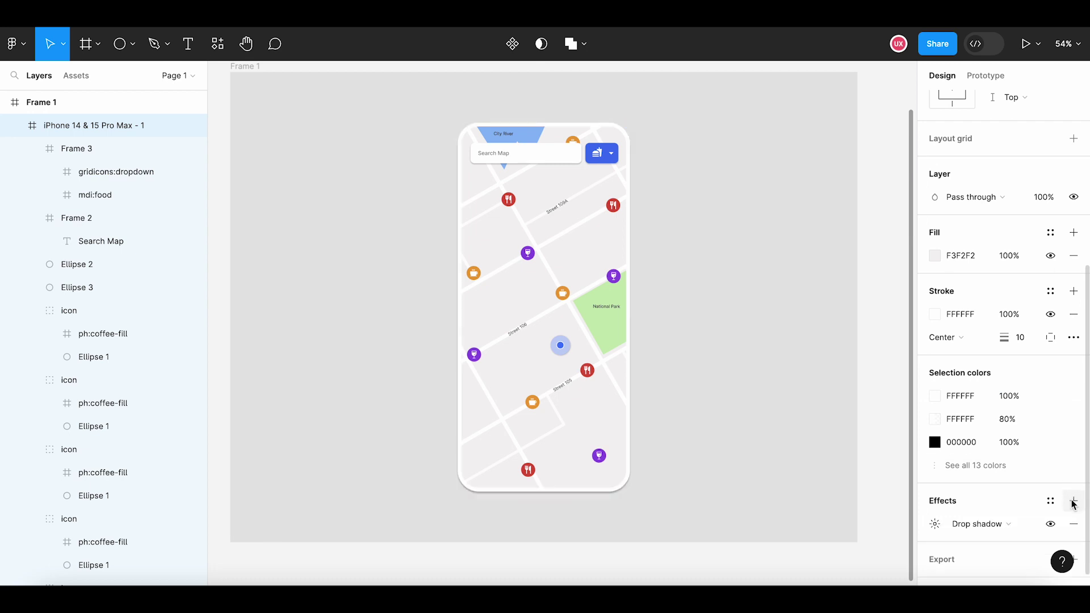
left_click(934, 524)
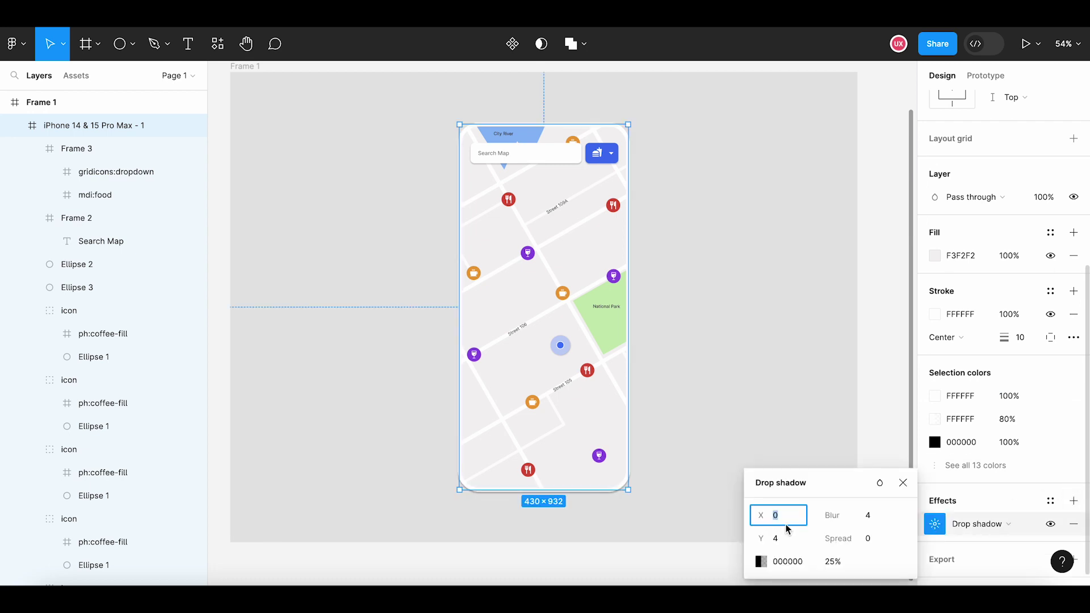
left_click(903, 483)
left_click(832, 497)
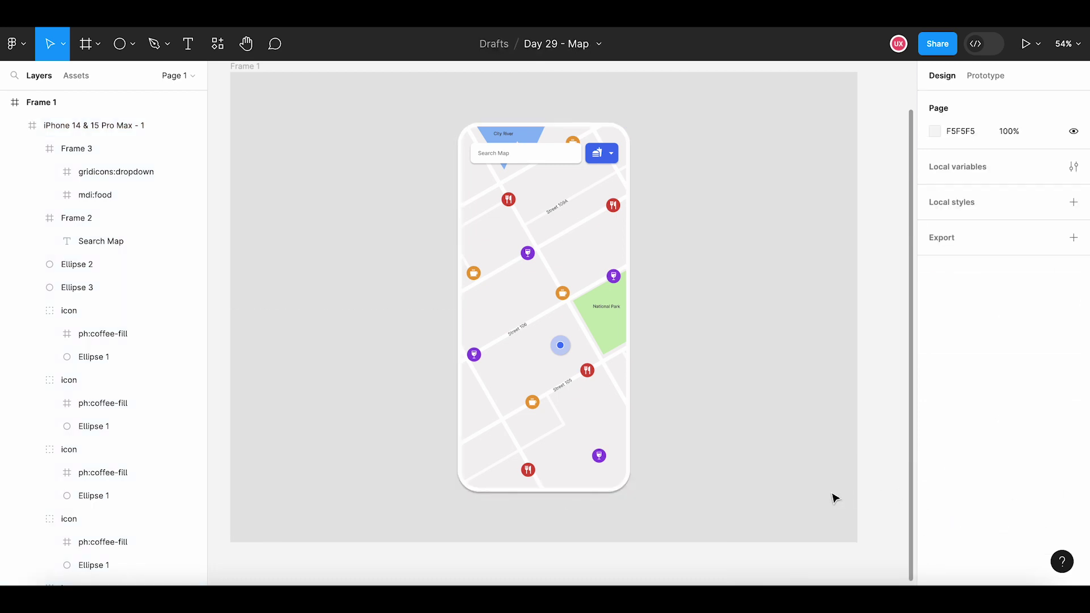
scroll(832, 511, "down", 2)
scroll(820, 519, "down", 1)
scroll(808, 508, "down", 1)
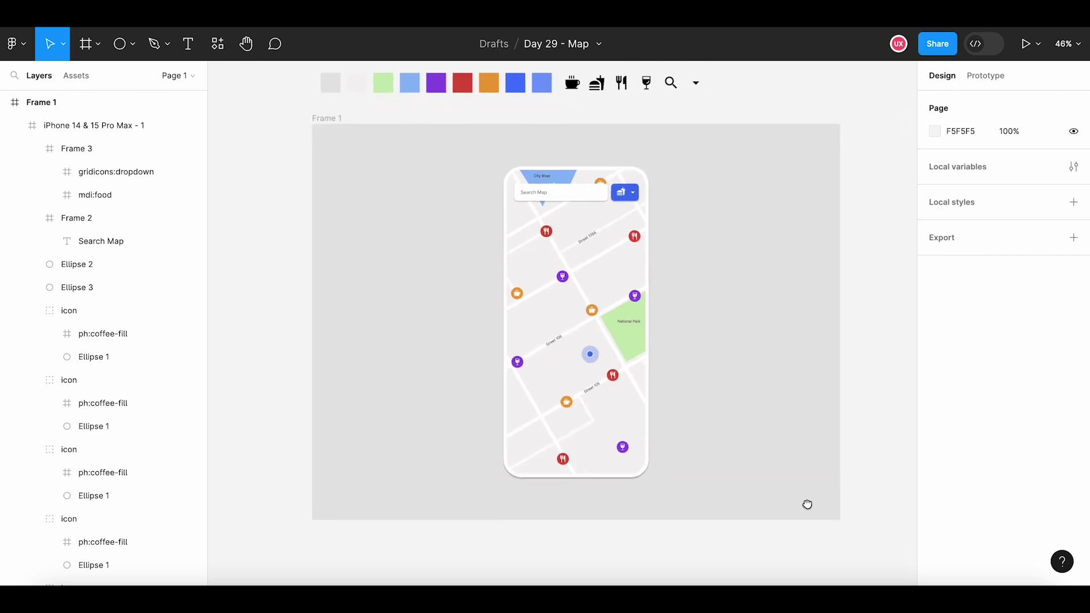